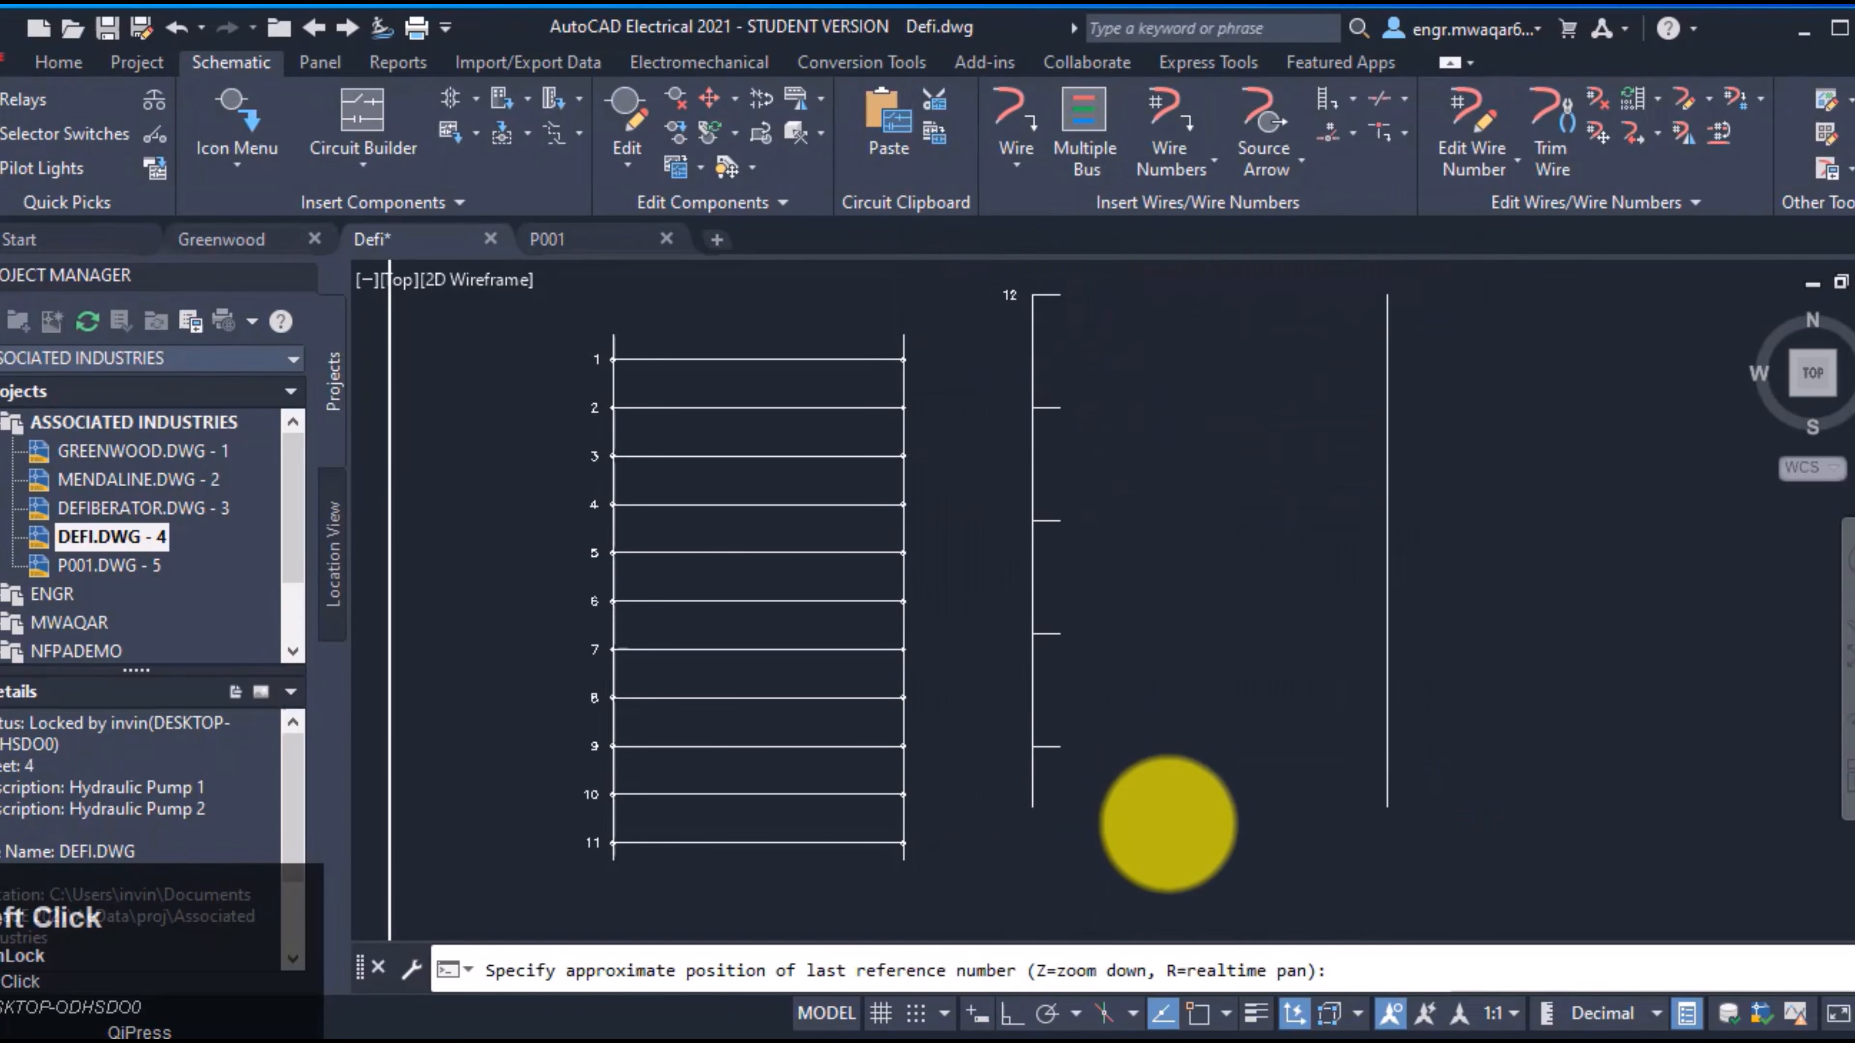
Finish the second ladder at line reference 17 and add rungs at its references 13 and 15
{"action": "left_click", "coordinate": [1179, 865]}
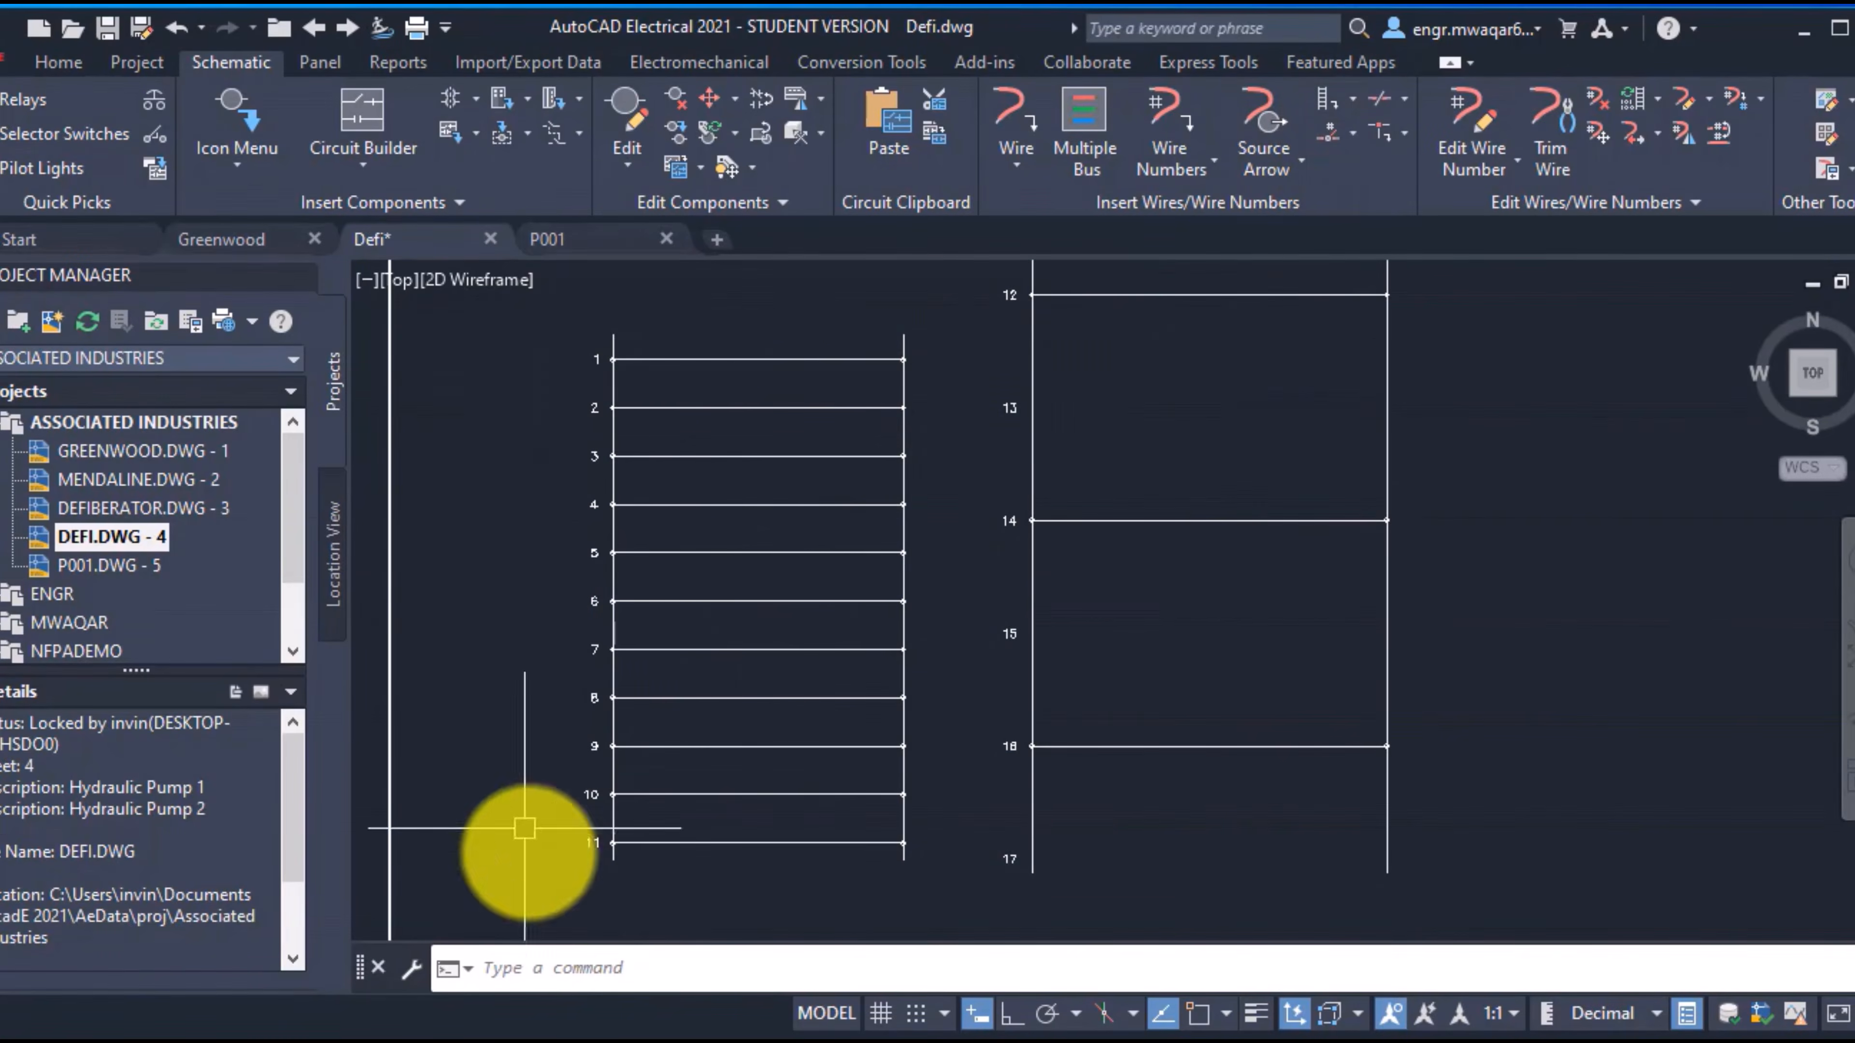
{"action": "left_click", "coordinate": [1656, 99]}
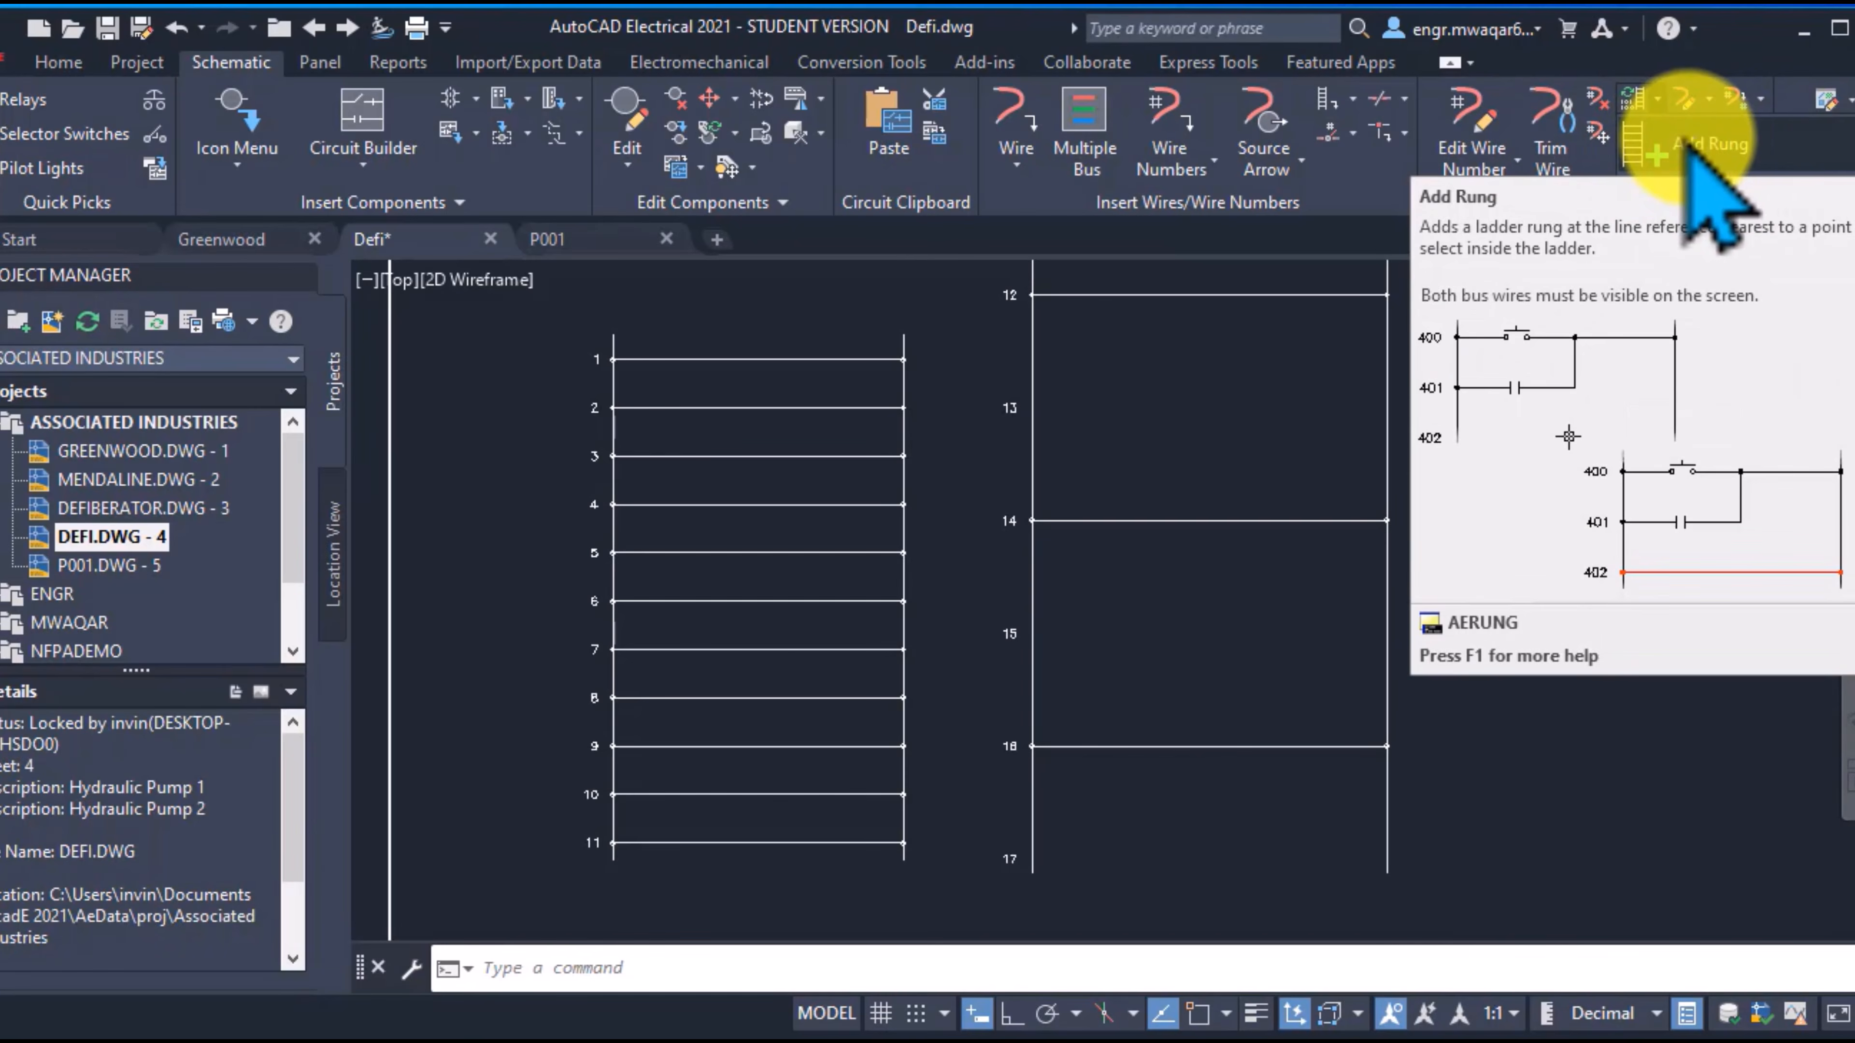
{"action": "left_click", "coordinate": [1724, 152]}
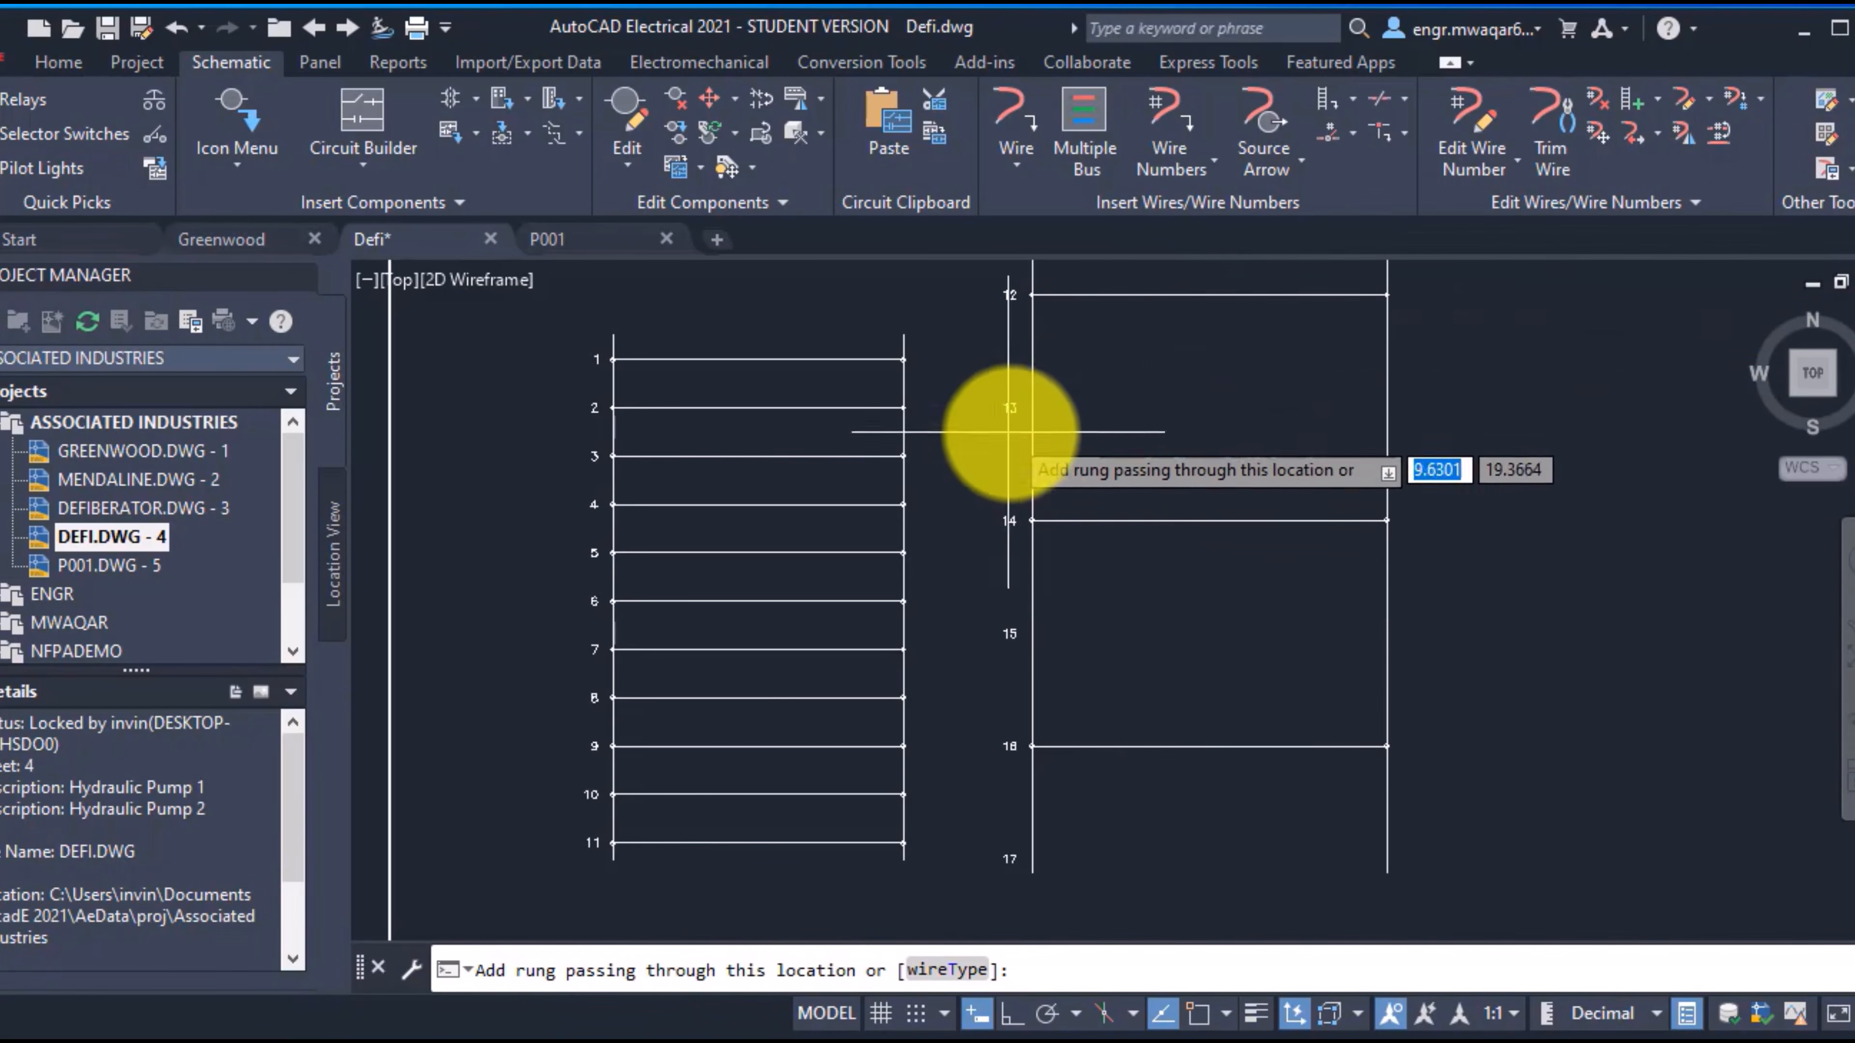
{"action": "left_click", "coordinate": [1077, 404]}
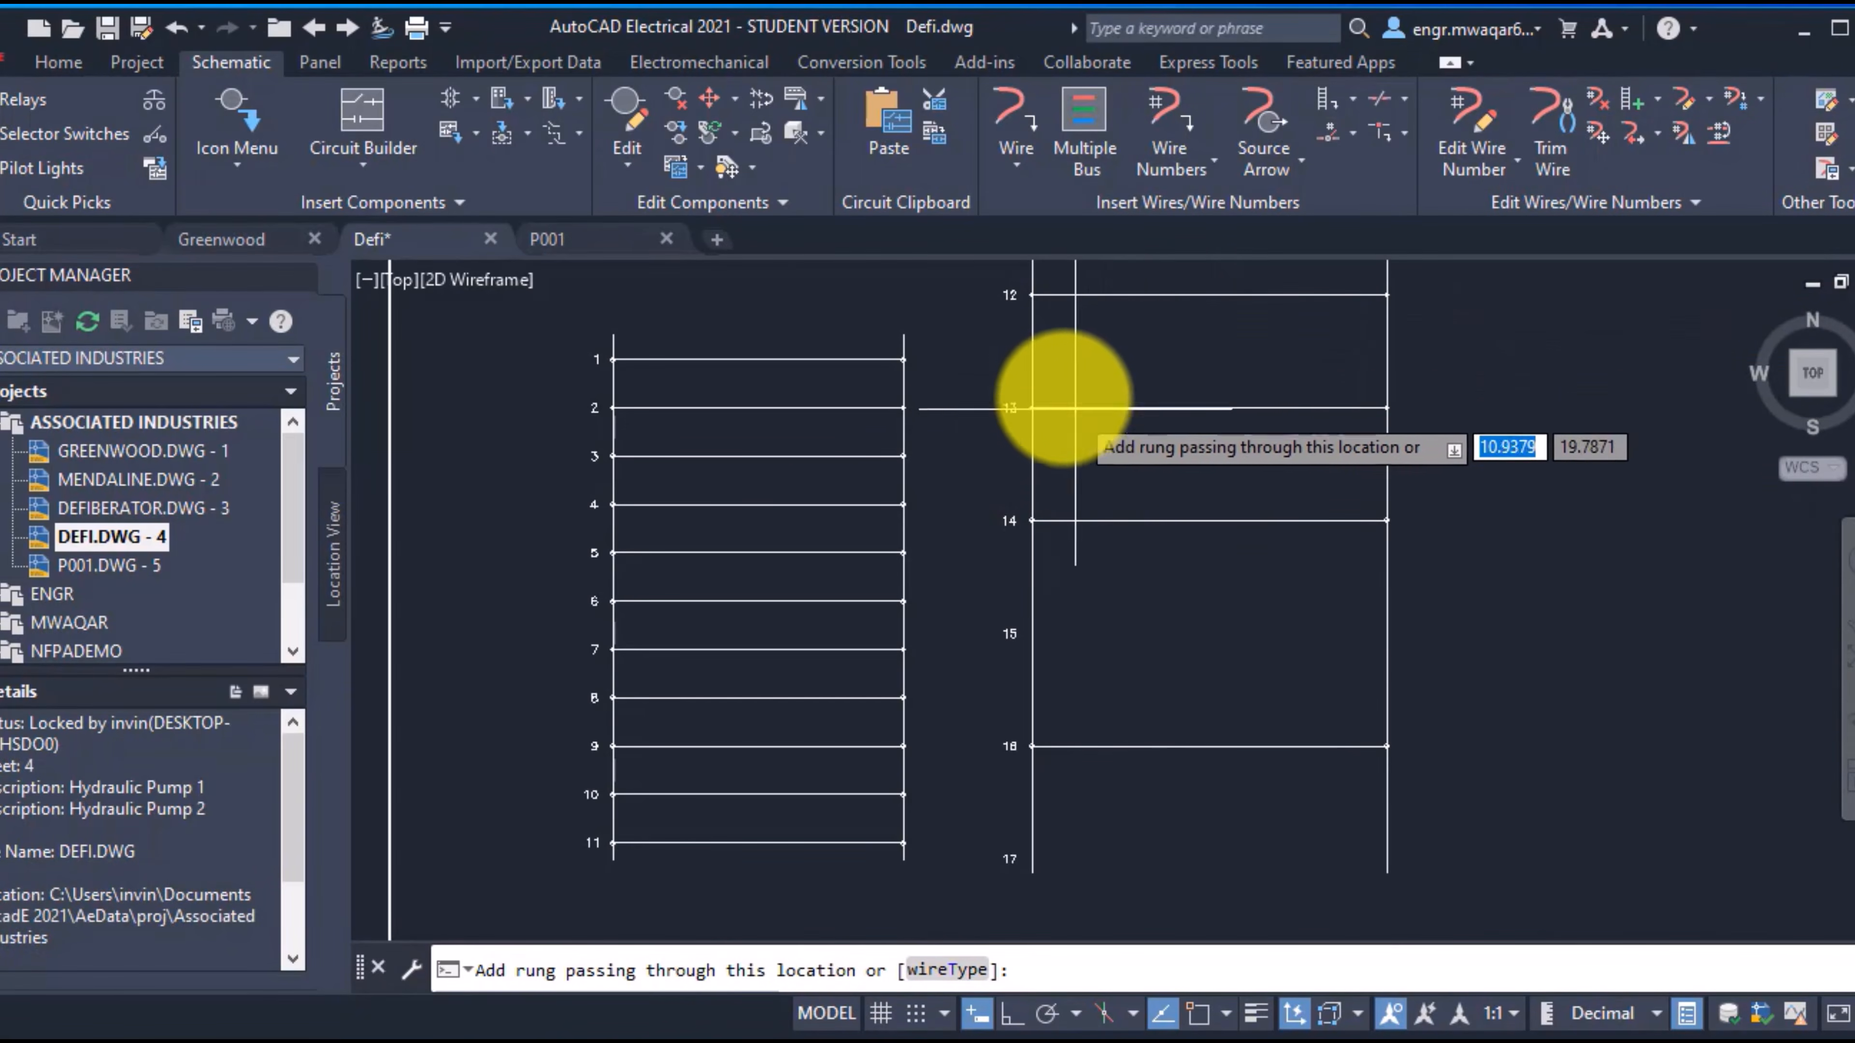
{"action": "left_click", "coordinate": [1184, 343]}
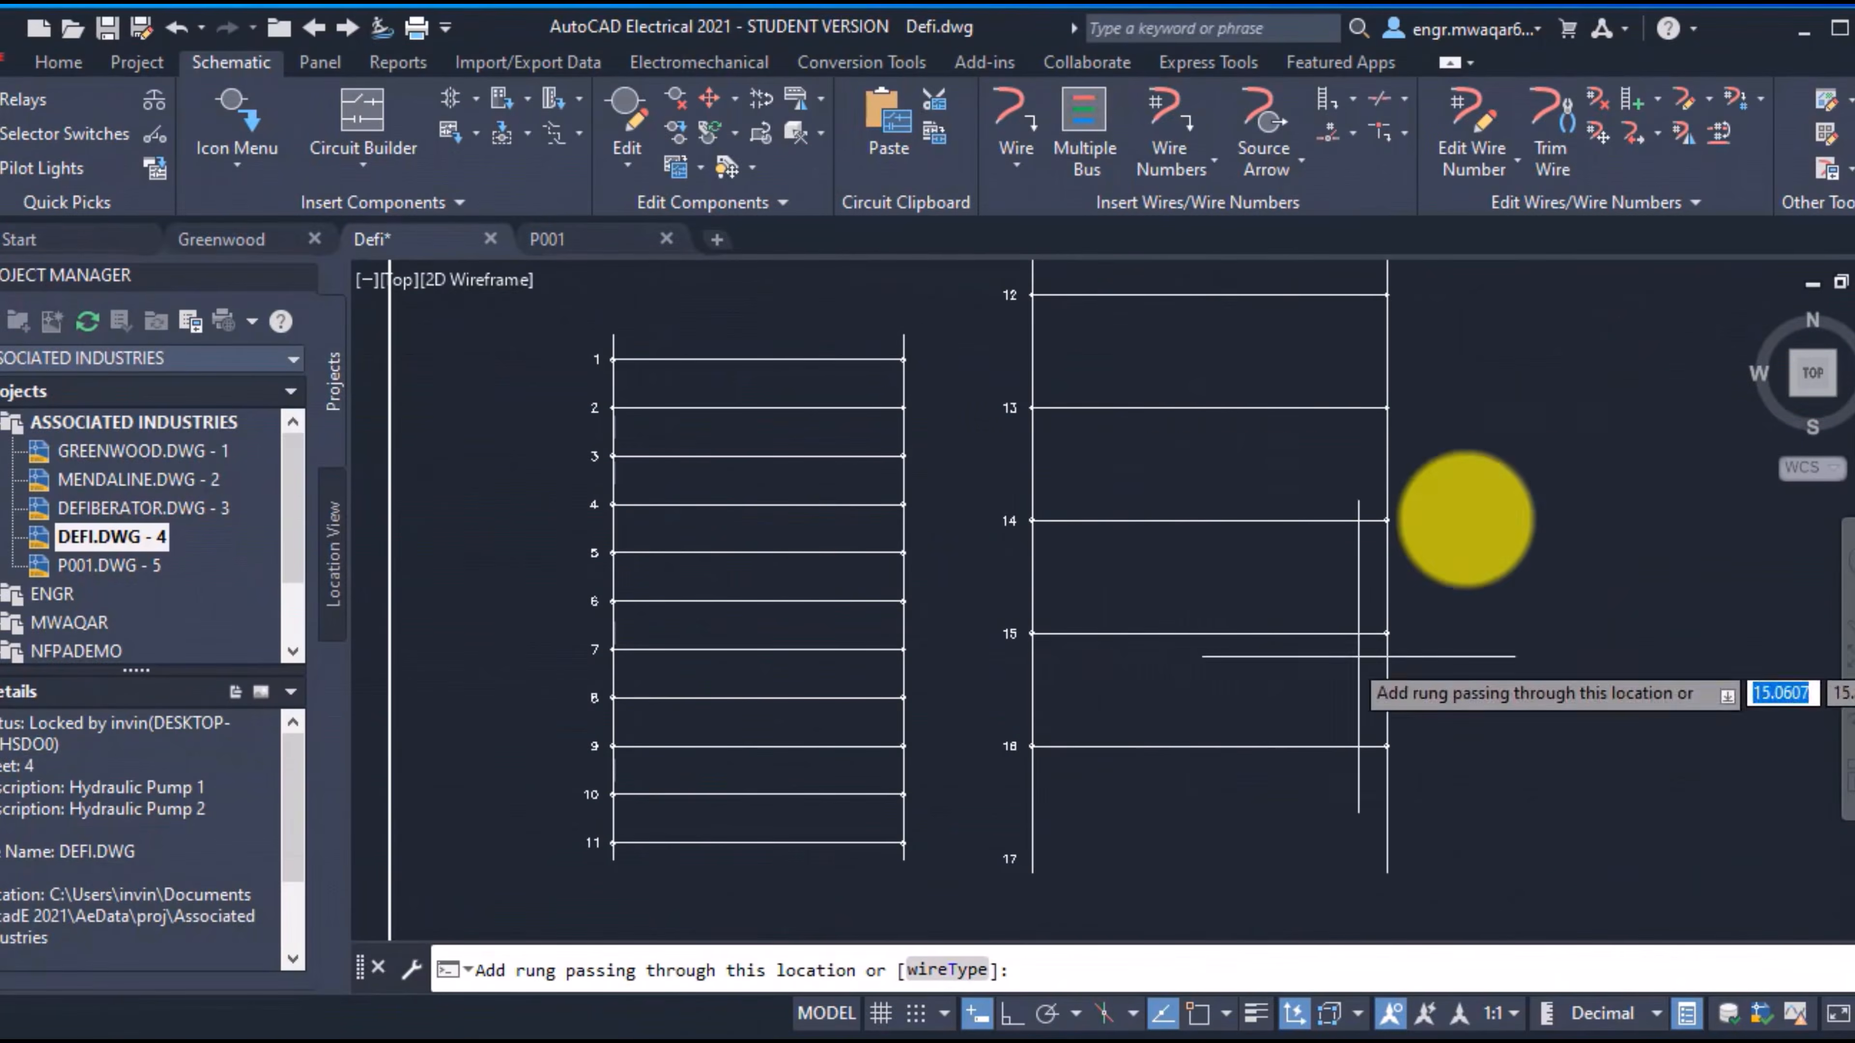
Revise the line references so the first ladder starts at A1 and the second at A12, both with index 1
{"action": "left_click", "coordinate": [1658, 98]}
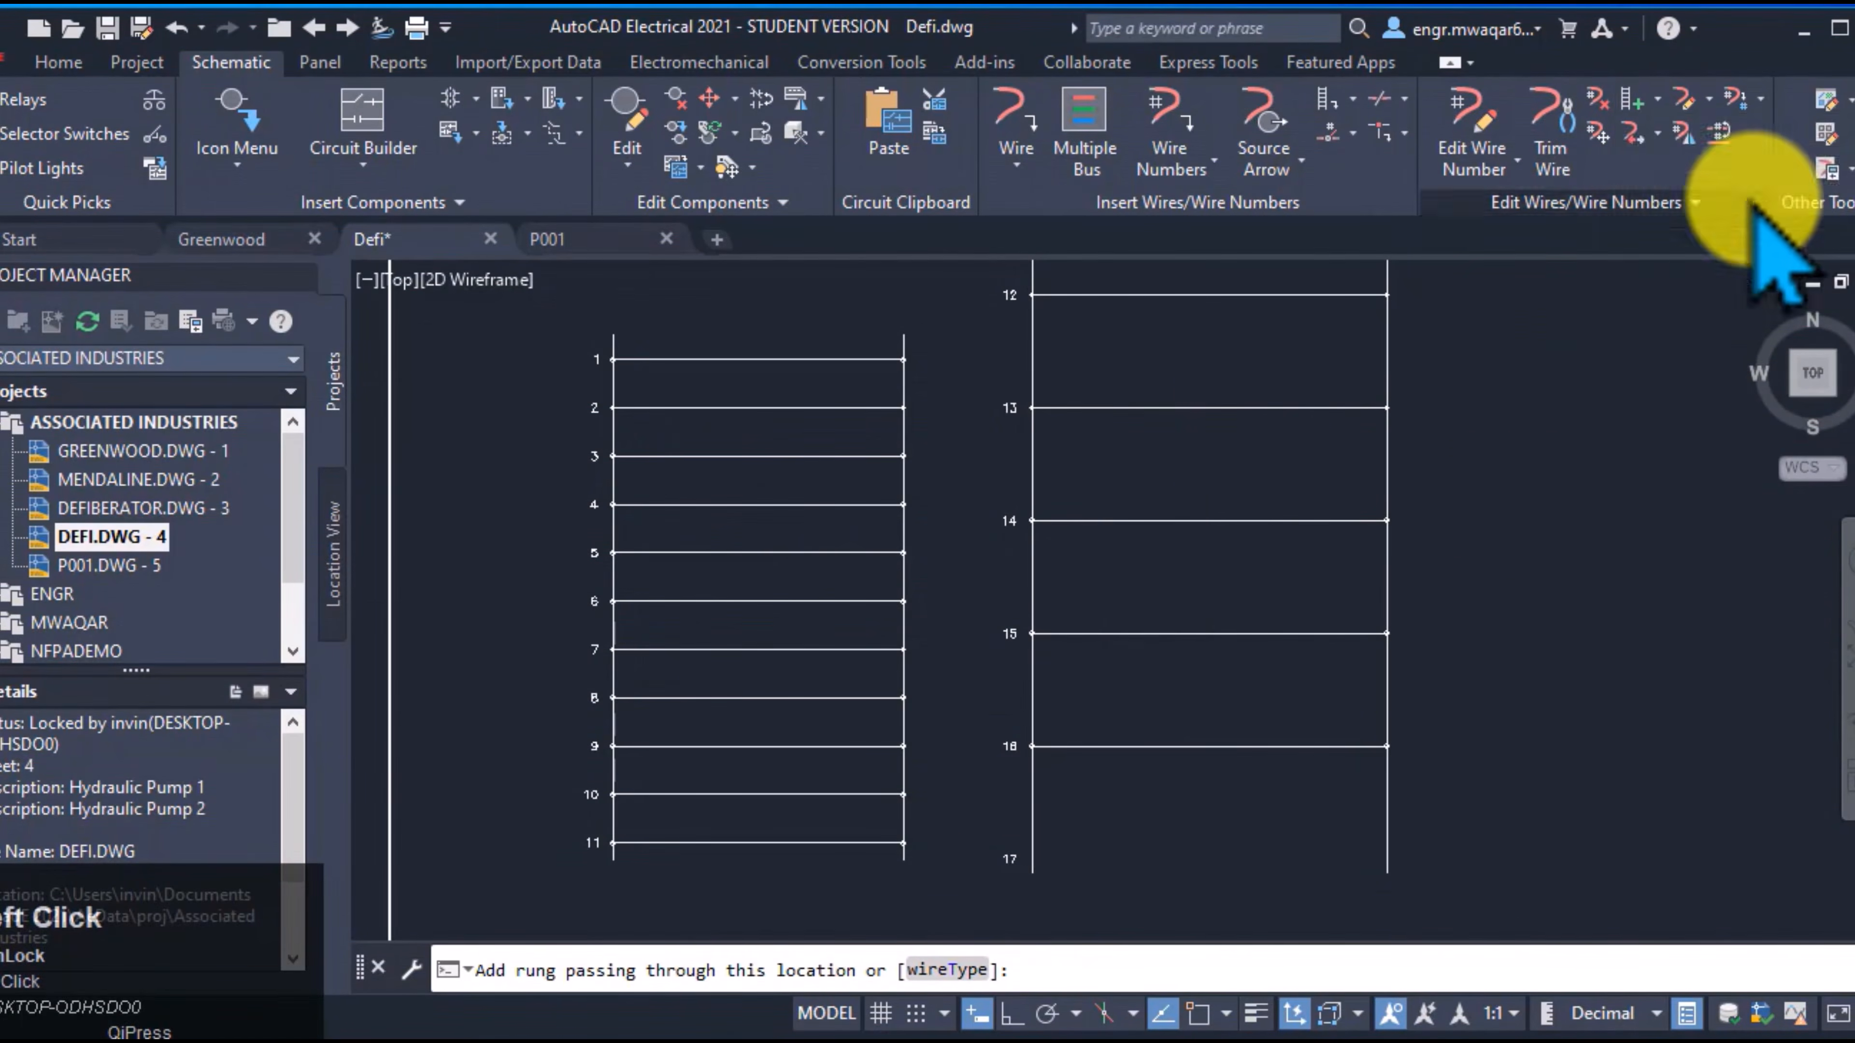
{"action": "left_click_drag", "start_coordinate": [834, 384], "coordinate": [958, 140]}
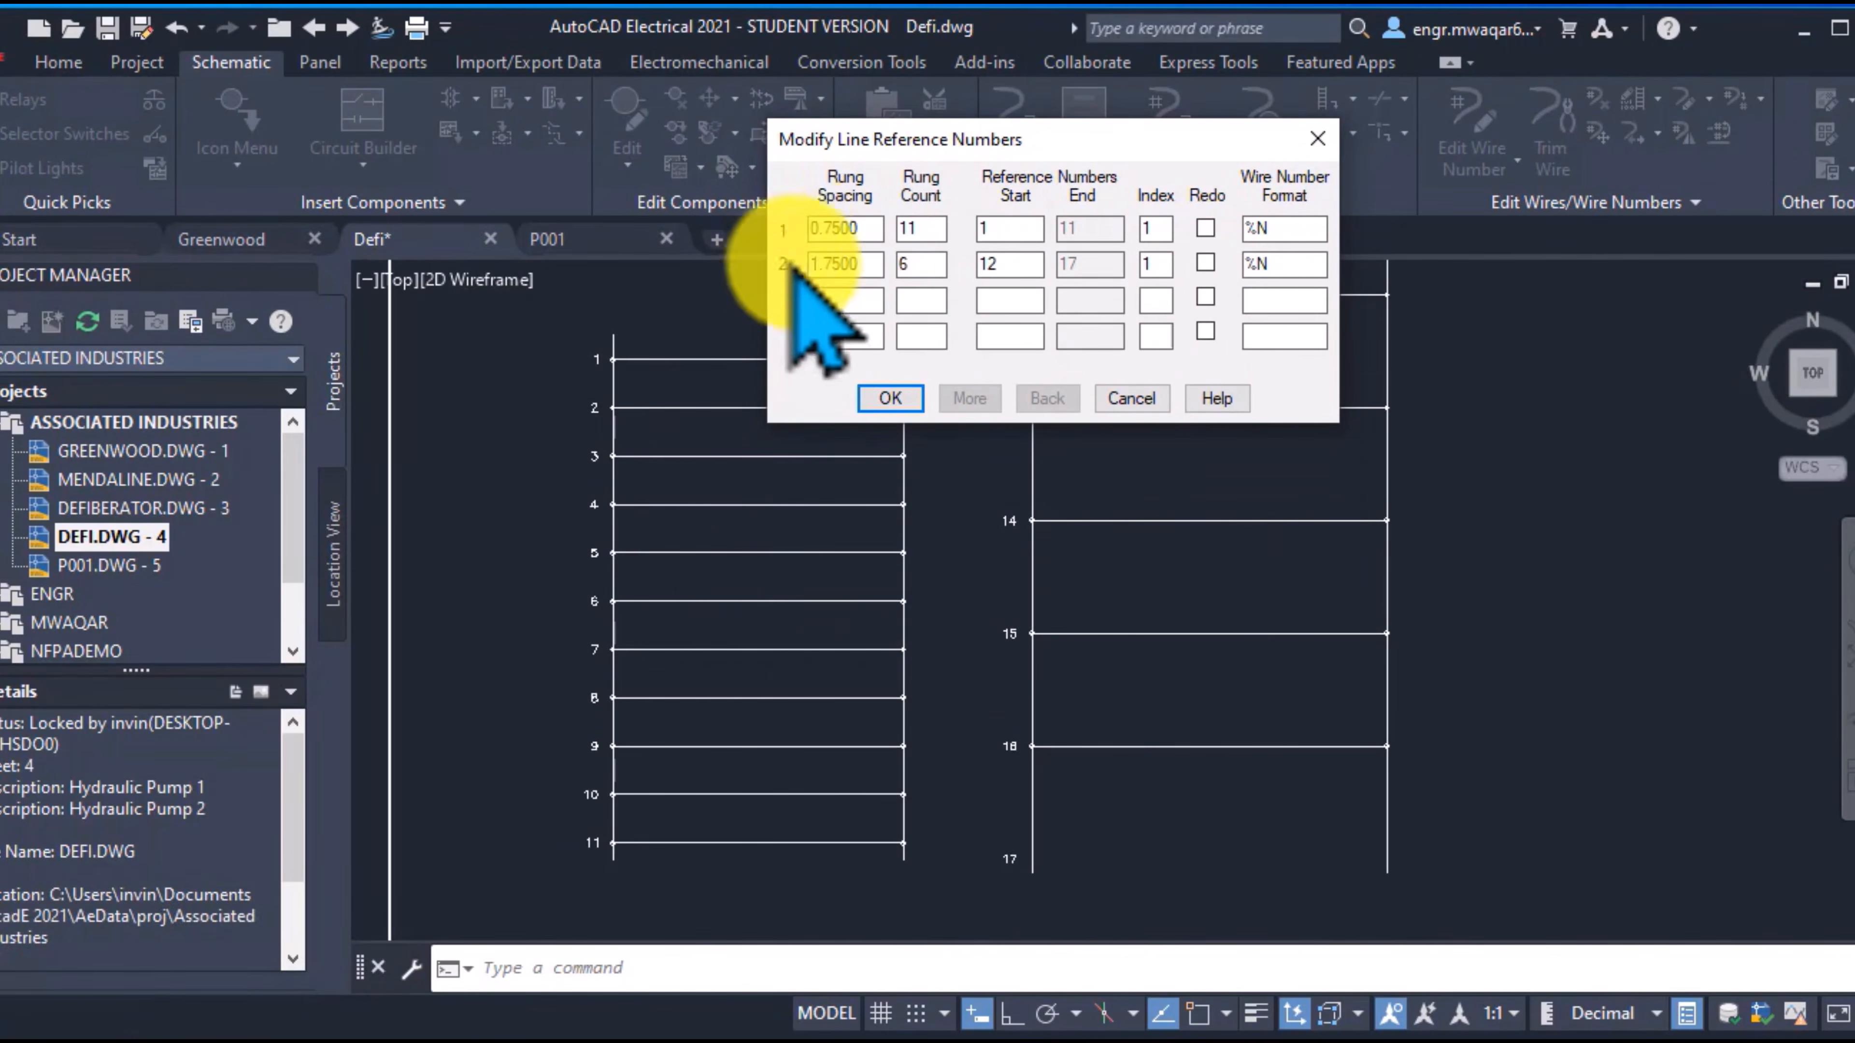
{"action": "left_click_drag", "start_coordinate": [964, 183], "coordinate": [883, 172]}
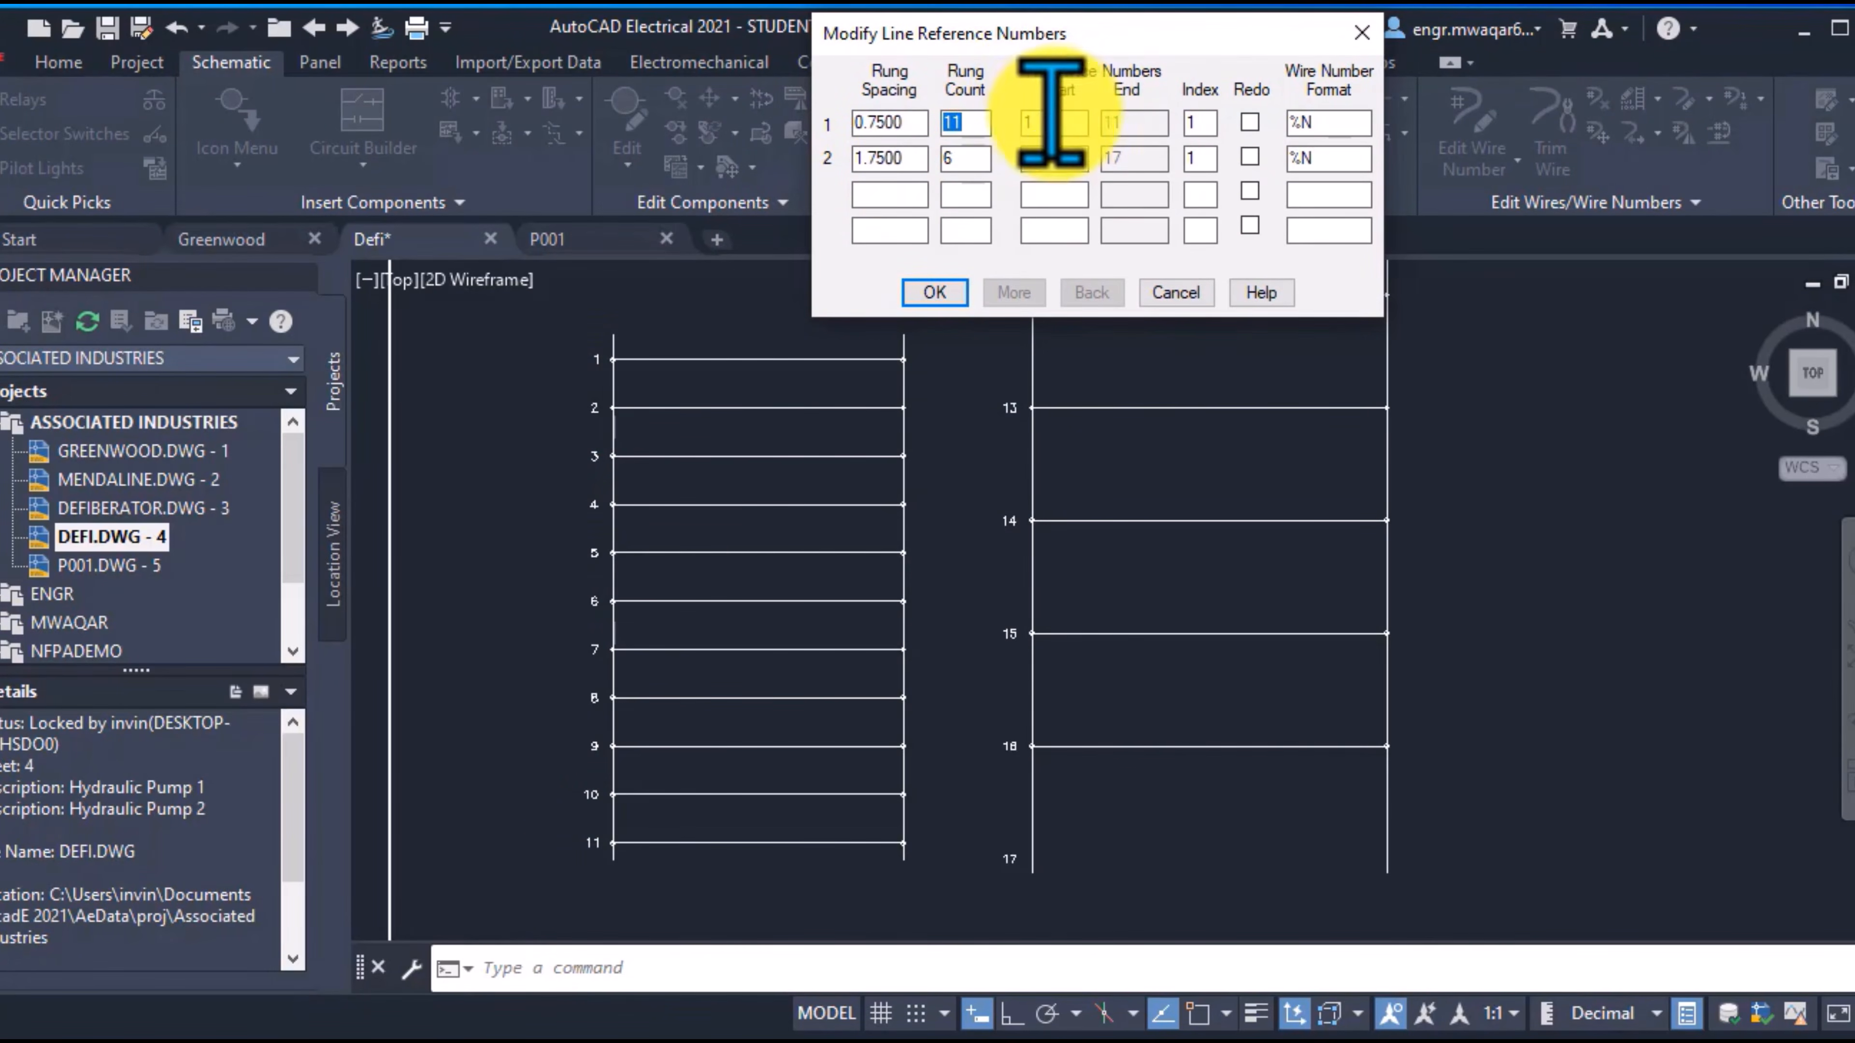
{"action": "left_click", "coordinate": [1029, 123]}
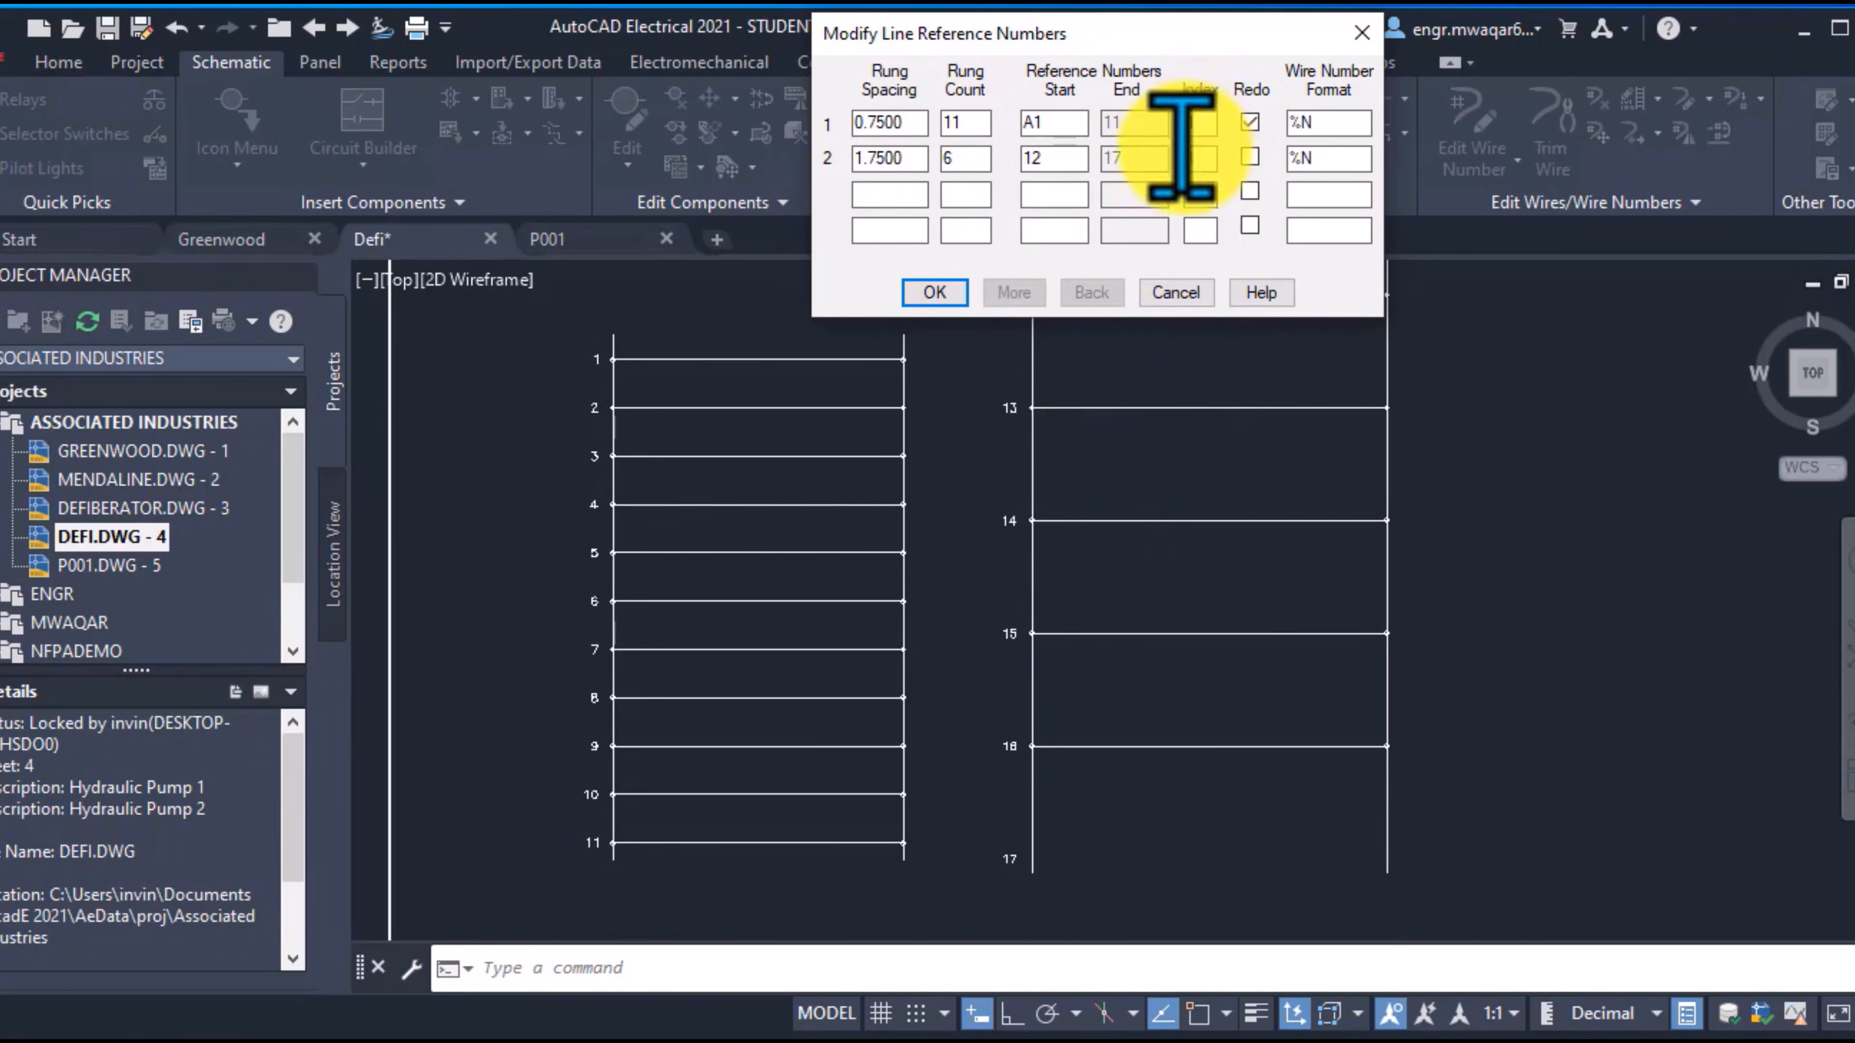
{"action": "left_click_drag", "start_coordinate": [1204, 117], "coordinate": [917, 95]}
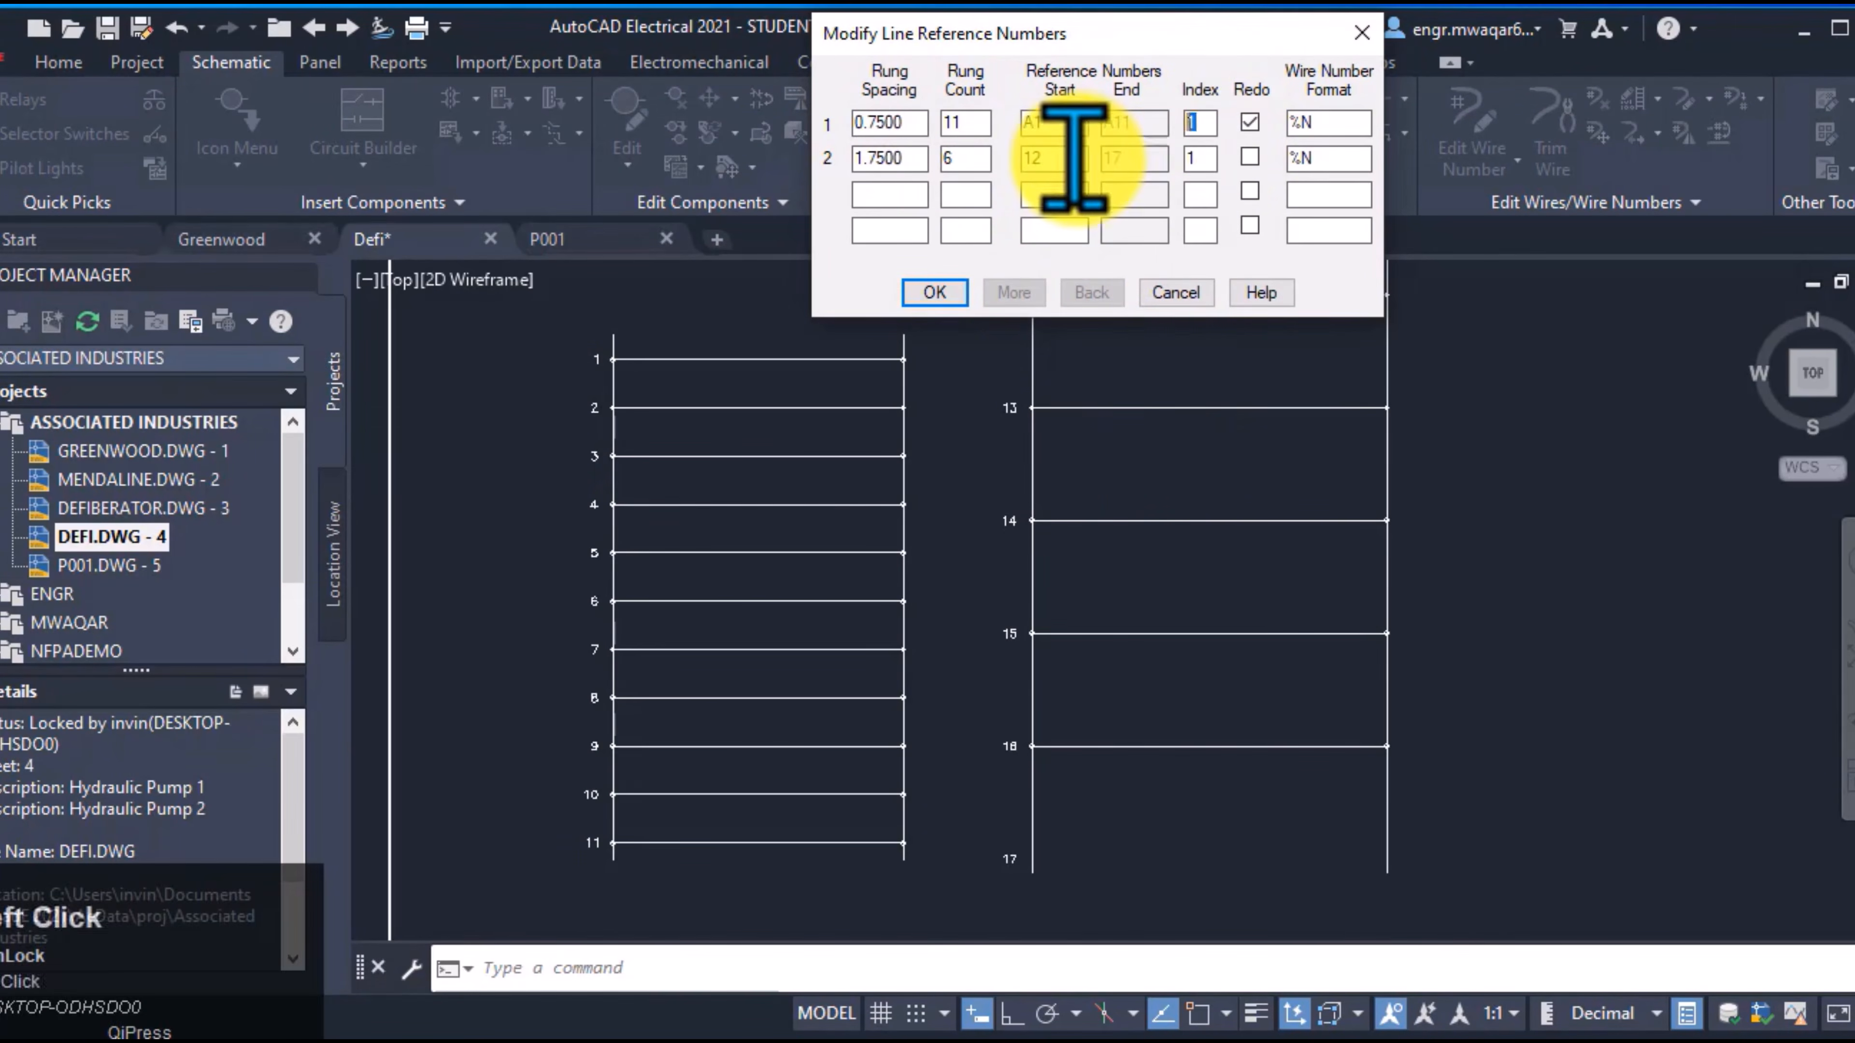
{"action": "type", "text": "2"}
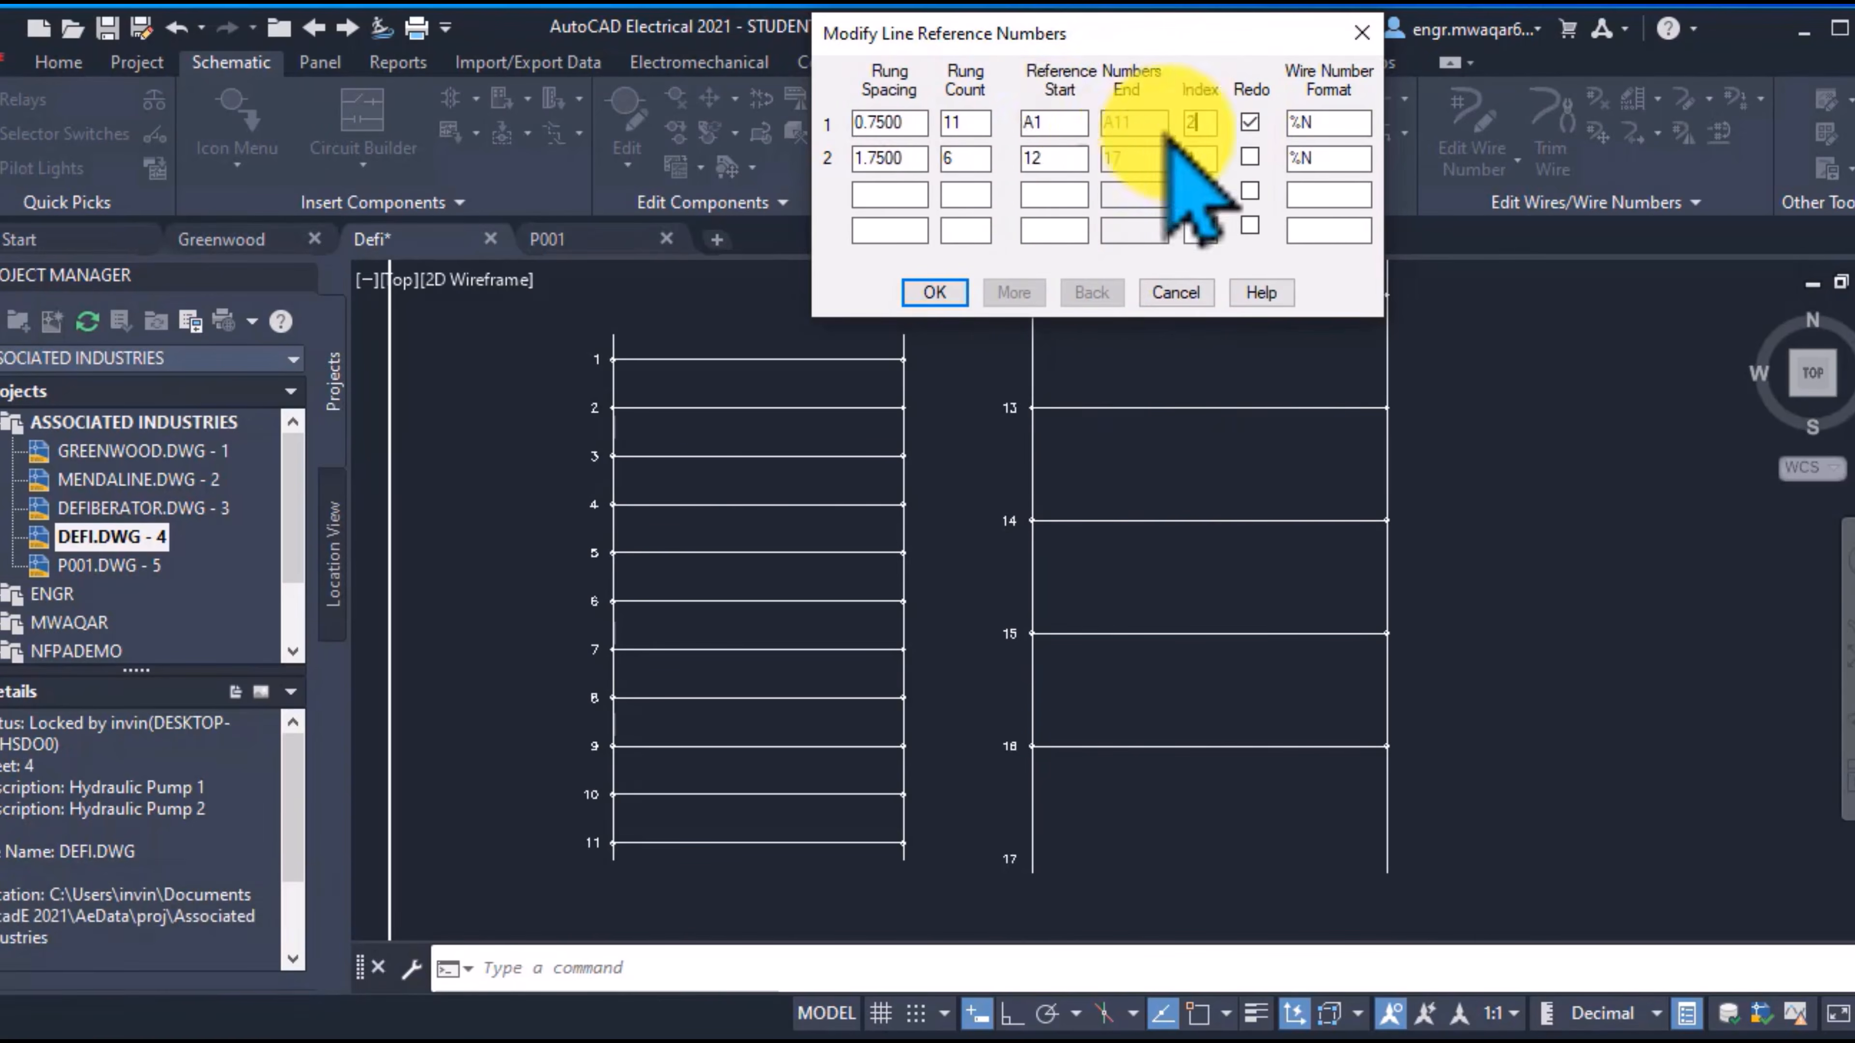
{"action": "key", "text": "BackSpace"}
{"action": "type", "text": "1"}
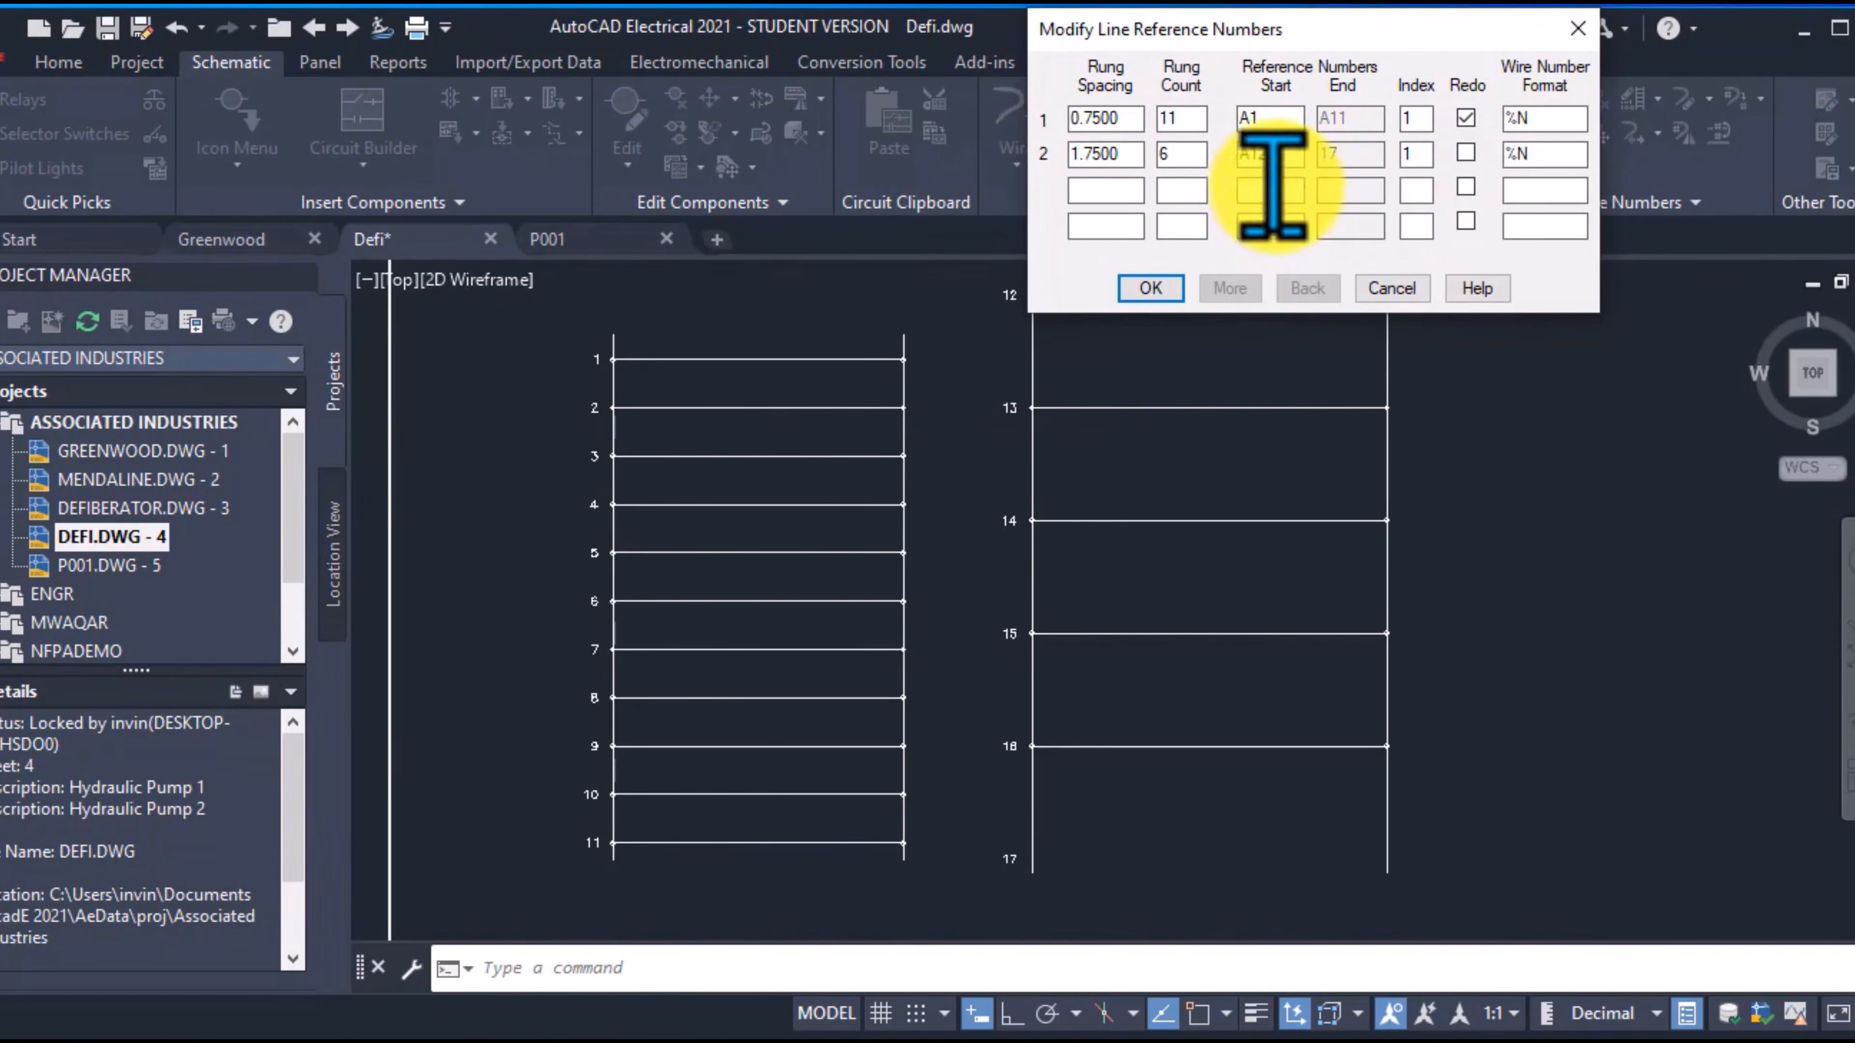
{"action": "left_click", "coordinate": [1313, 249]}
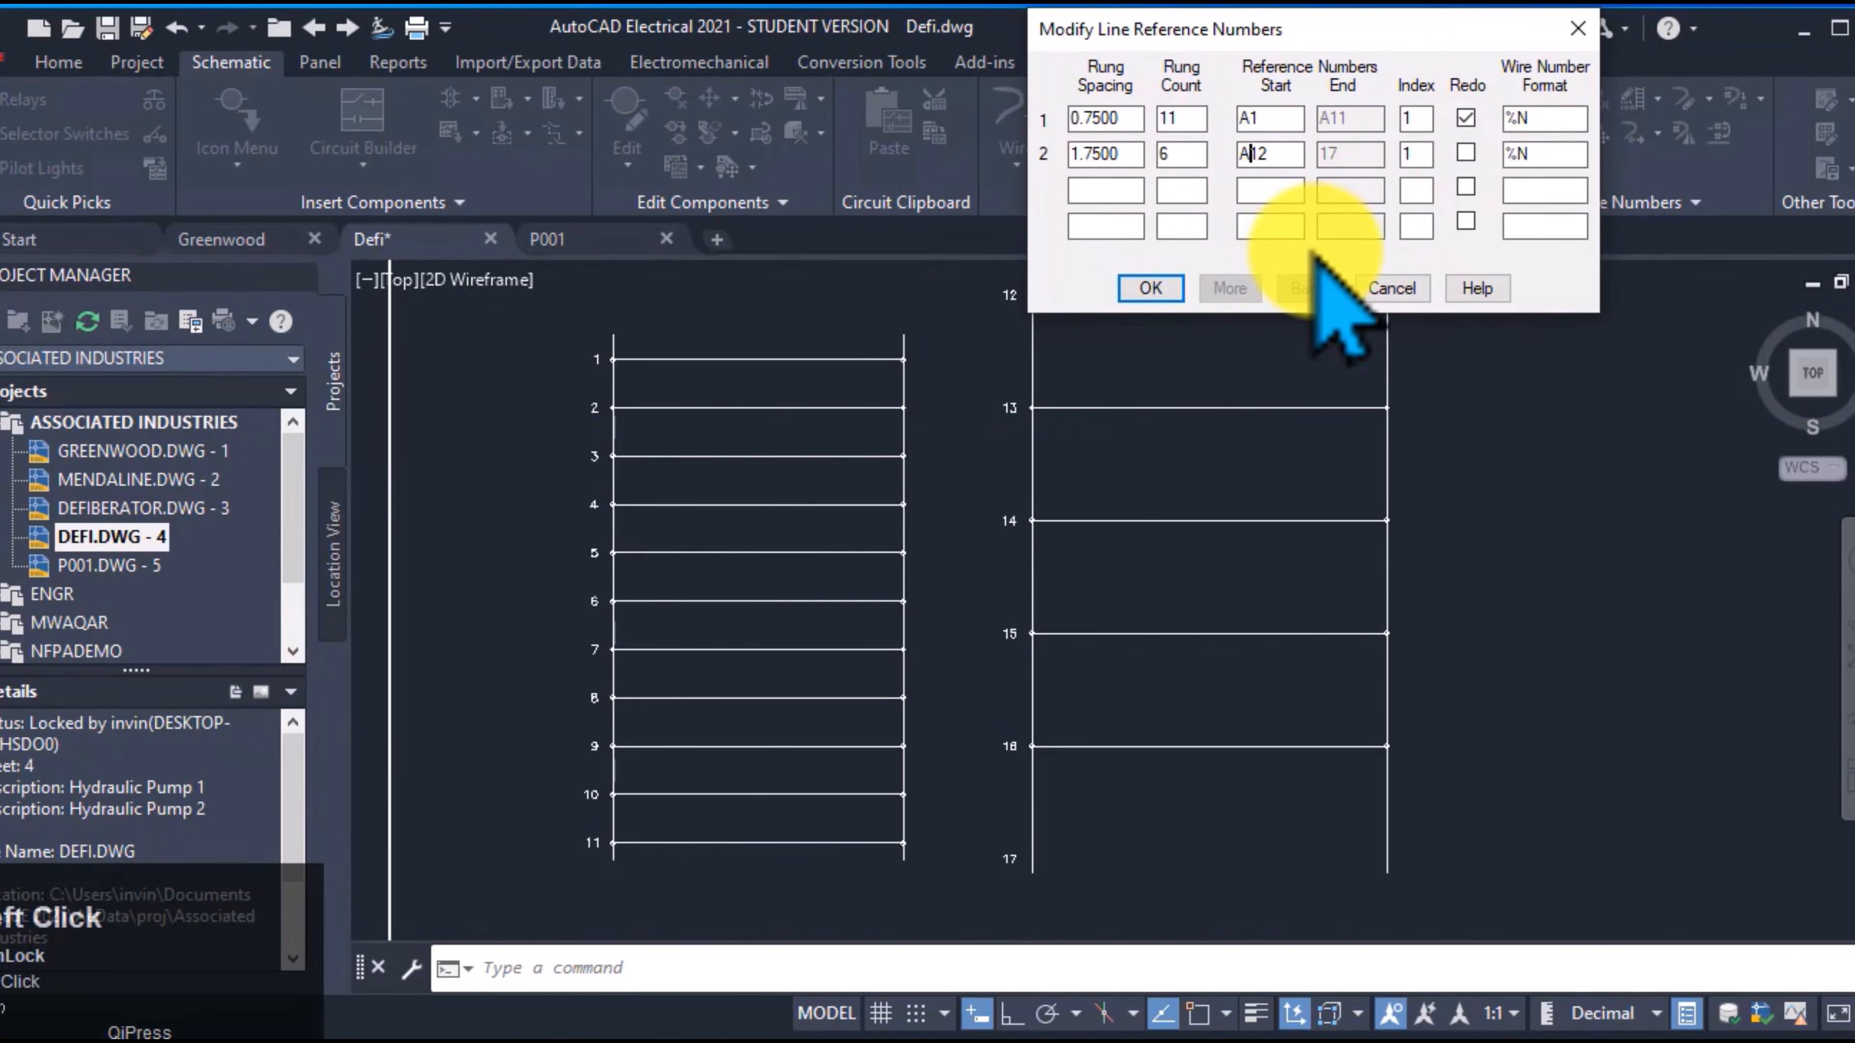
{"action": "left_click", "coordinate": [1167, 291]}
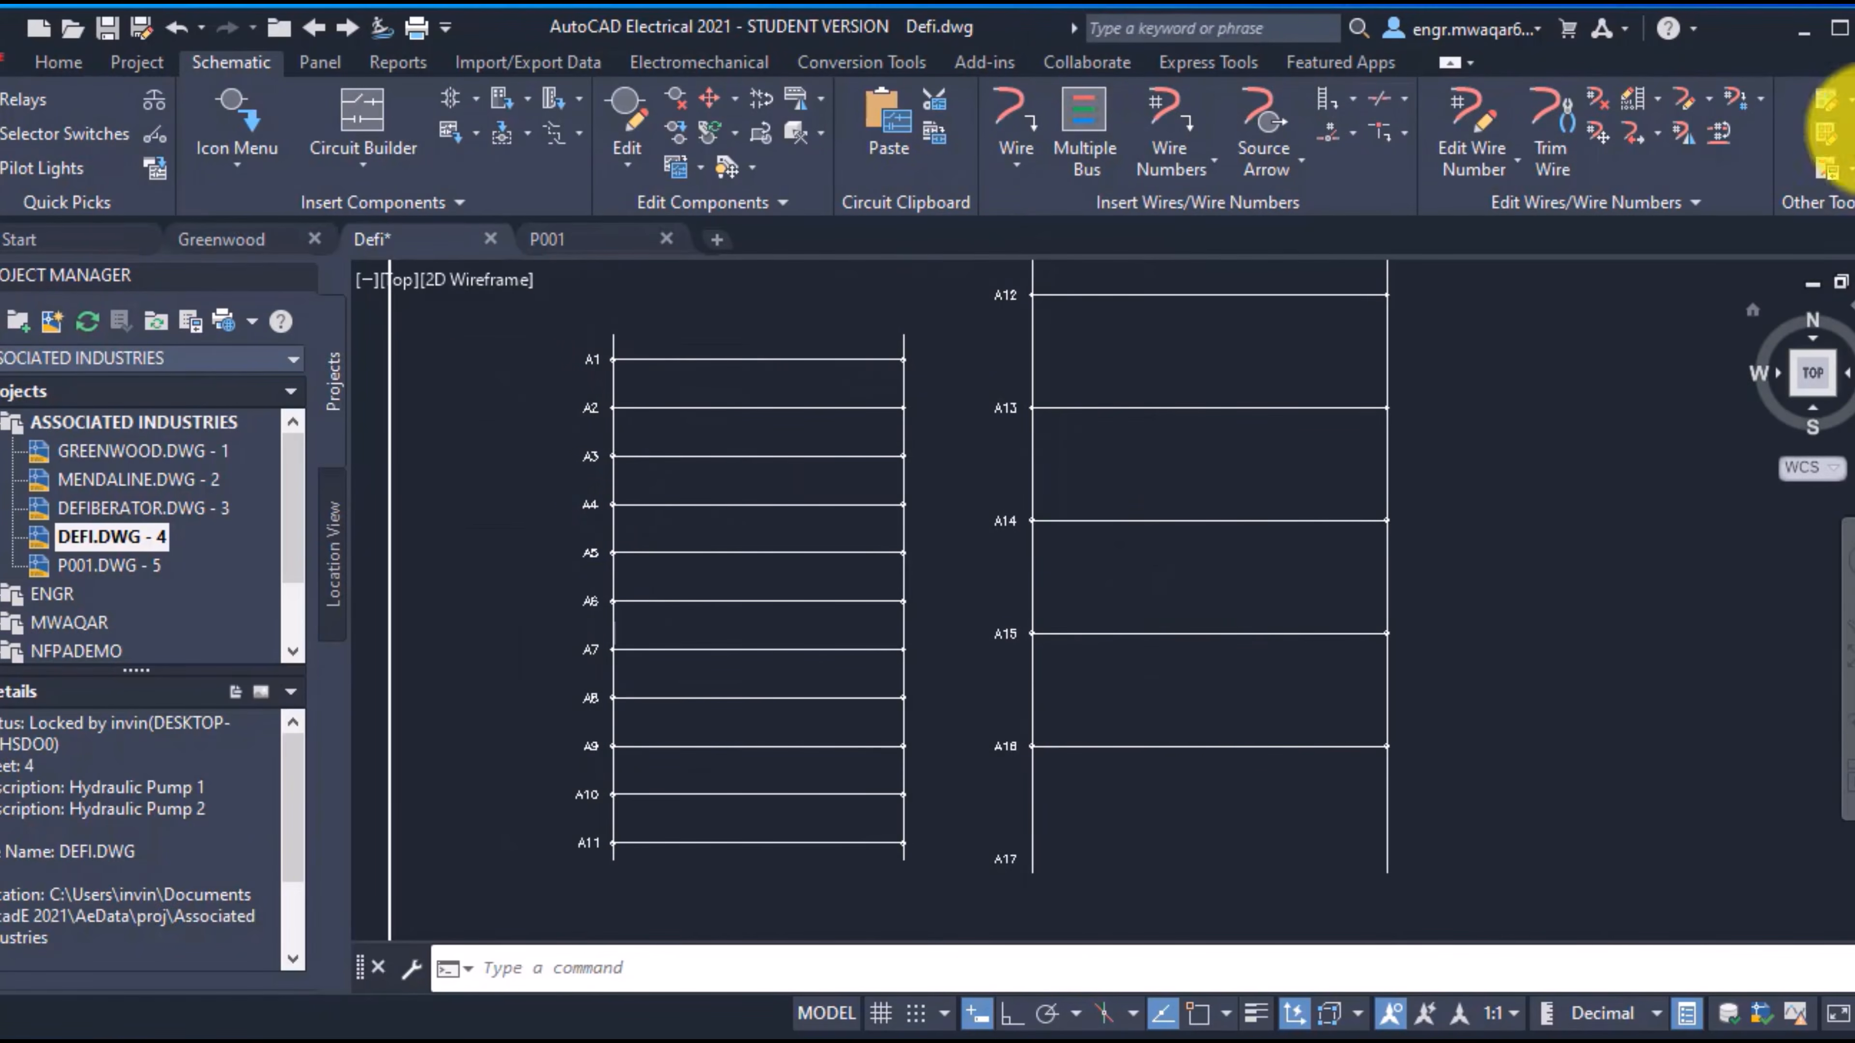
{"action": "left_click", "coordinate": [1652, 98]}
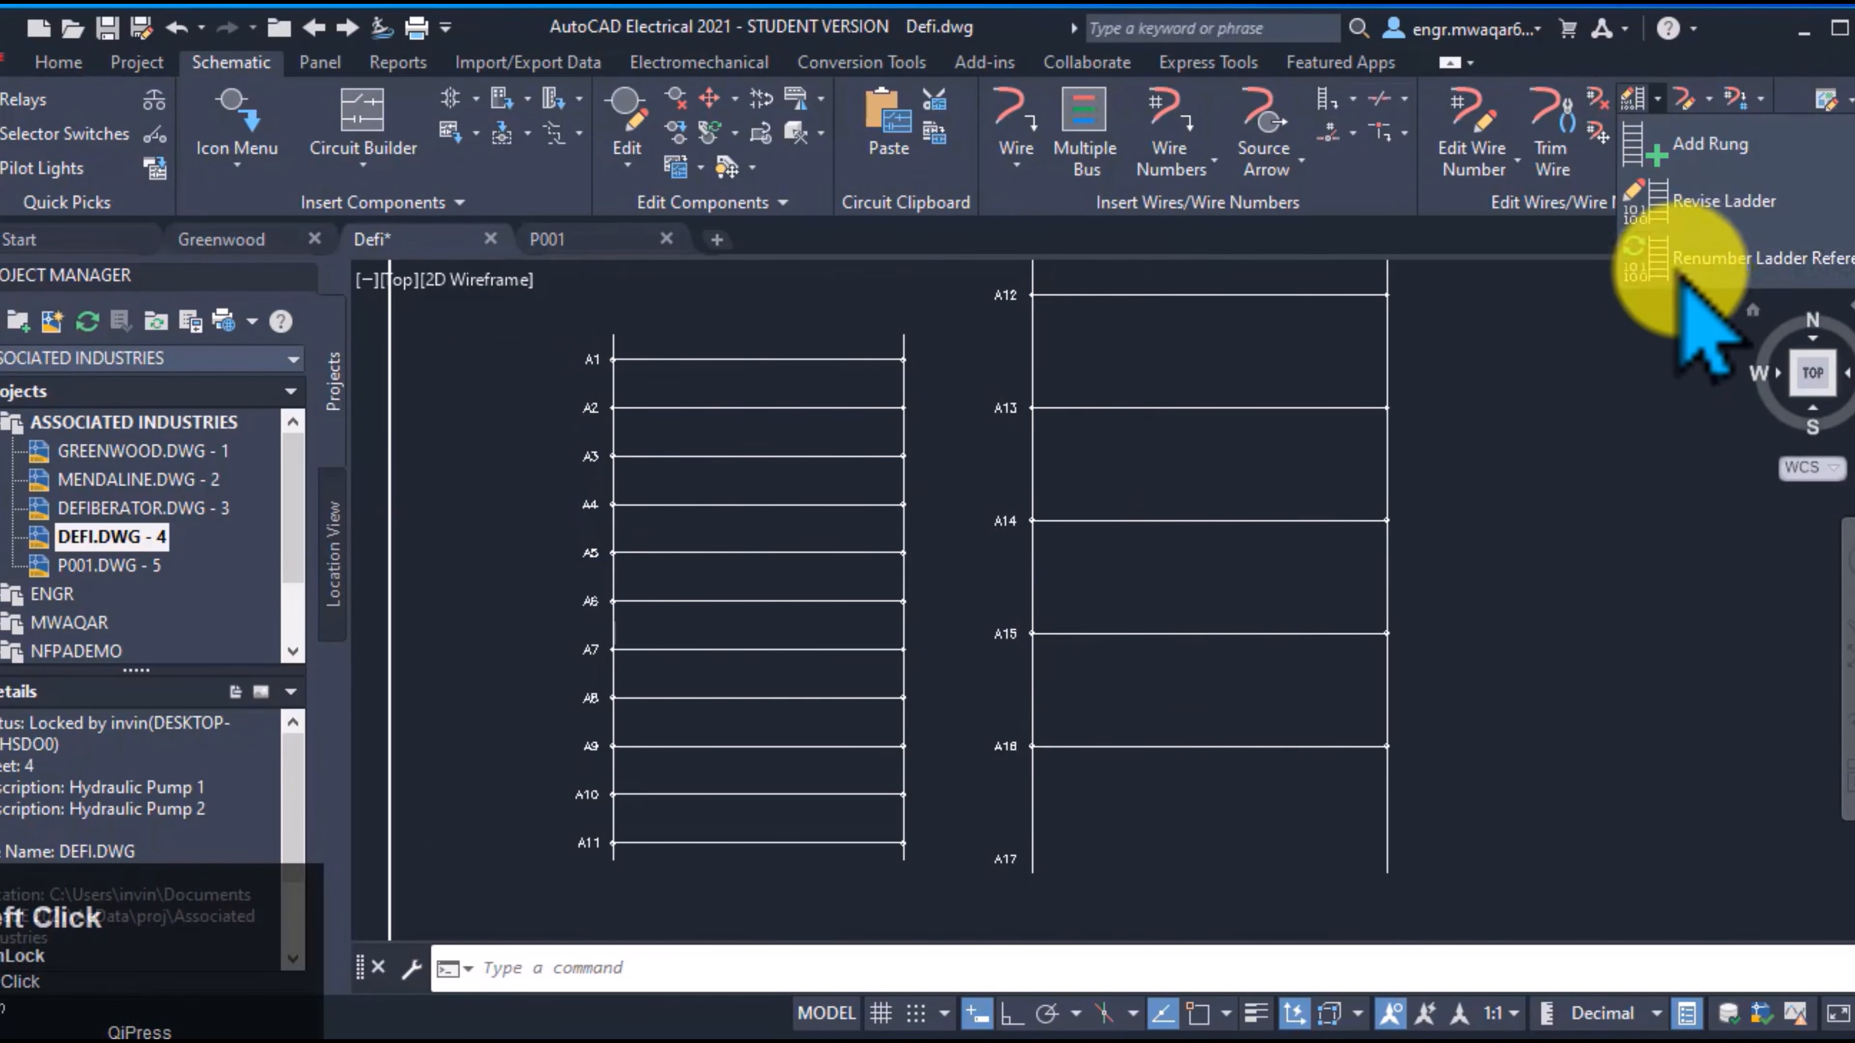
{"action": "left_click", "coordinate": [1752, 257]}
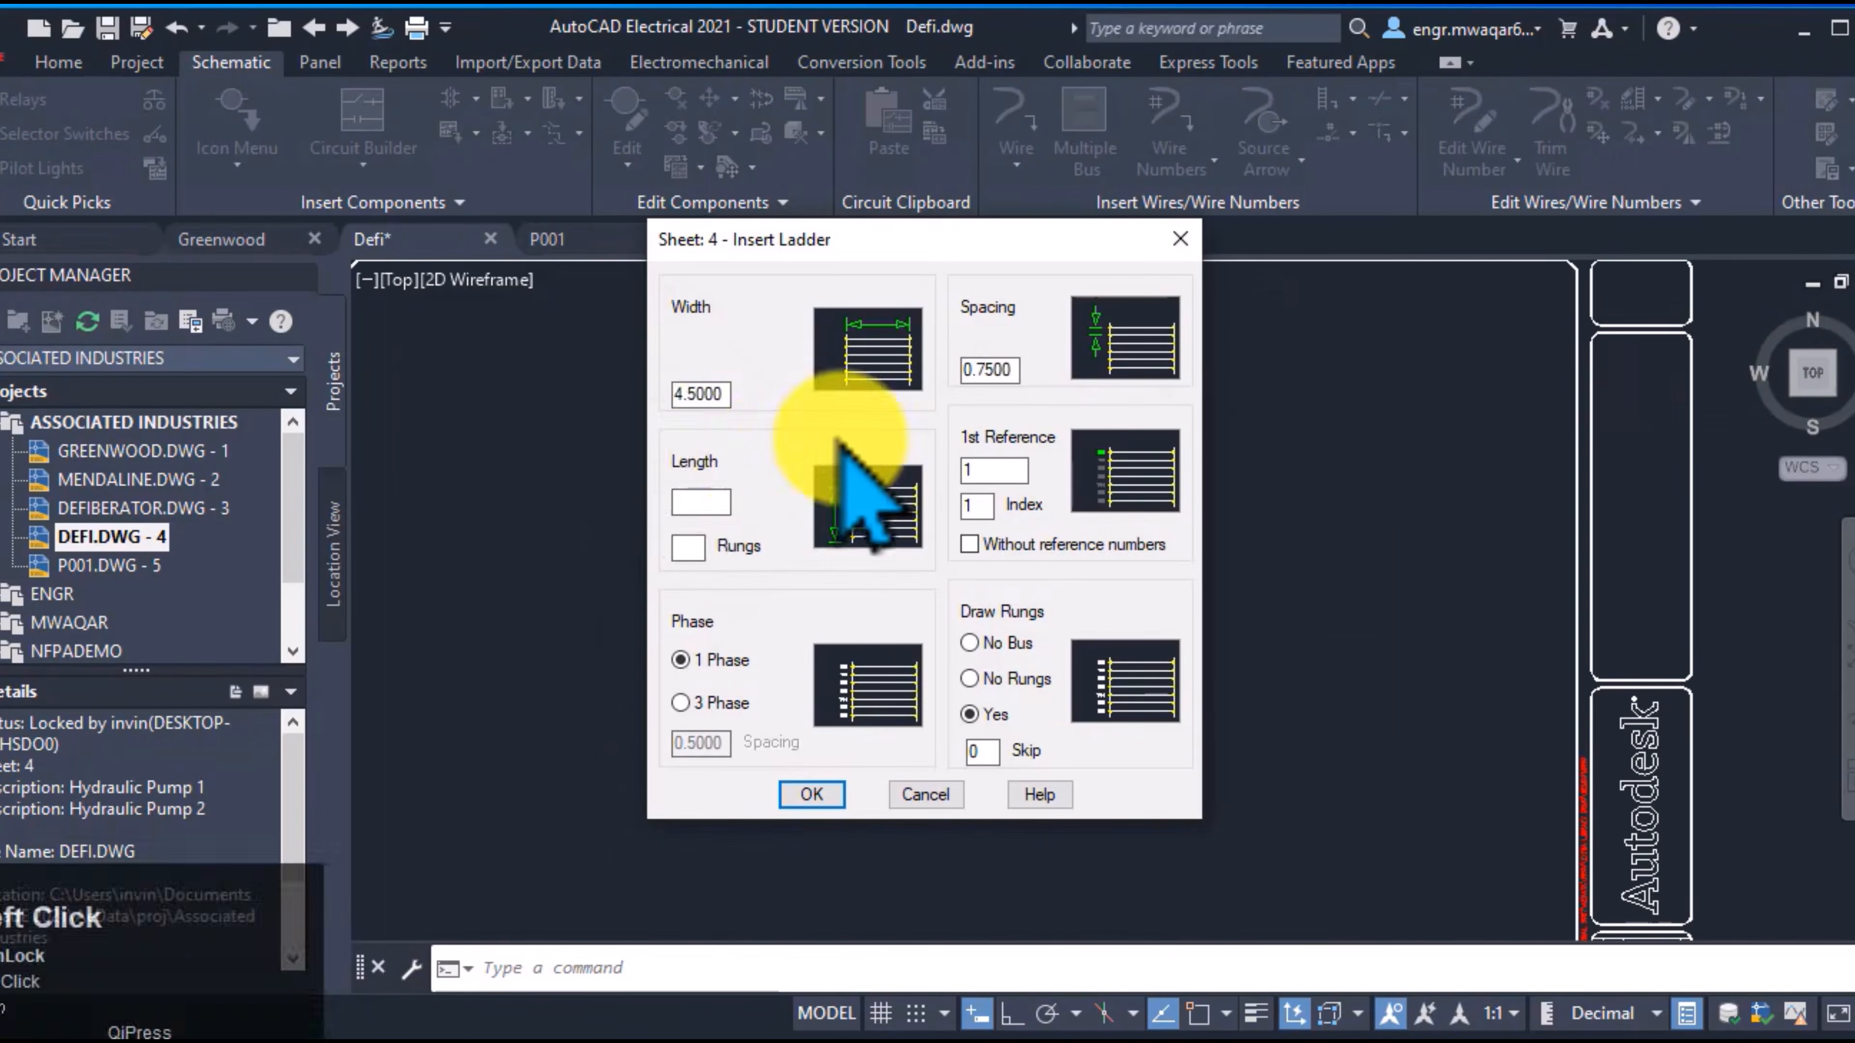
Insert a single-phase ladder with length 15, first reference A1 and no rungs in the left part of the drawing sheet
{"action": "left_click", "coordinate": [701, 502]}
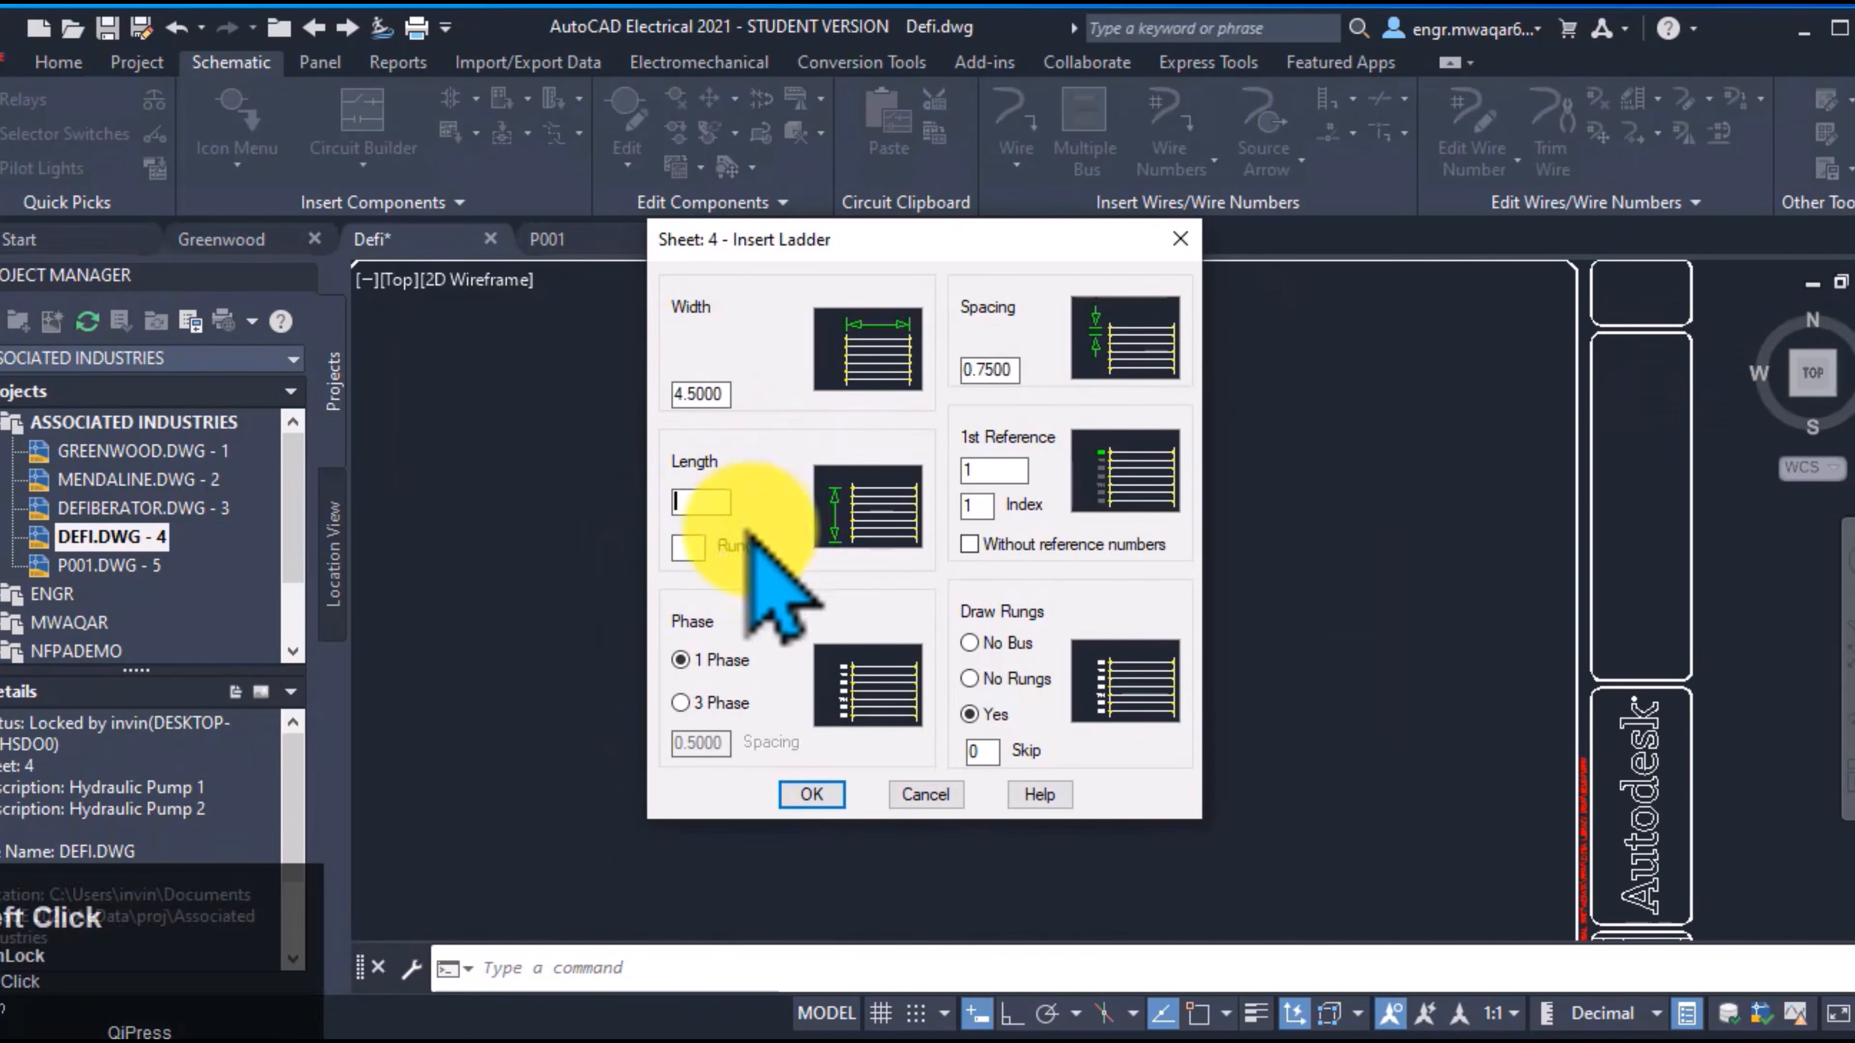
{"action": "type", "text": "15"}
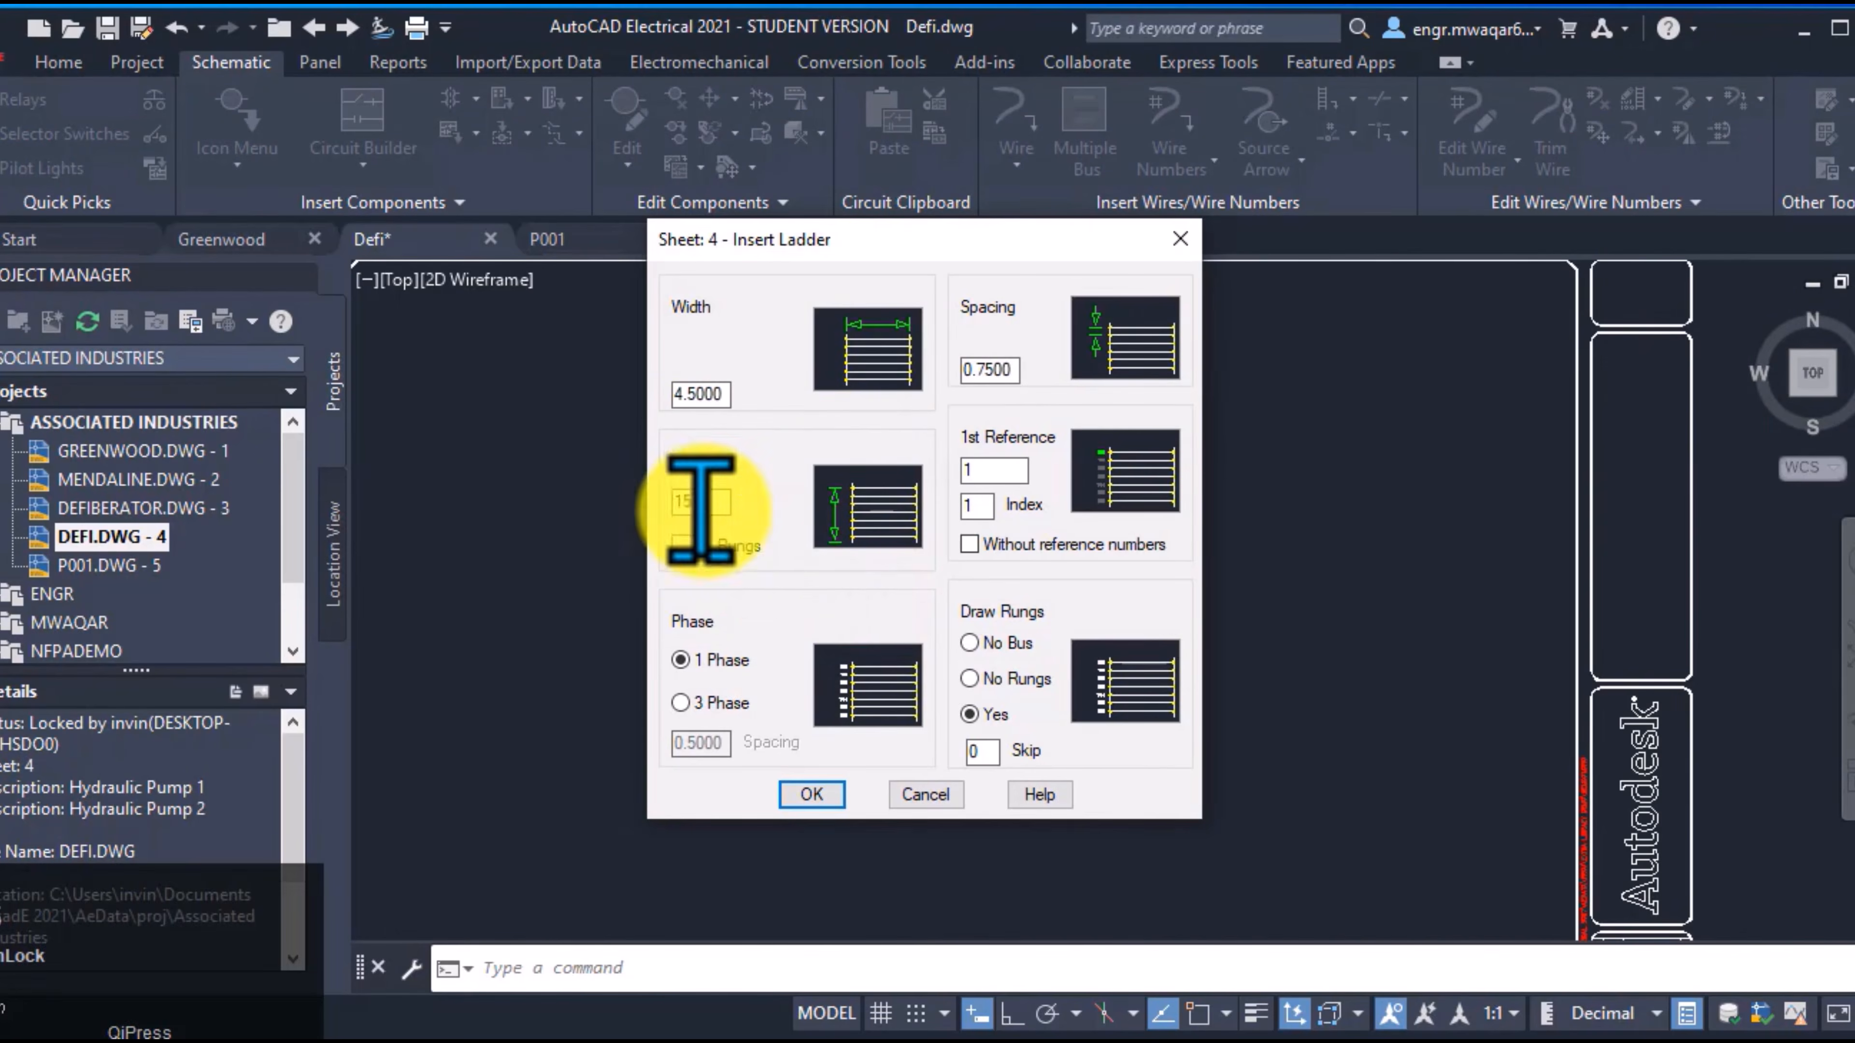
{"action": "left_click", "coordinate": [690, 553]}
{"action": "left_click", "coordinate": [1001, 472]}
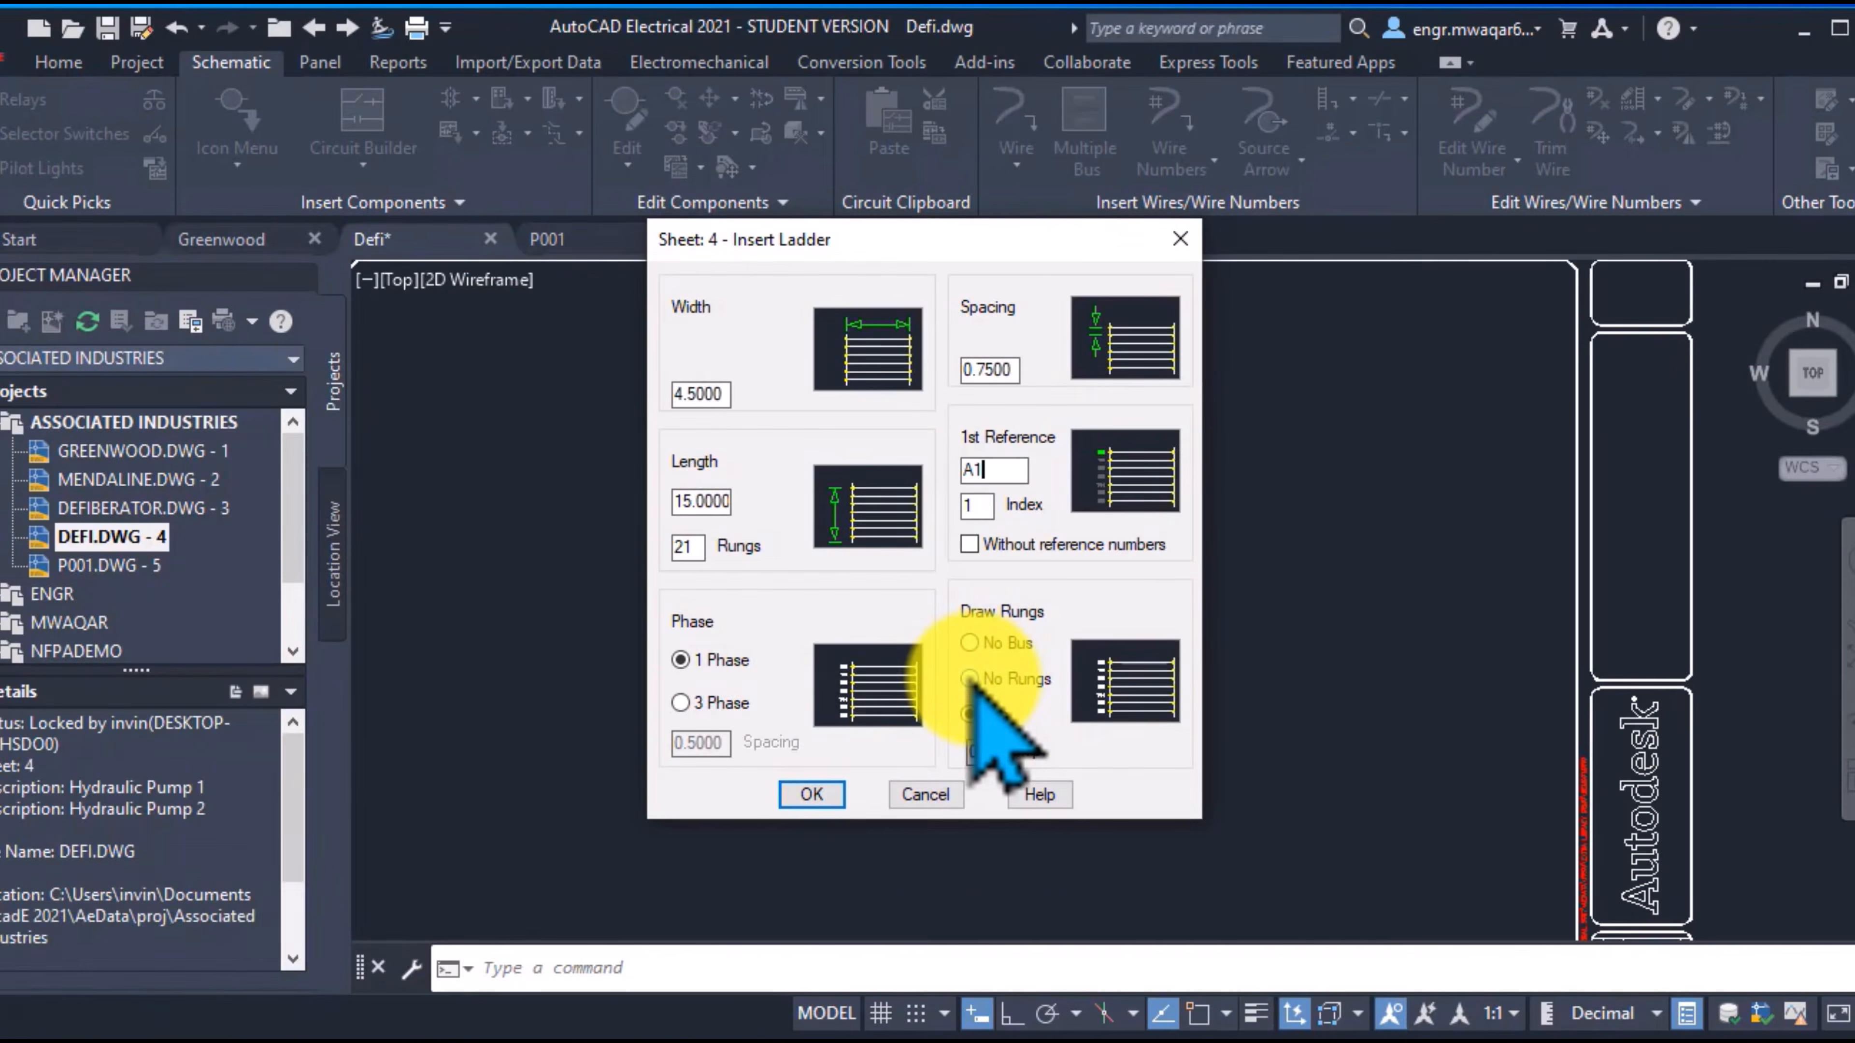
{"action": "left_click", "coordinate": [968, 678]}
{"action": "left_click", "coordinate": [812, 794]}
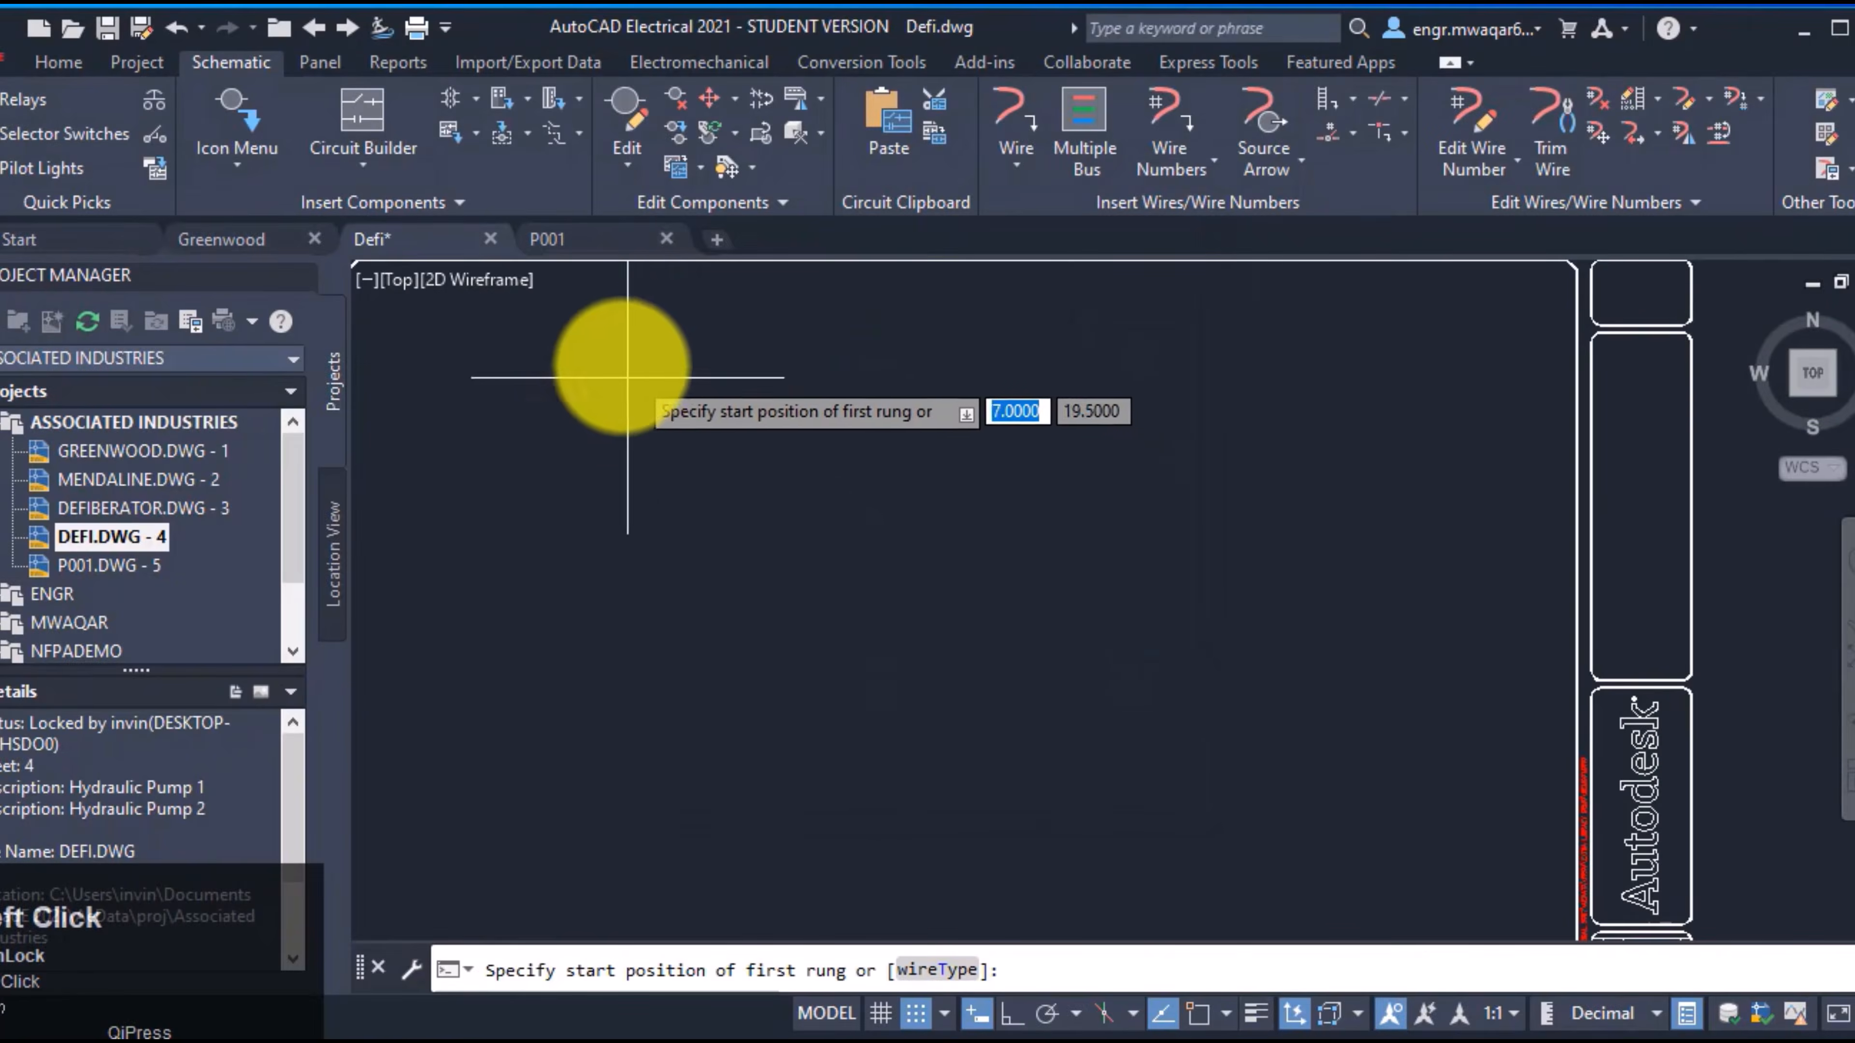
{"action": "left_click", "coordinate": [607, 357]}
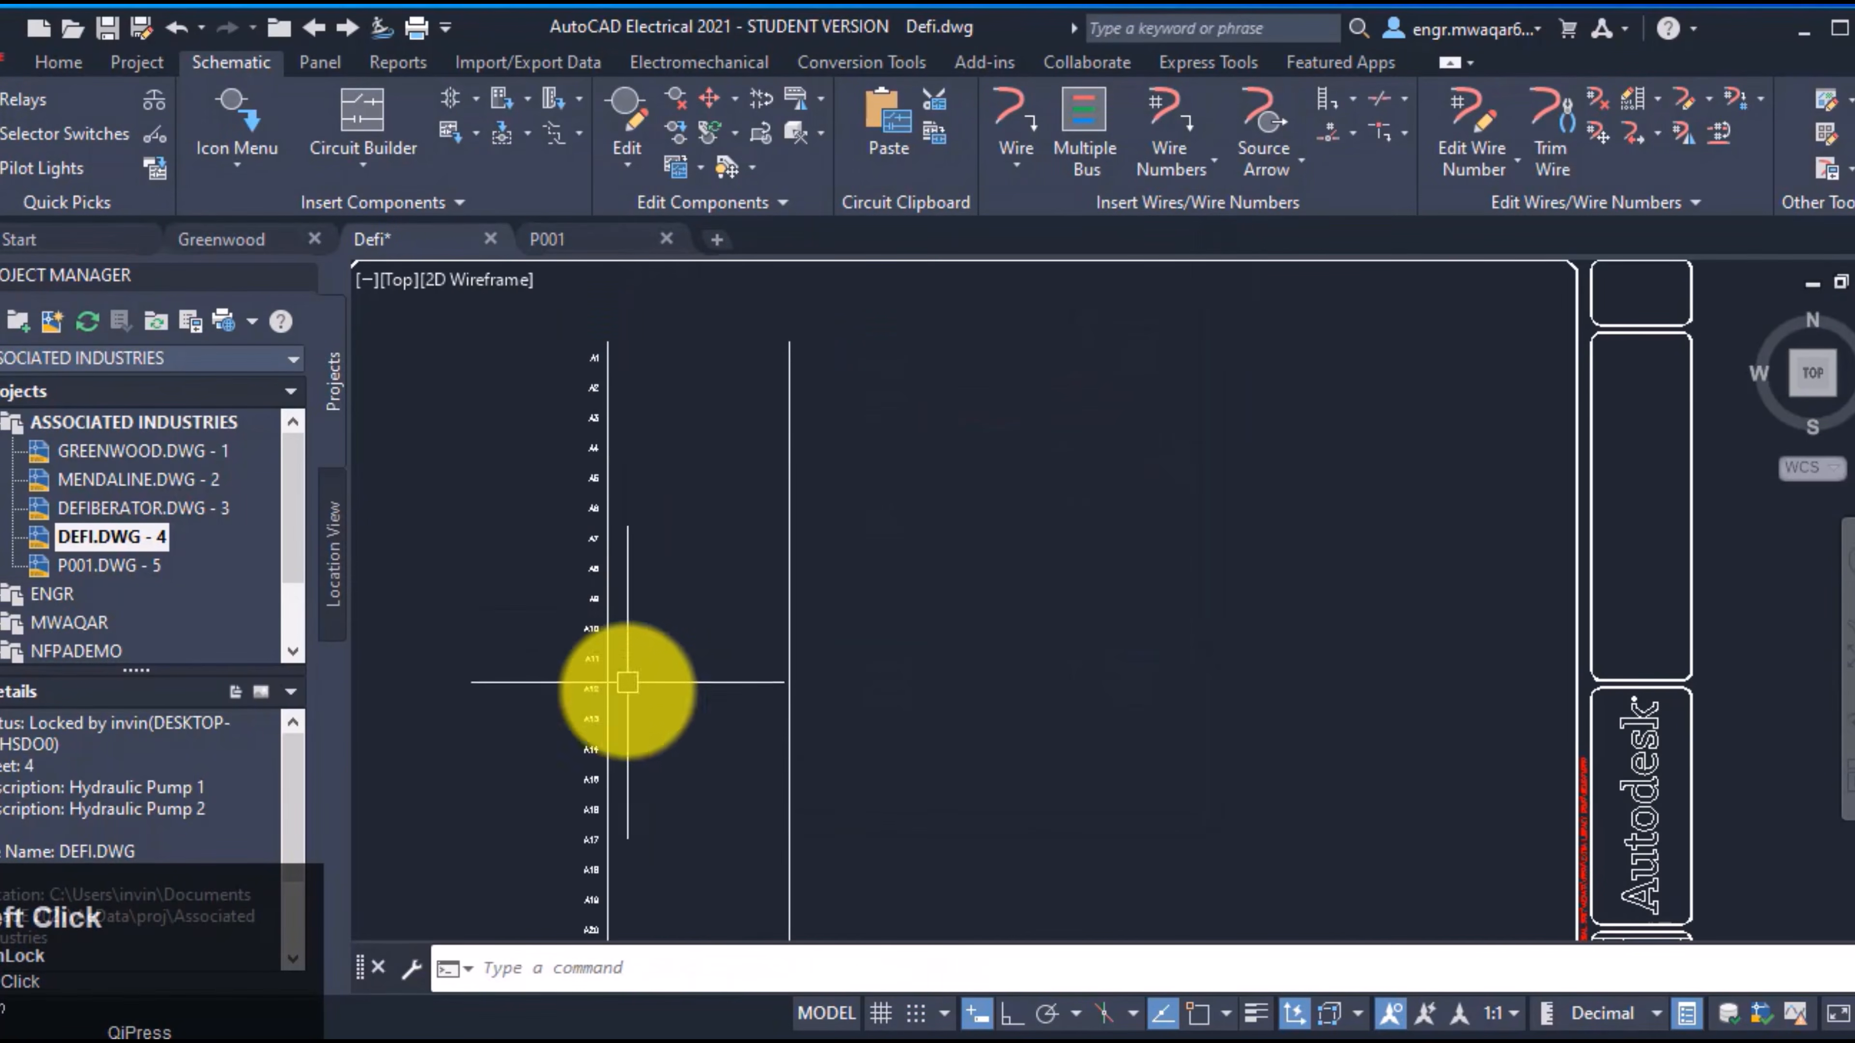
{"action": "mouse_move", "coordinate": [877, 655]}
{"action": "middle_mouse_down"}
{"action": "mouse_move", "coordinate": [903, 650]}
{"action": "mouse_move", "coordinate": [1006, 497]}
{"action": "mouse_move", "coordinate": [997, 606]}
{"action": "middle_mouse_up"}
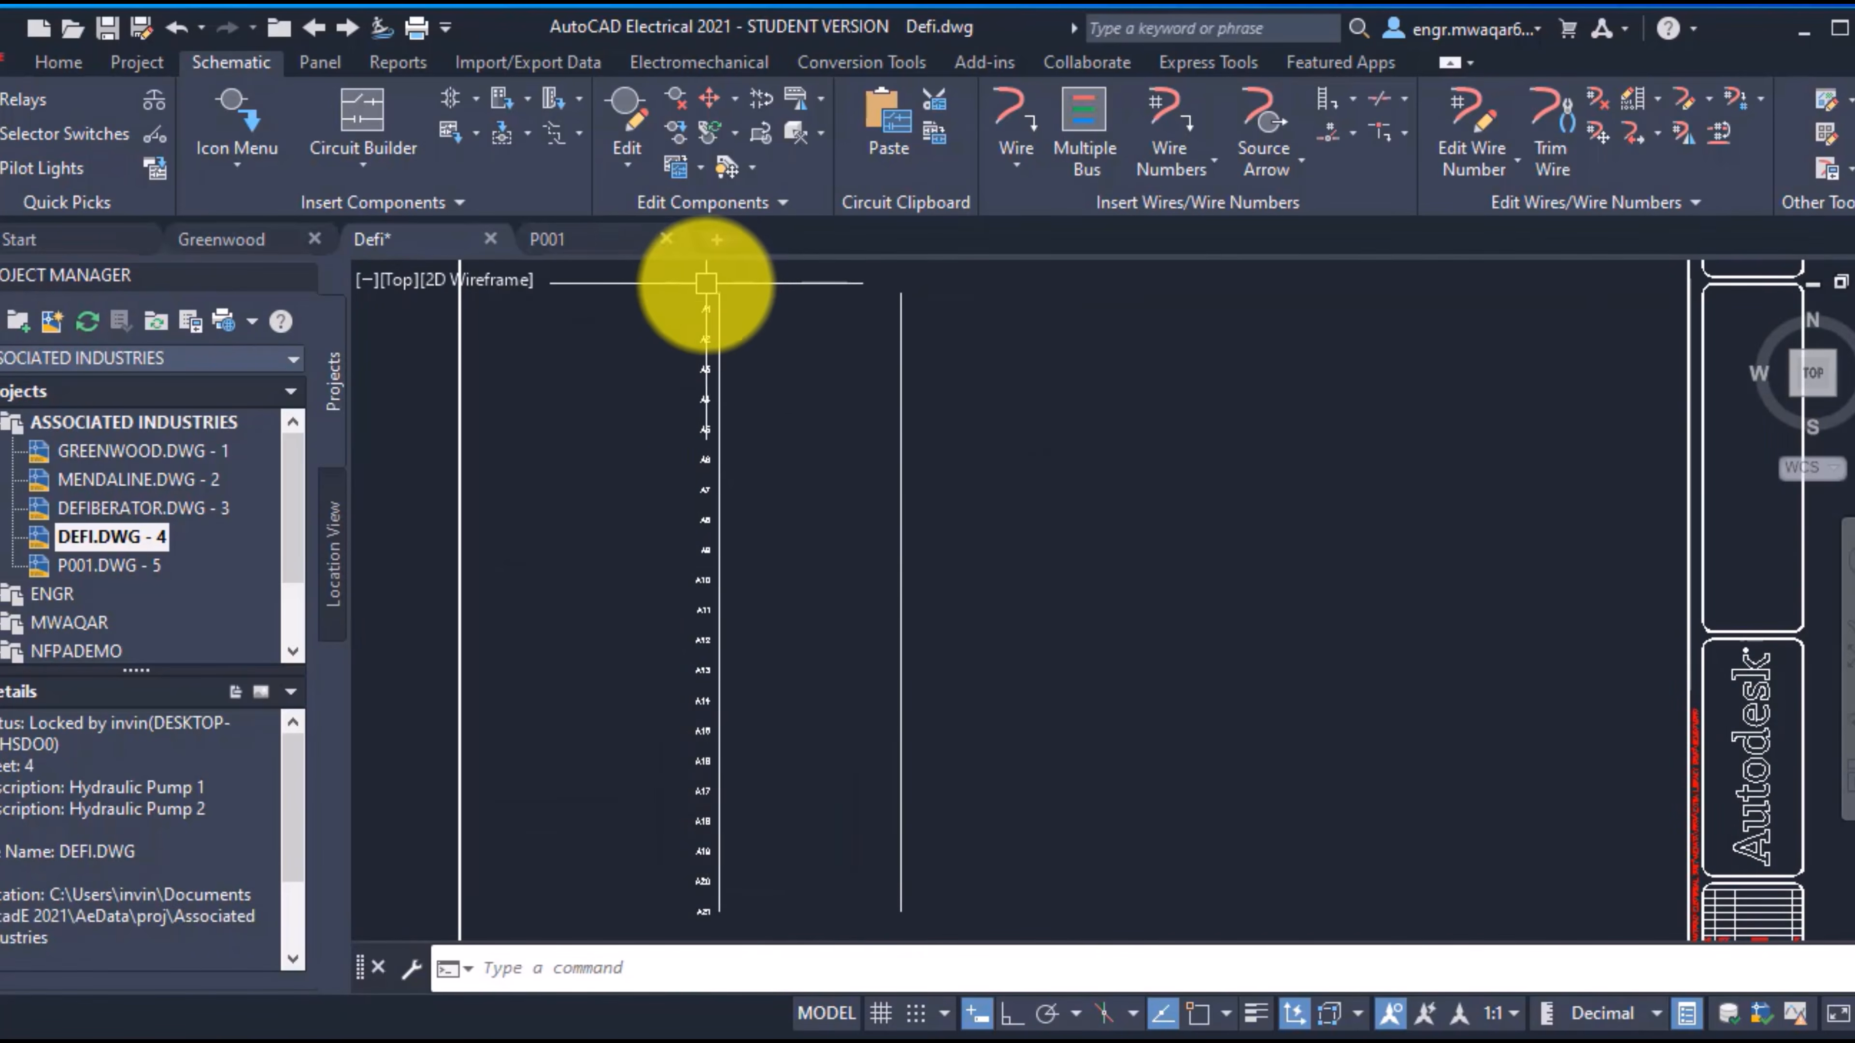
{"action": "left_click", "coordinate": [1340, 109]}
{"action": "left_click", "coordinate": [1345, 150]}
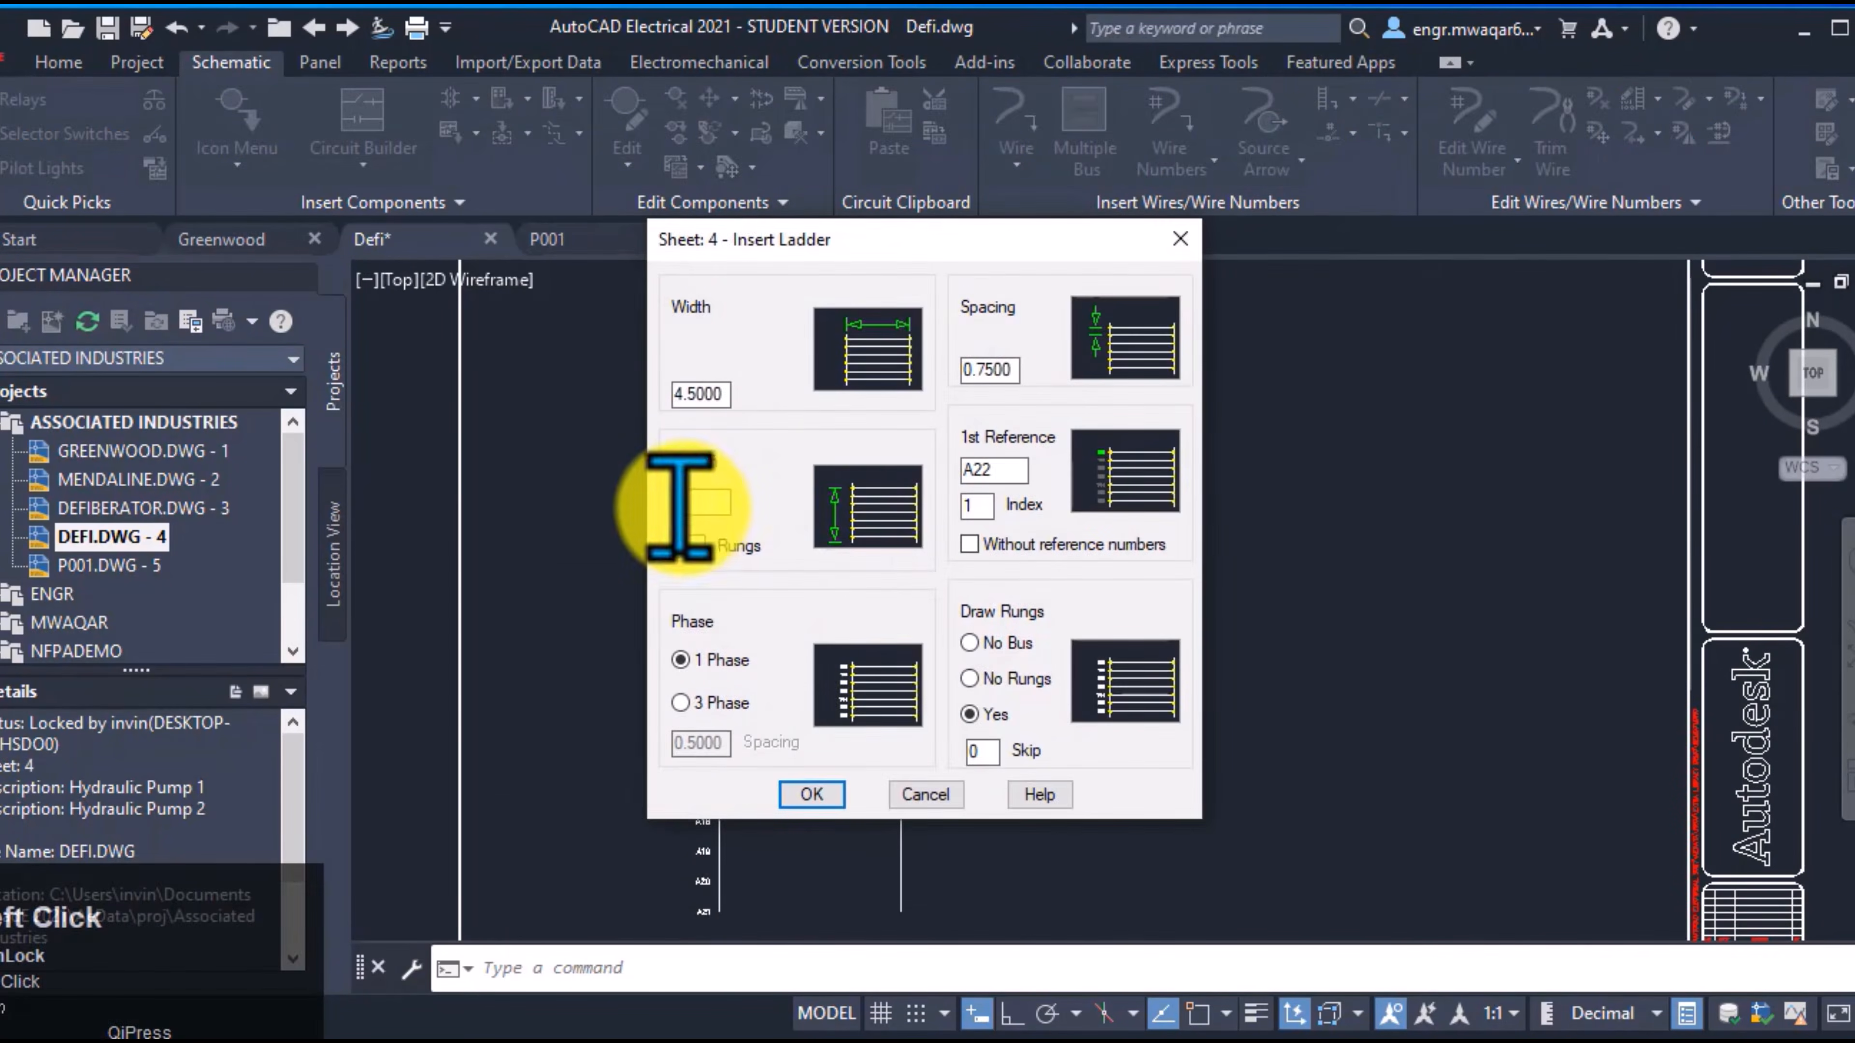
{"action": "left_click", "coordinate": [924, 794]}
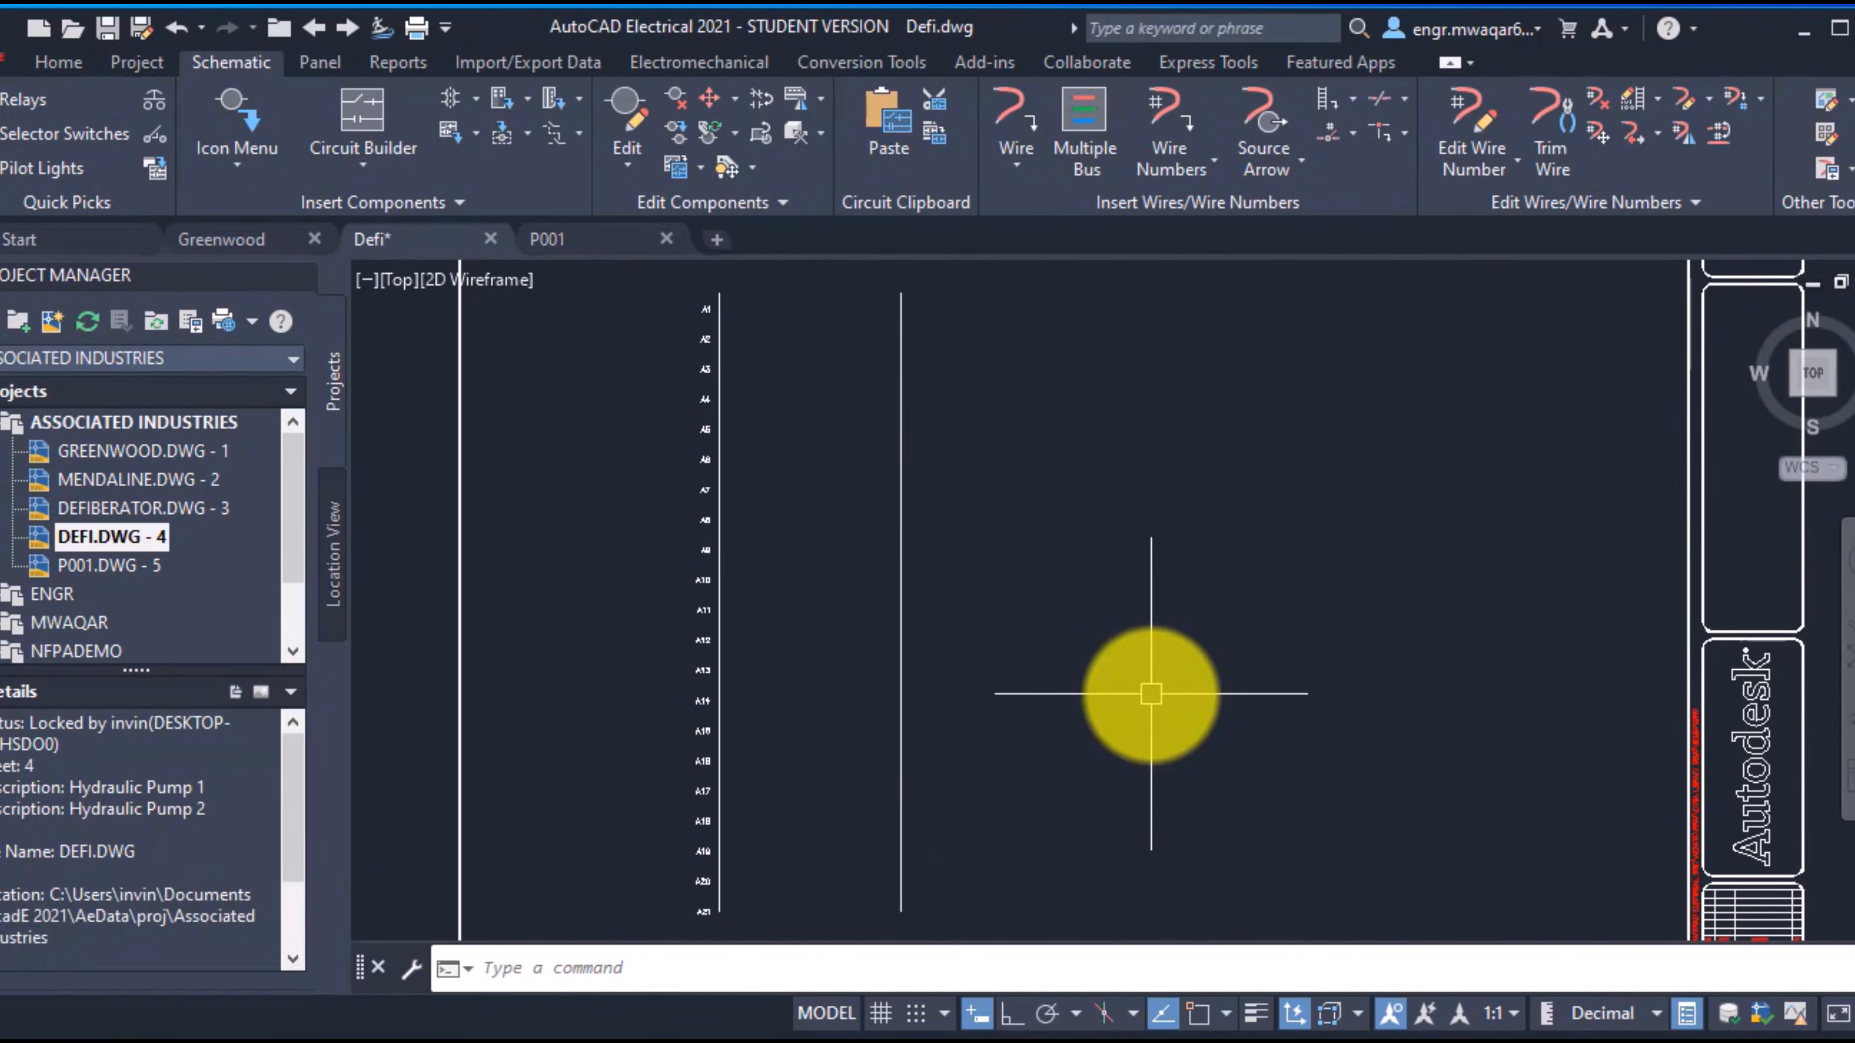
Insert a ladder without bus beside the first one, with first reference A22 and spacing 0.75, extending down near the sheet's lower edge
{"action": "middle_click", "coordinate": [1152, 694]}
{"action": "middle_click", "coordinate": [1151, 695]}
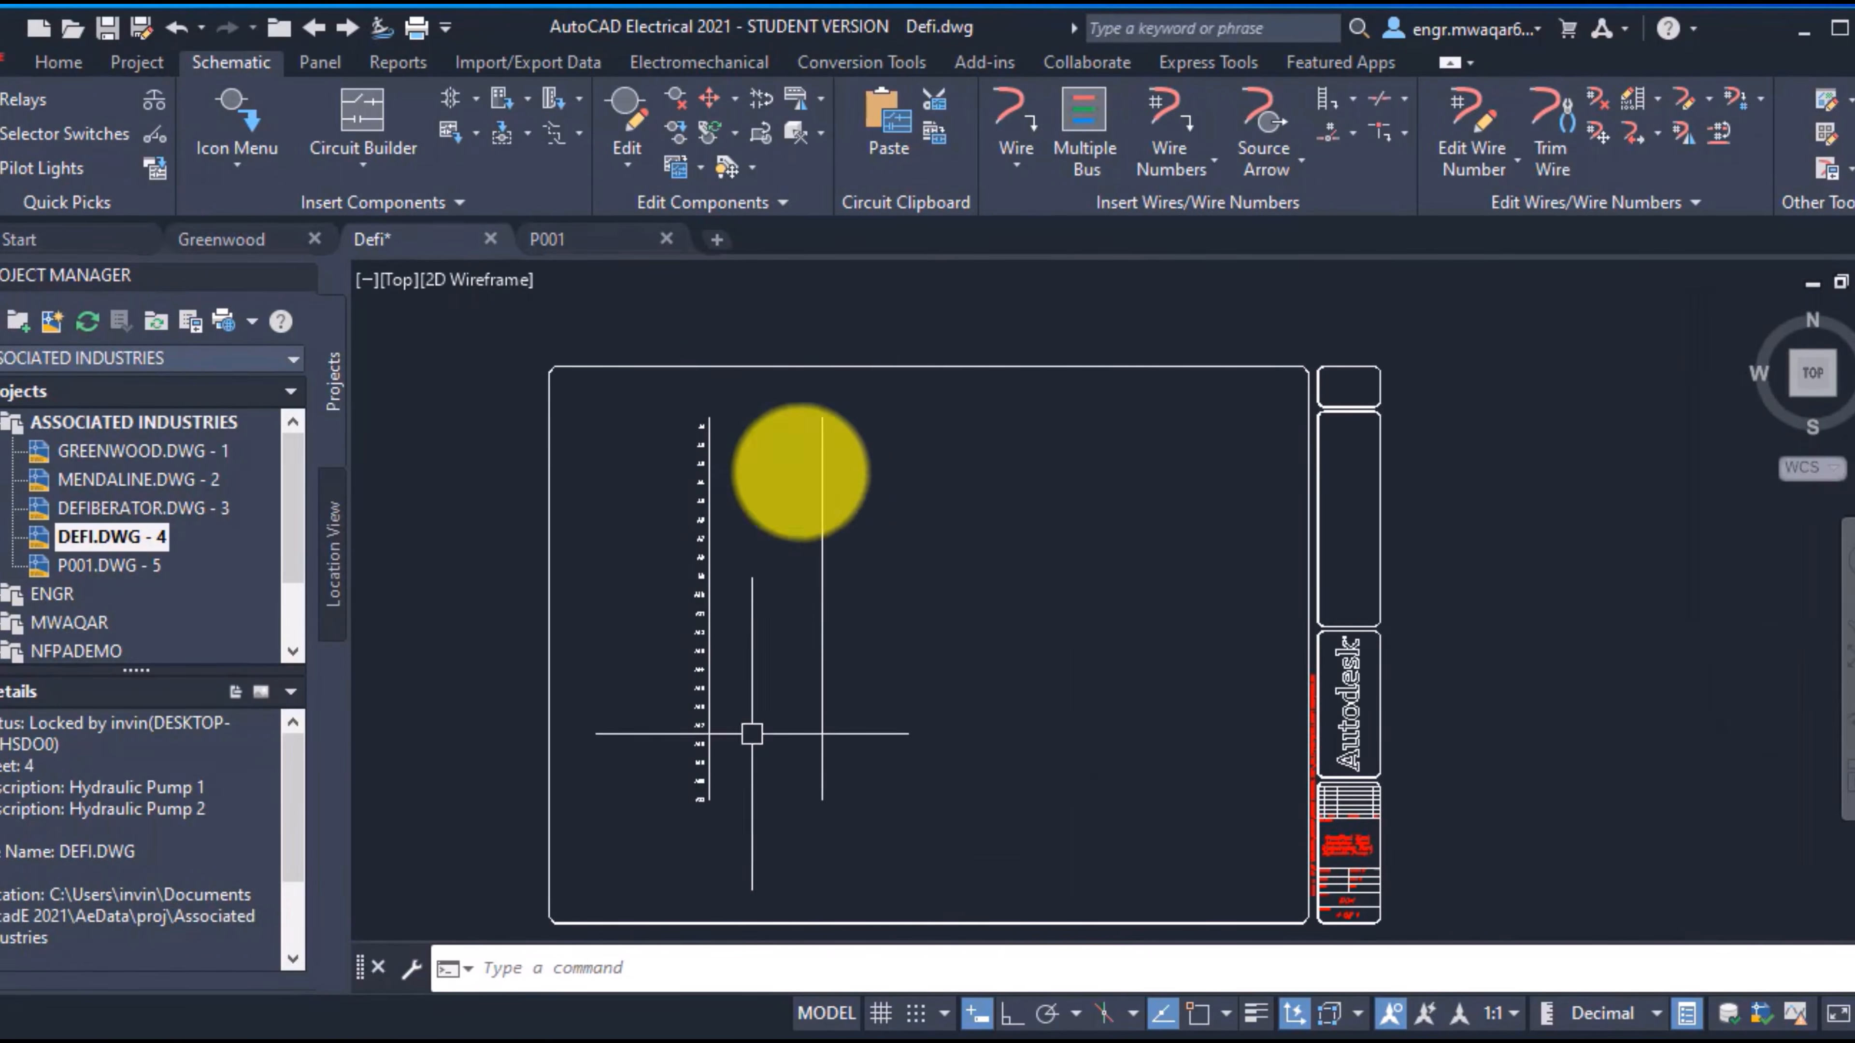
{"action": "left_click", "coordinate": [1353, 100]}
{"action": "left_click", "coordinate": [1351, 201]}
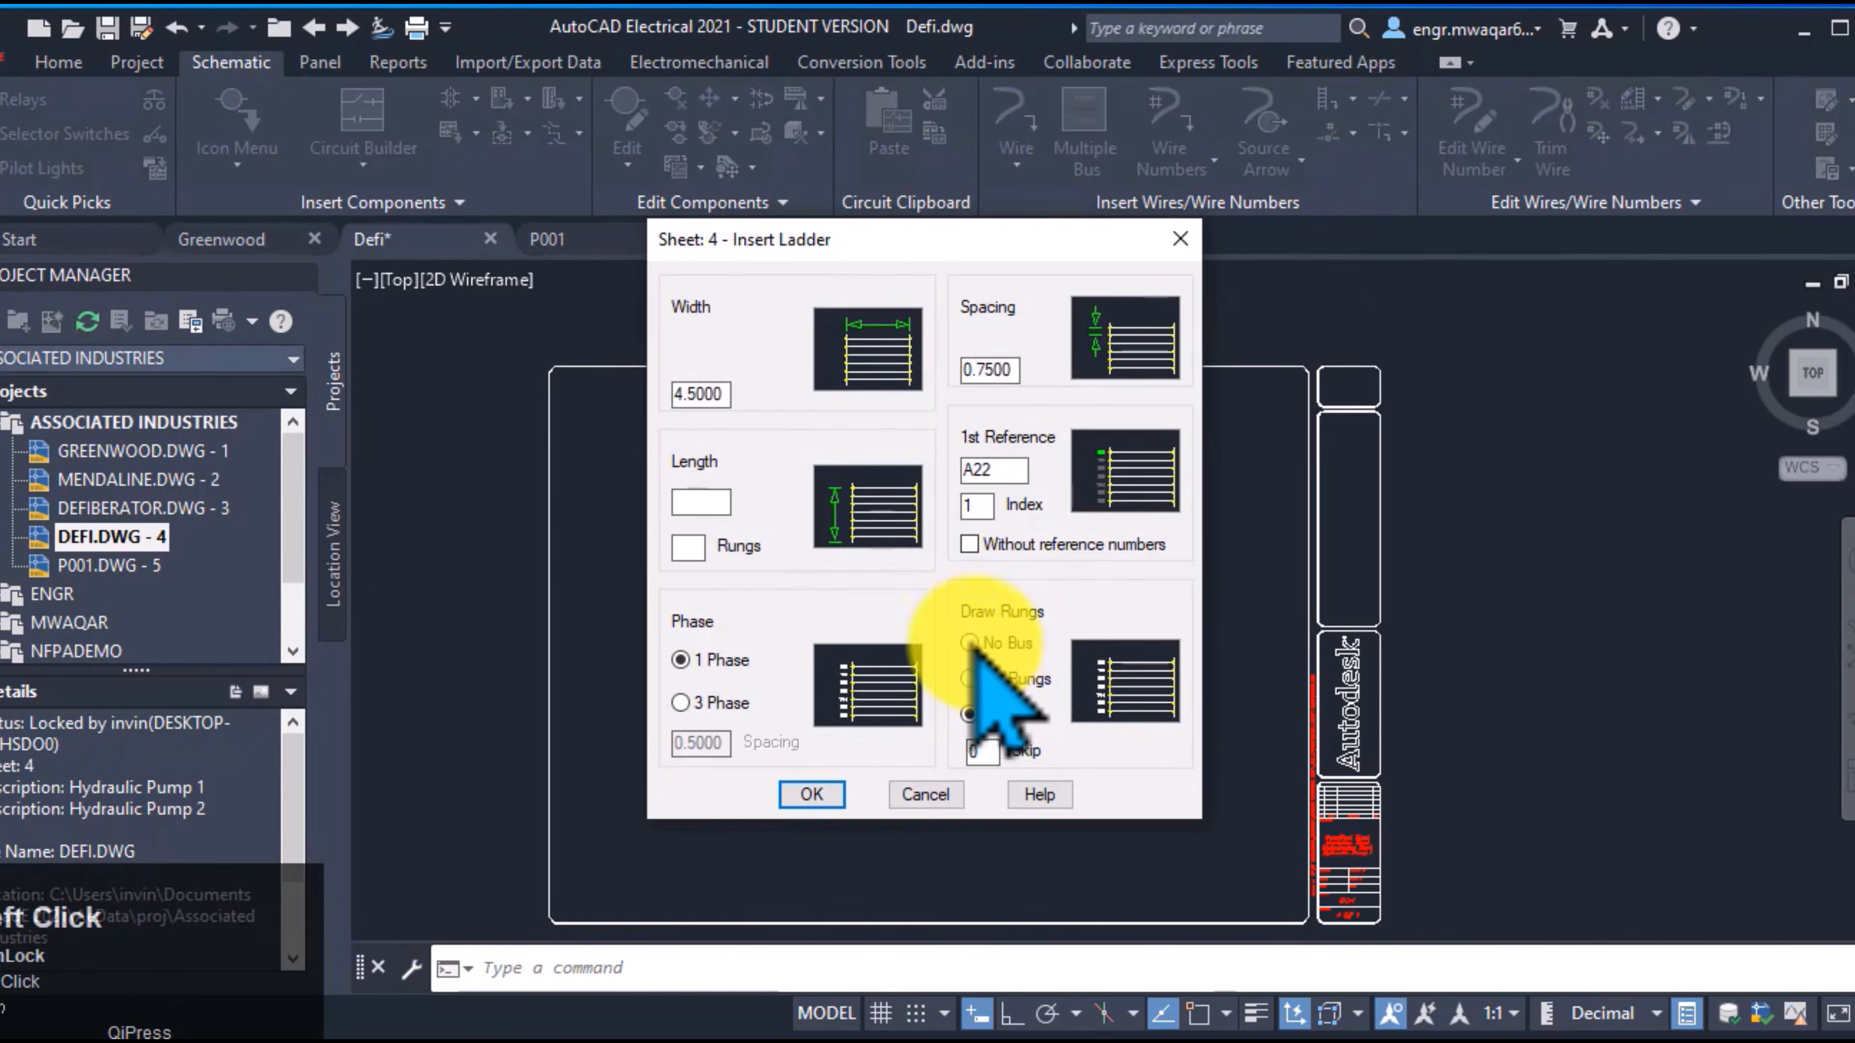
{"action": "left_click", "coordinate": [971, 643]}
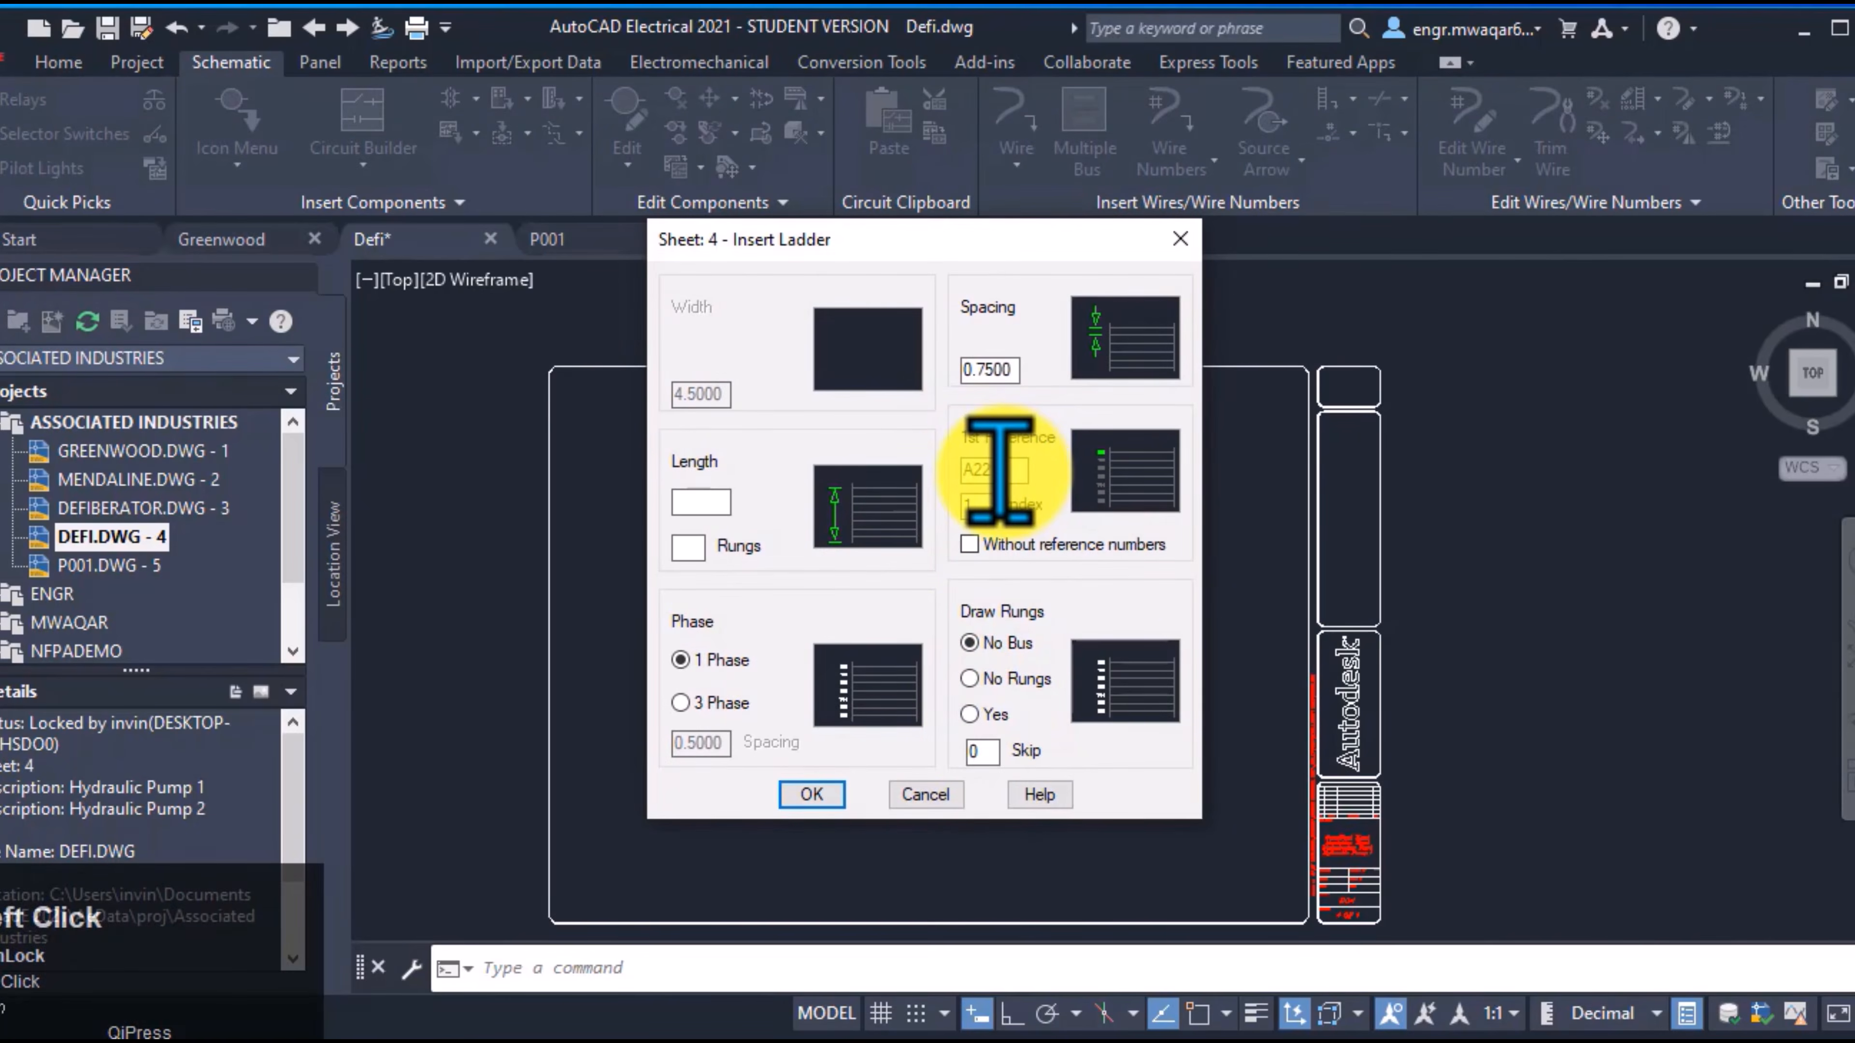
{"action": "left_click", "coordinate": [810, 794]}
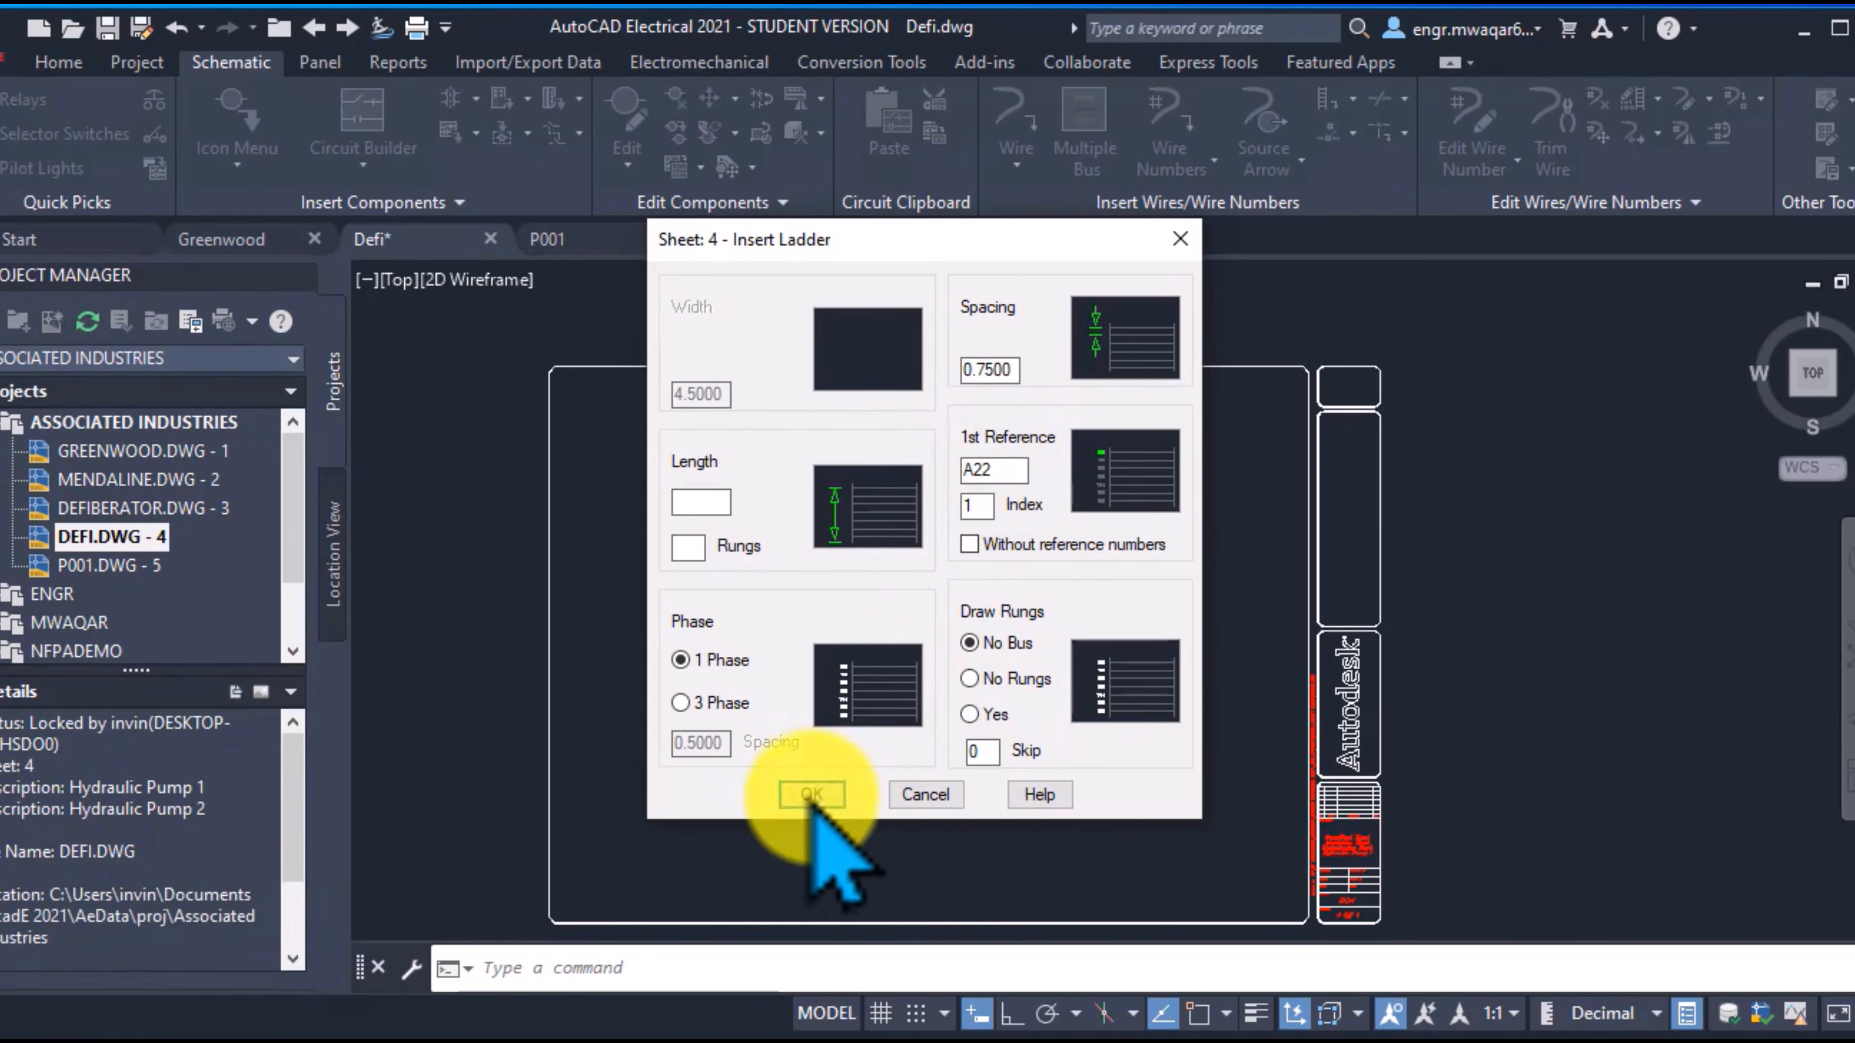
{"action": "left_click", "coordinate": [1018, 415]}
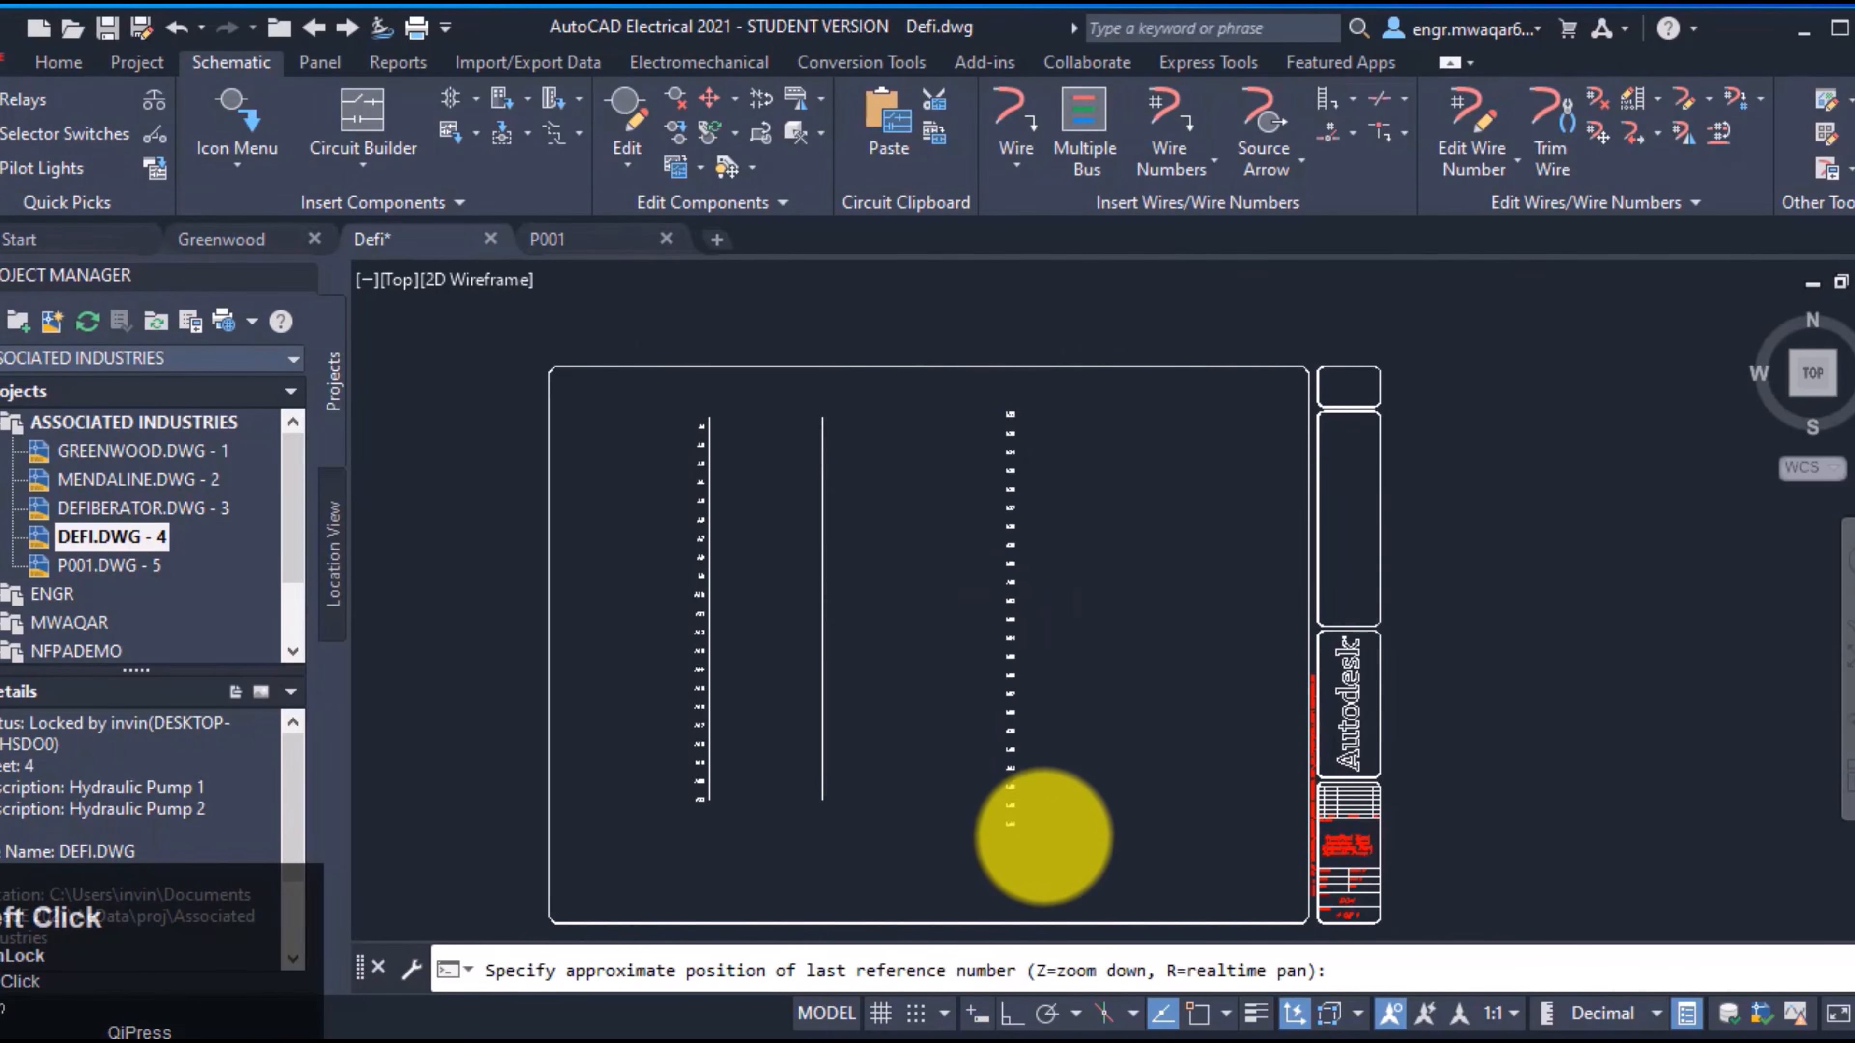
{"action": "left_click", "coordinate": [1043, 836]}
Delete both ladders and their line references from the drawing sheet
{"action": "scroll", "coordinate": [1055, 427], "scroll_direction": "up", "scroll_amount": 4}
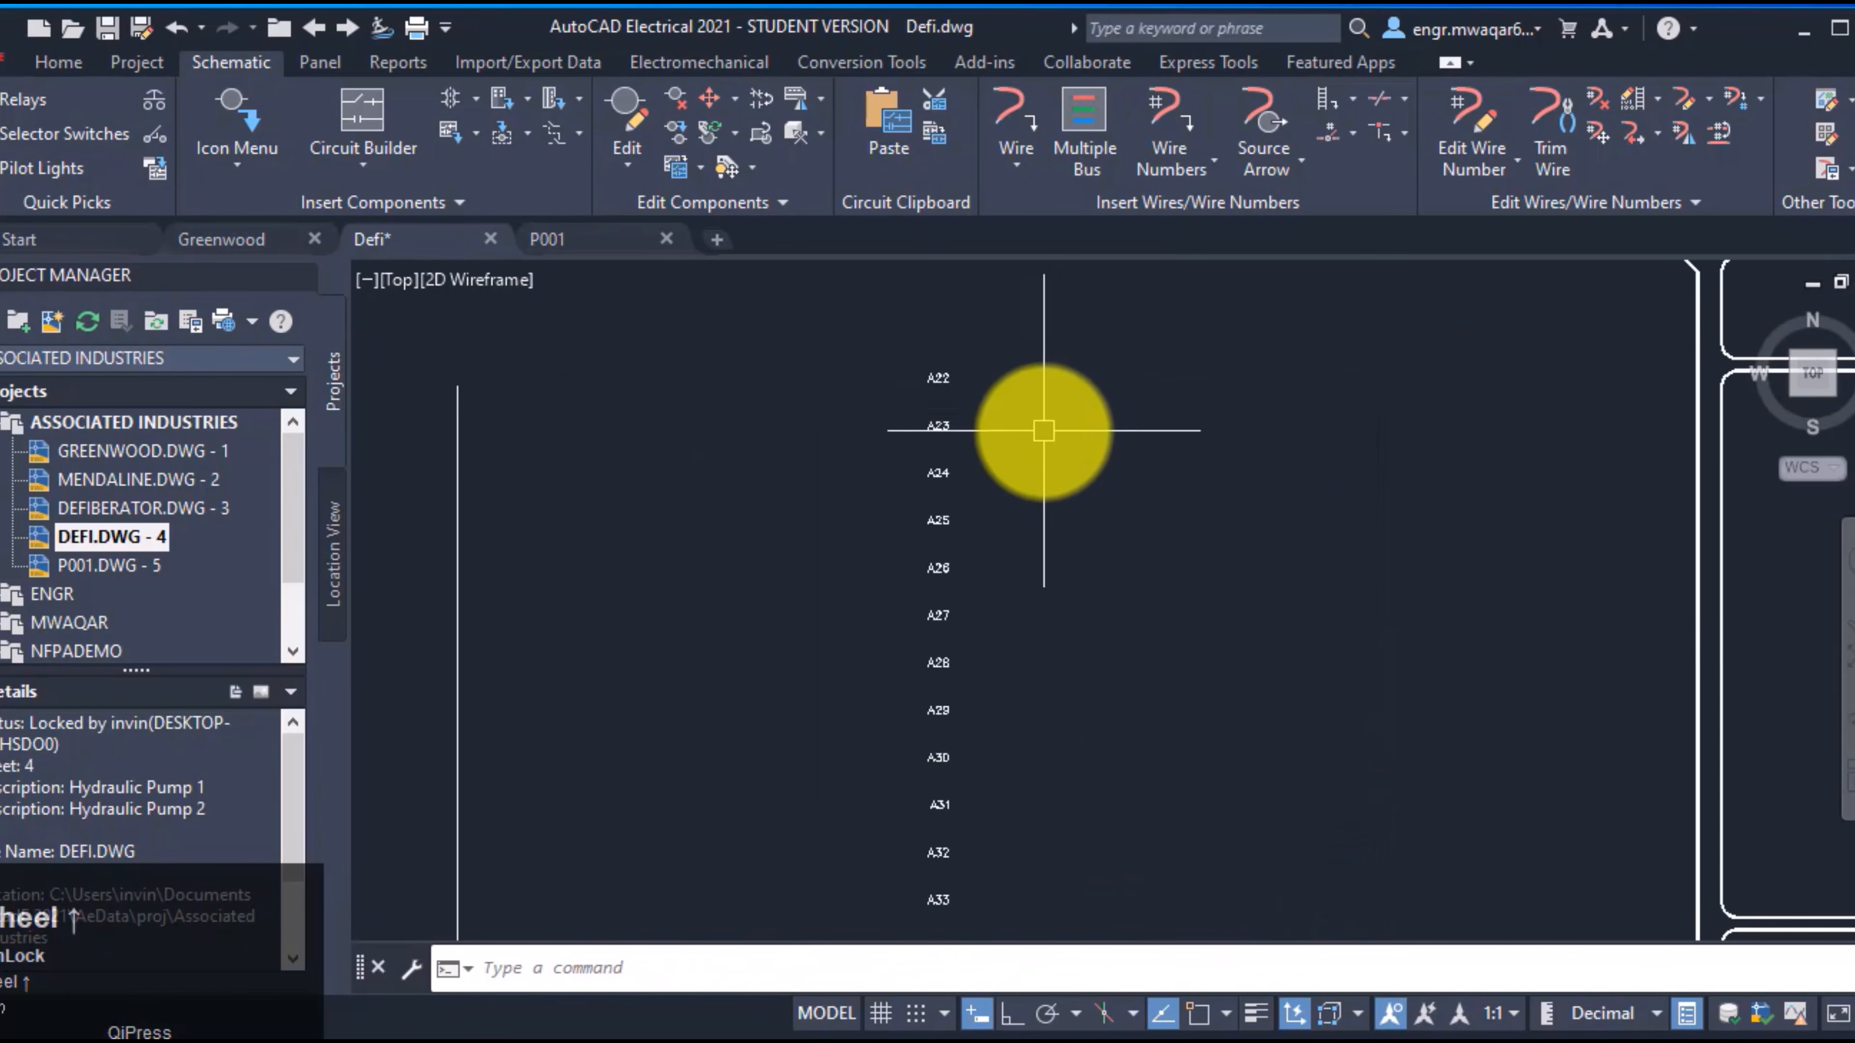
{"action": "scroll", "coordinate": [1043, 431], "scroll_direction": "up", "scroll_amount": 4}
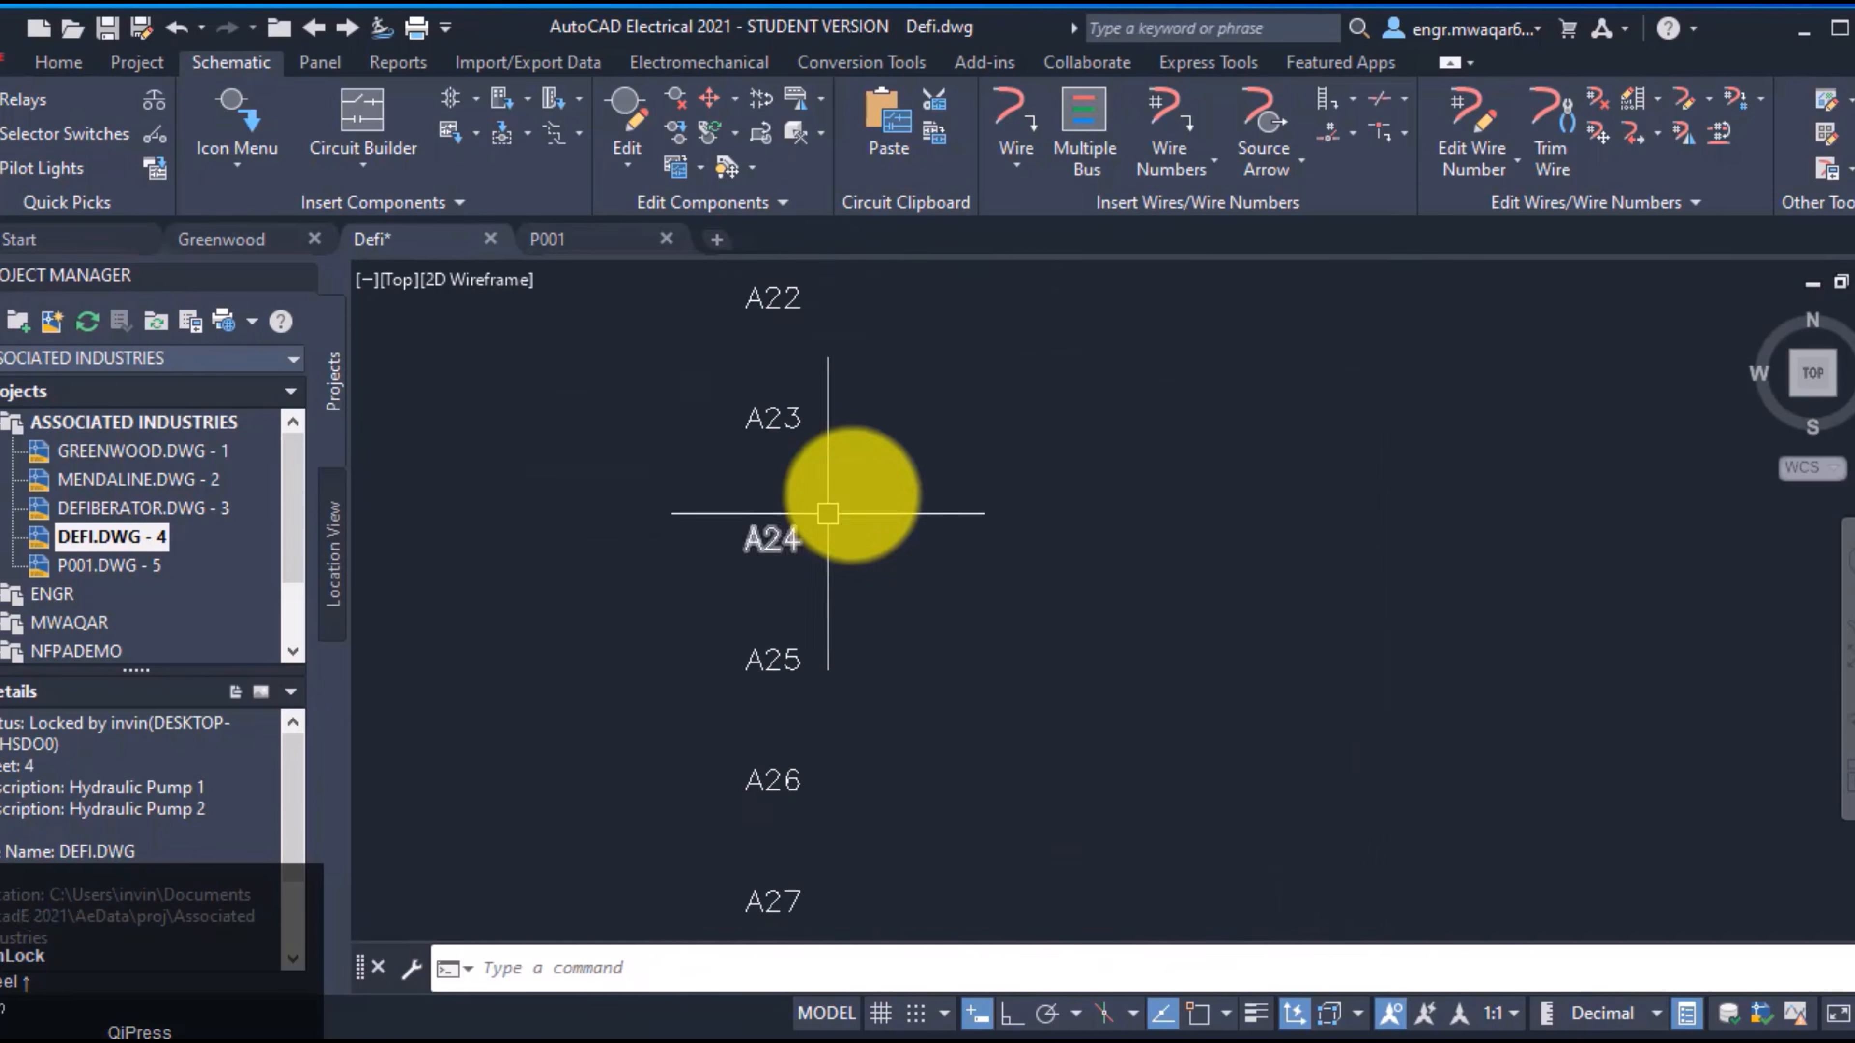
{"action": "scroll", "coordinate": [994, 539], "scroll_direction": "down", "scroll_amount": 9}
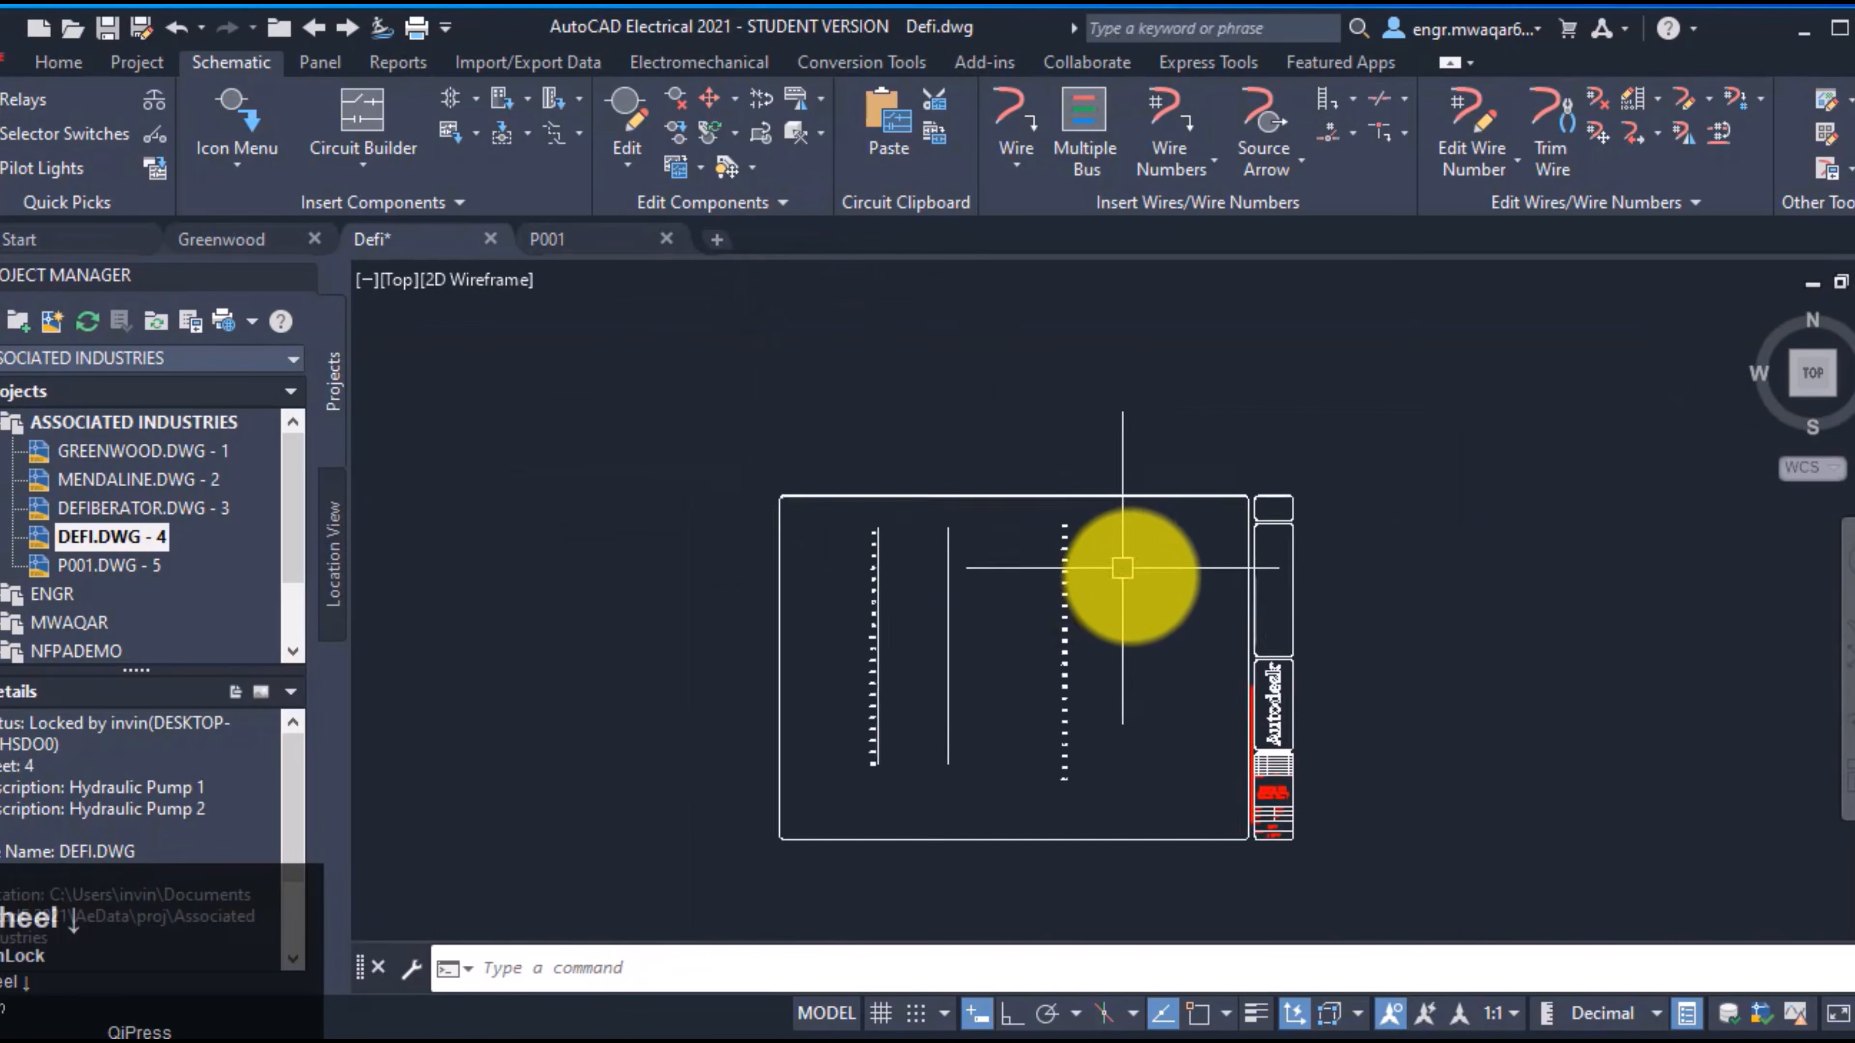
{"action": "middle_click_drag", "start_coordinate": [1122, 567], "coordinate": [964, 453]}
{"action": "scroll", "coordinate": [985, 479], "scroll_direction": "up", "scroll_amount": 4}
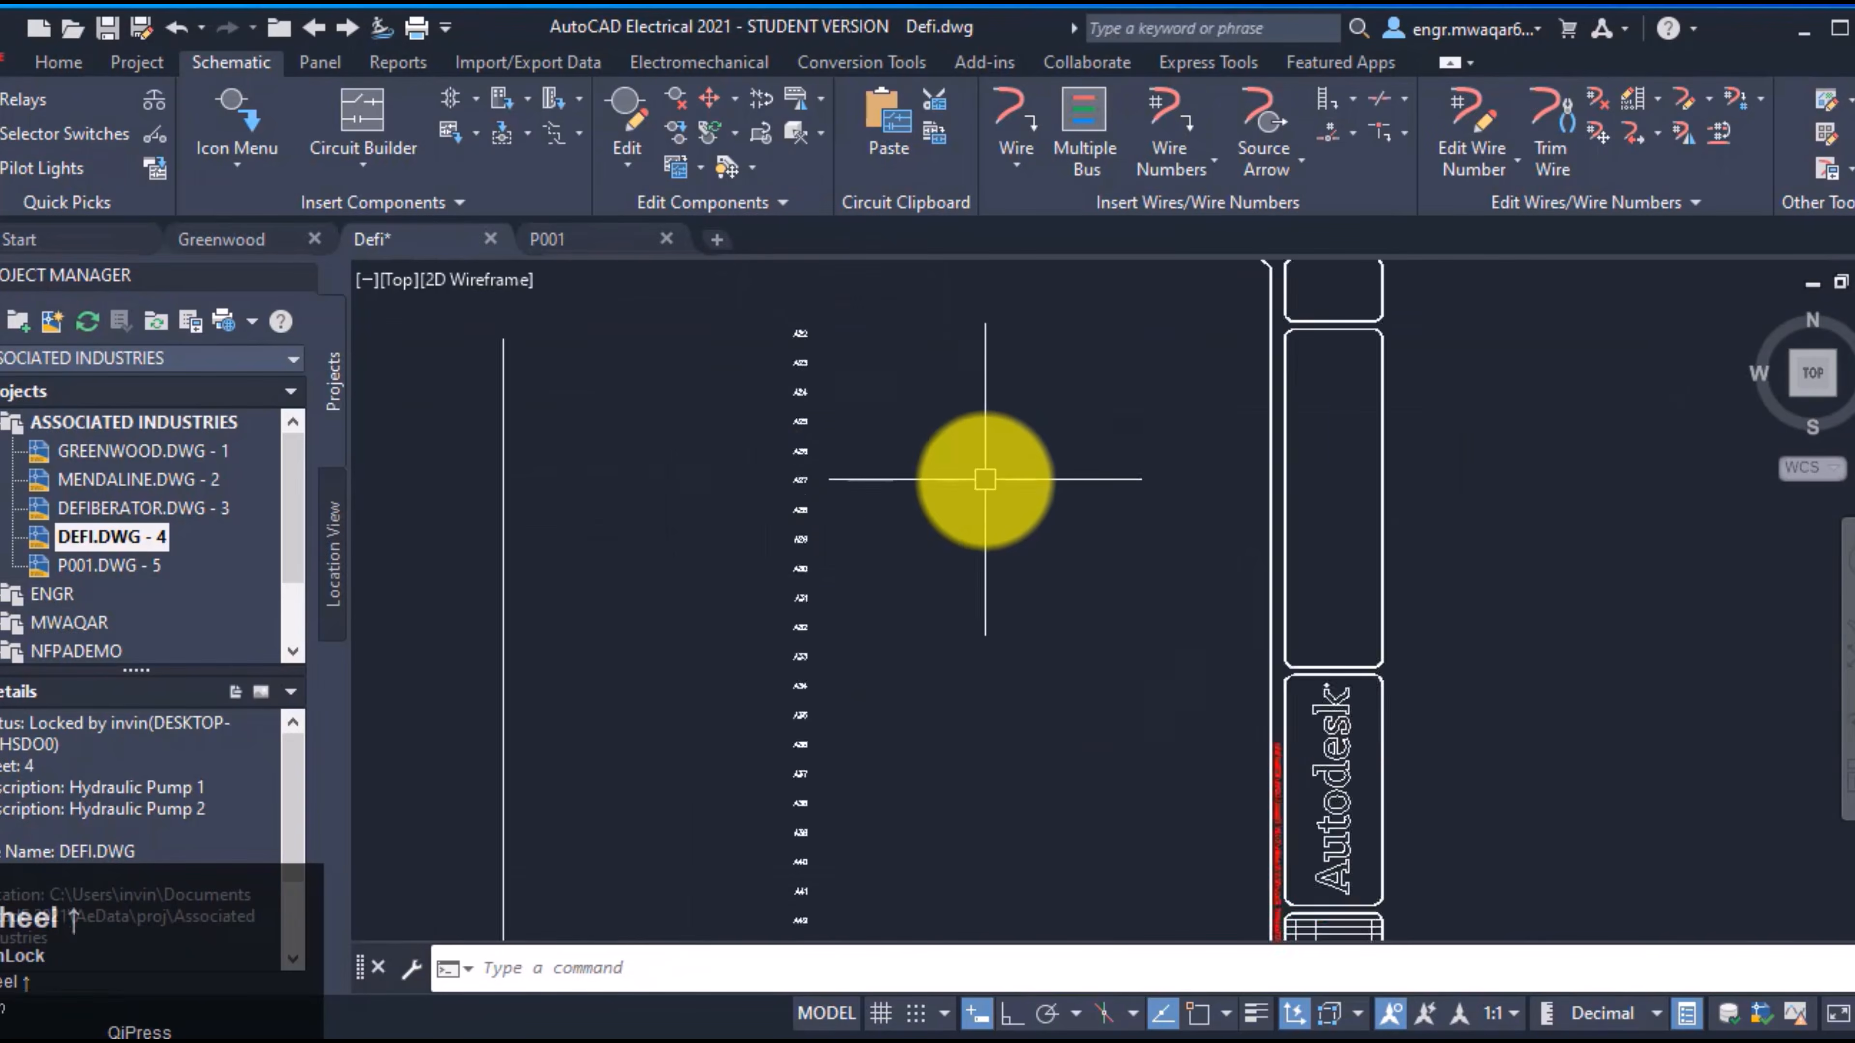
{"action": "scroll", "coordinate": [984, 479], "scroll_direction": "down", "scroll_amount": 2}
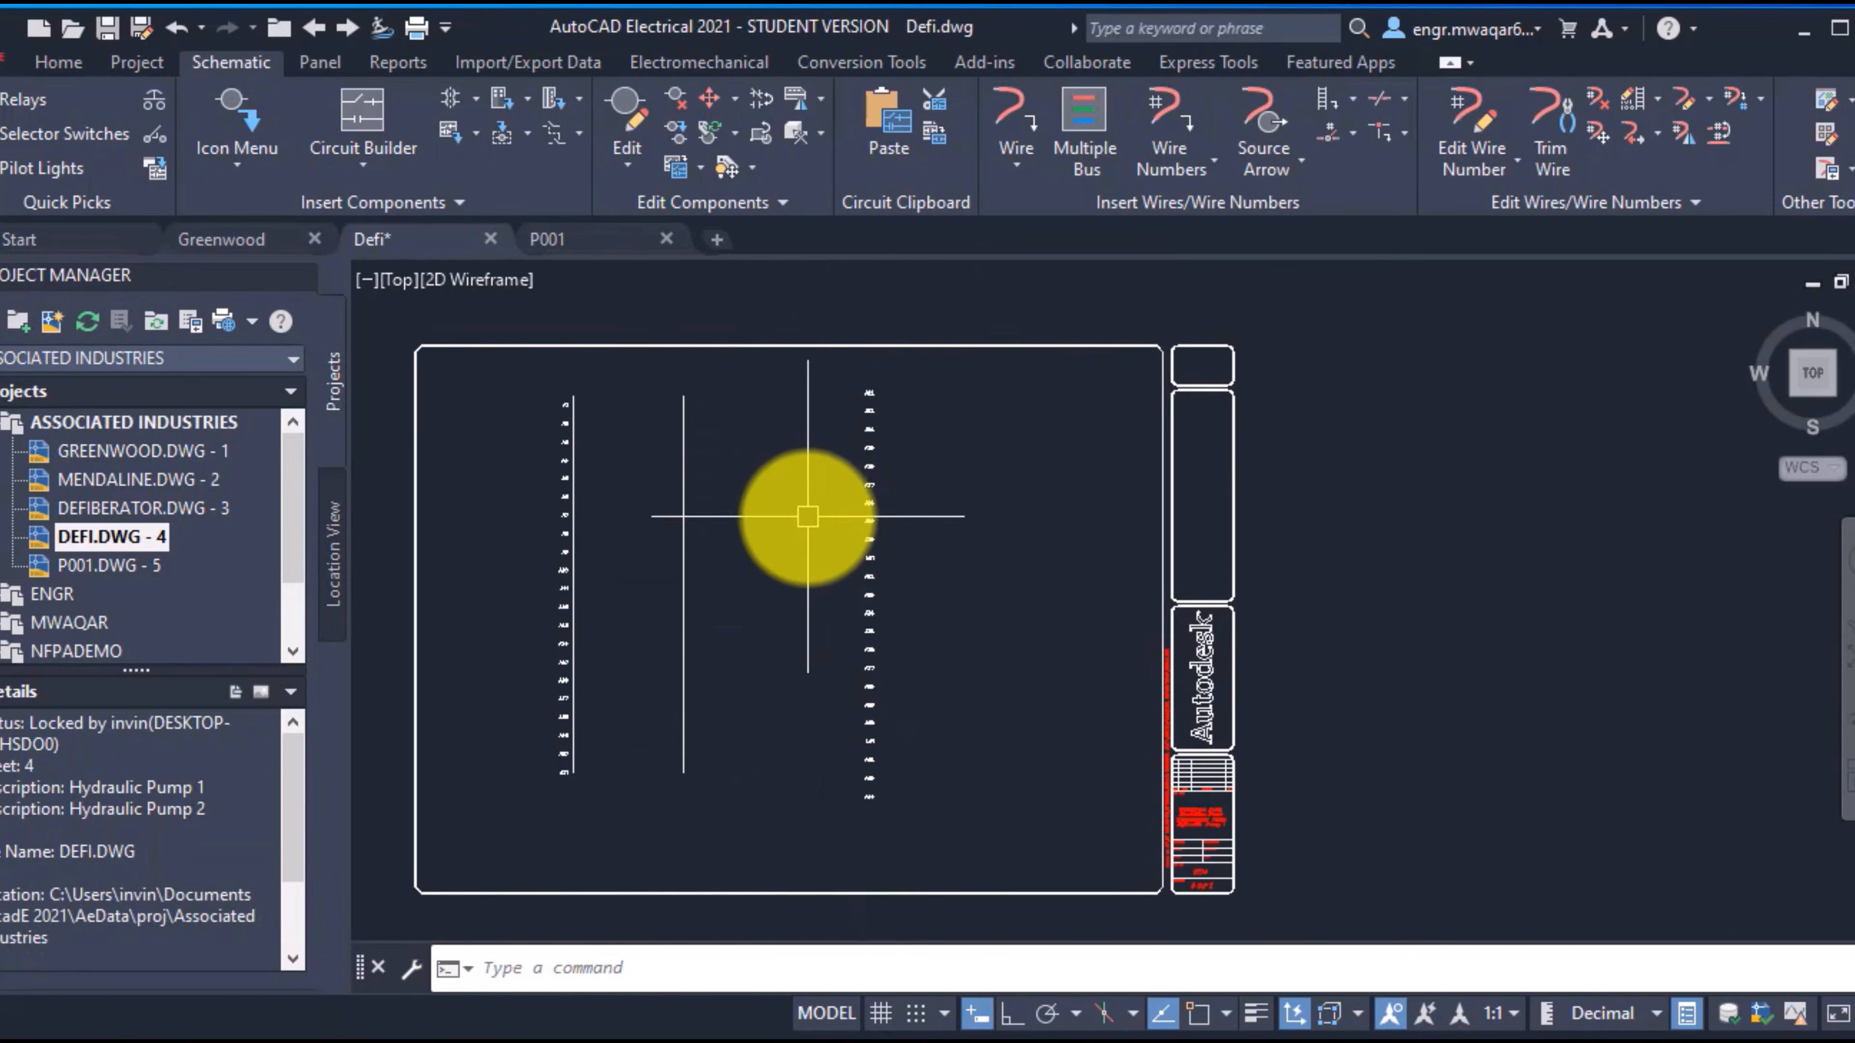
{"action": "left_click", "coordinate": [903, 369]}
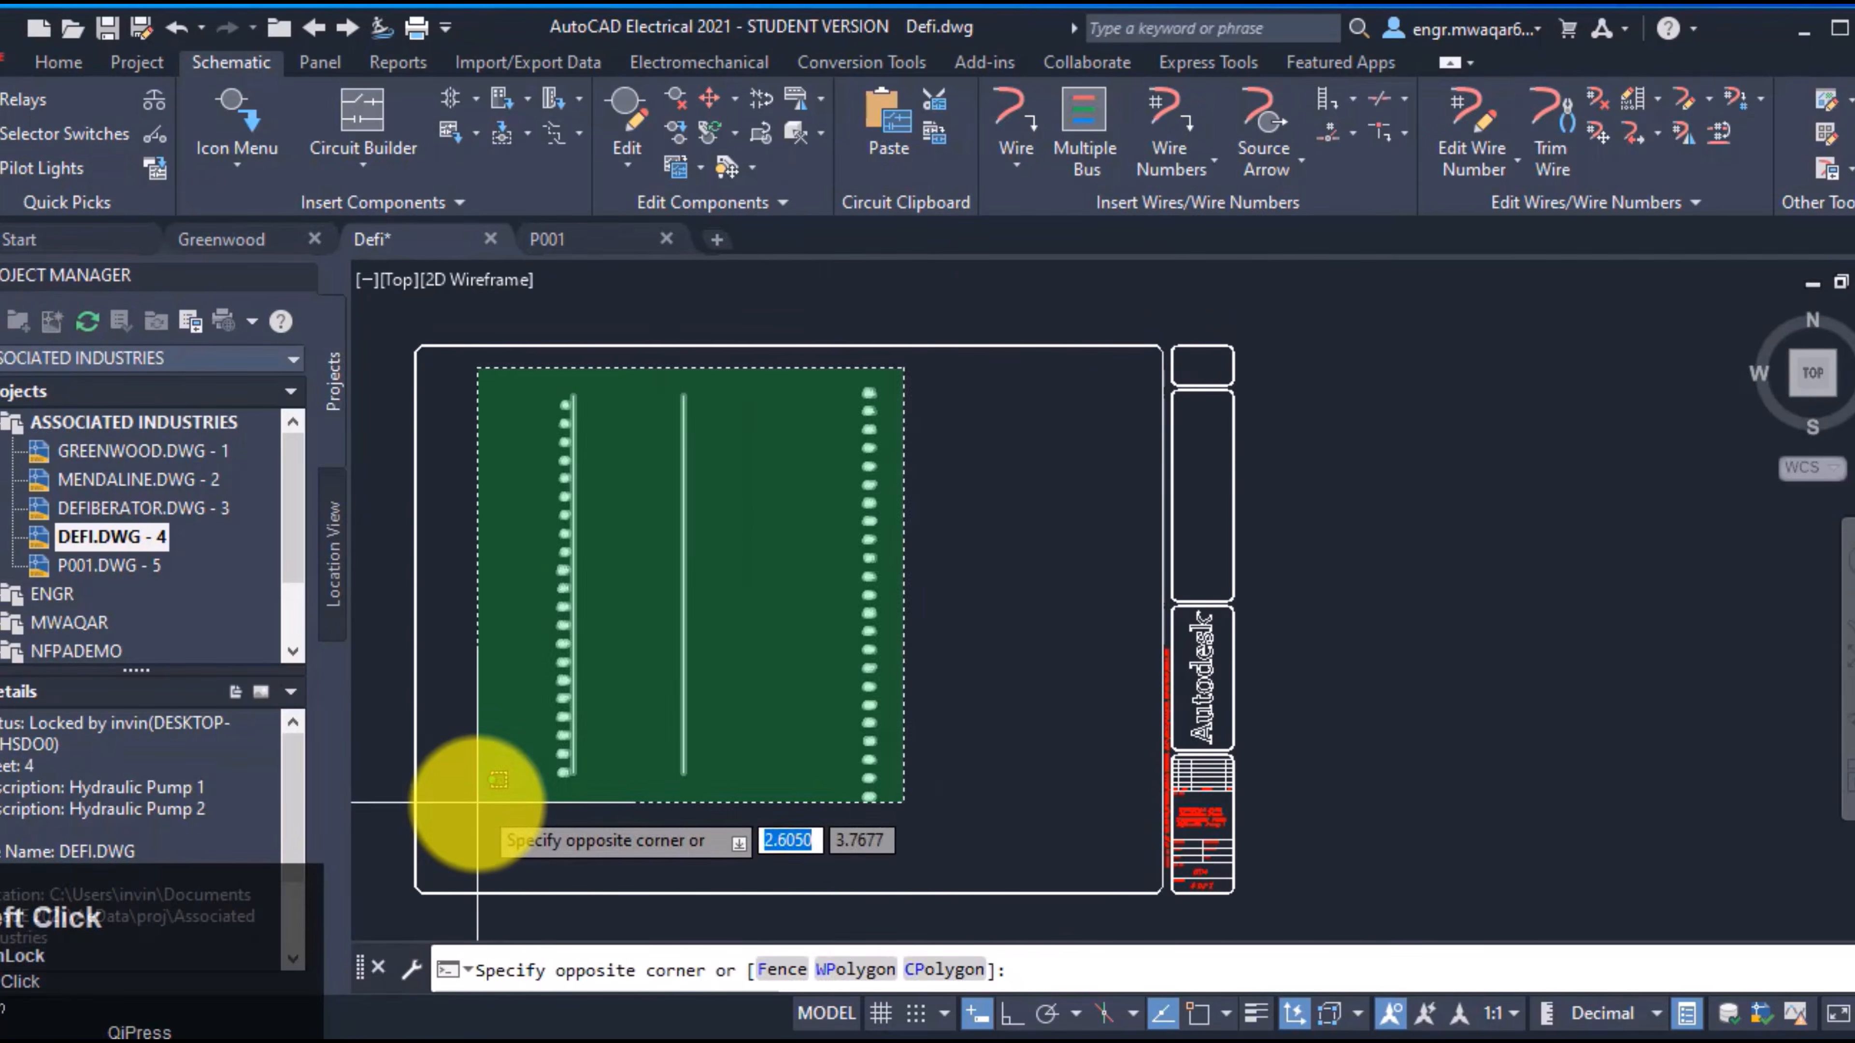
{"action": "left_click", "coordinate": [476, 799]}
{"action": "key", "text": "Delete"}
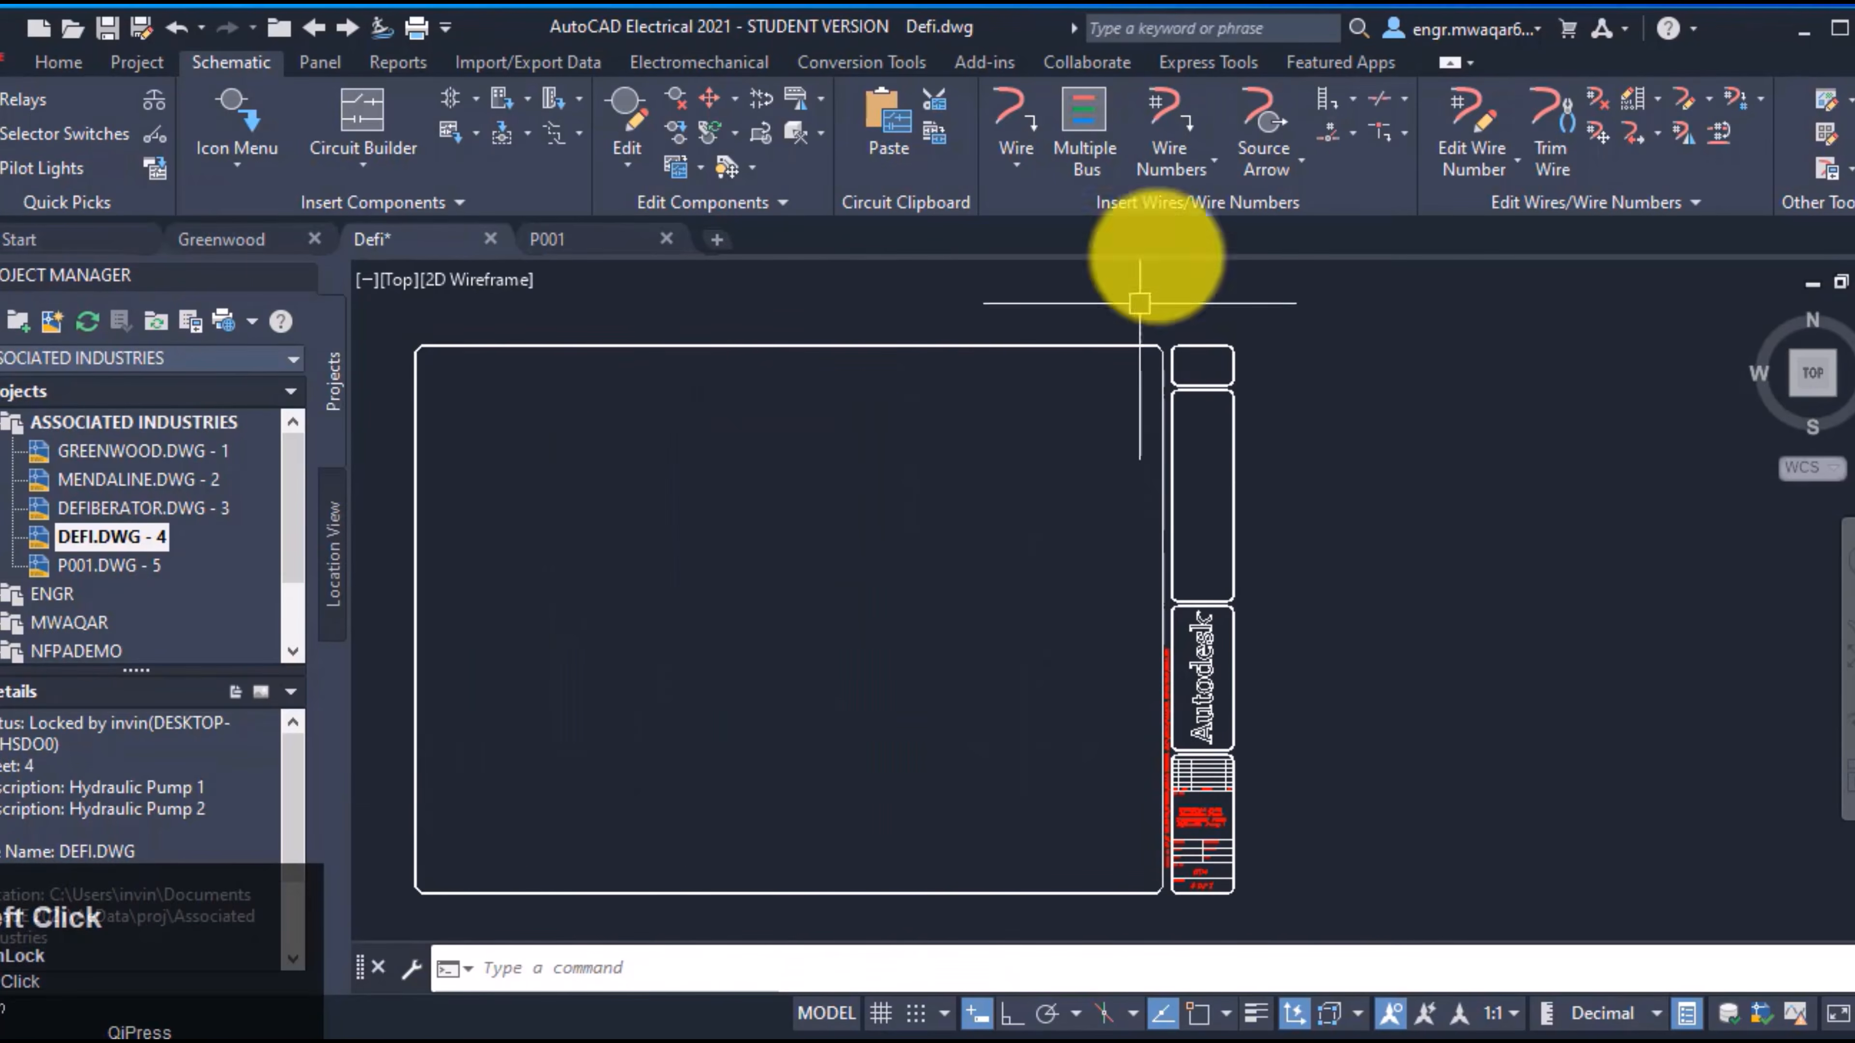
Review the line reference number styles in the drawing format properties of DEFI.DWG and keep Numbers only
{"action": "left_click", "coordinate": [1352, 101]}
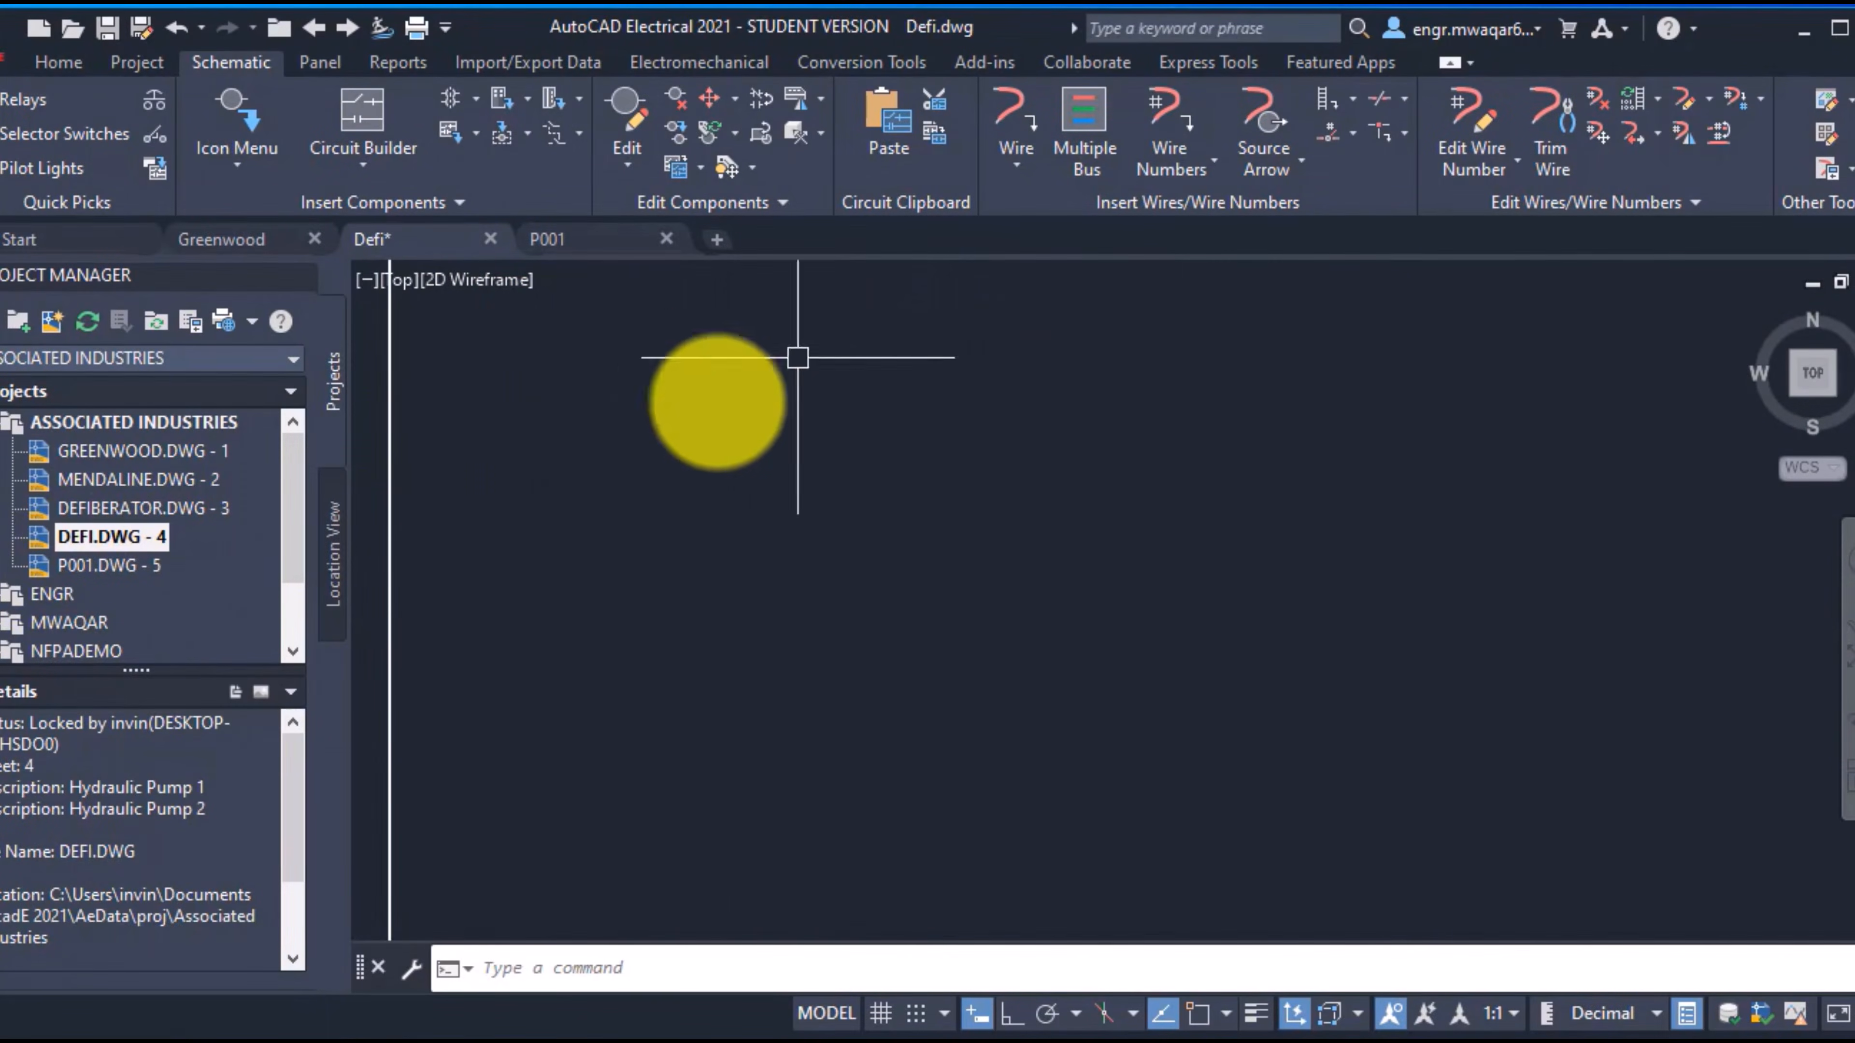
{"action": "right_click", "coordinate": [131, 544]}
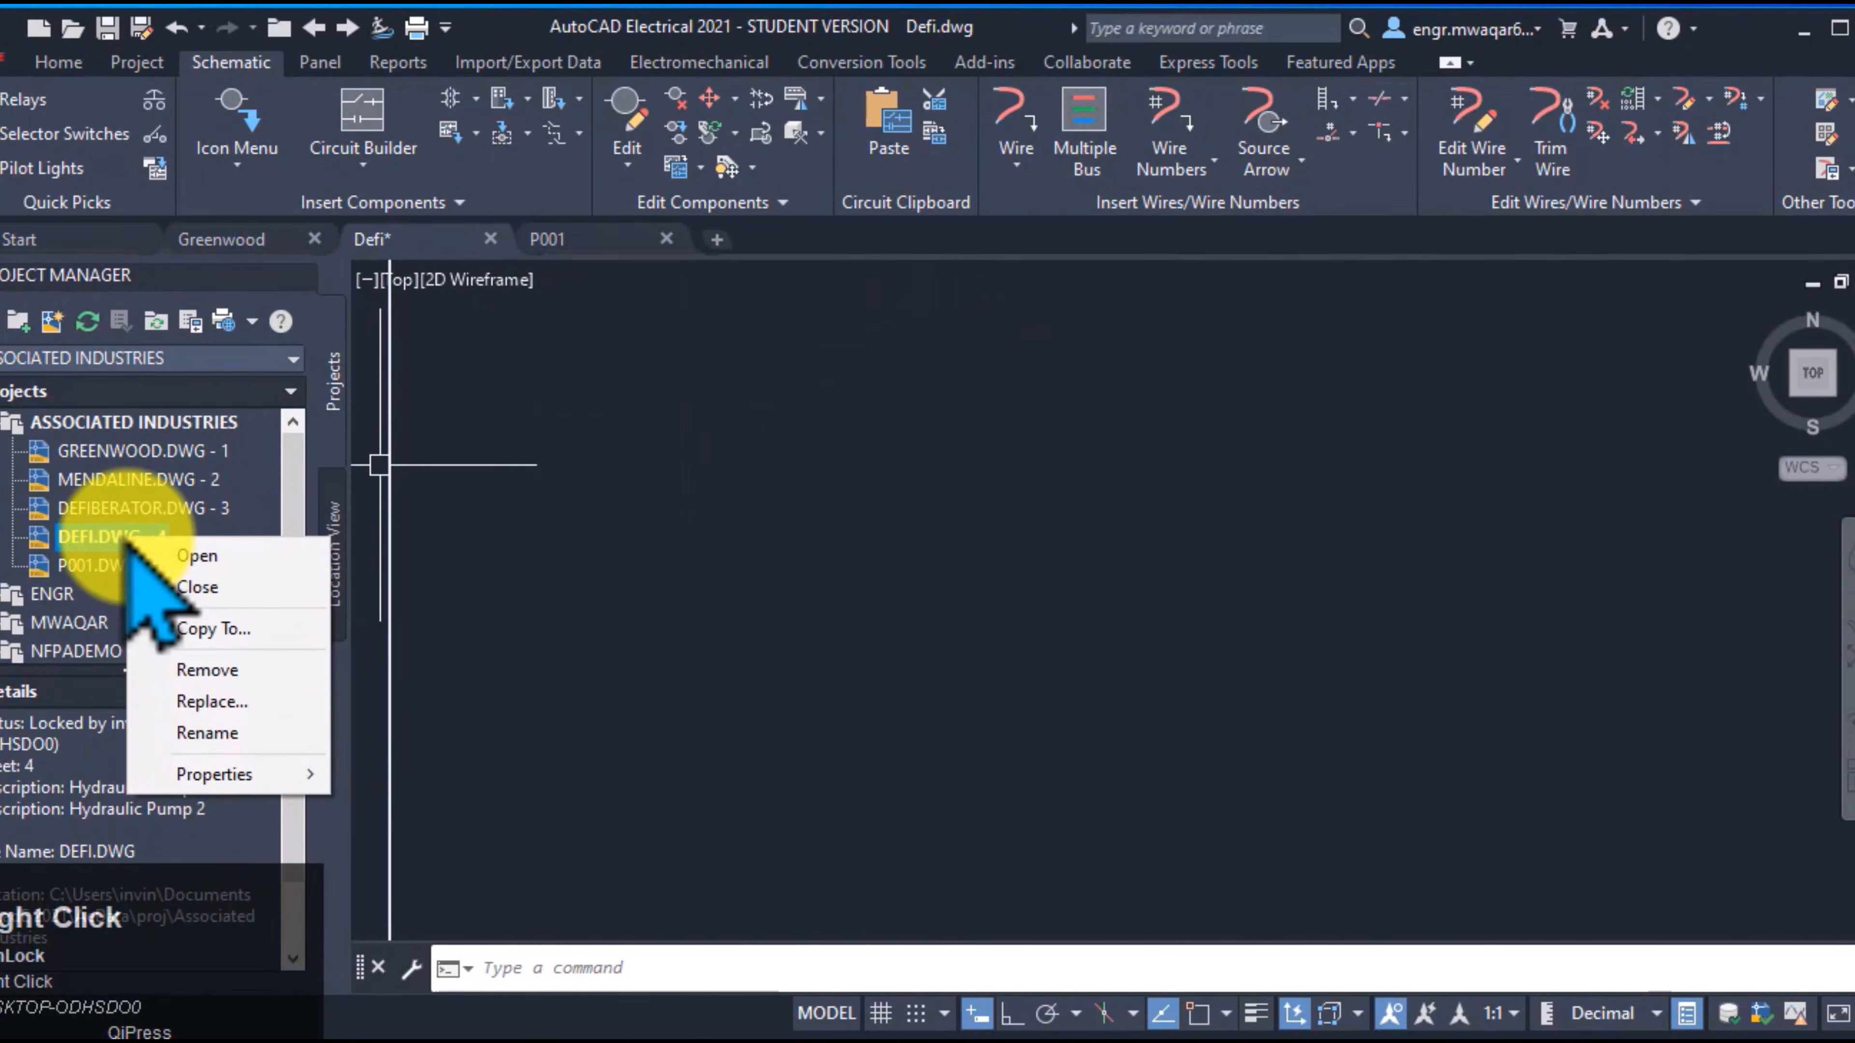
{"action": "mouse_move", "coordinate": [219, 774]}
{"action": "left_click", "coordinate": [423, 772]}
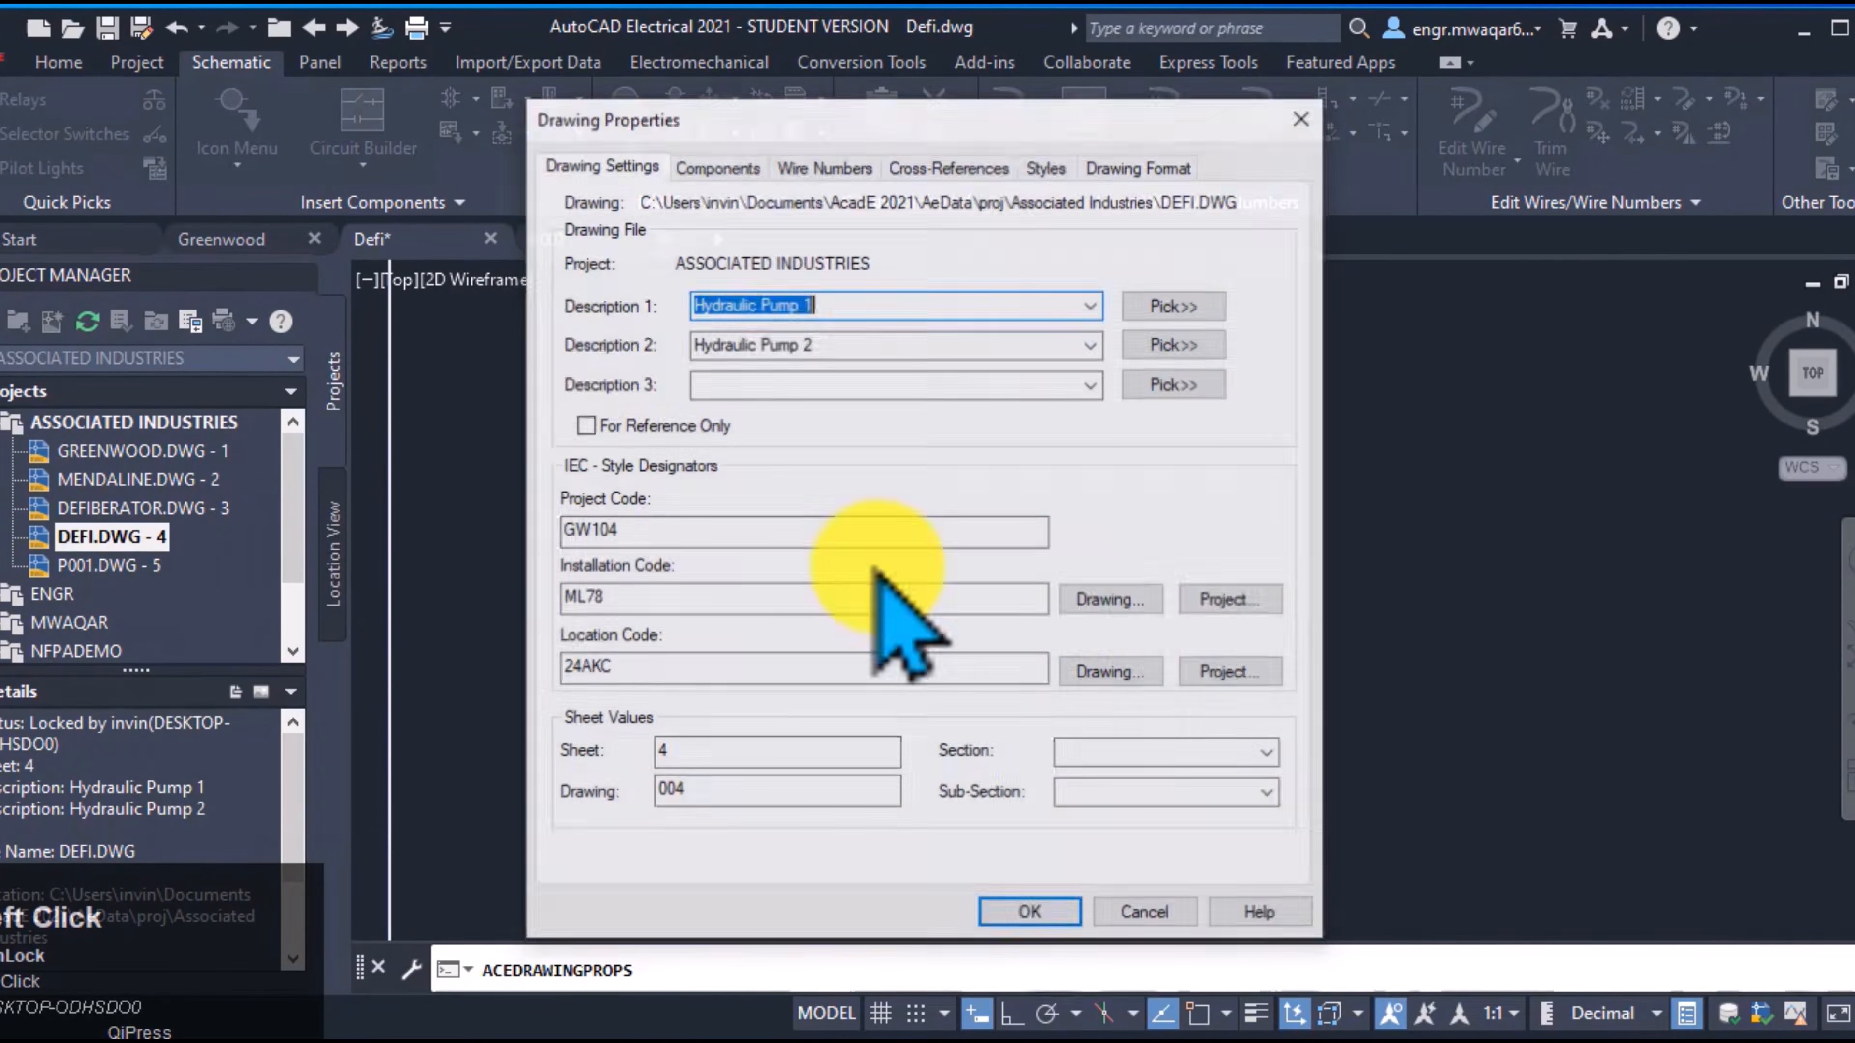
{"action": "left_click", "coordinate": [1143, 168]}
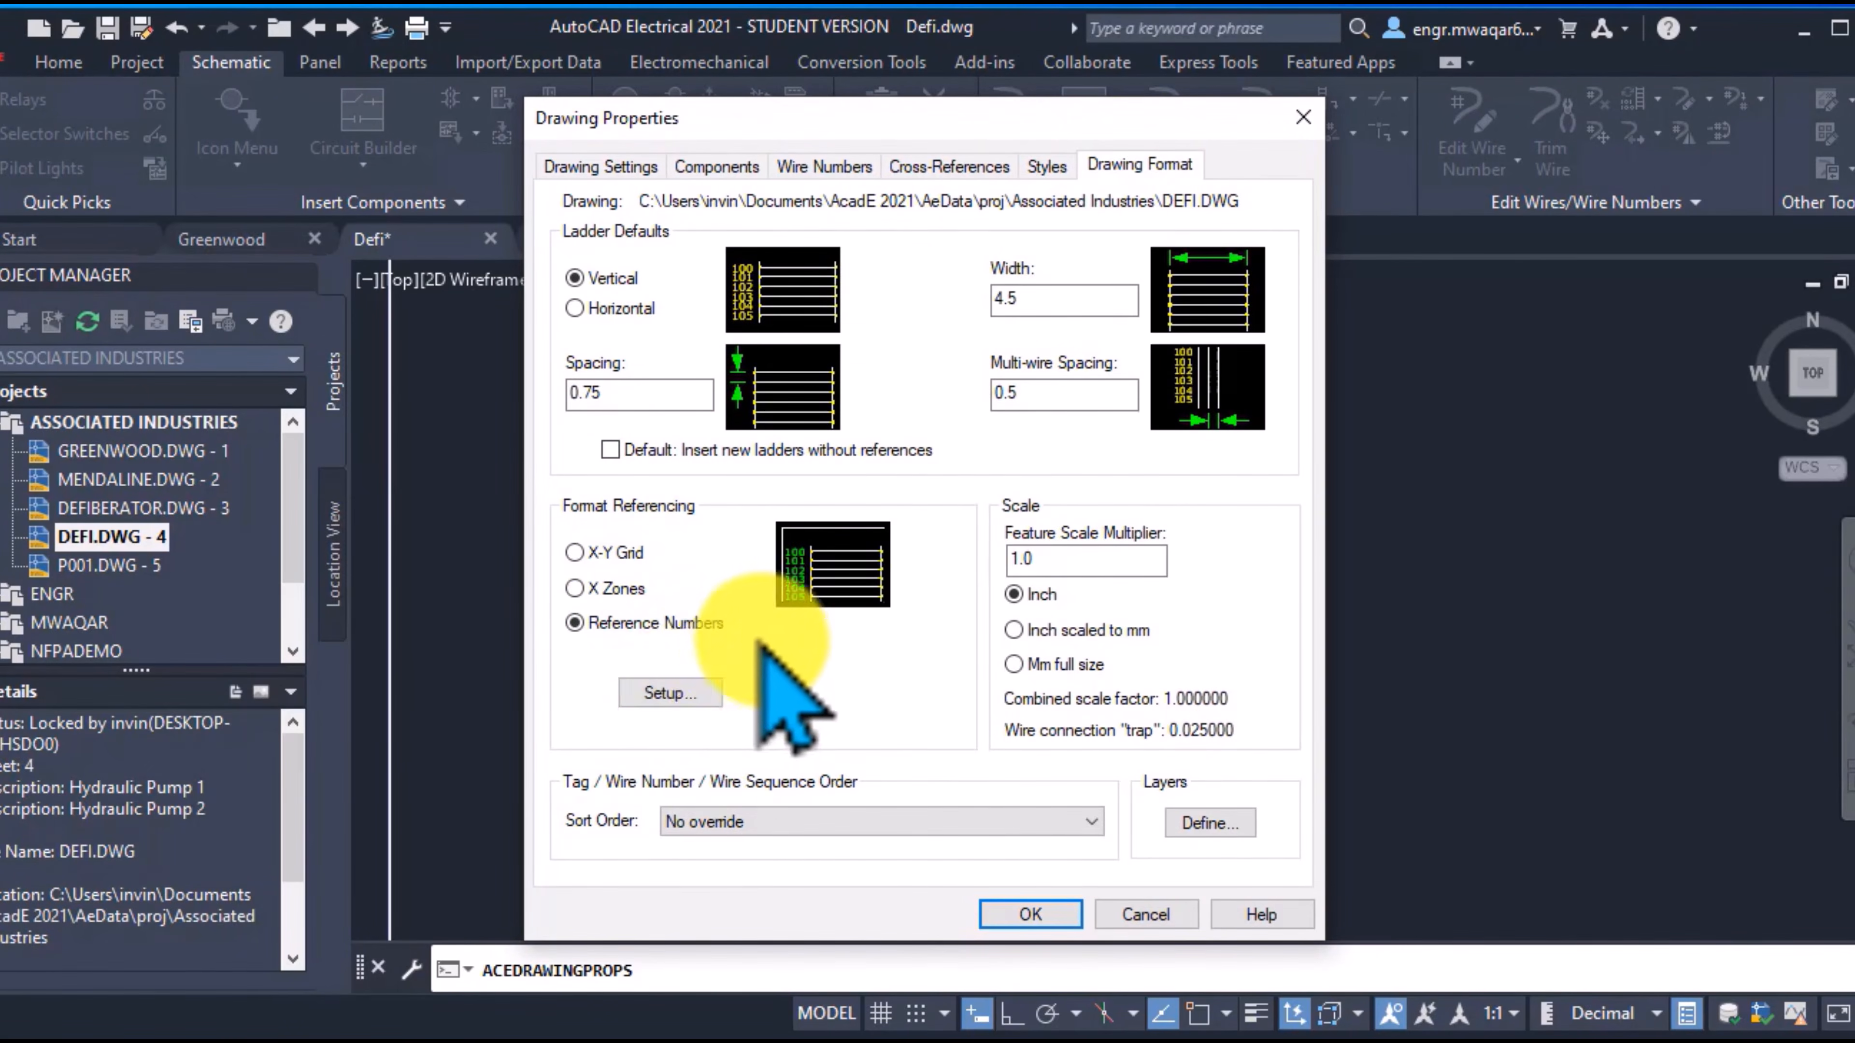
{"action": "left_click", "coordinate": [670, 692]}
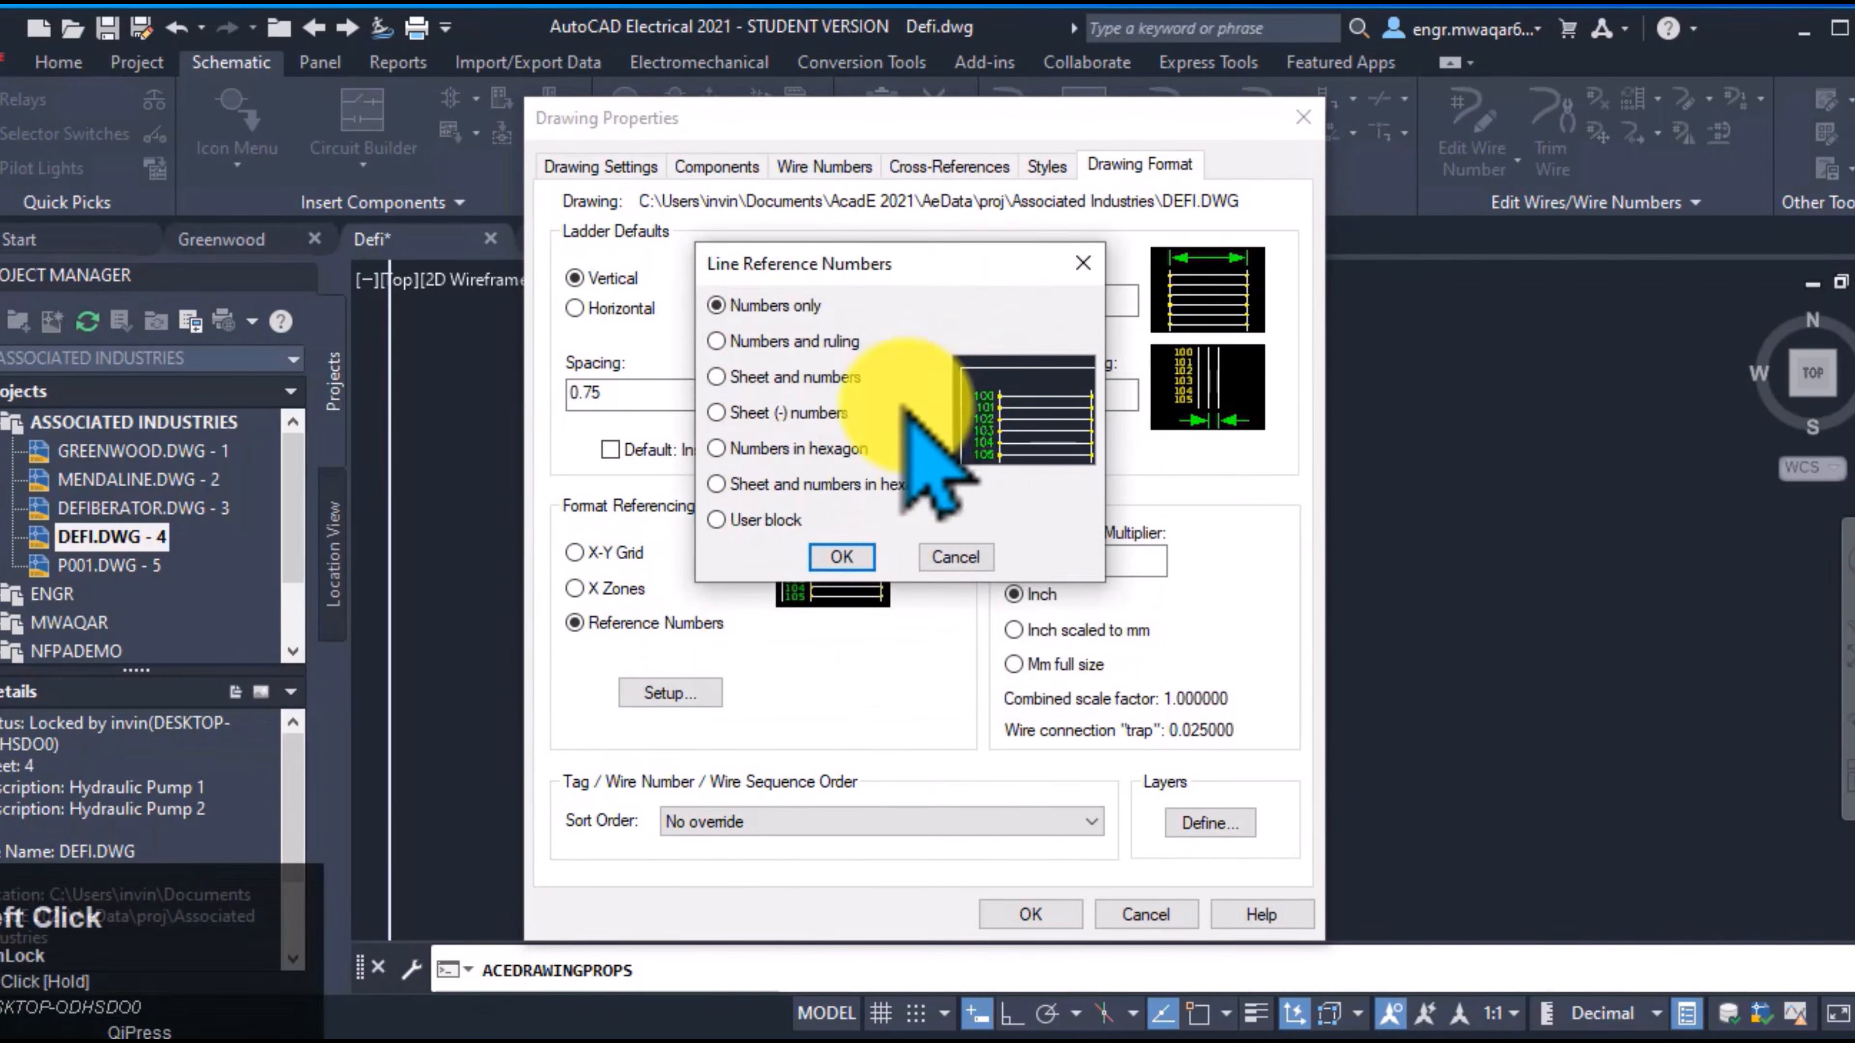
{"action": "left_click", "coordinate": [717, 343]}
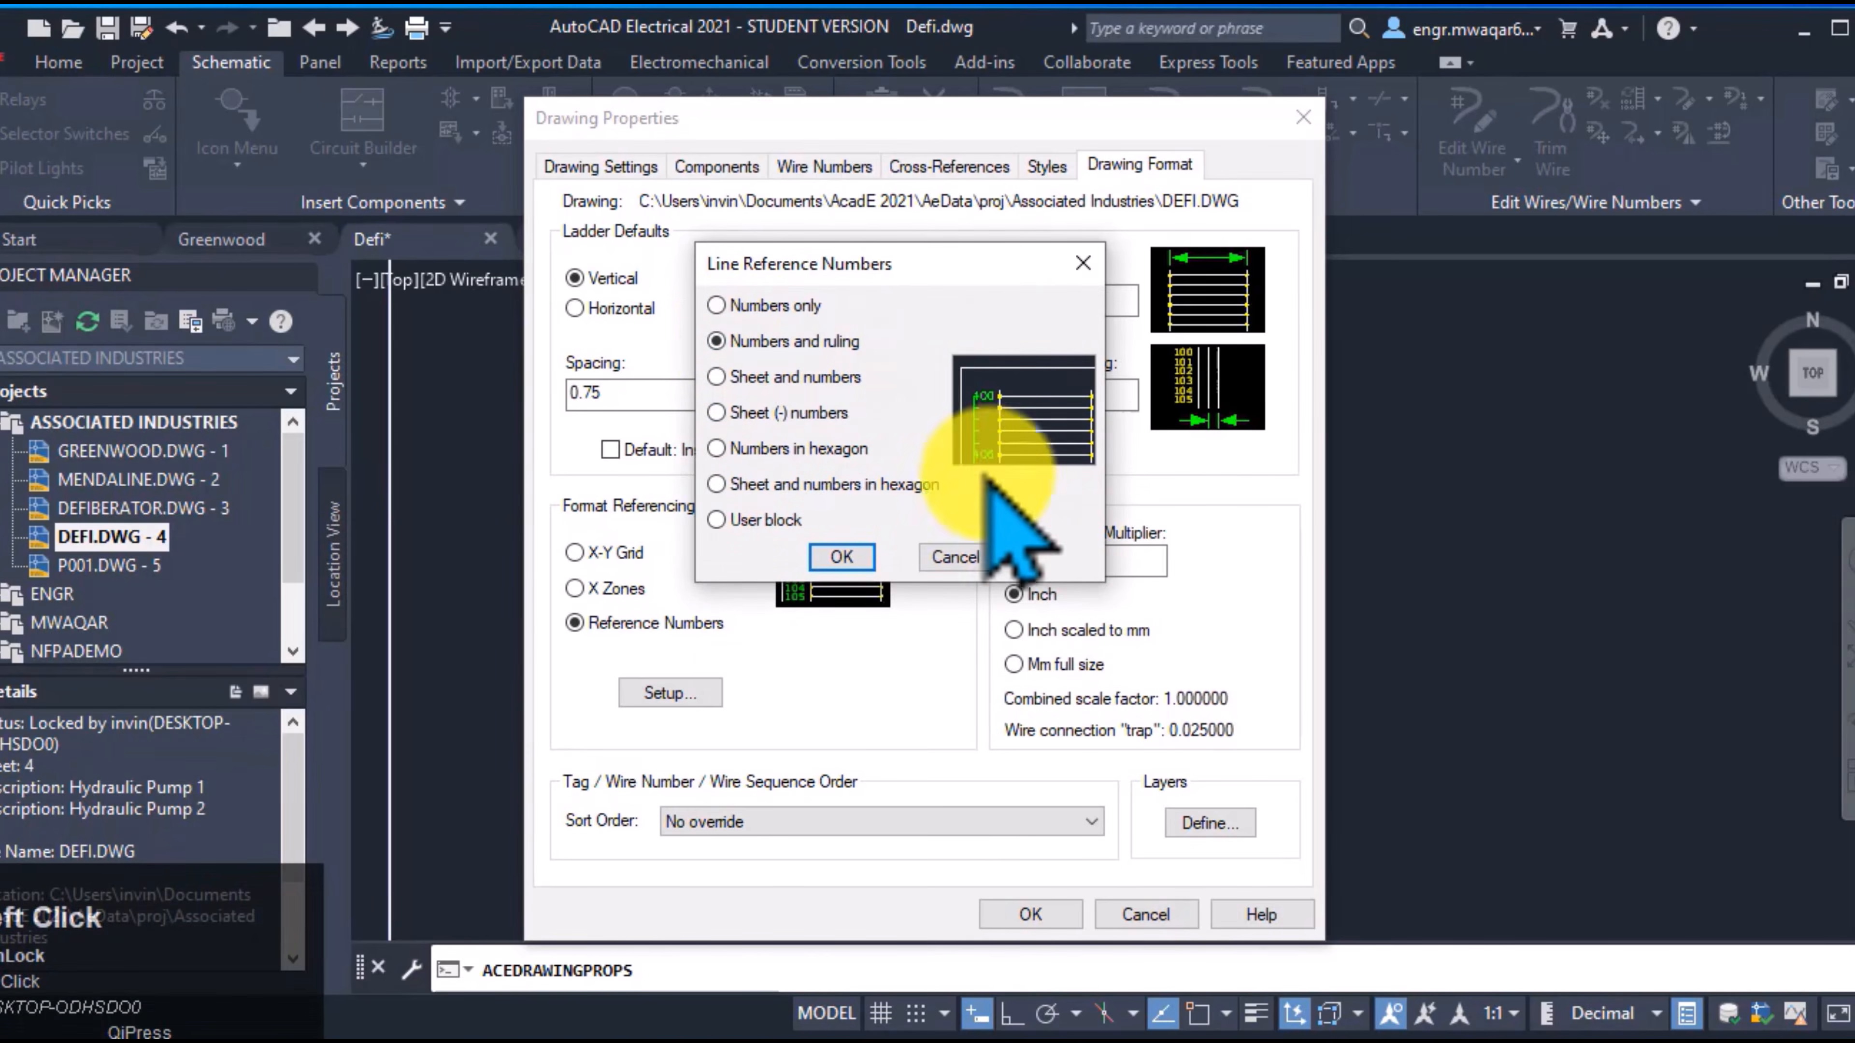
{"action": "left_click", "coordinate": [716, 377]}
{"action": "left_click", "coordinate": [766, 413]}
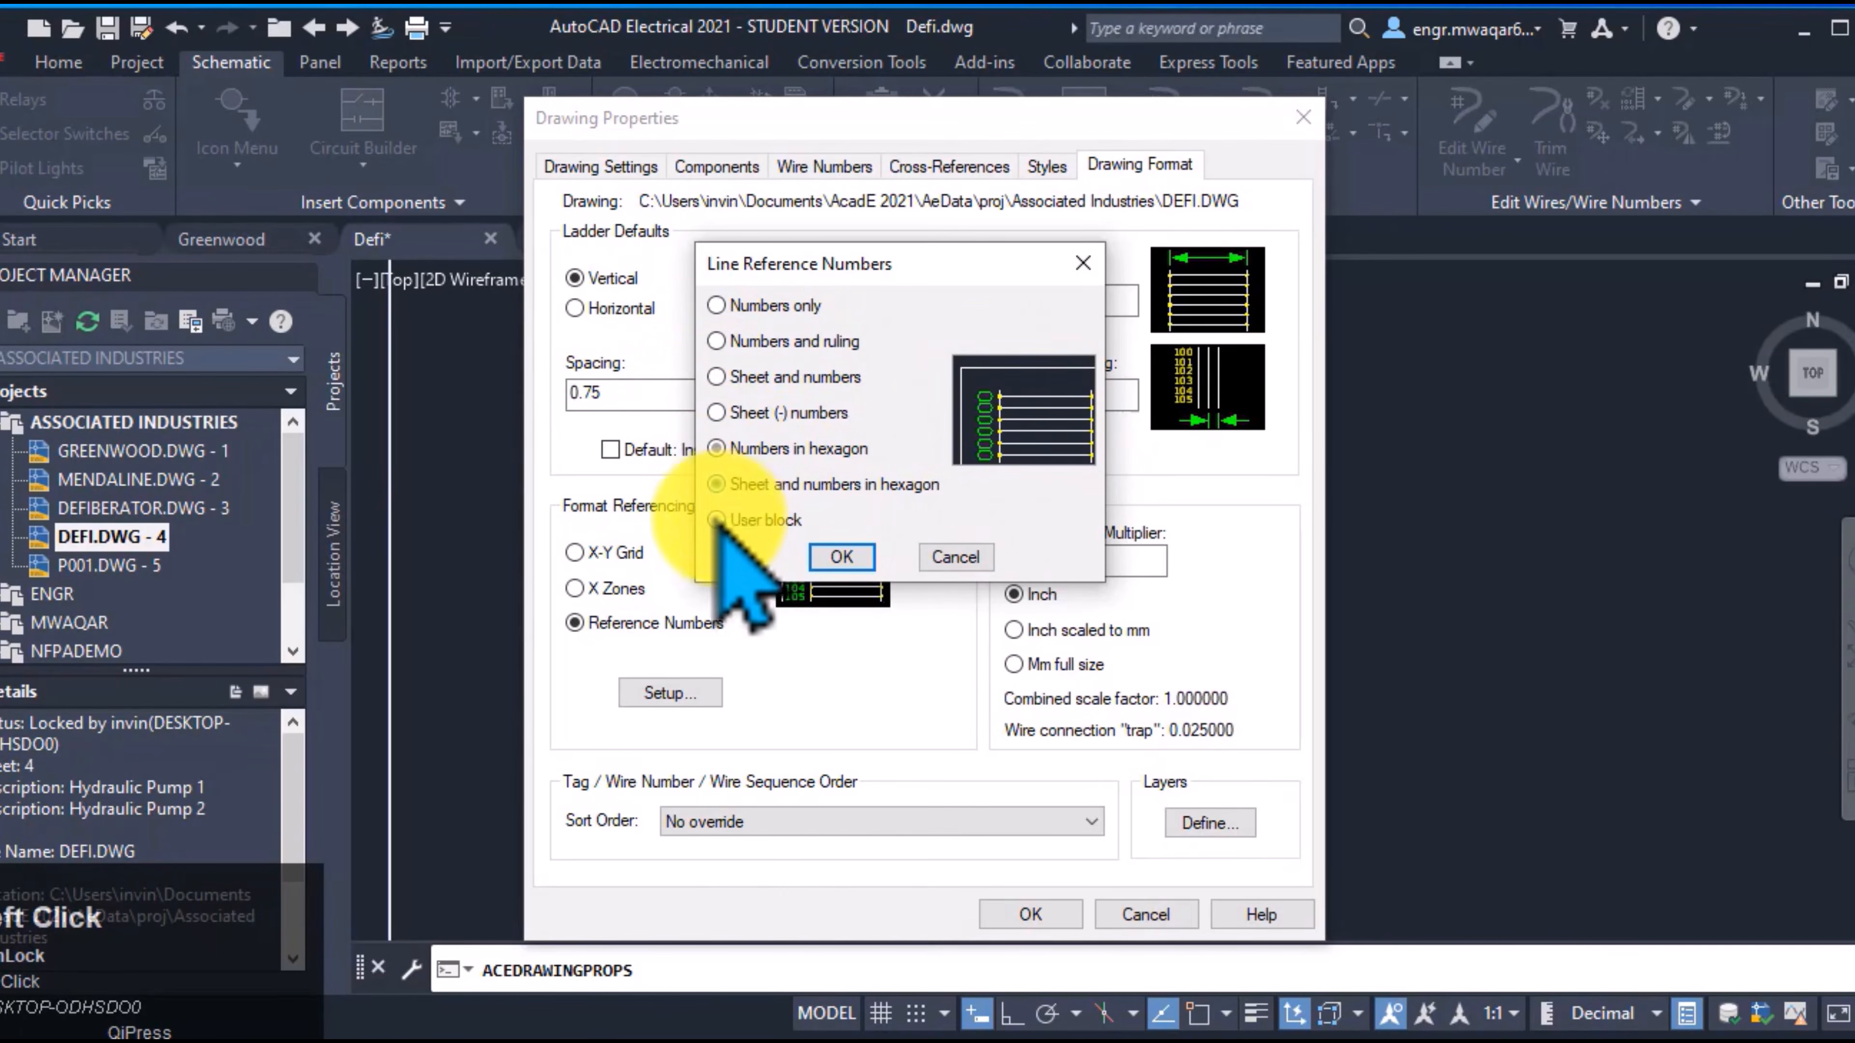
{"action": "left_click", "coordinate": [788, 307]}
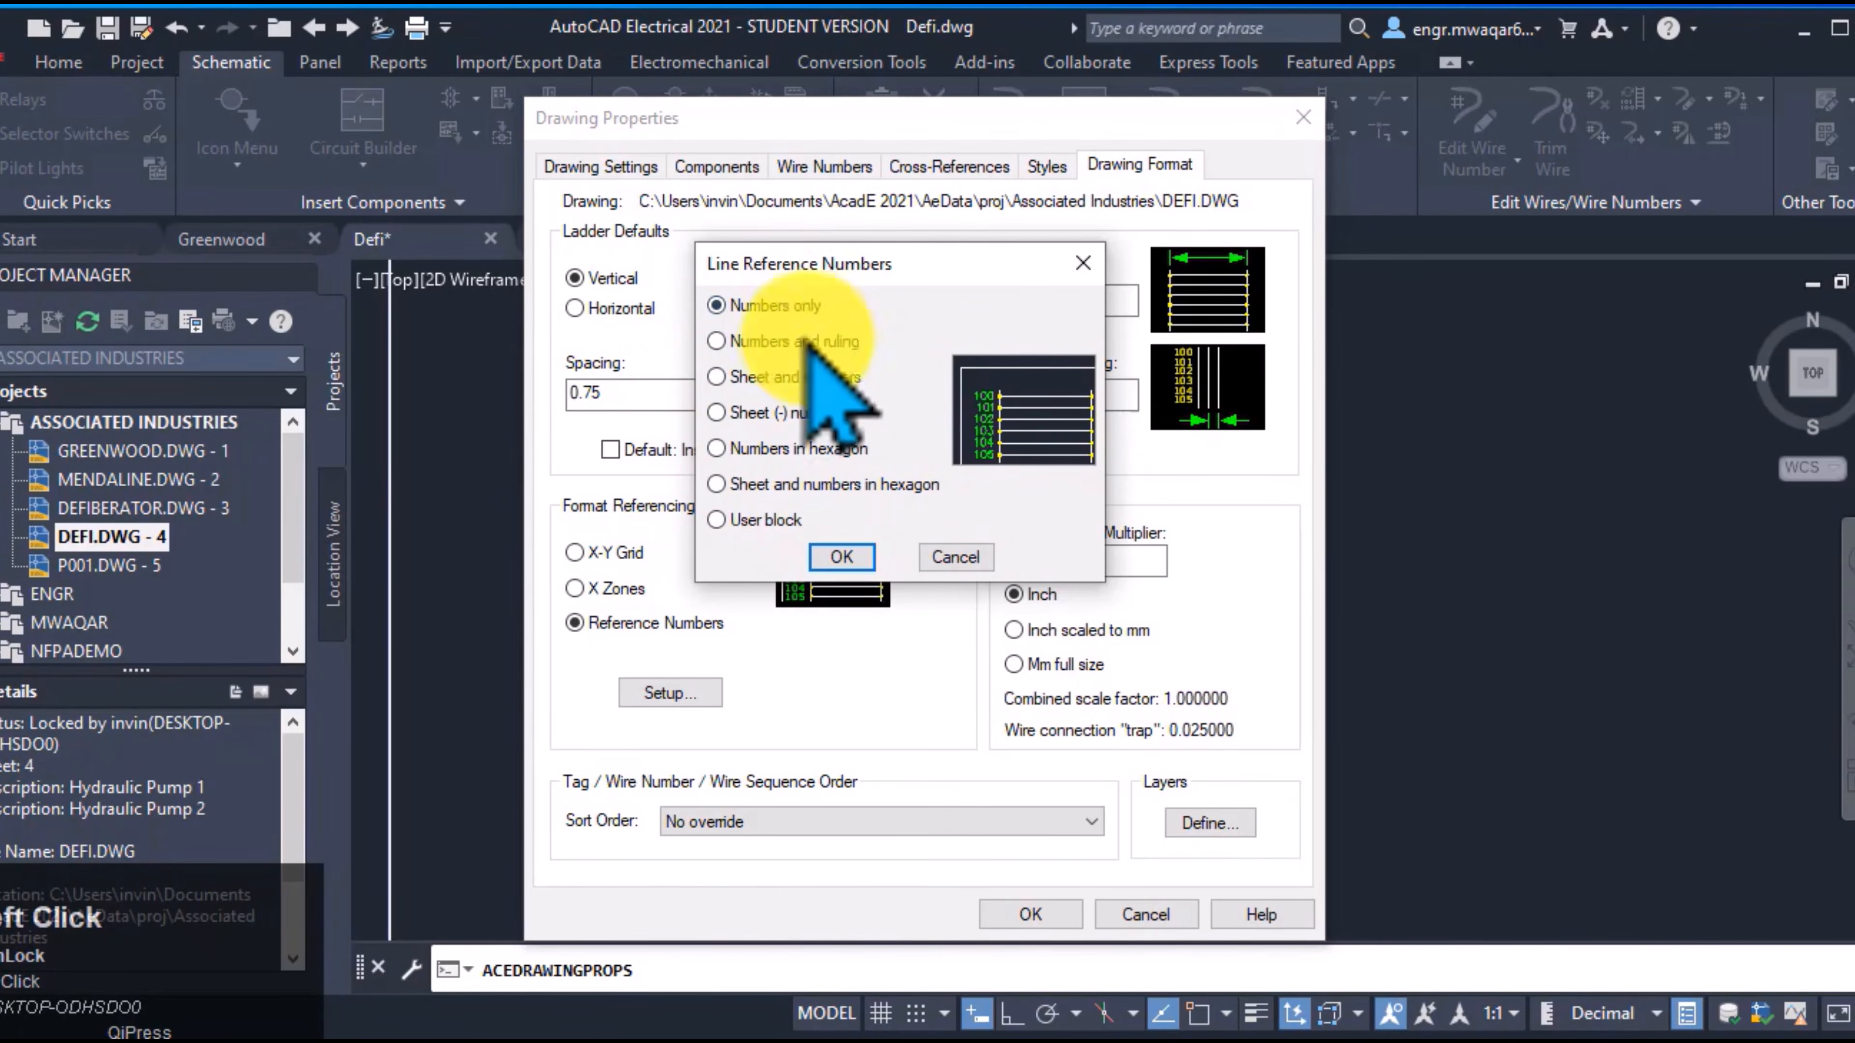
{"action": "left_click", "coordinate": [841, 557]}
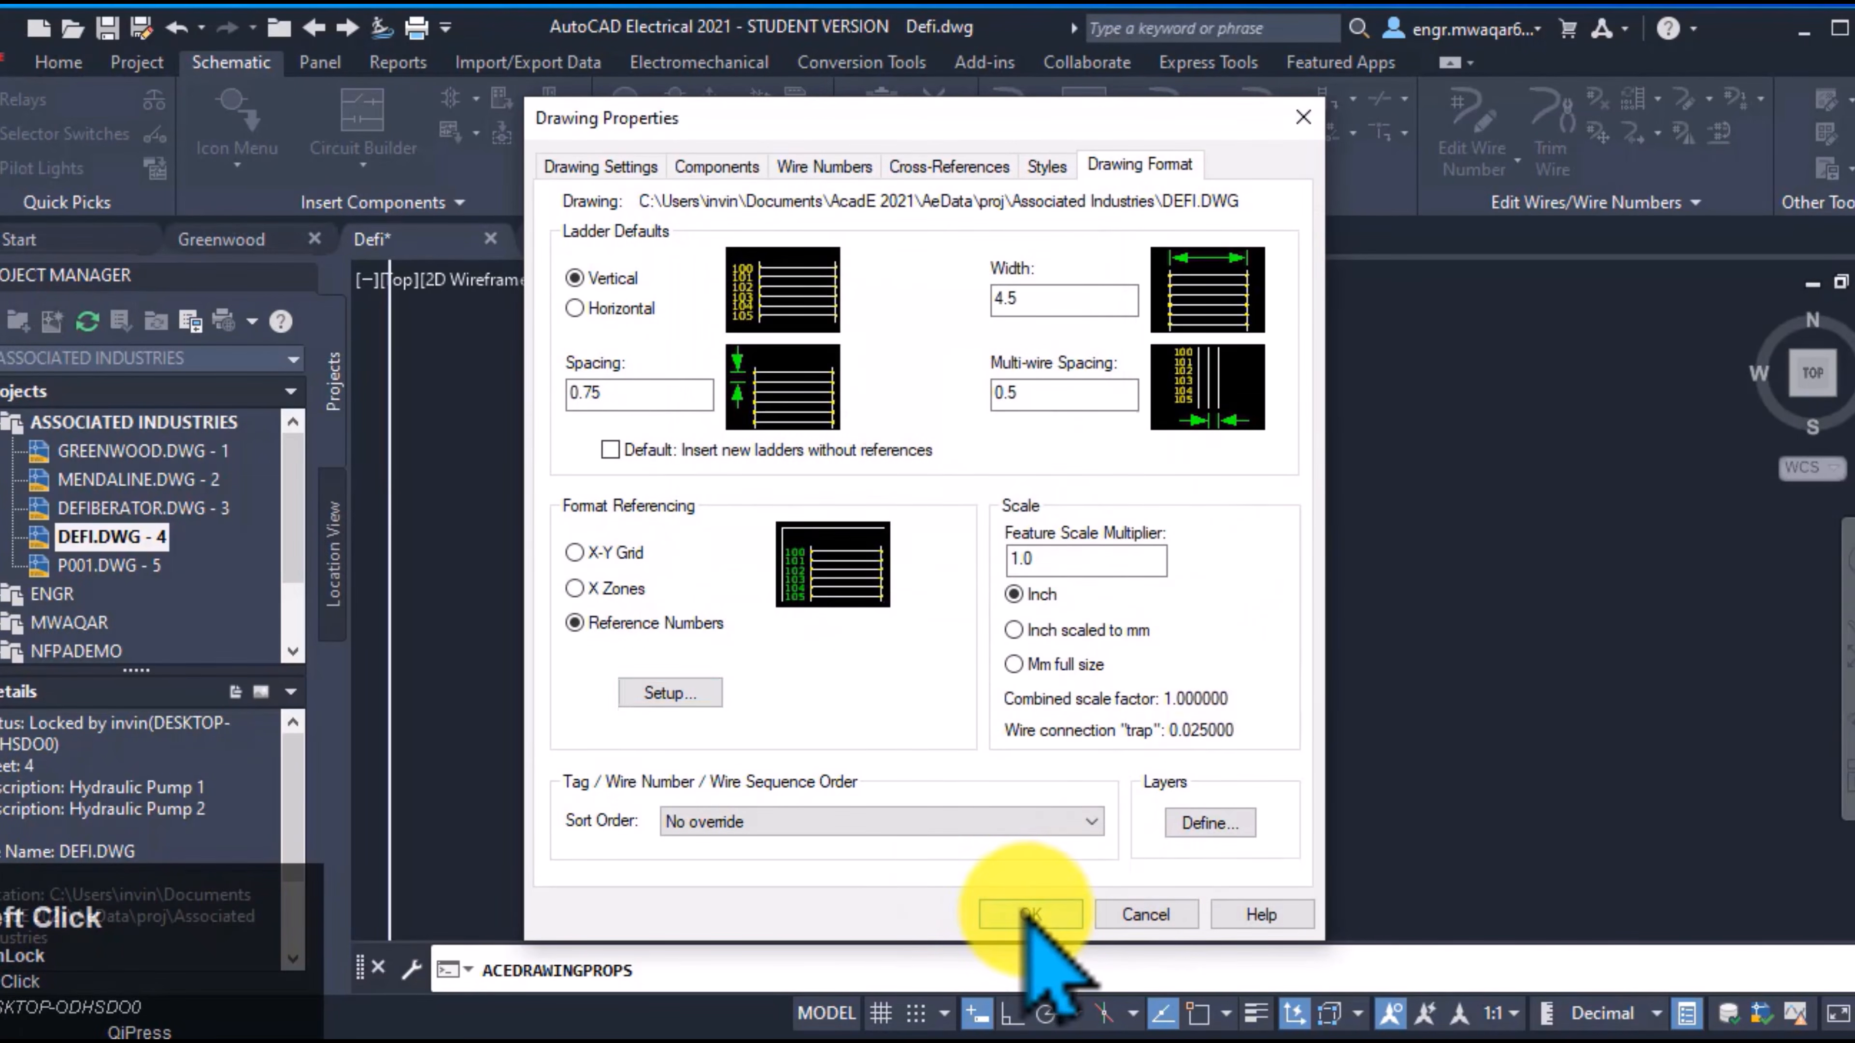
{"action": "left_click", "coordinate": [1027, 913]}
Insert a single-phase ladder with rungs, width 4.5, spacing 0.75, first reference 1 and index 1, extending down to reference 11
{"action": "left_click", "coordinate": [1353, 98]}
{"action": "left_click", "coordinate": [1355, 139]}
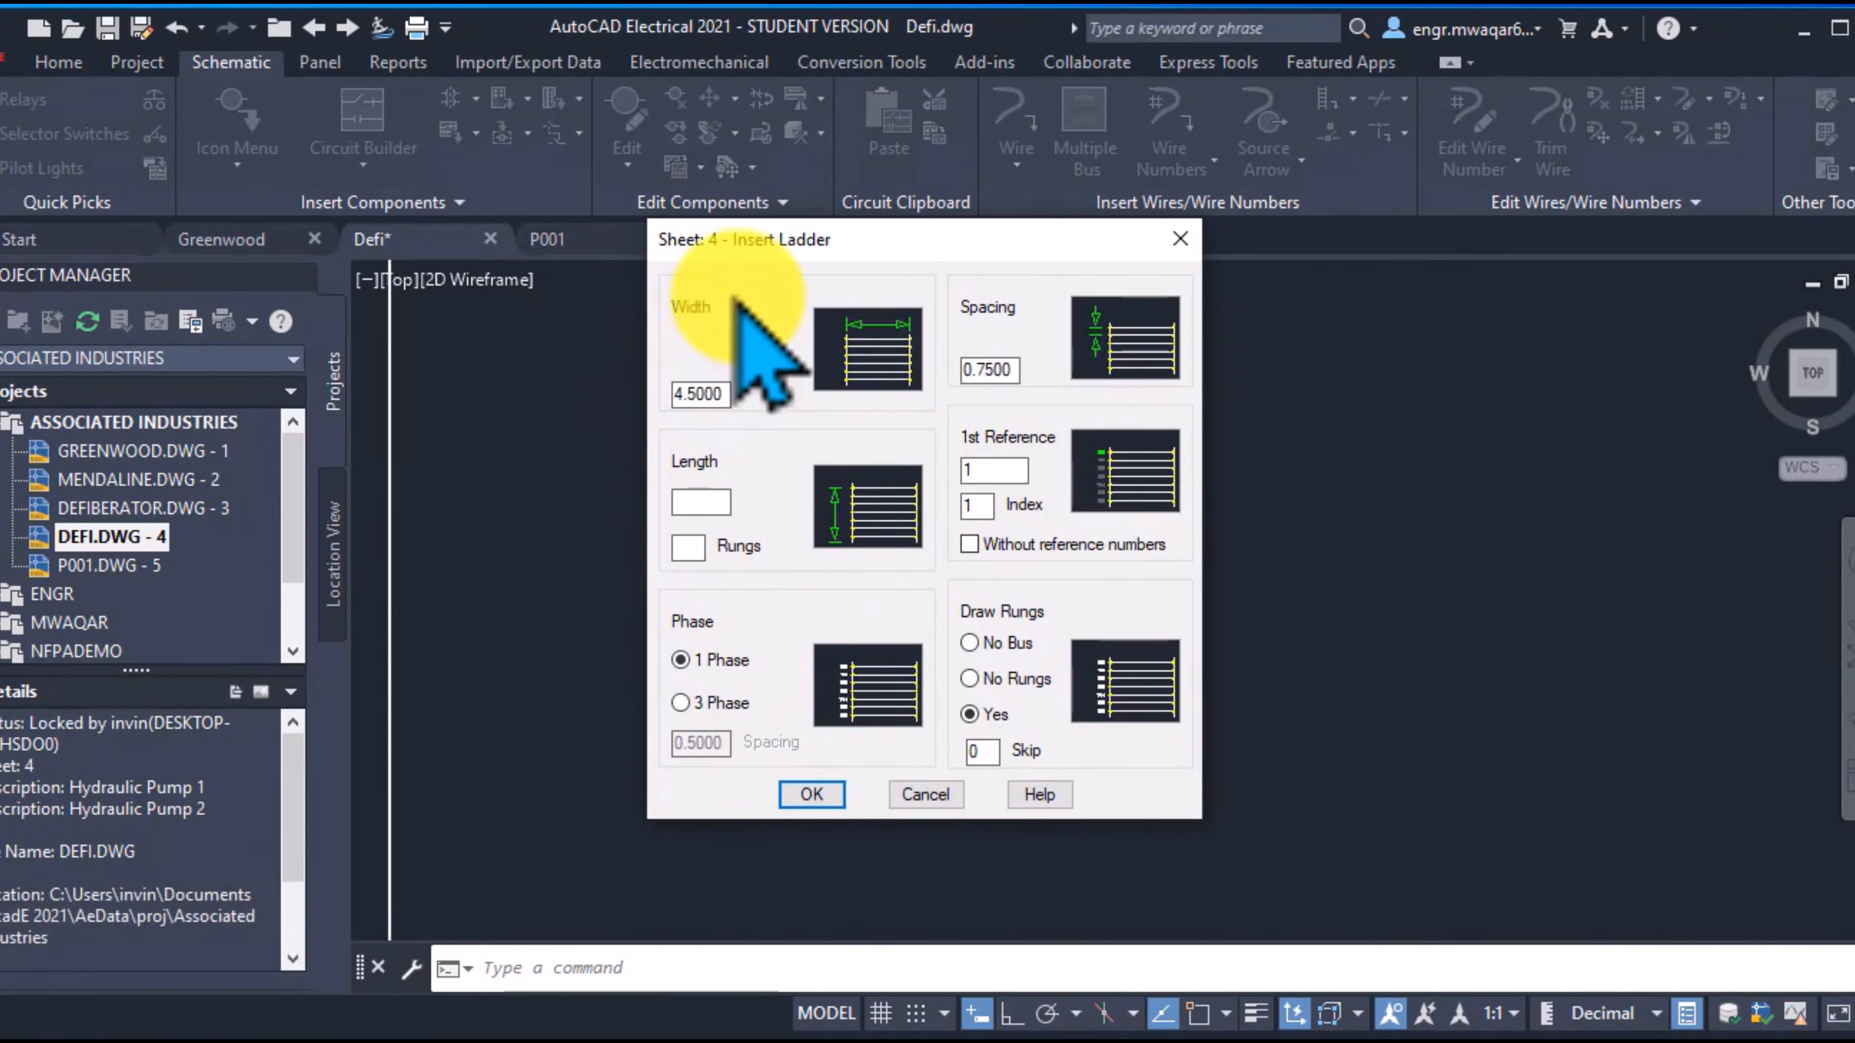
{"action": "left_click", "coordinate": [969, 643]}
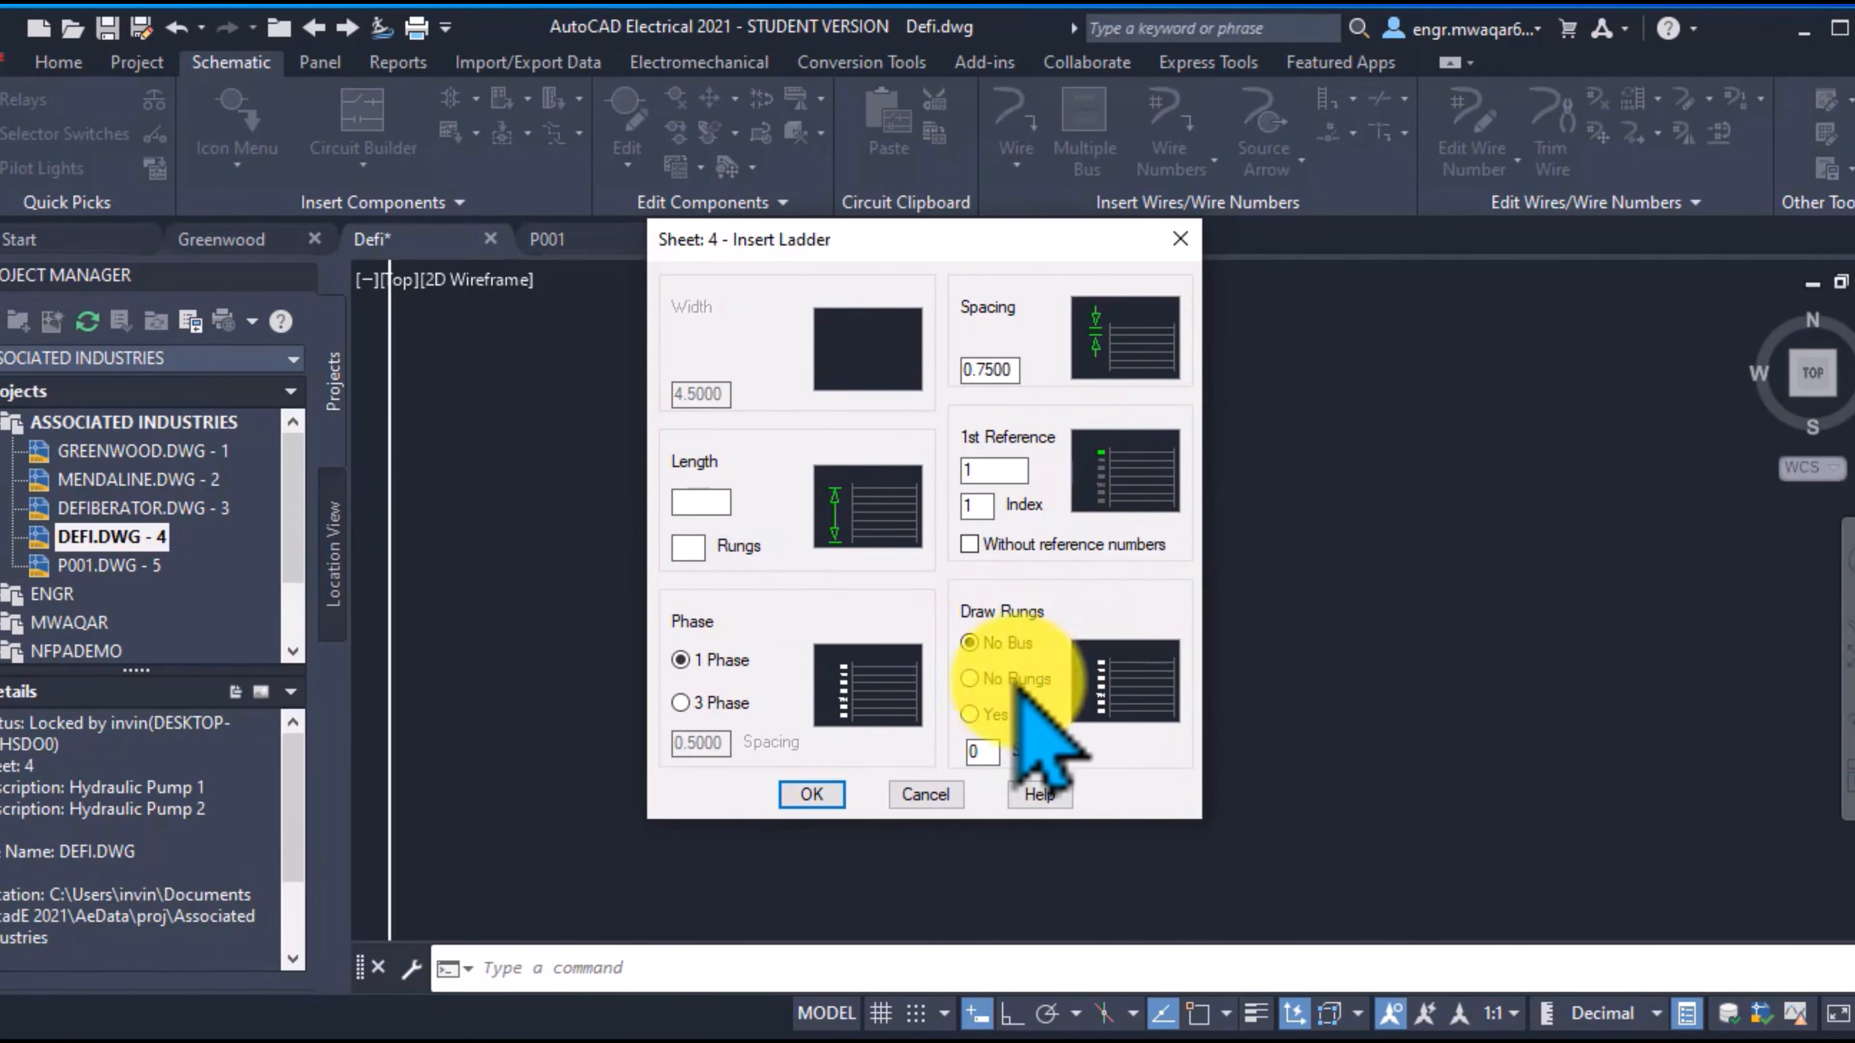
{"action": "left_click", "coordinate": [971, 681]}
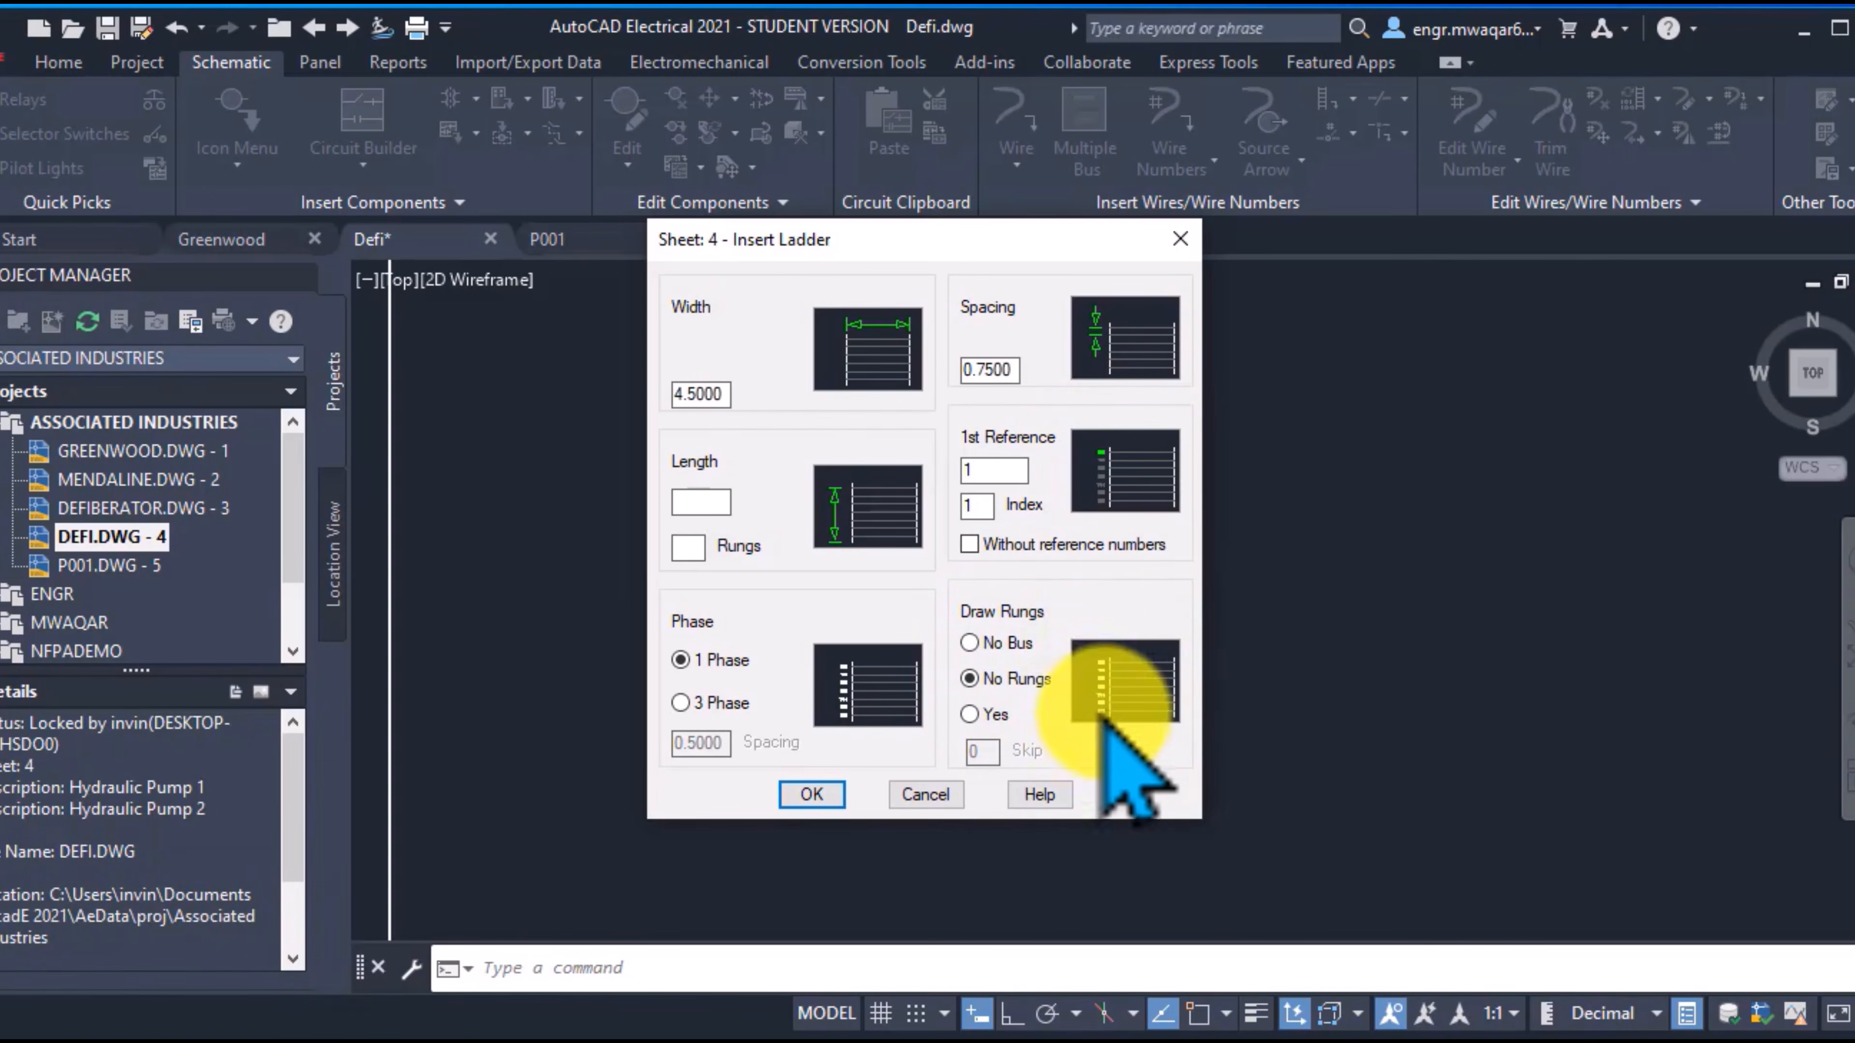
{"action": "left_click", "coordinate": [970, 714]}
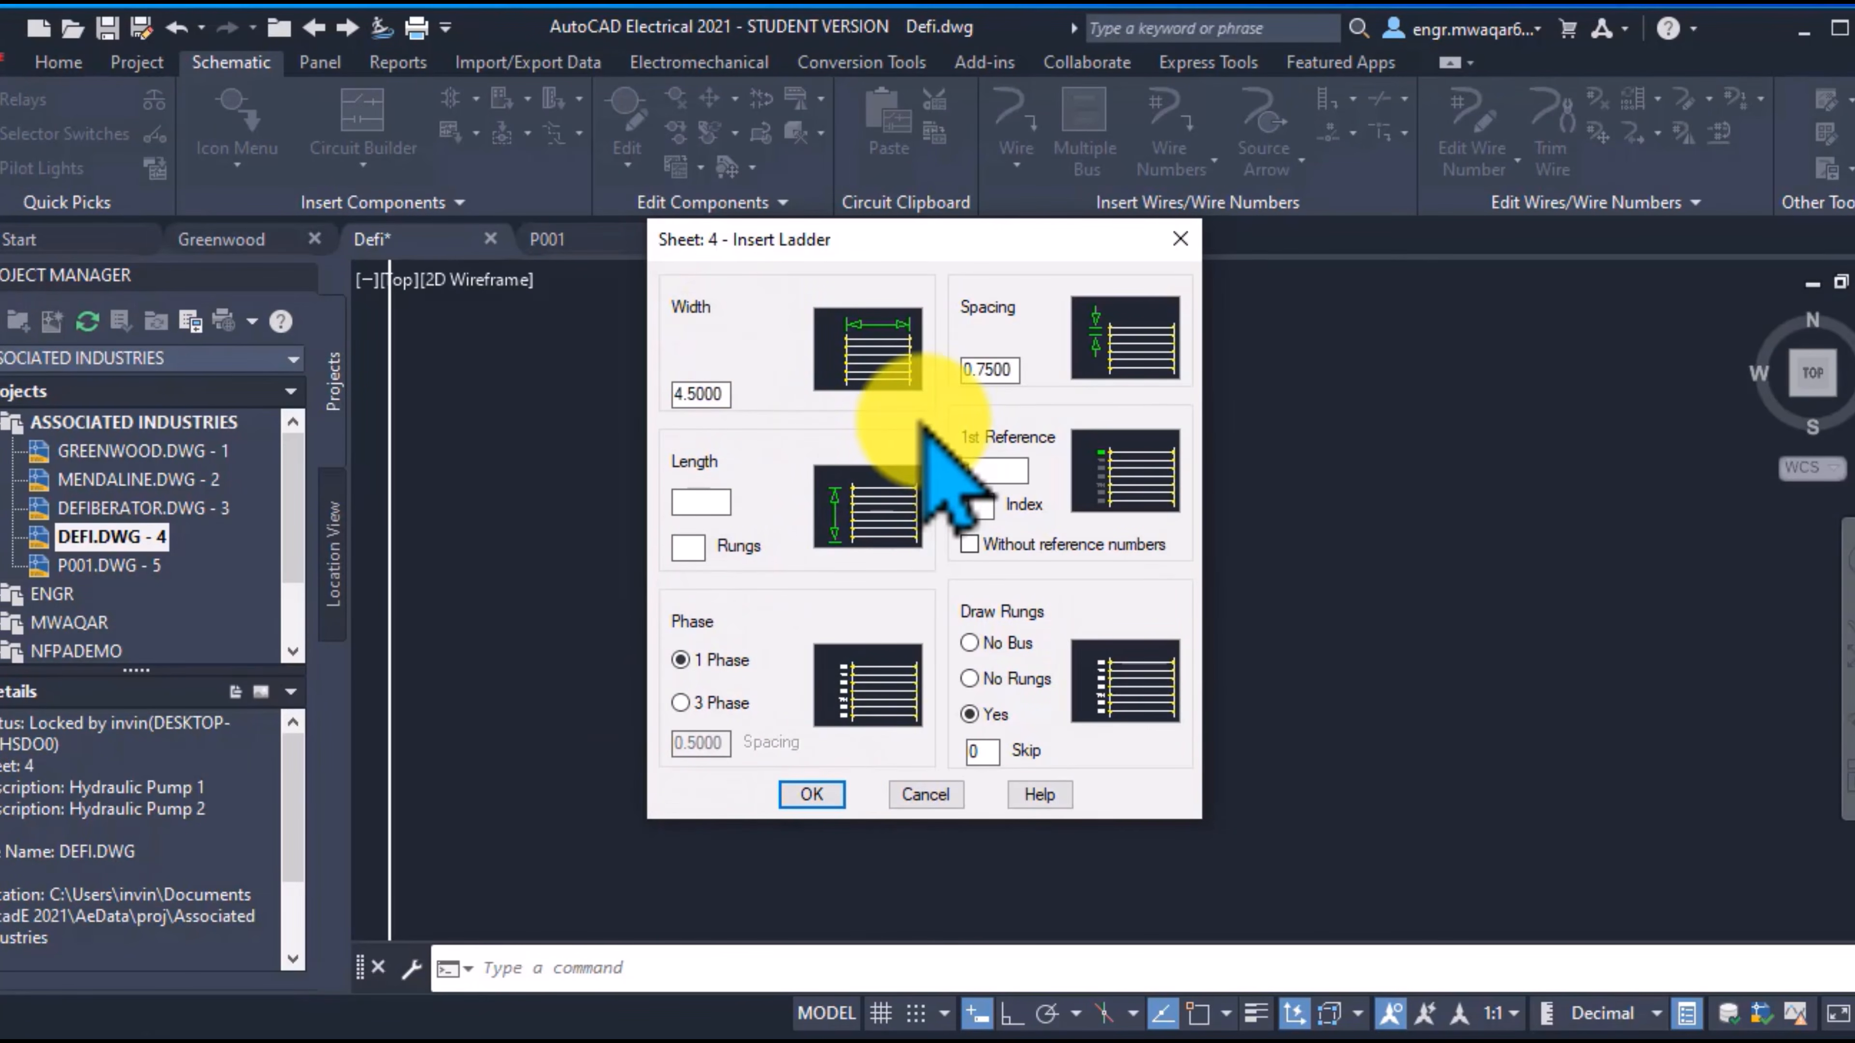
{"action": "left_click", "coordinate": [811, 792]}
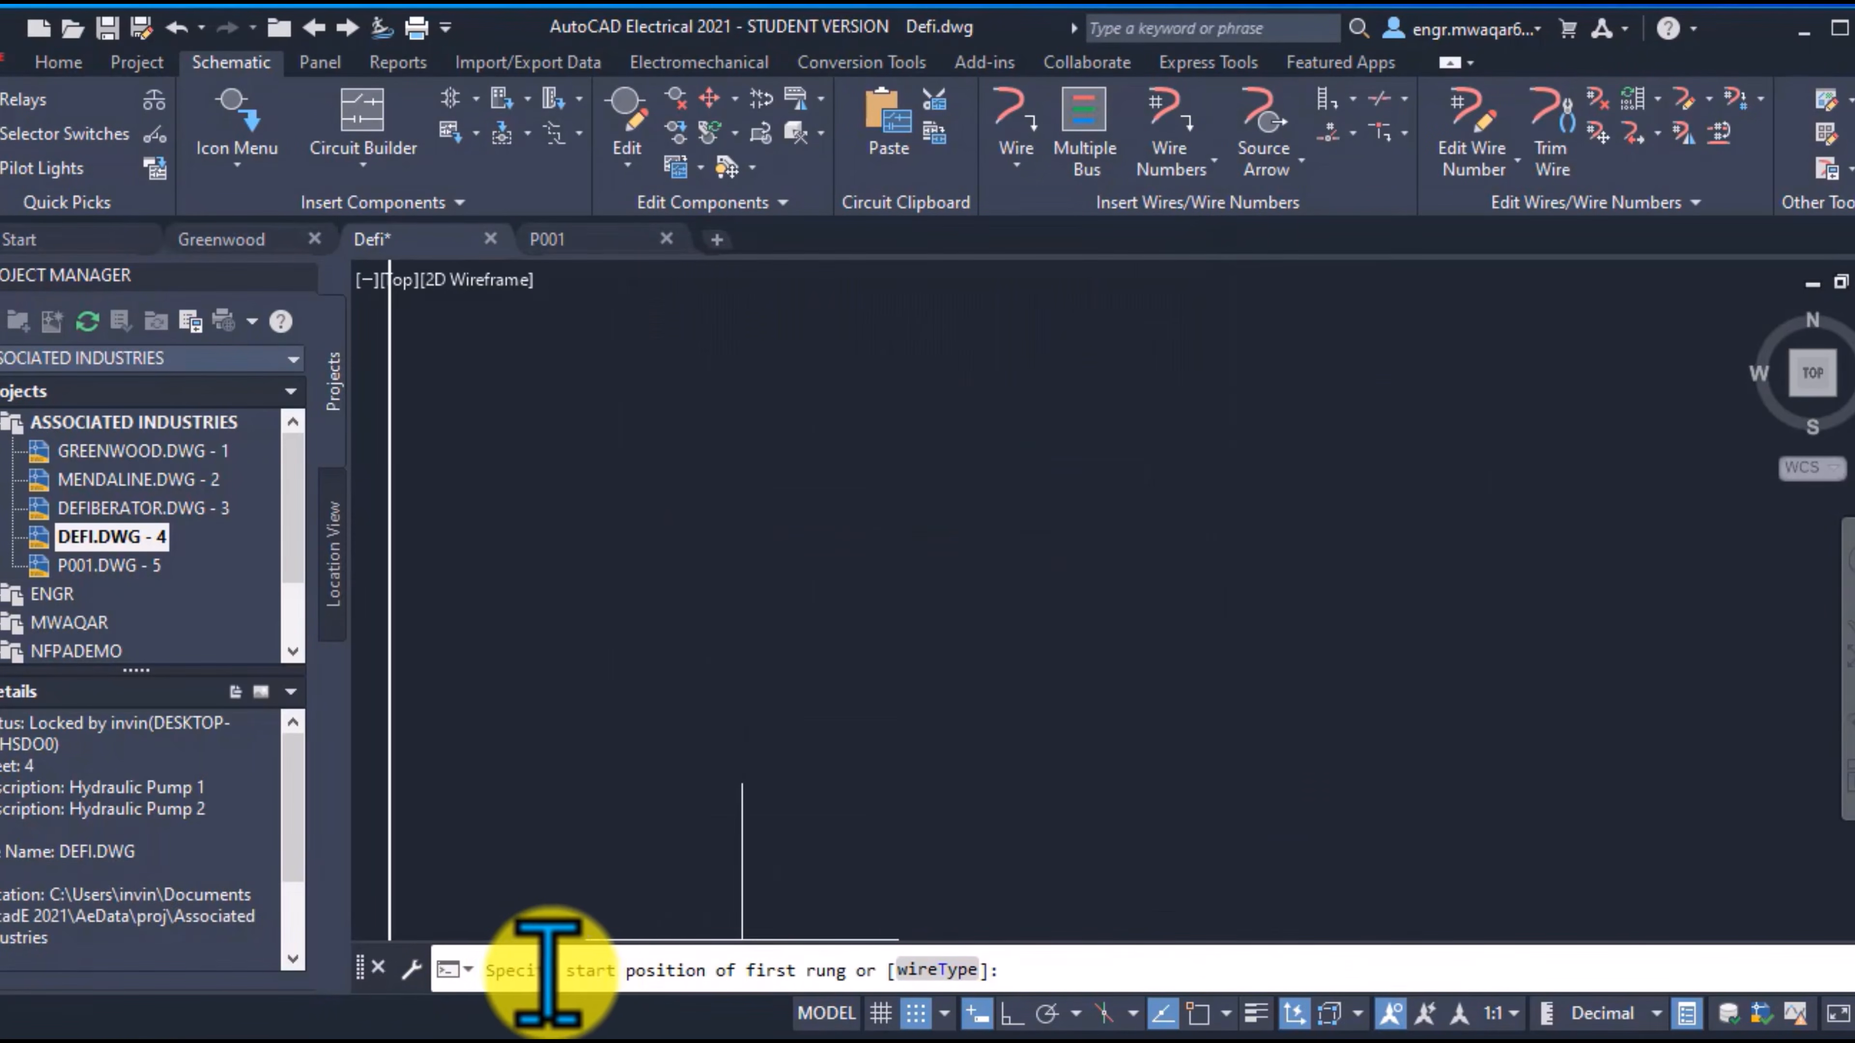
{"action": "left_click", "coordinate": [612, 359]}
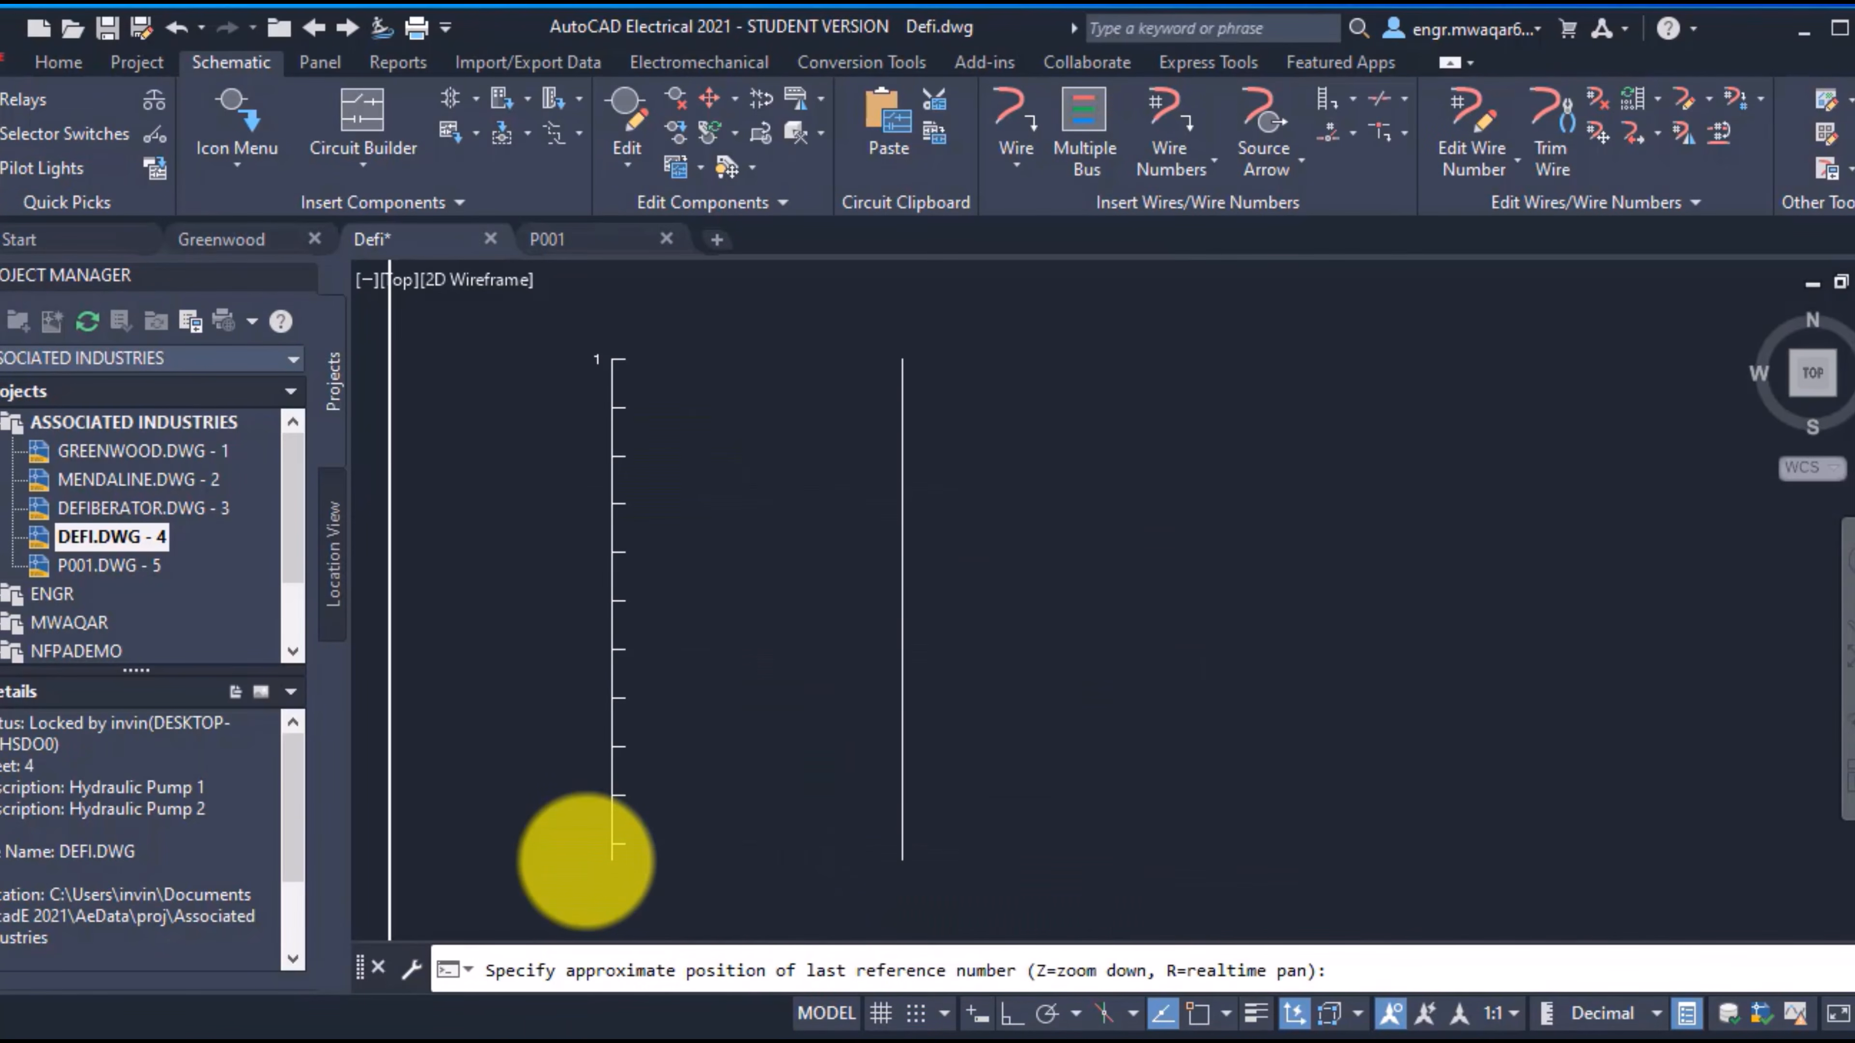
{"action": "left_click", "coordinate": [584, 851]}
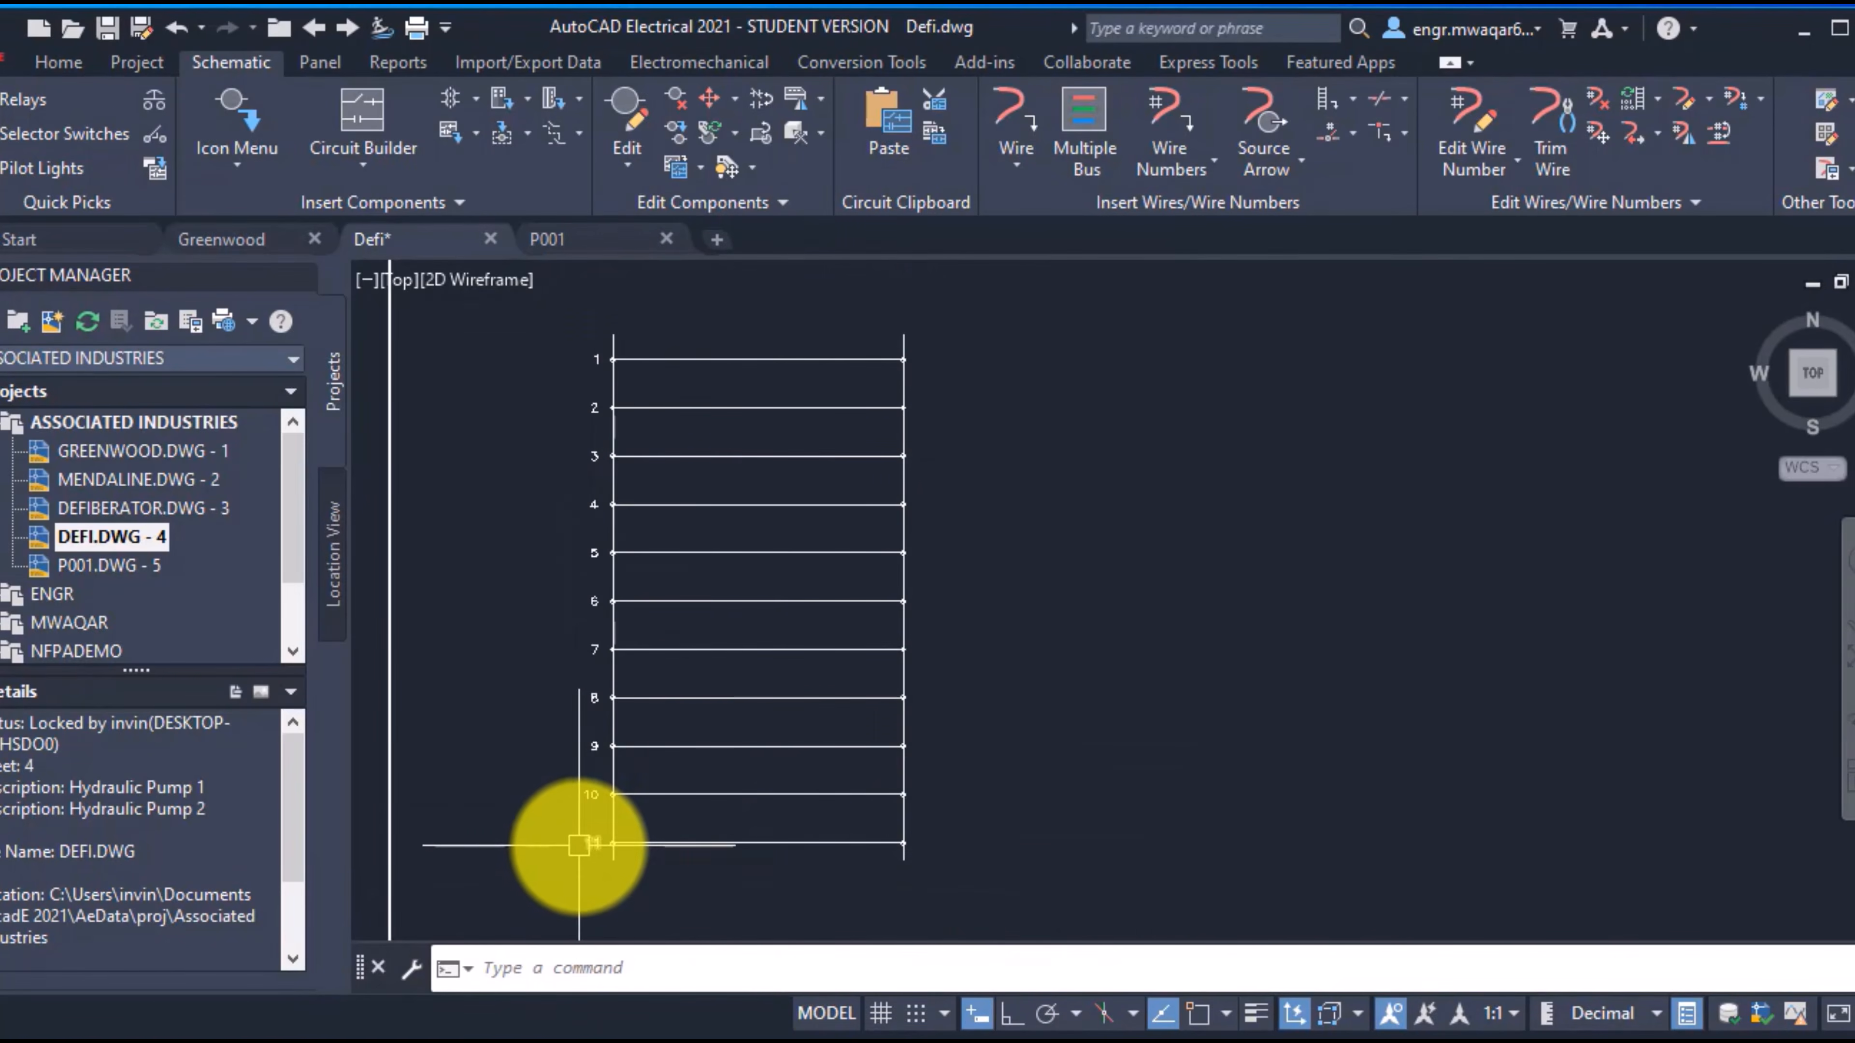
Start a second single-phase ladder with width 5.5 and first reference 12, and open its spacing for editing
{"action": "left_click", "coordinate": [1354, 103]}
{"action": "left_click", "coordinate": [1366, 188]}
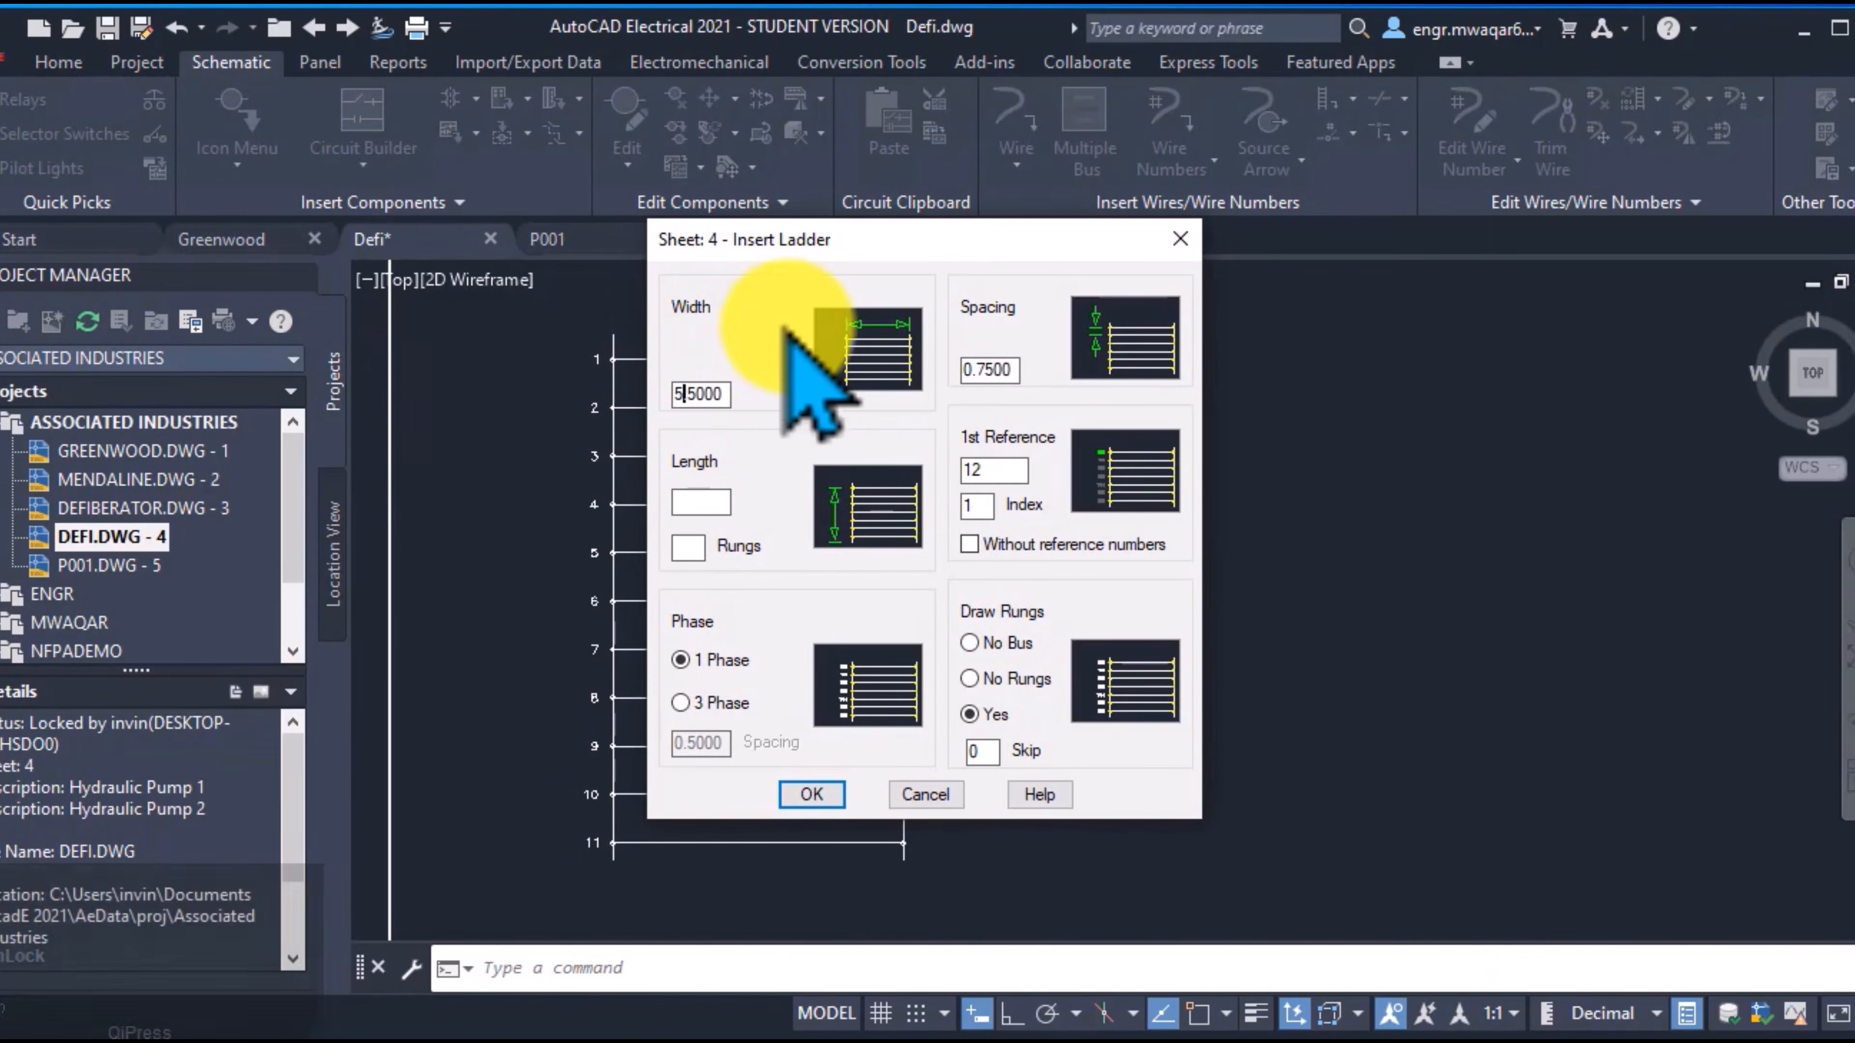
{"action": "left_click", "coordinate": [993, 372]}
{"action": "left_click", "coordinate": [967, 365]}
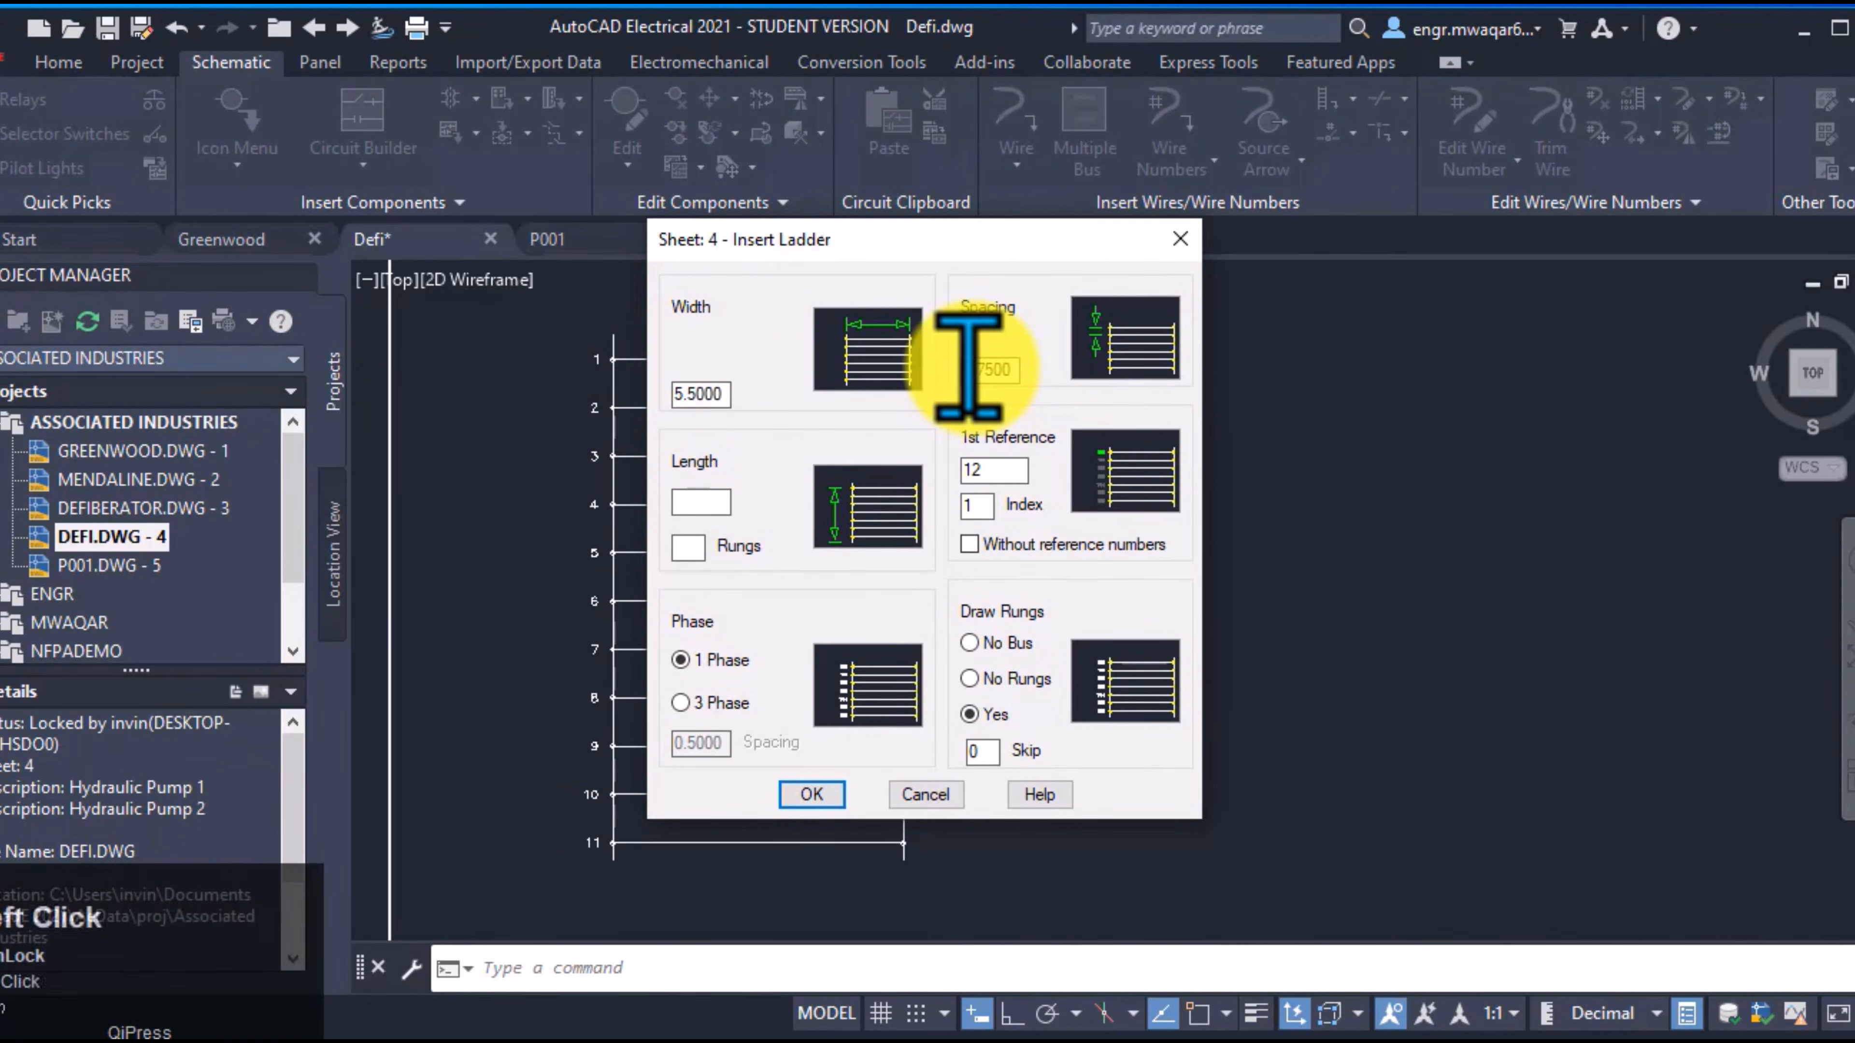
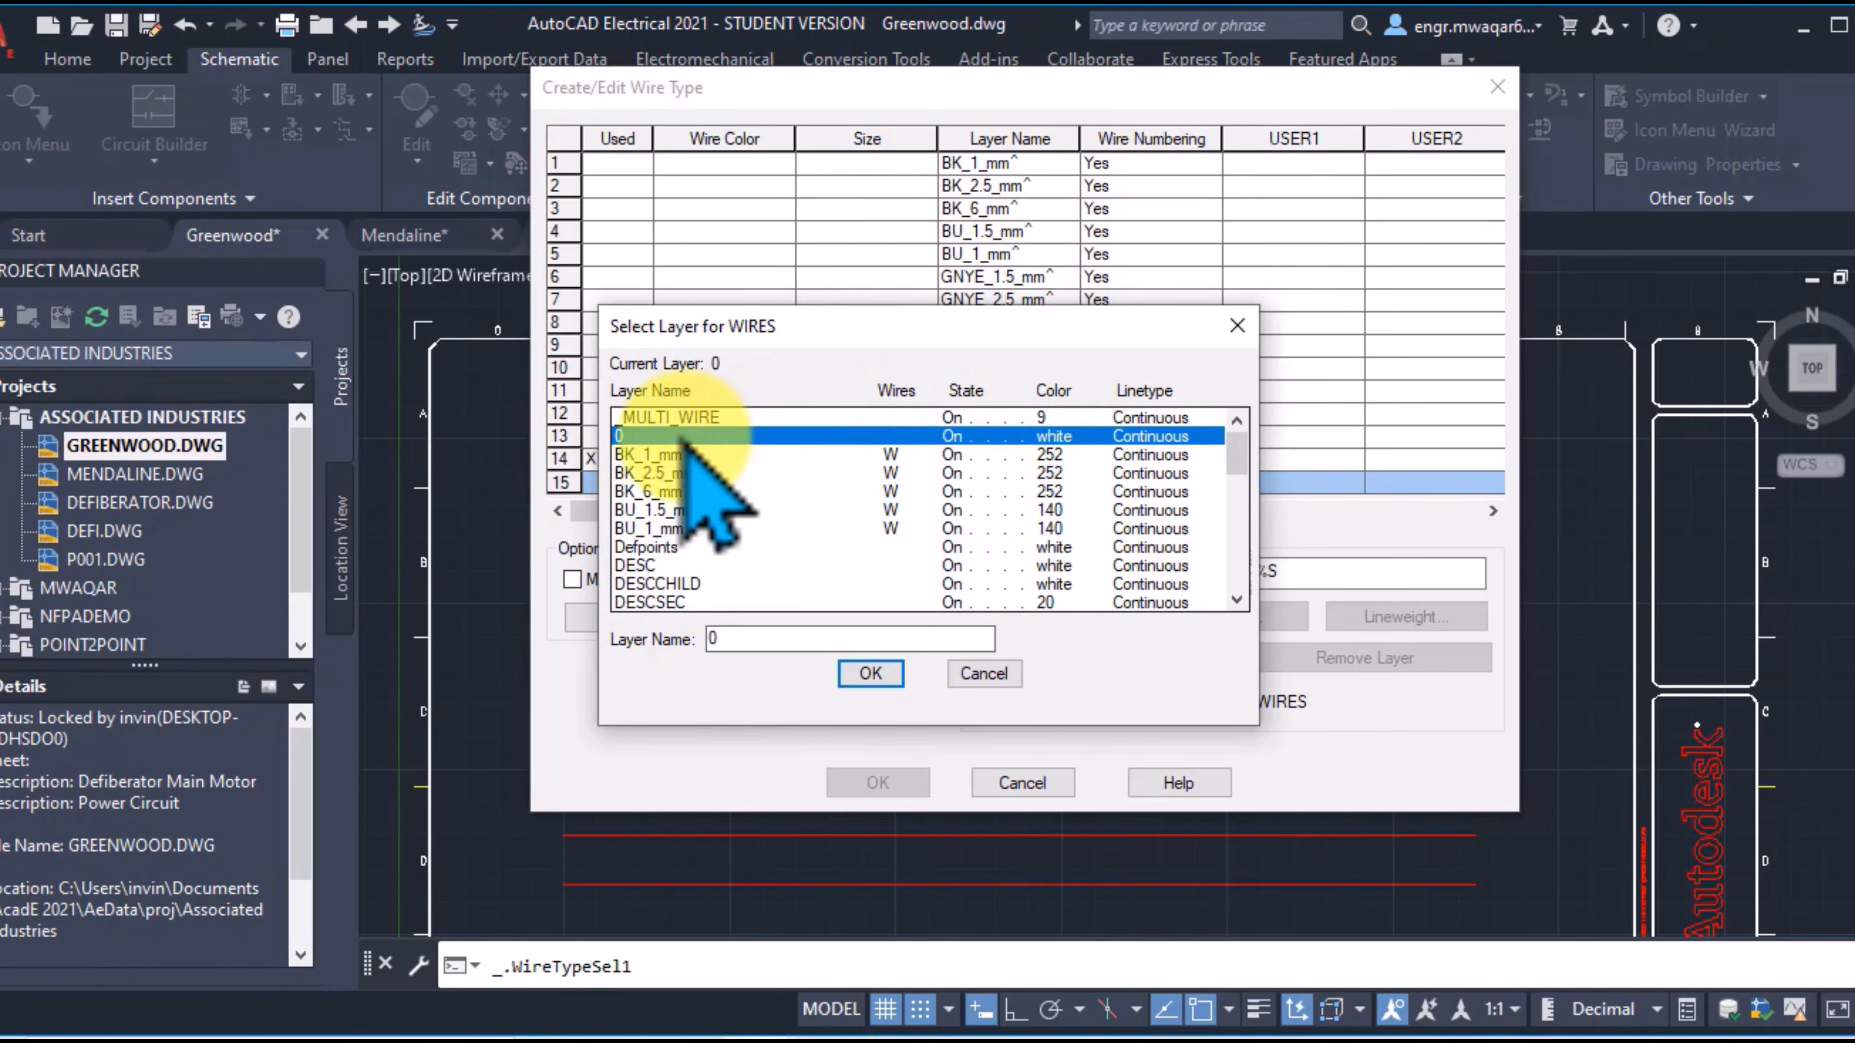
Designate layer 0 as a wire layer in the wire type settings of GREENWOOD.DWG
{"action": "left_click", "coordinate": [868, 671]}
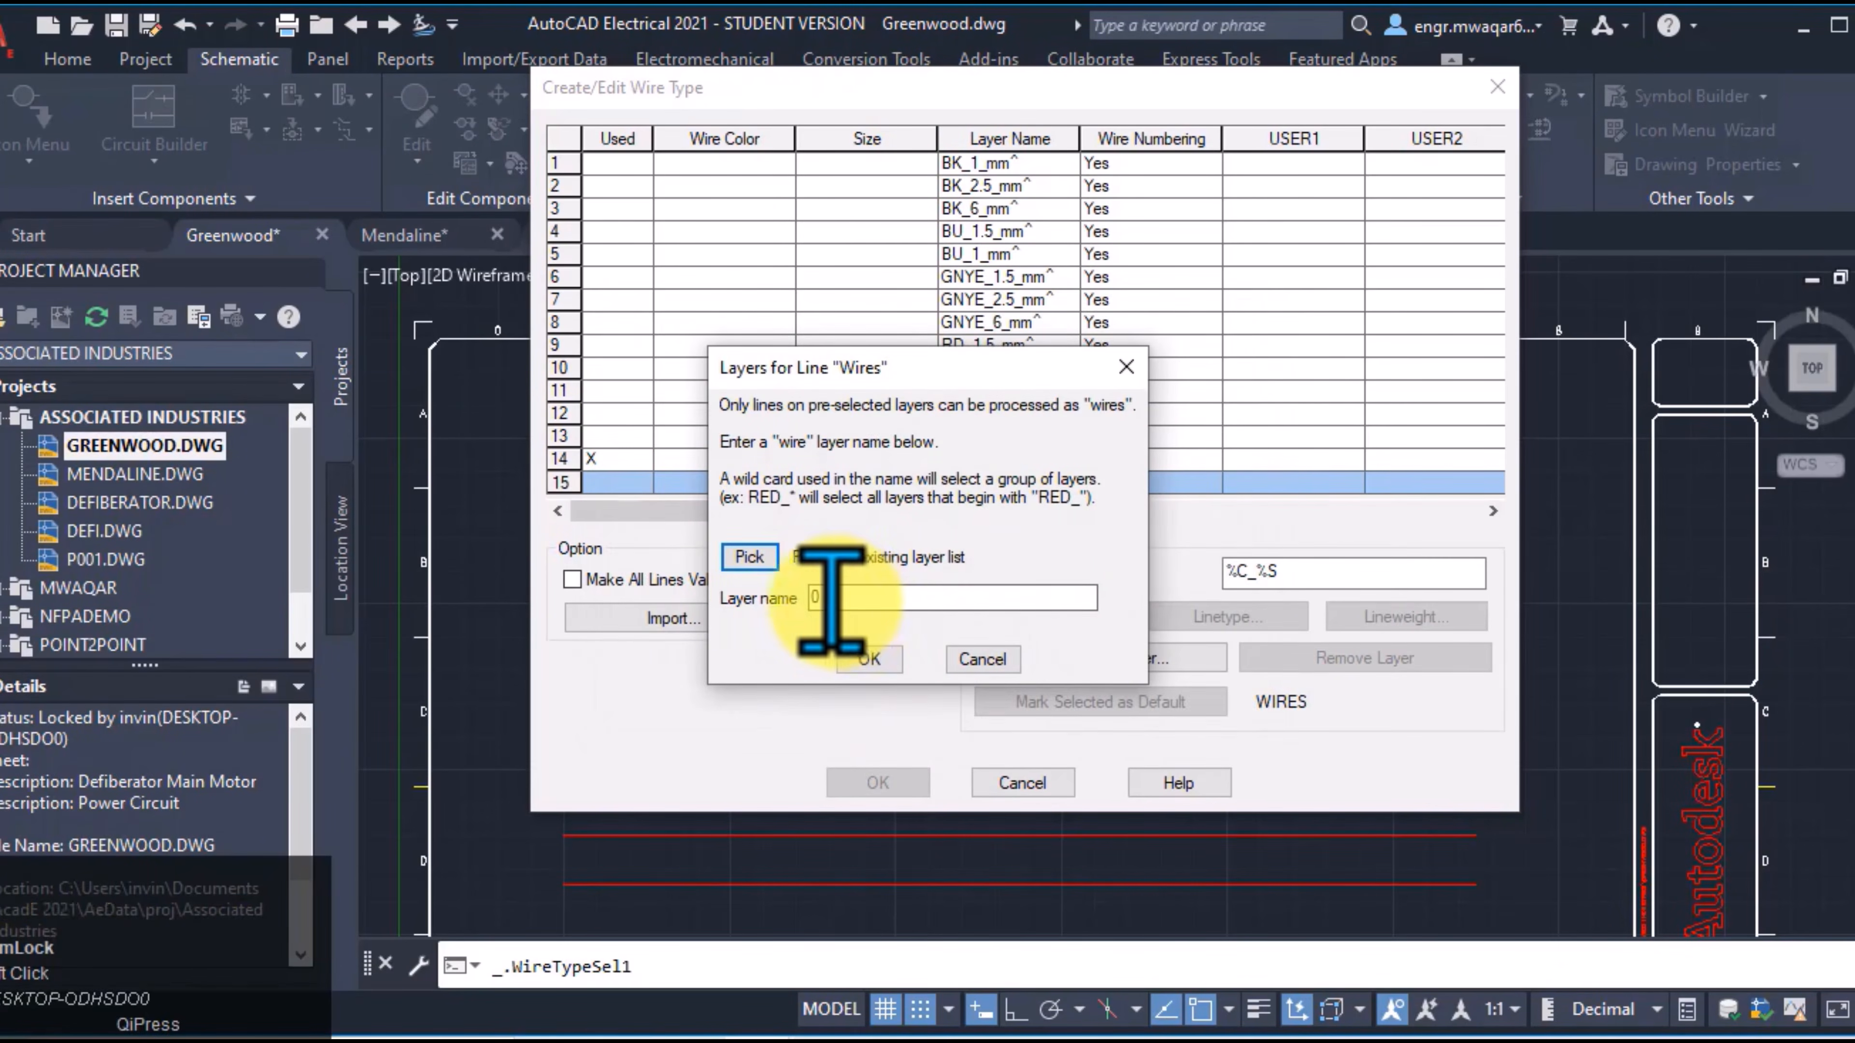
{"action": "left_click", "coordinate": [868, 659]}
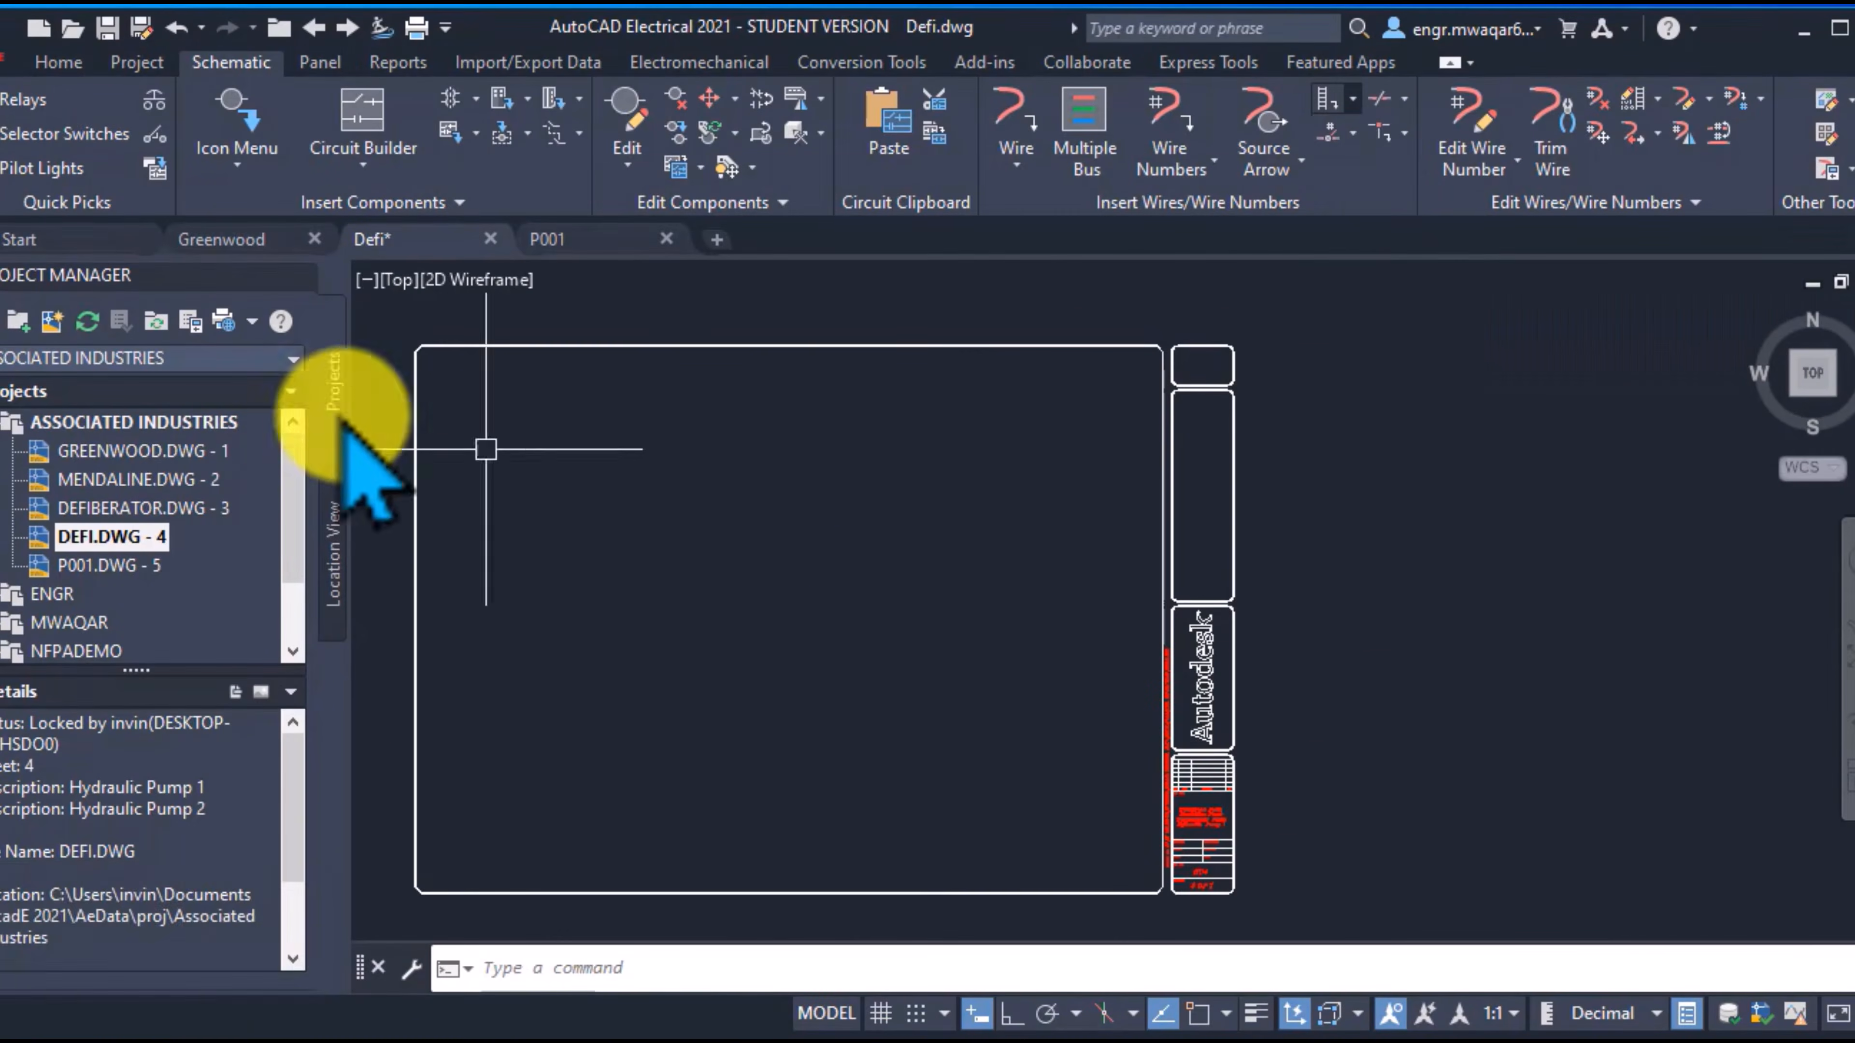
Try to open the X-Y Grid Setup for DEFI.DWG
{"action": "left_click", "coordinate": [1347, 100]}
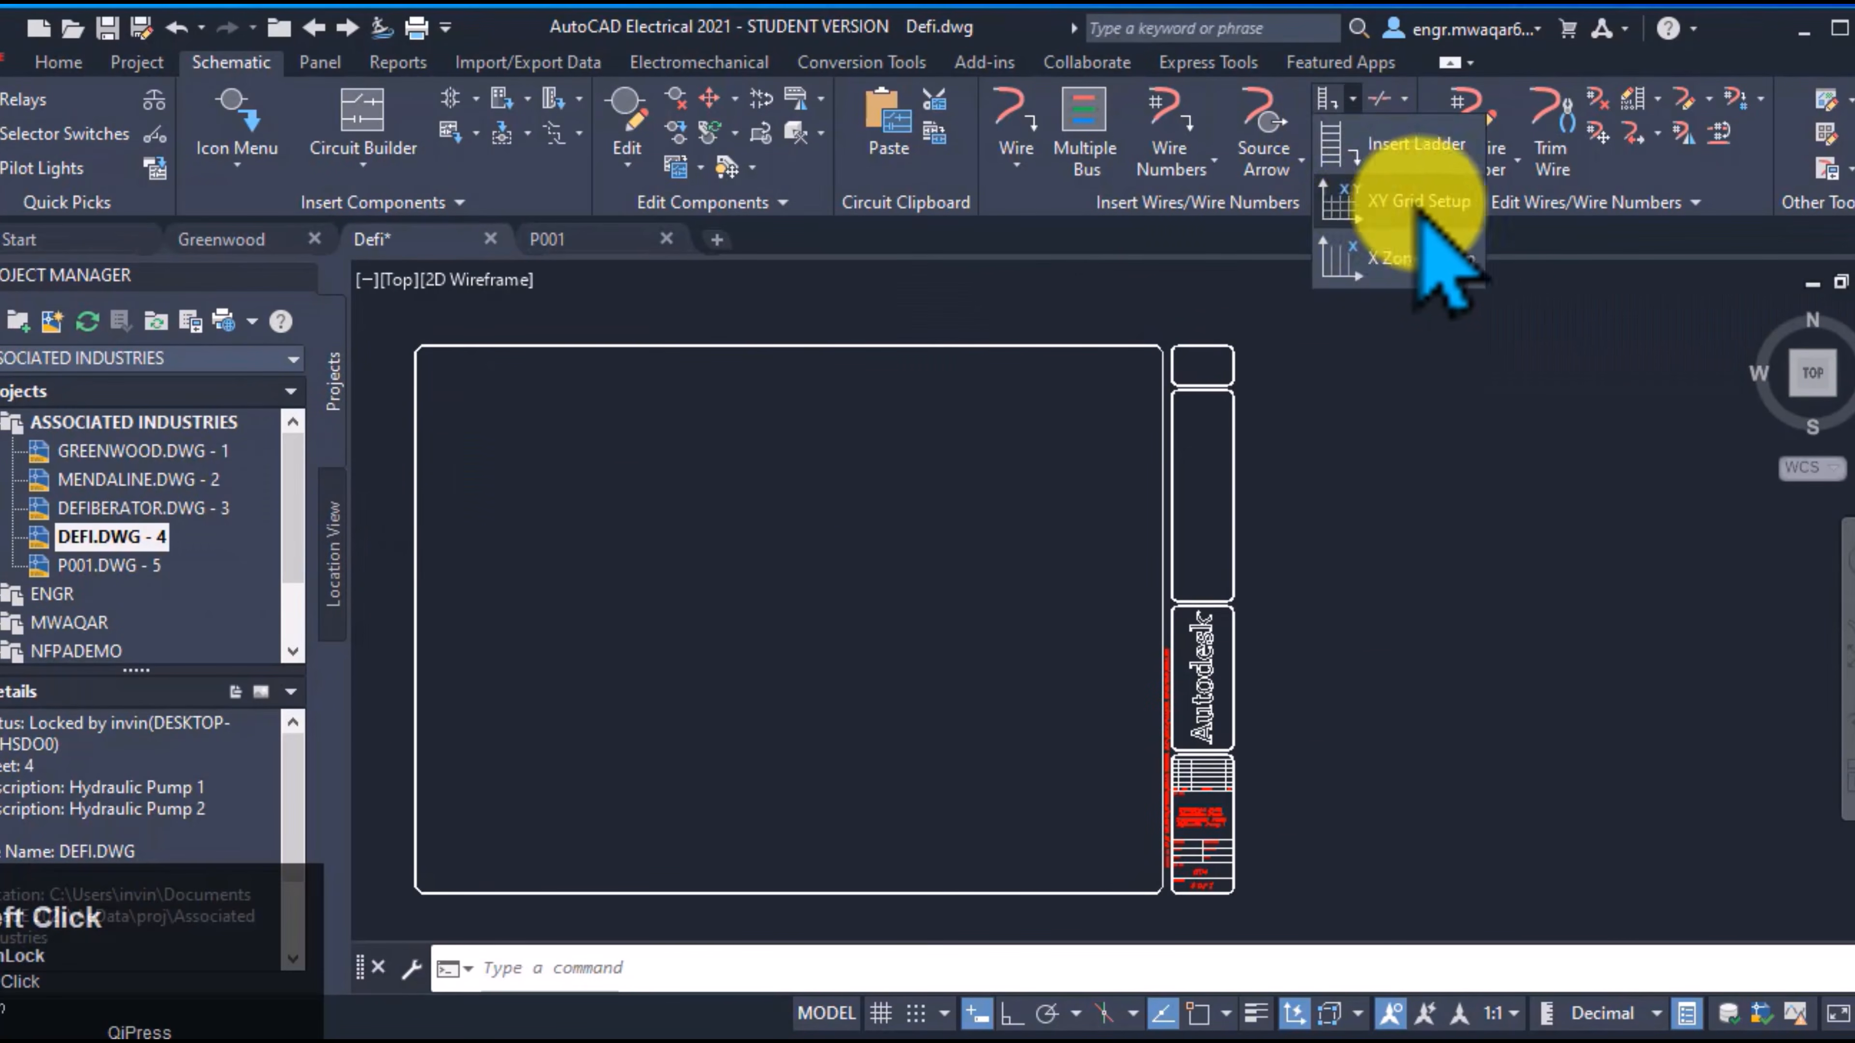
{"action": "left_click", "coordinate": [1391, 209]}
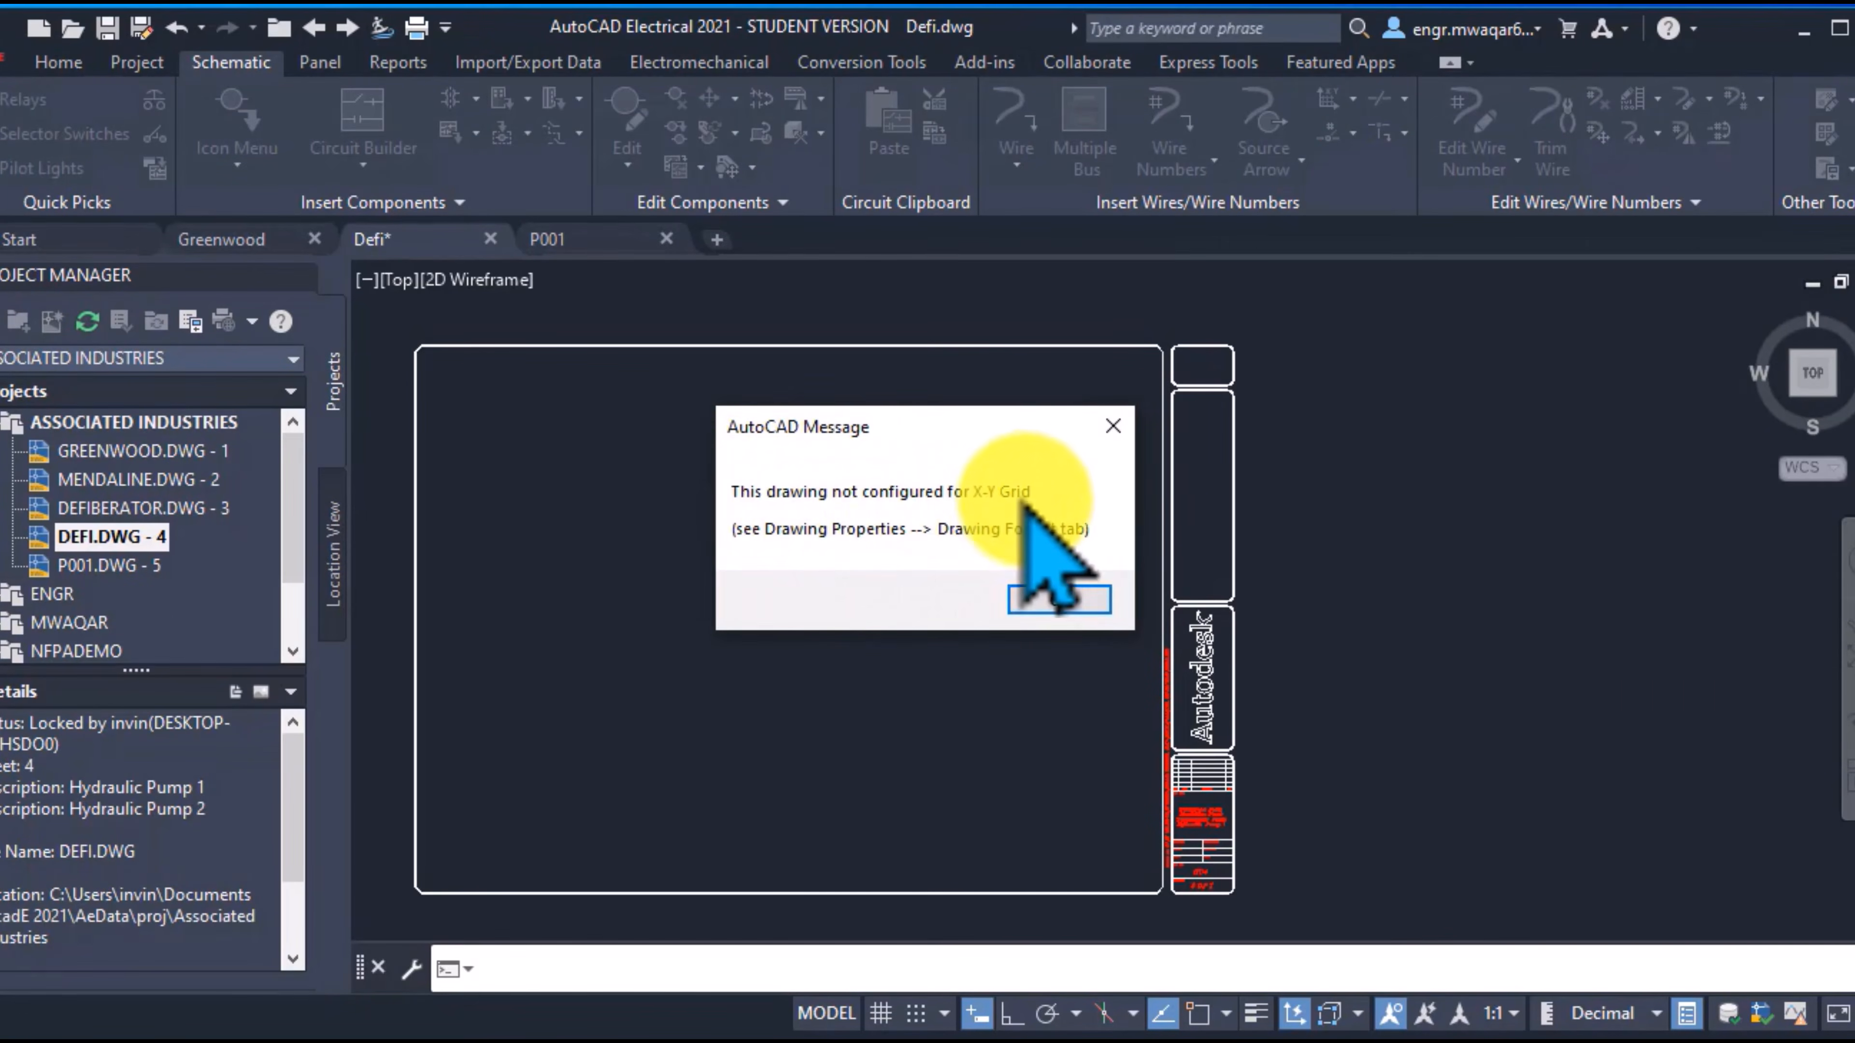
{"action": "left_click", "coordinate": [1059, 599]}
Set the format referencing of DEFI.DWG to X-Y Grid in its drawing properties and accept the existing grid setup
{"action": "right_click", "coordinate": [139, 536]}
{"action": "mouse_move", "coordinate": [227, 769]}
{"action": "left_click", "coordinate": [398, 770]}
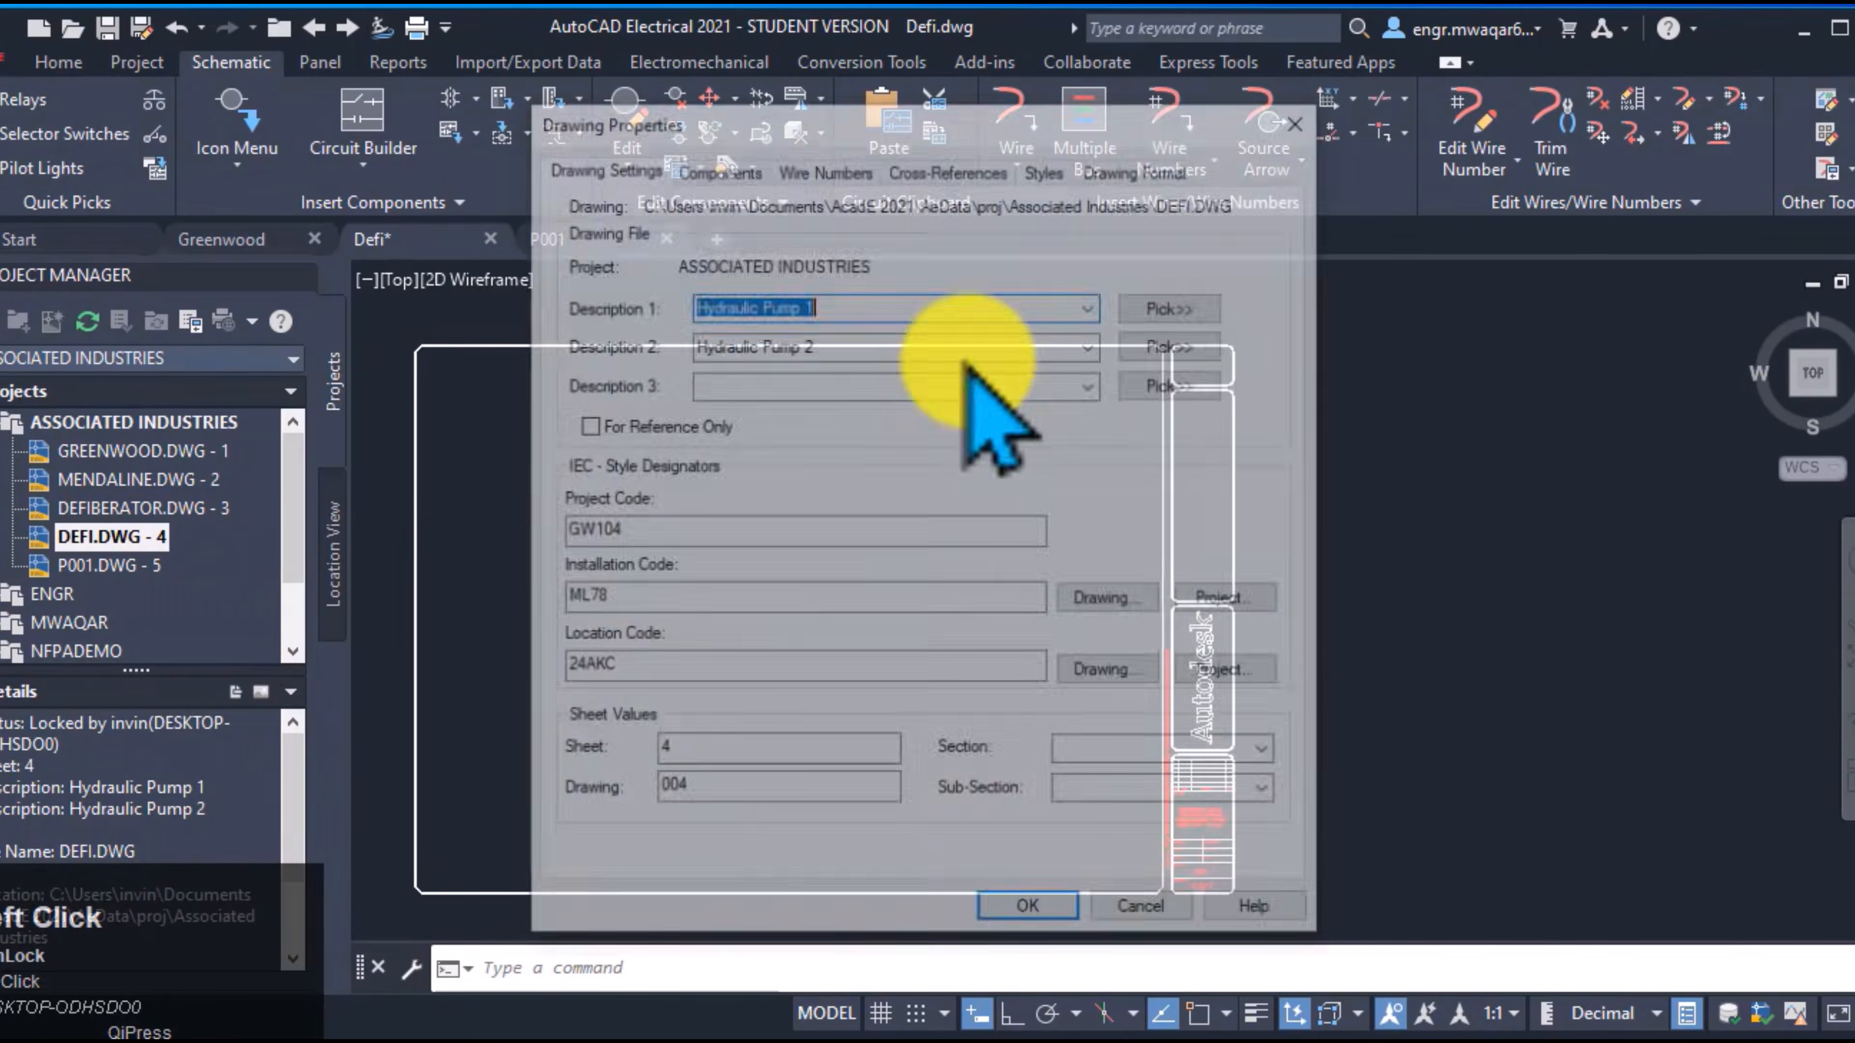
{"action": "left_click", "coordinate": [1138, 166]}
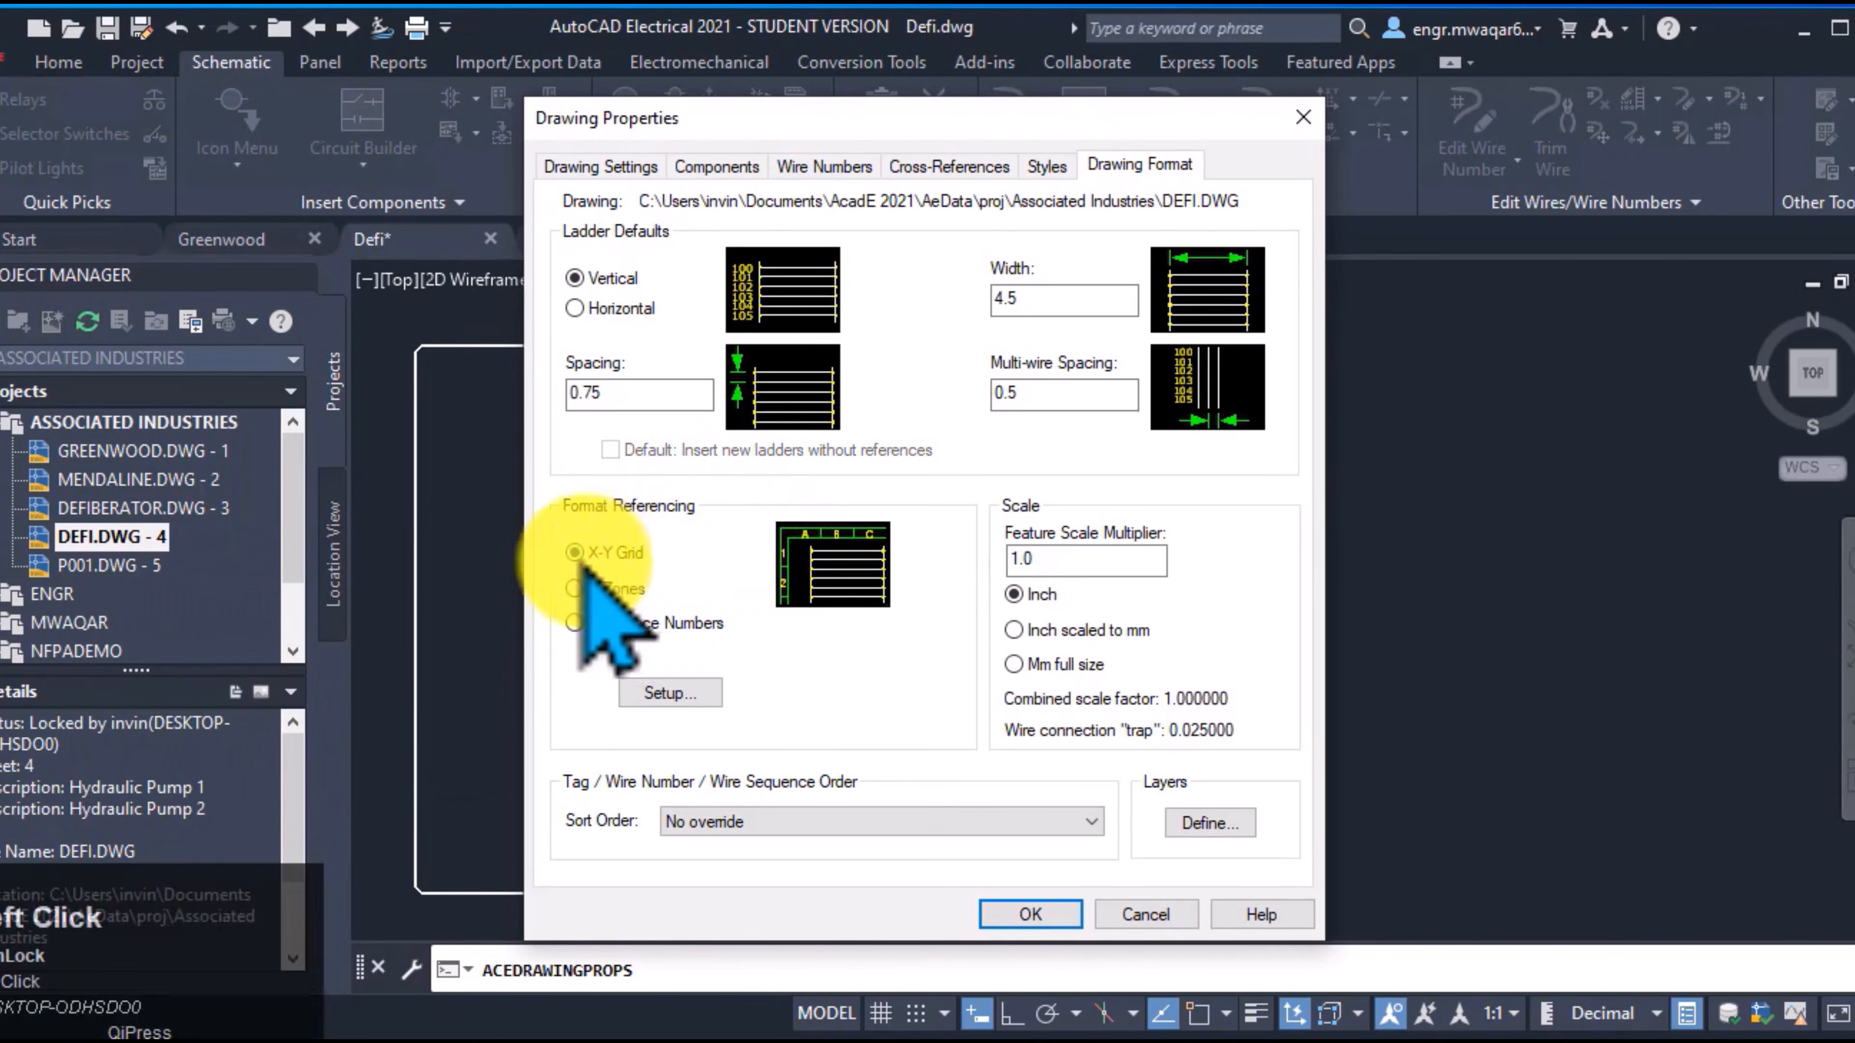
{"action": "left_click", "coordinate": [669, 692]}
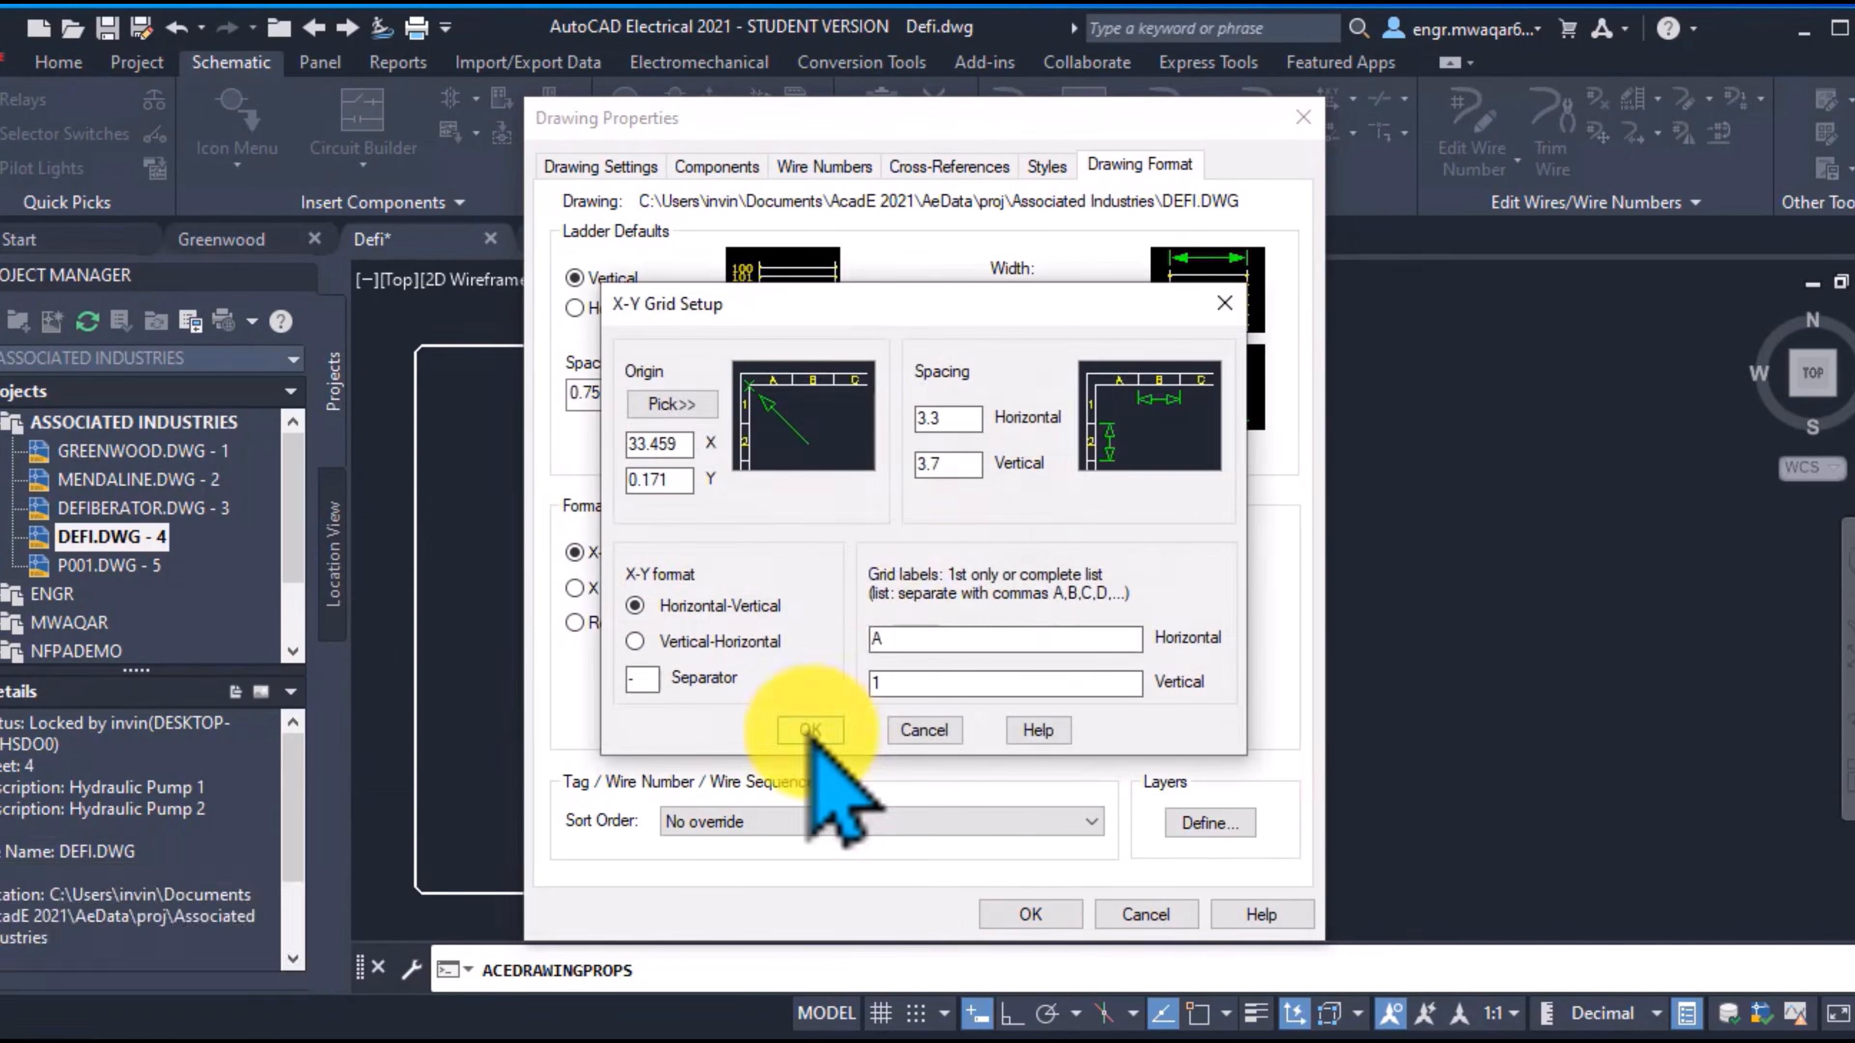
{"action": "left_click", "coordinate": [809, 731]}
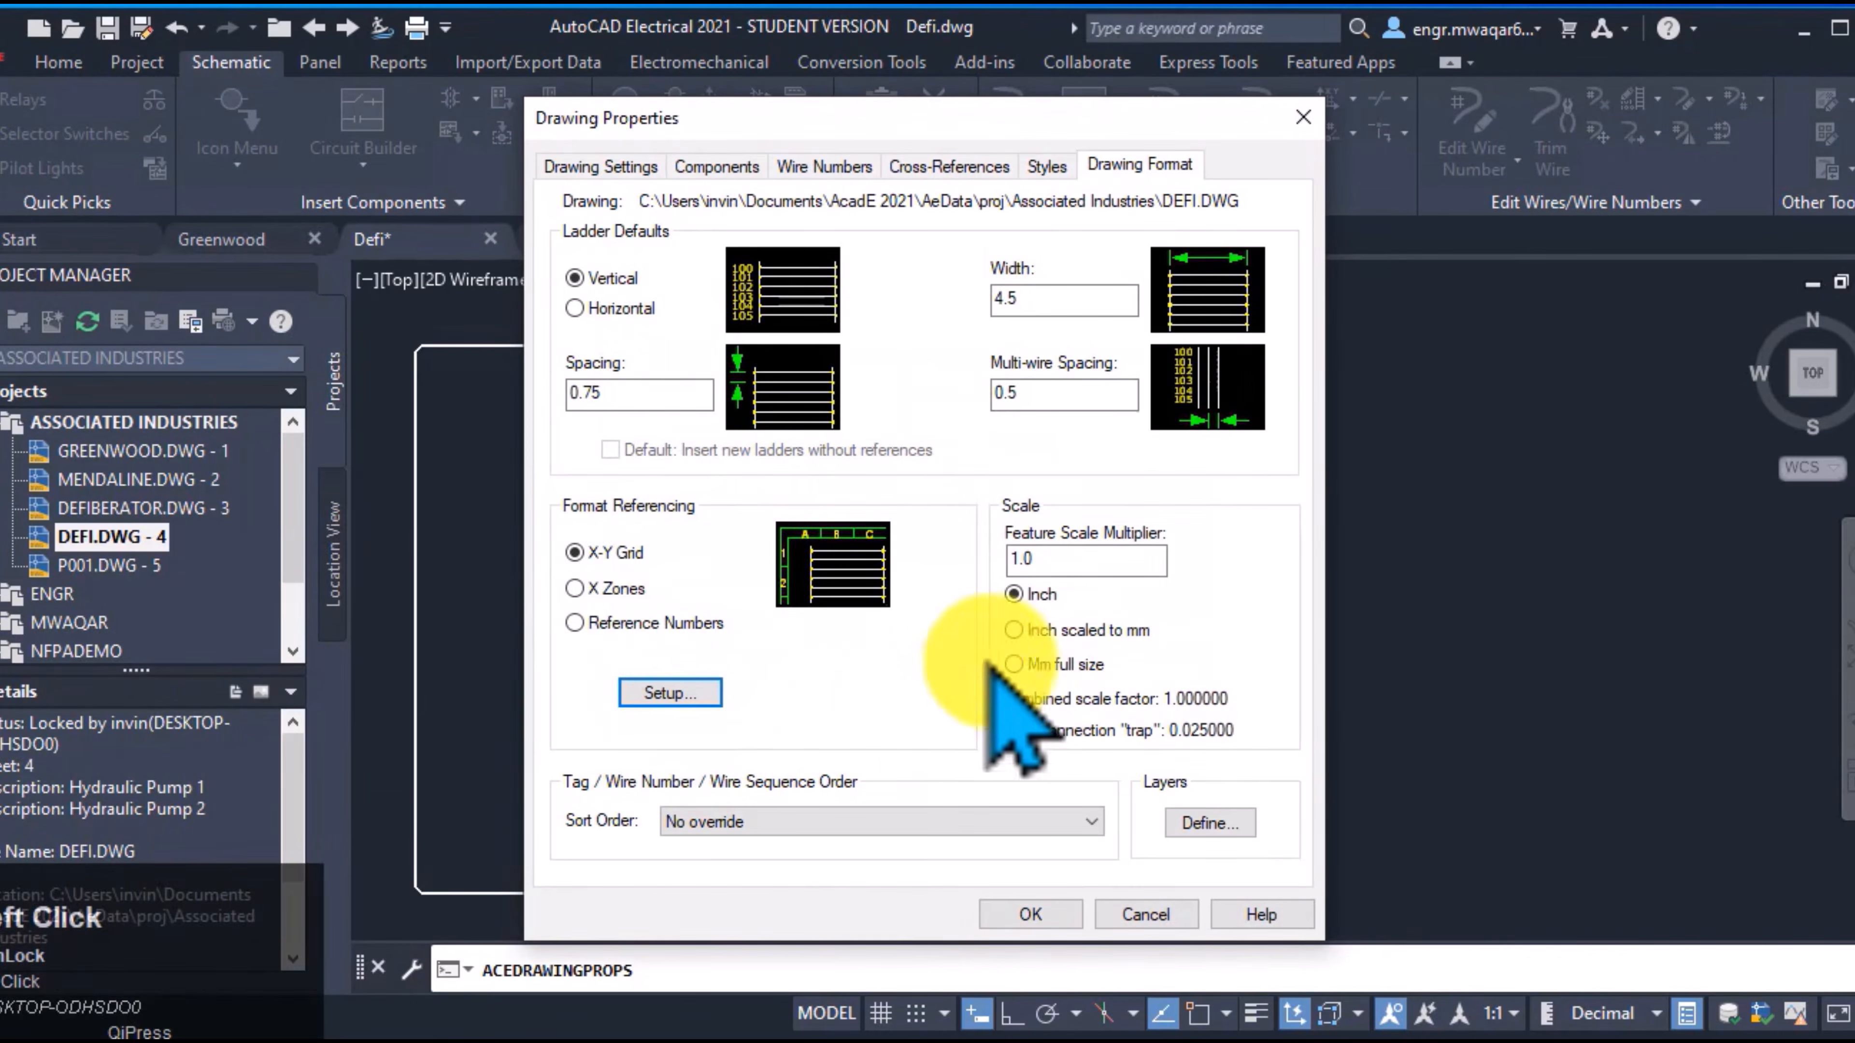
{"action": "left_click", "coordinate": [880, 166]}
{"action": "left_click", "coordinate": [1139, 165]}
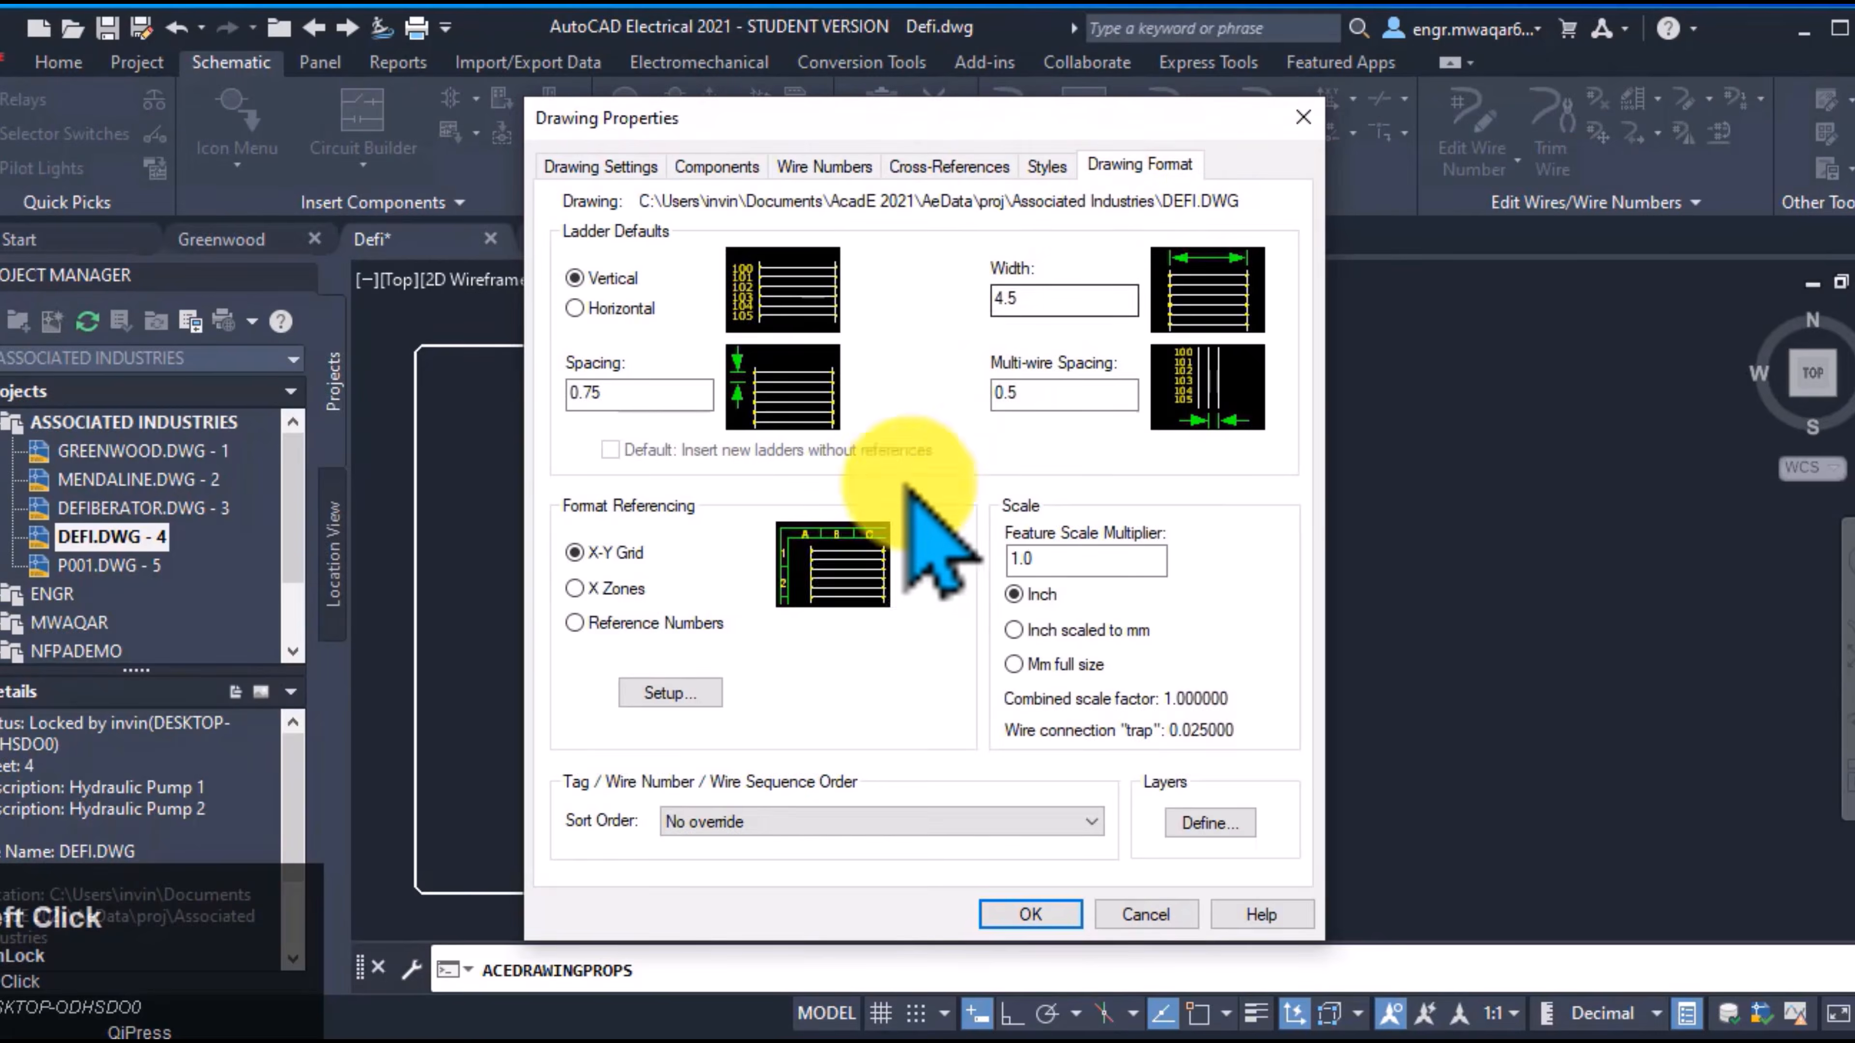
{"action": "left_click", "coordinate": [1030, 915]}
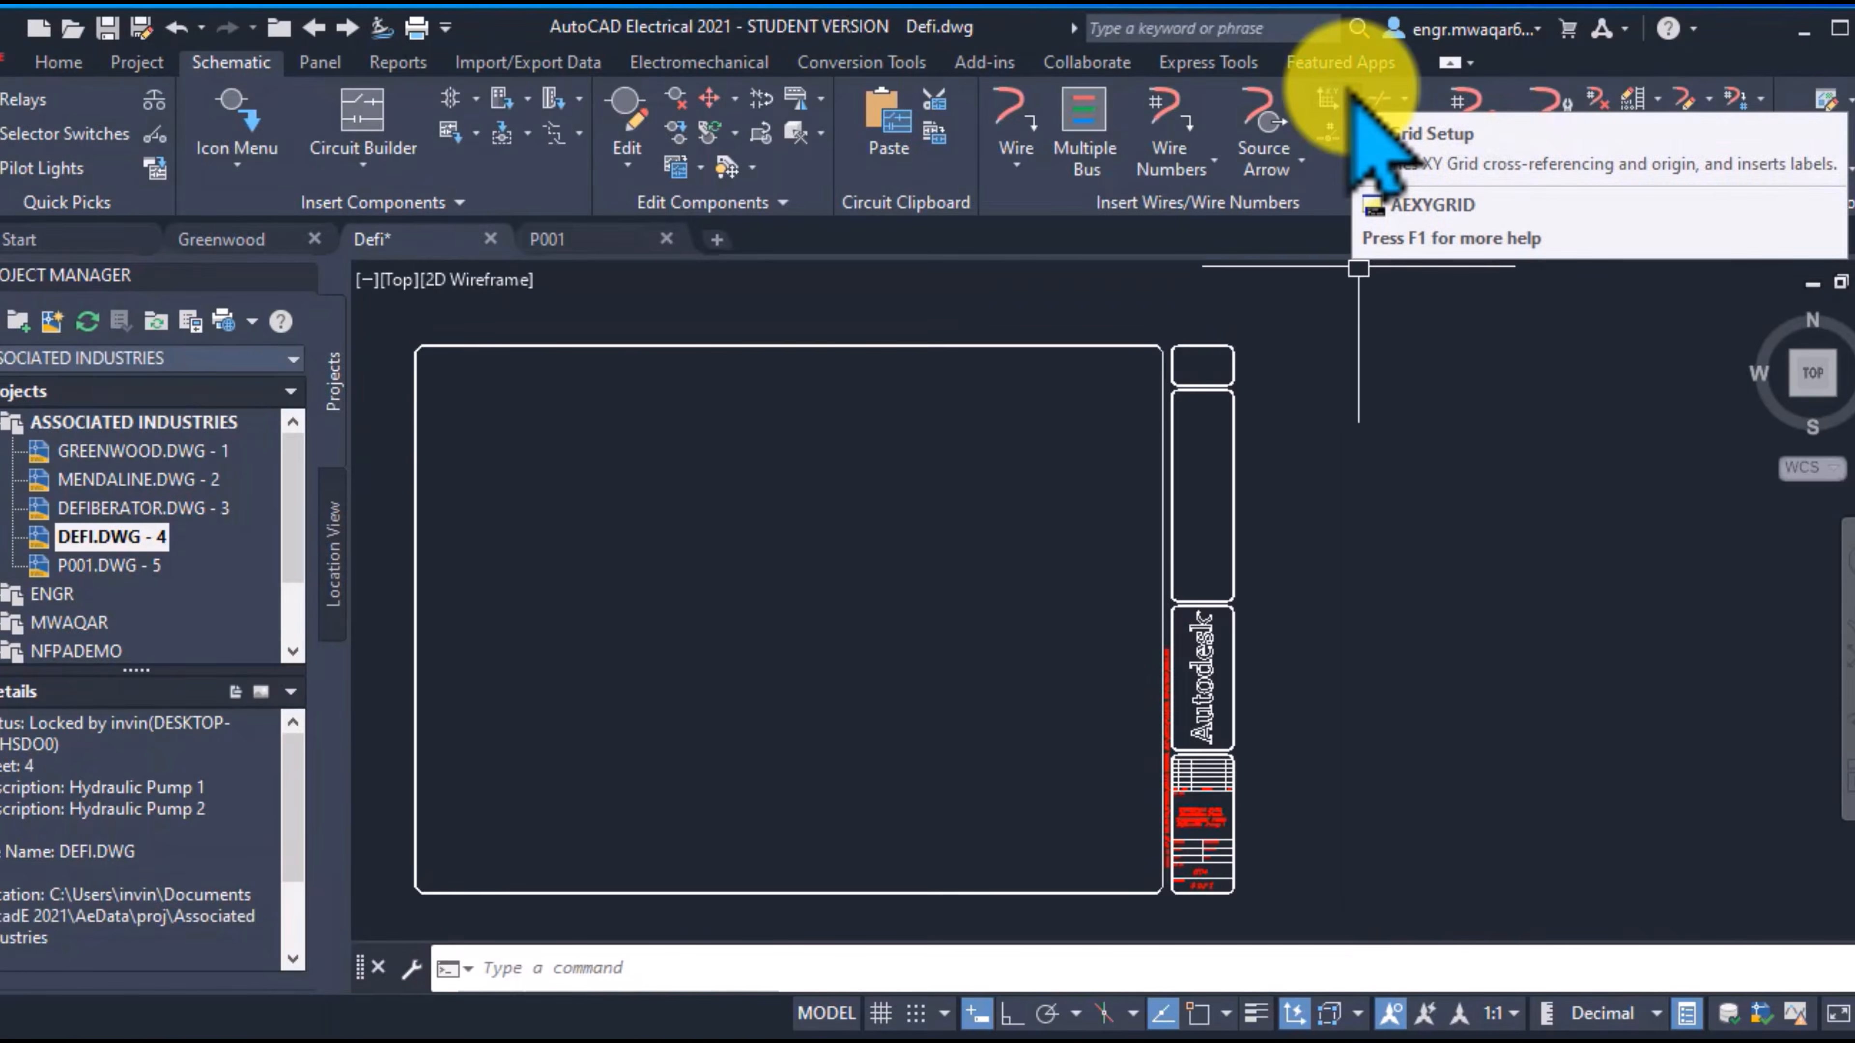
Set the X-Y grid origin to 1.320, 21.156, just inside the upper left corner of the drawing frame
{"action": "left_click", "coordinate": [1351, 98]}
{"action": "left_click", "coordinate": [1350, 206]}
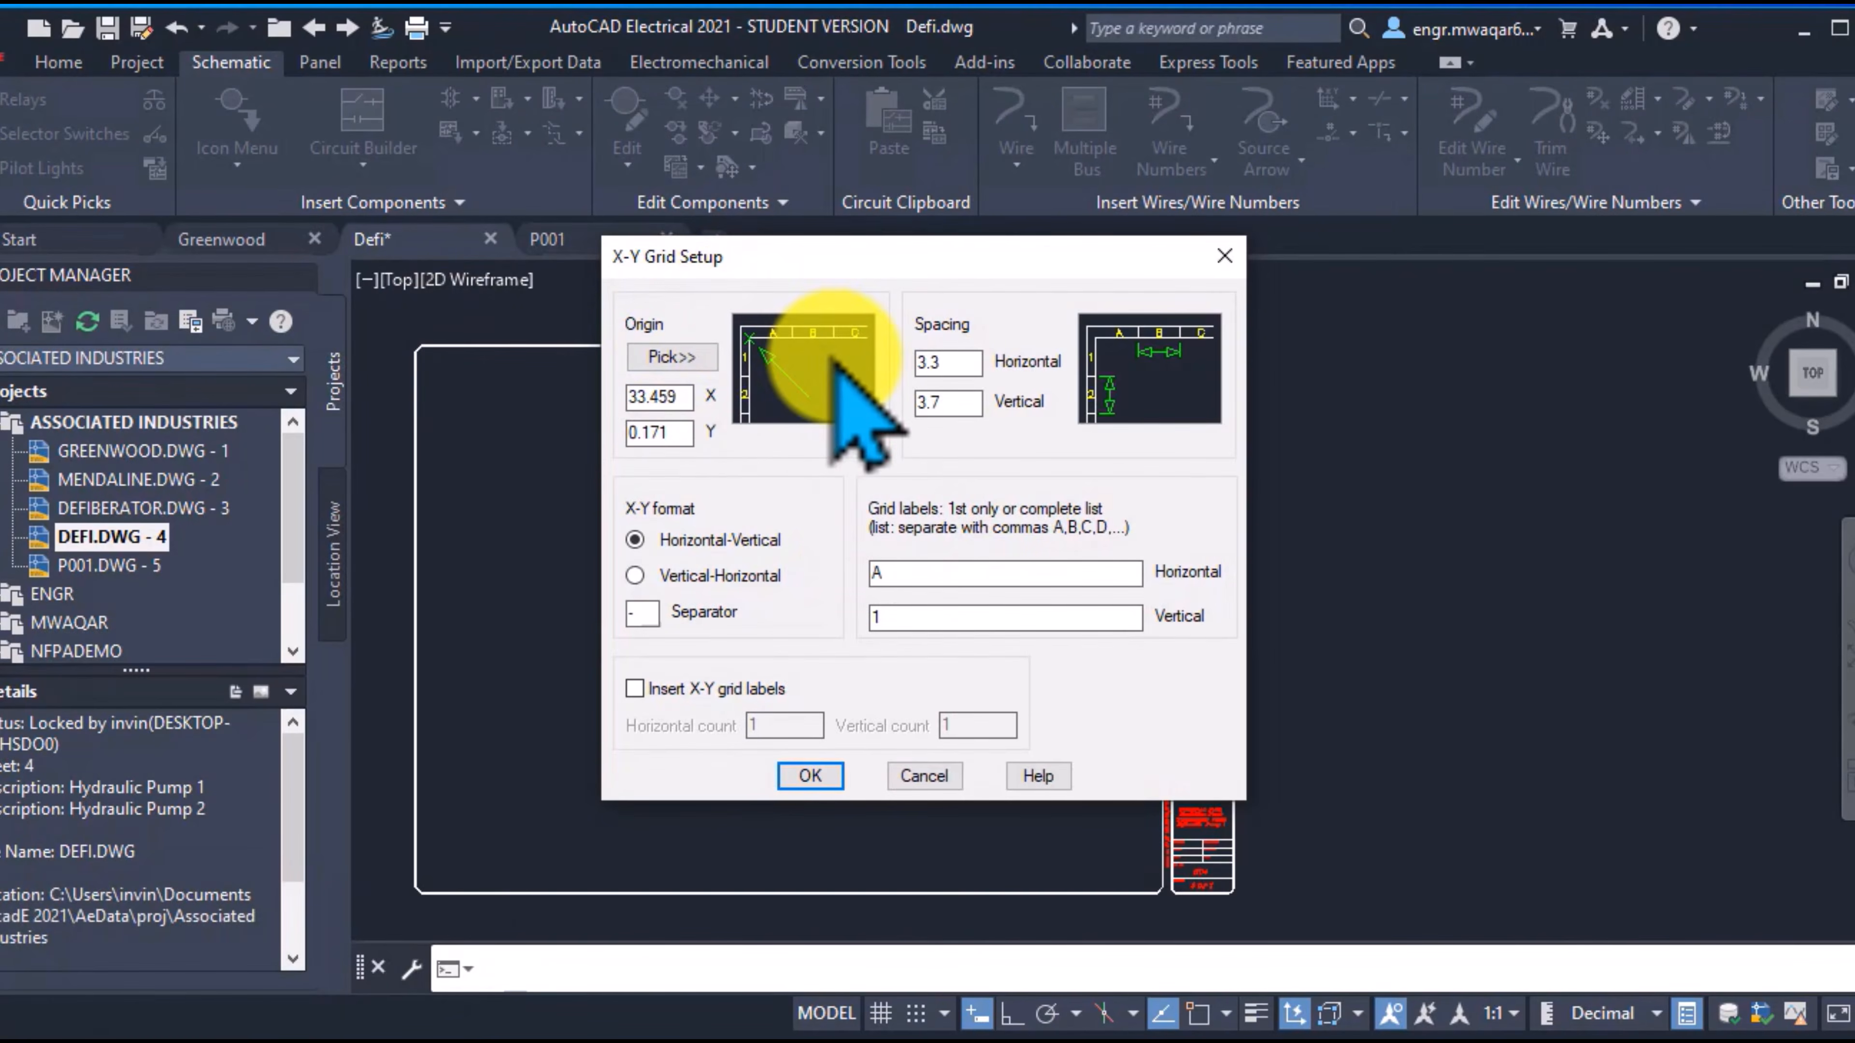
{"action": "left_click", "coordinate": [672, 357]}
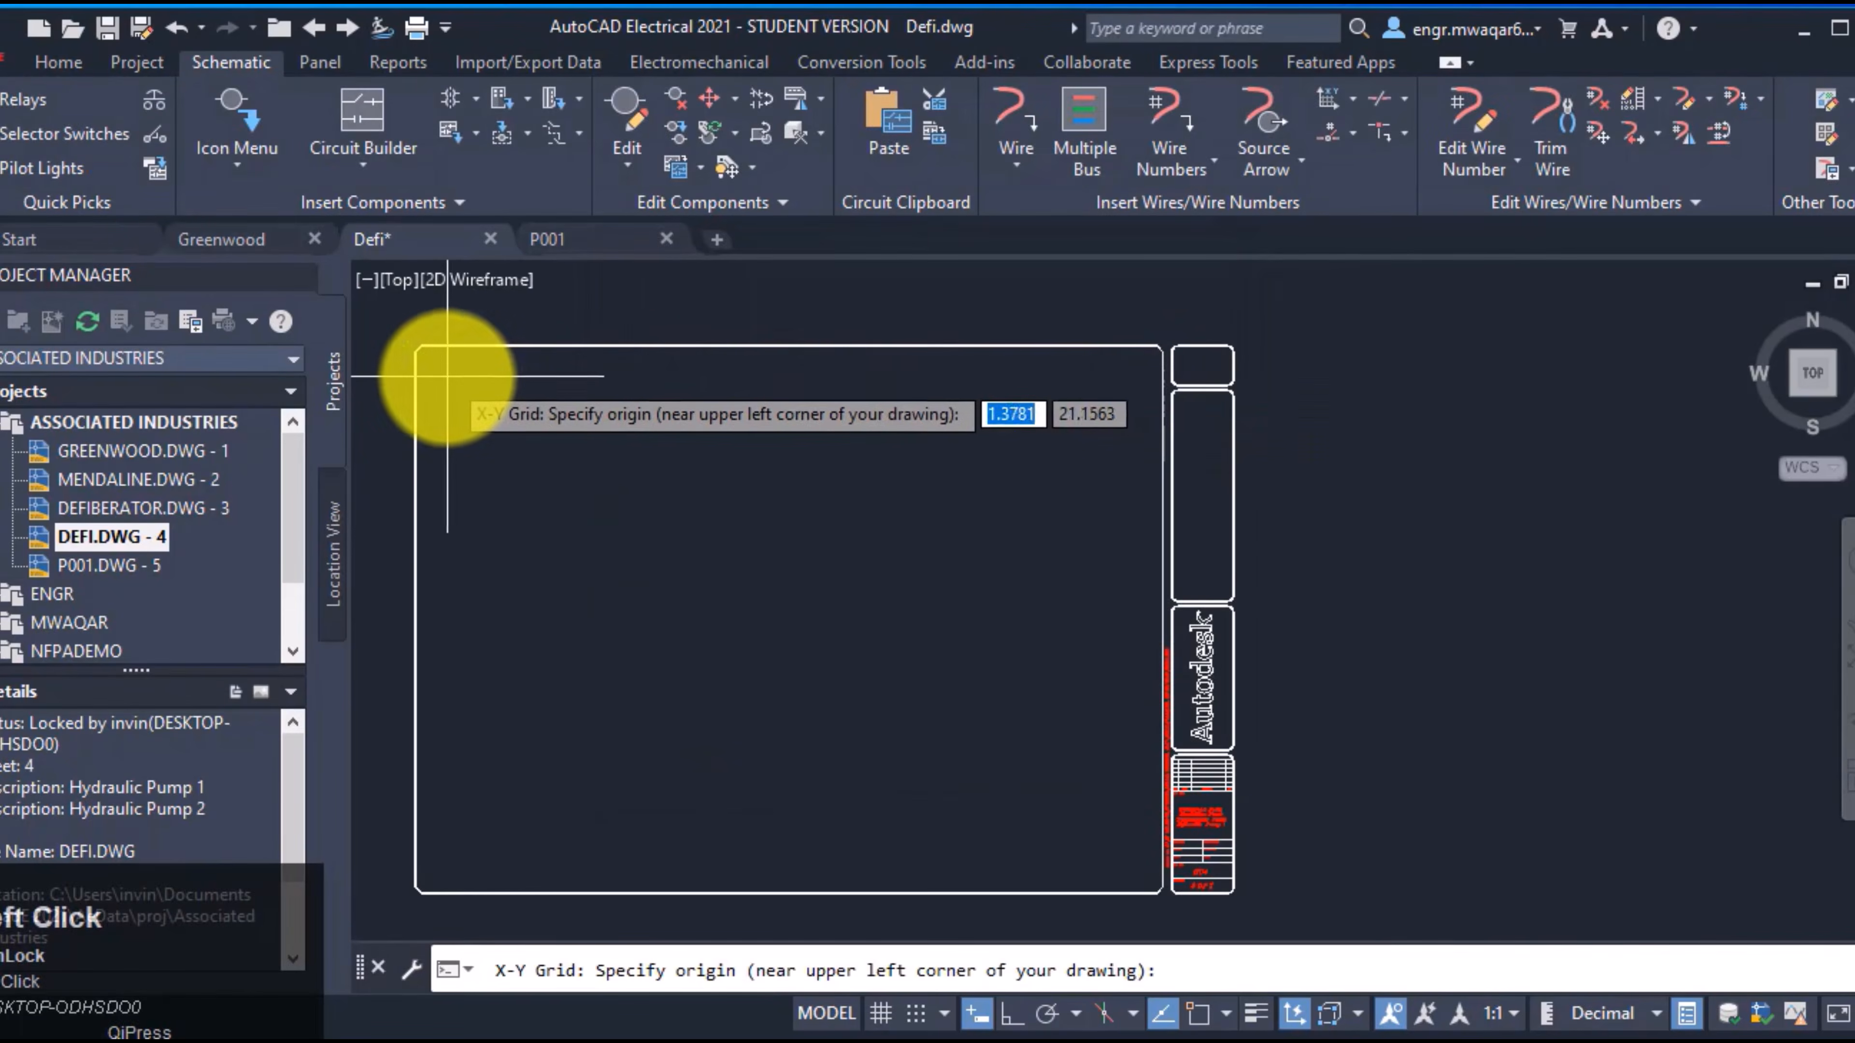
{"action": "left_click", "coordinate": [442, 379]}
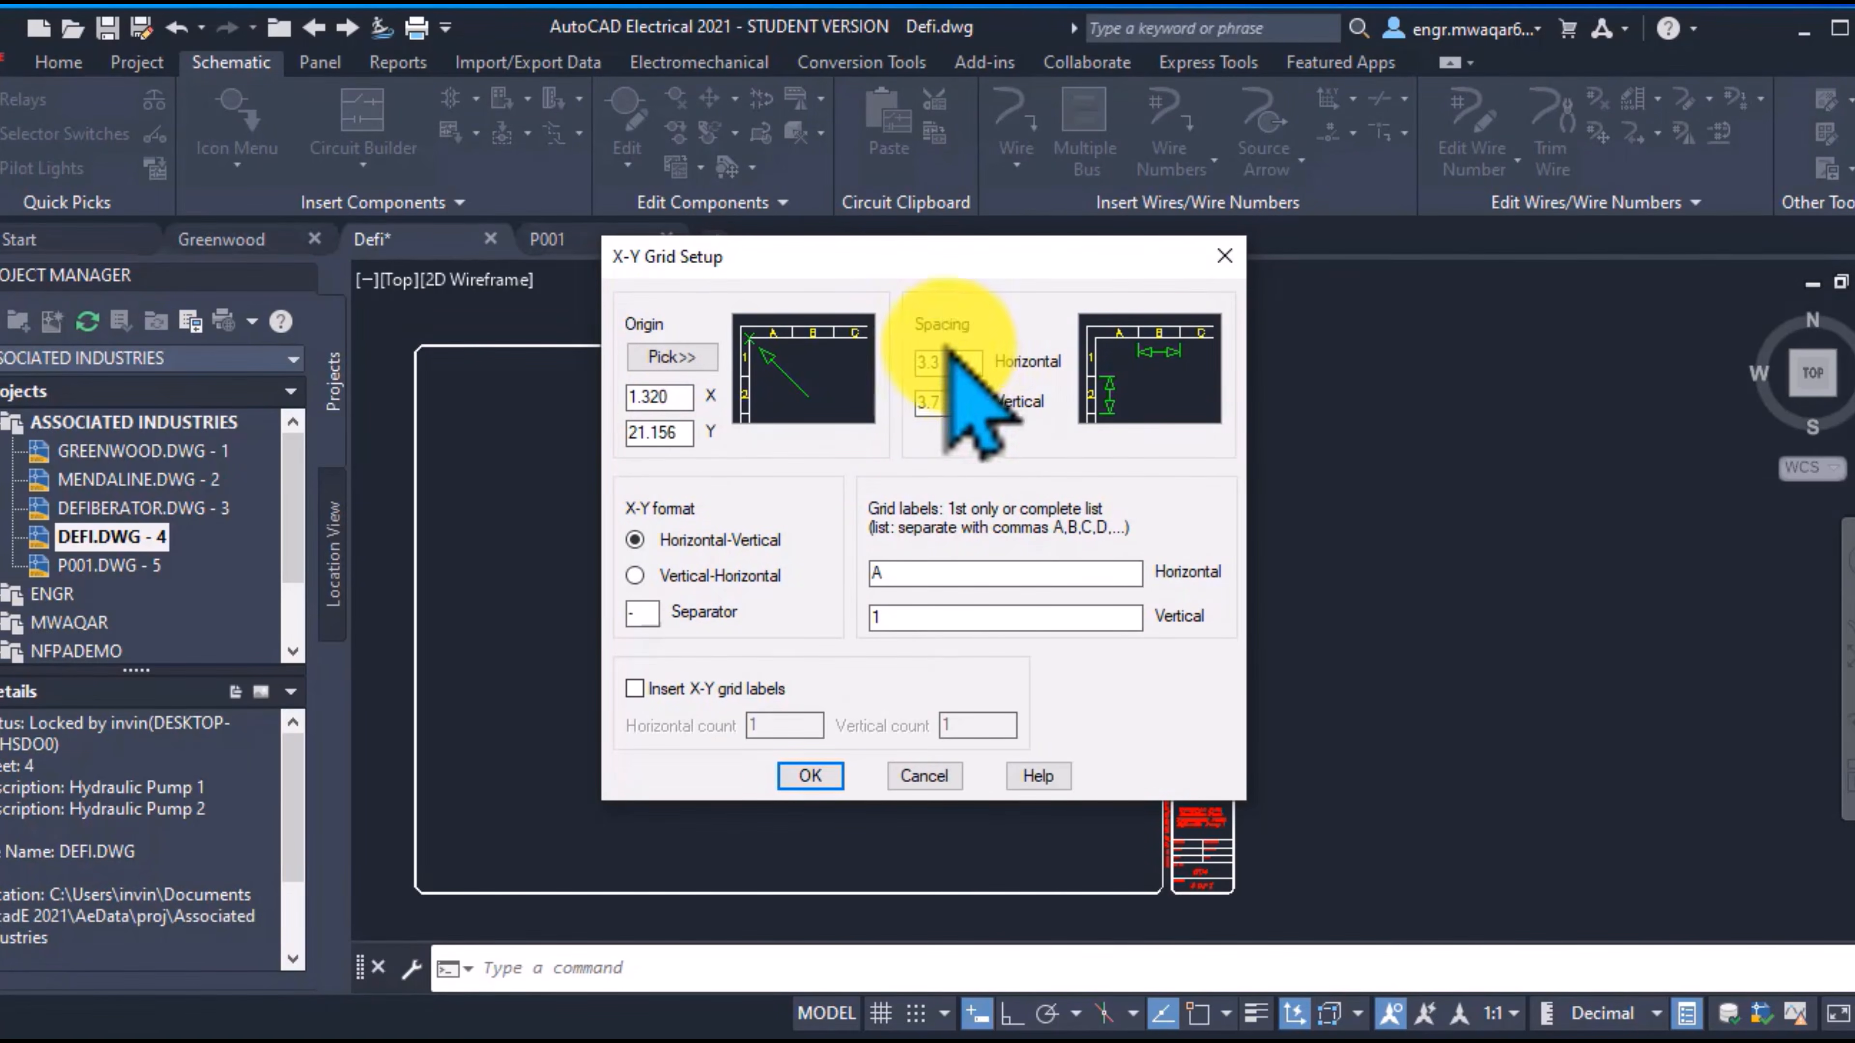
{"action": "left_click", "coordinate": [947, 361]}
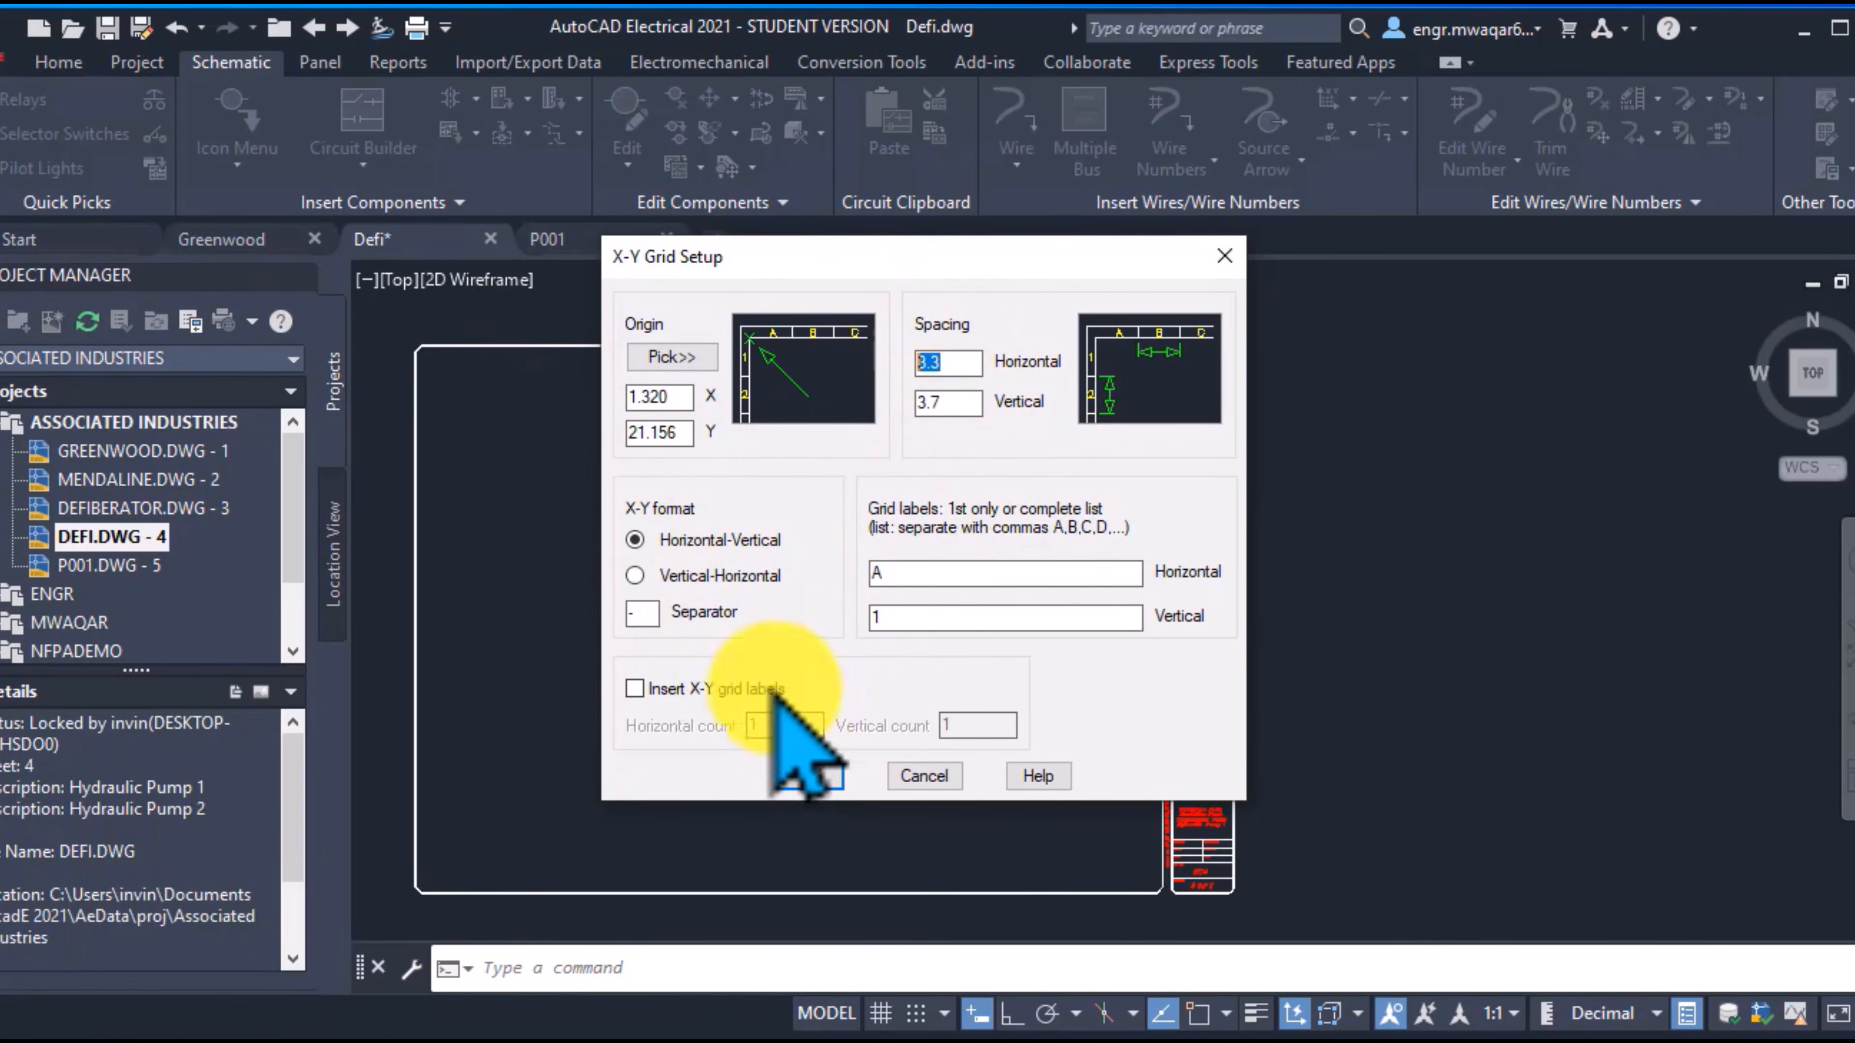
{"action": "left_click", "coordinate": [810, 775]}
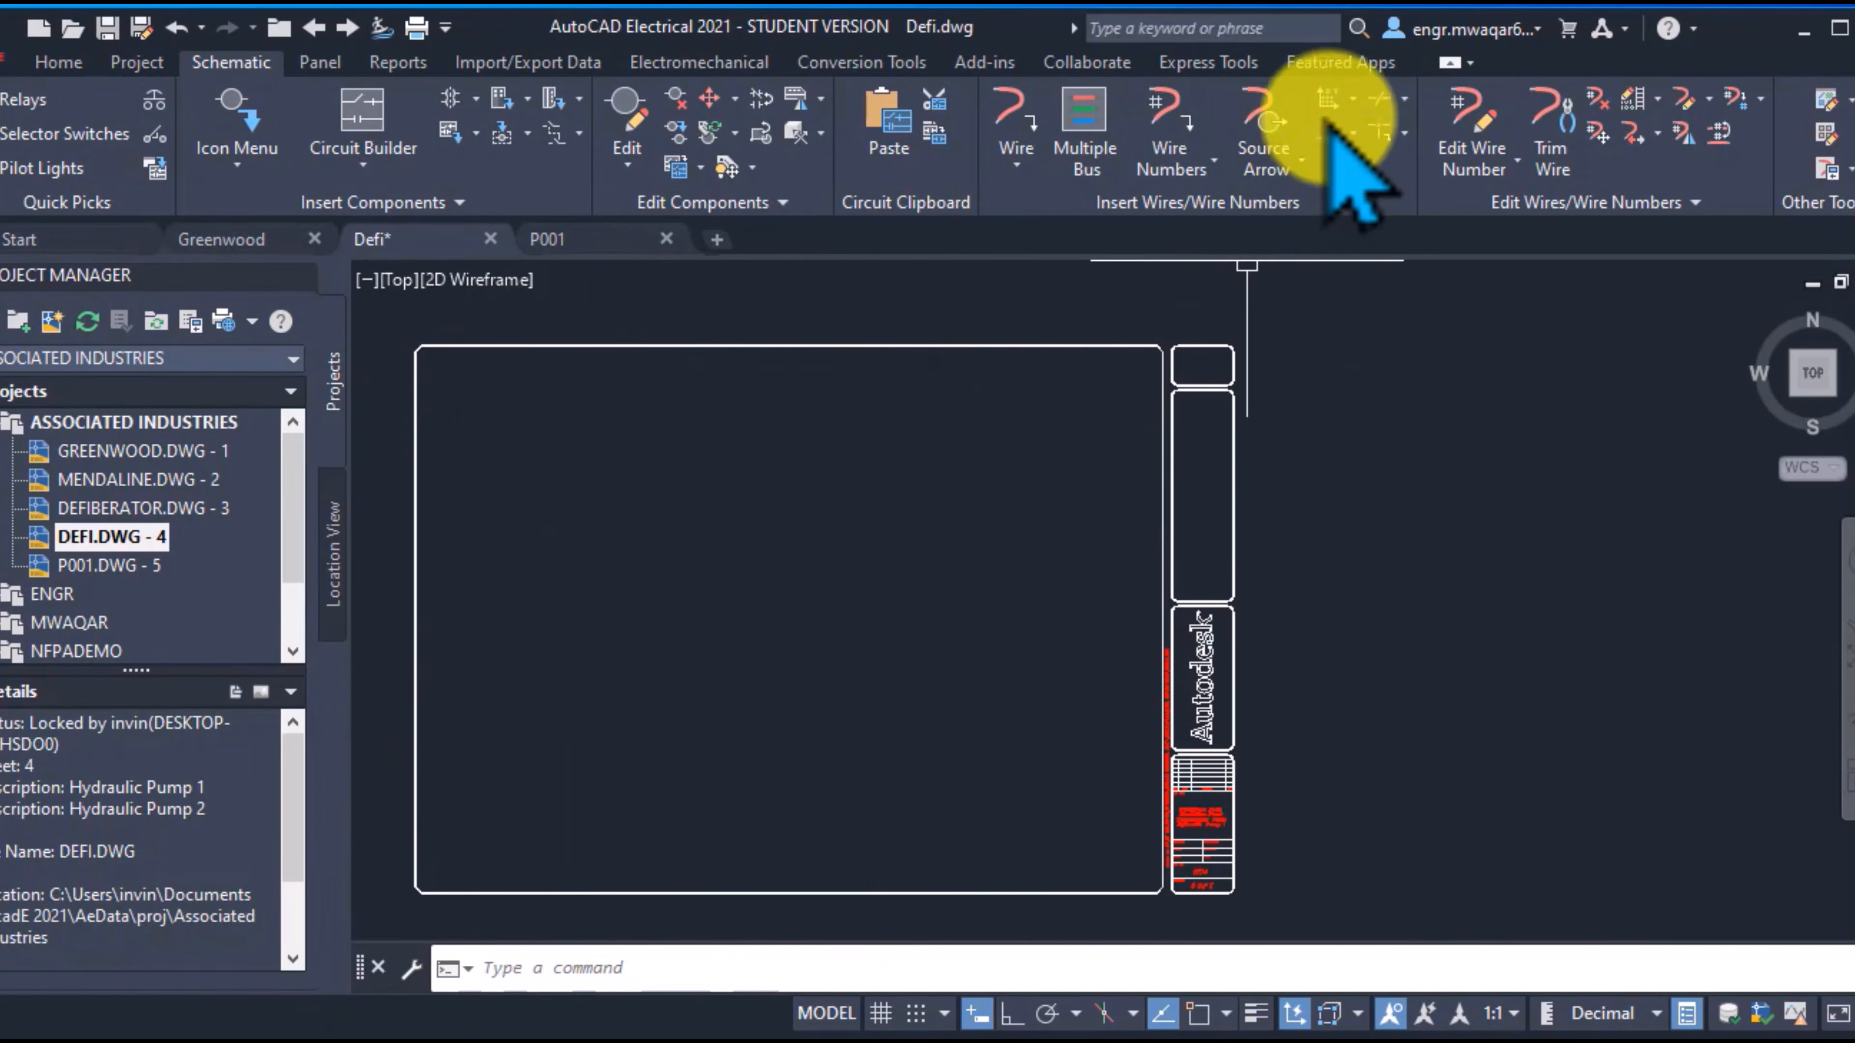
Move the X-Y grid origin to the frame's upper left corner at -0.082, 22.557 and insert 10 horizontal and 6 vertical grid labels
{"action": "left_click", "coordinate": [1352, 102]}
{"action": "left_click", "coordinate": [1395, 252]}
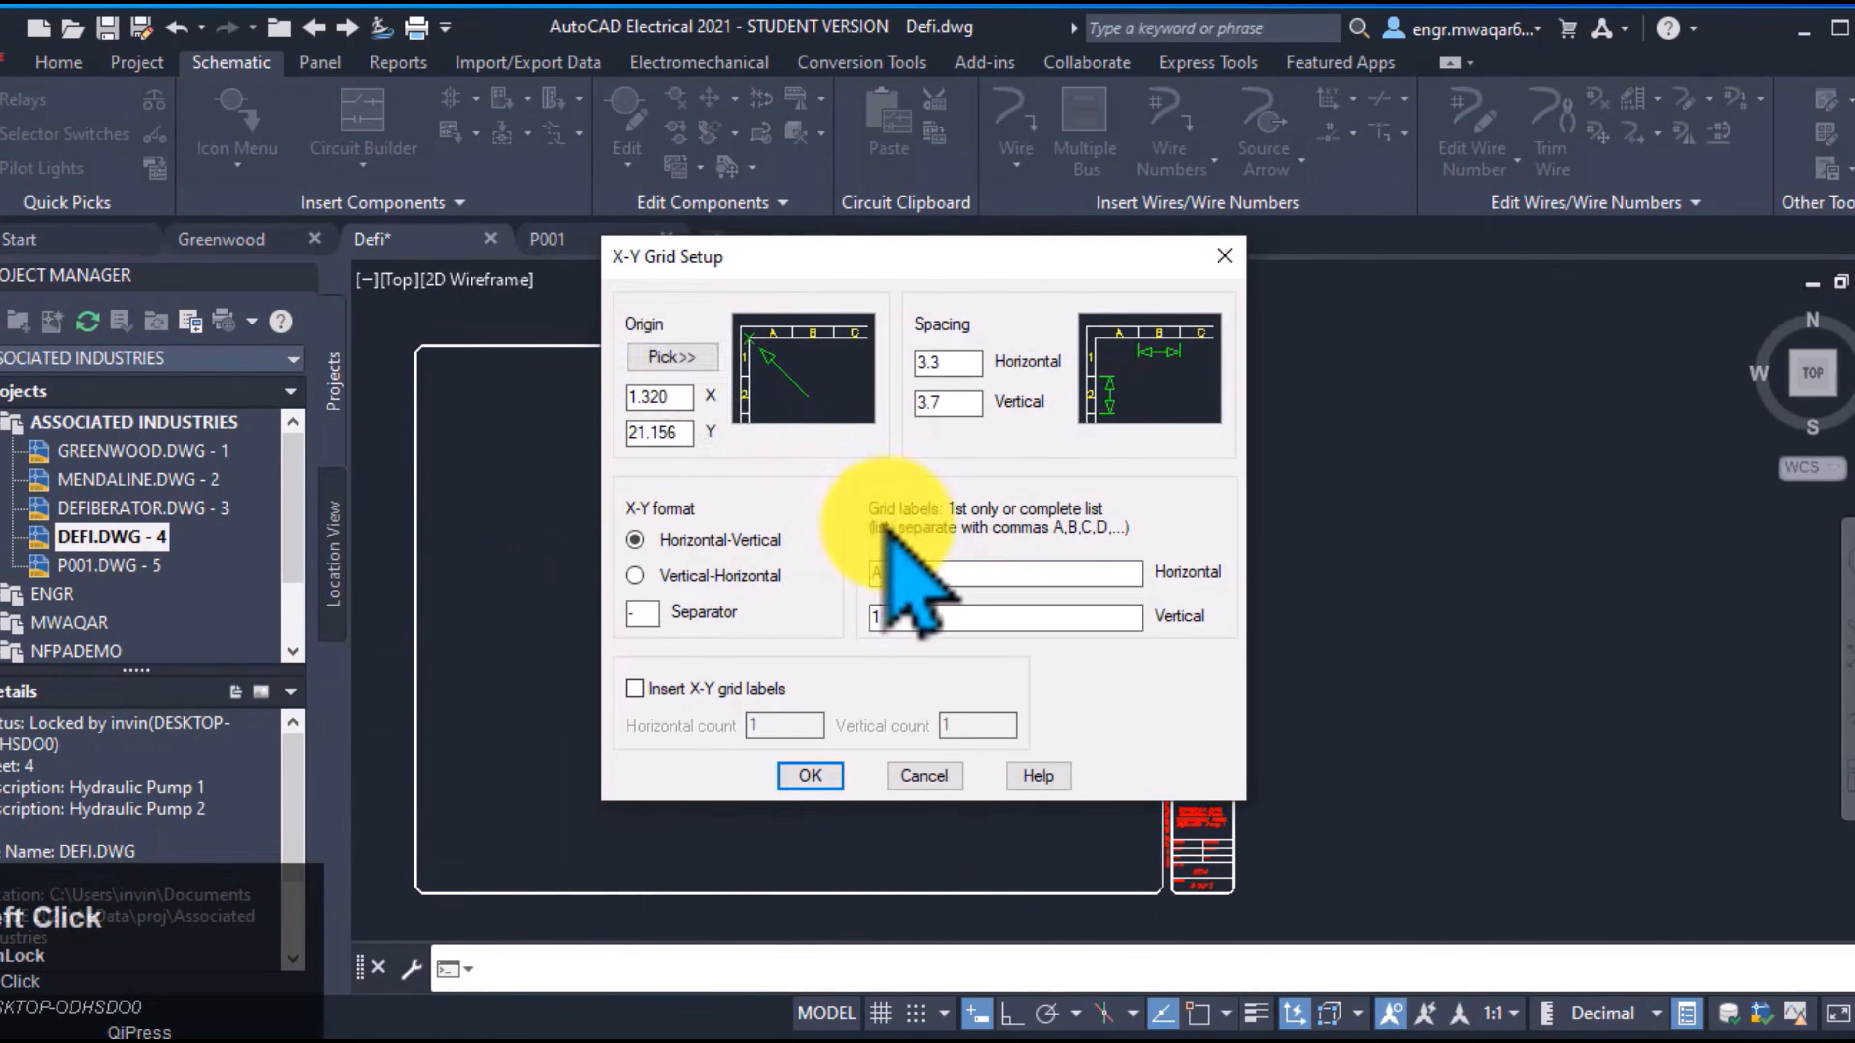
{"action": "left_click", "coordinate": [674, 358]}
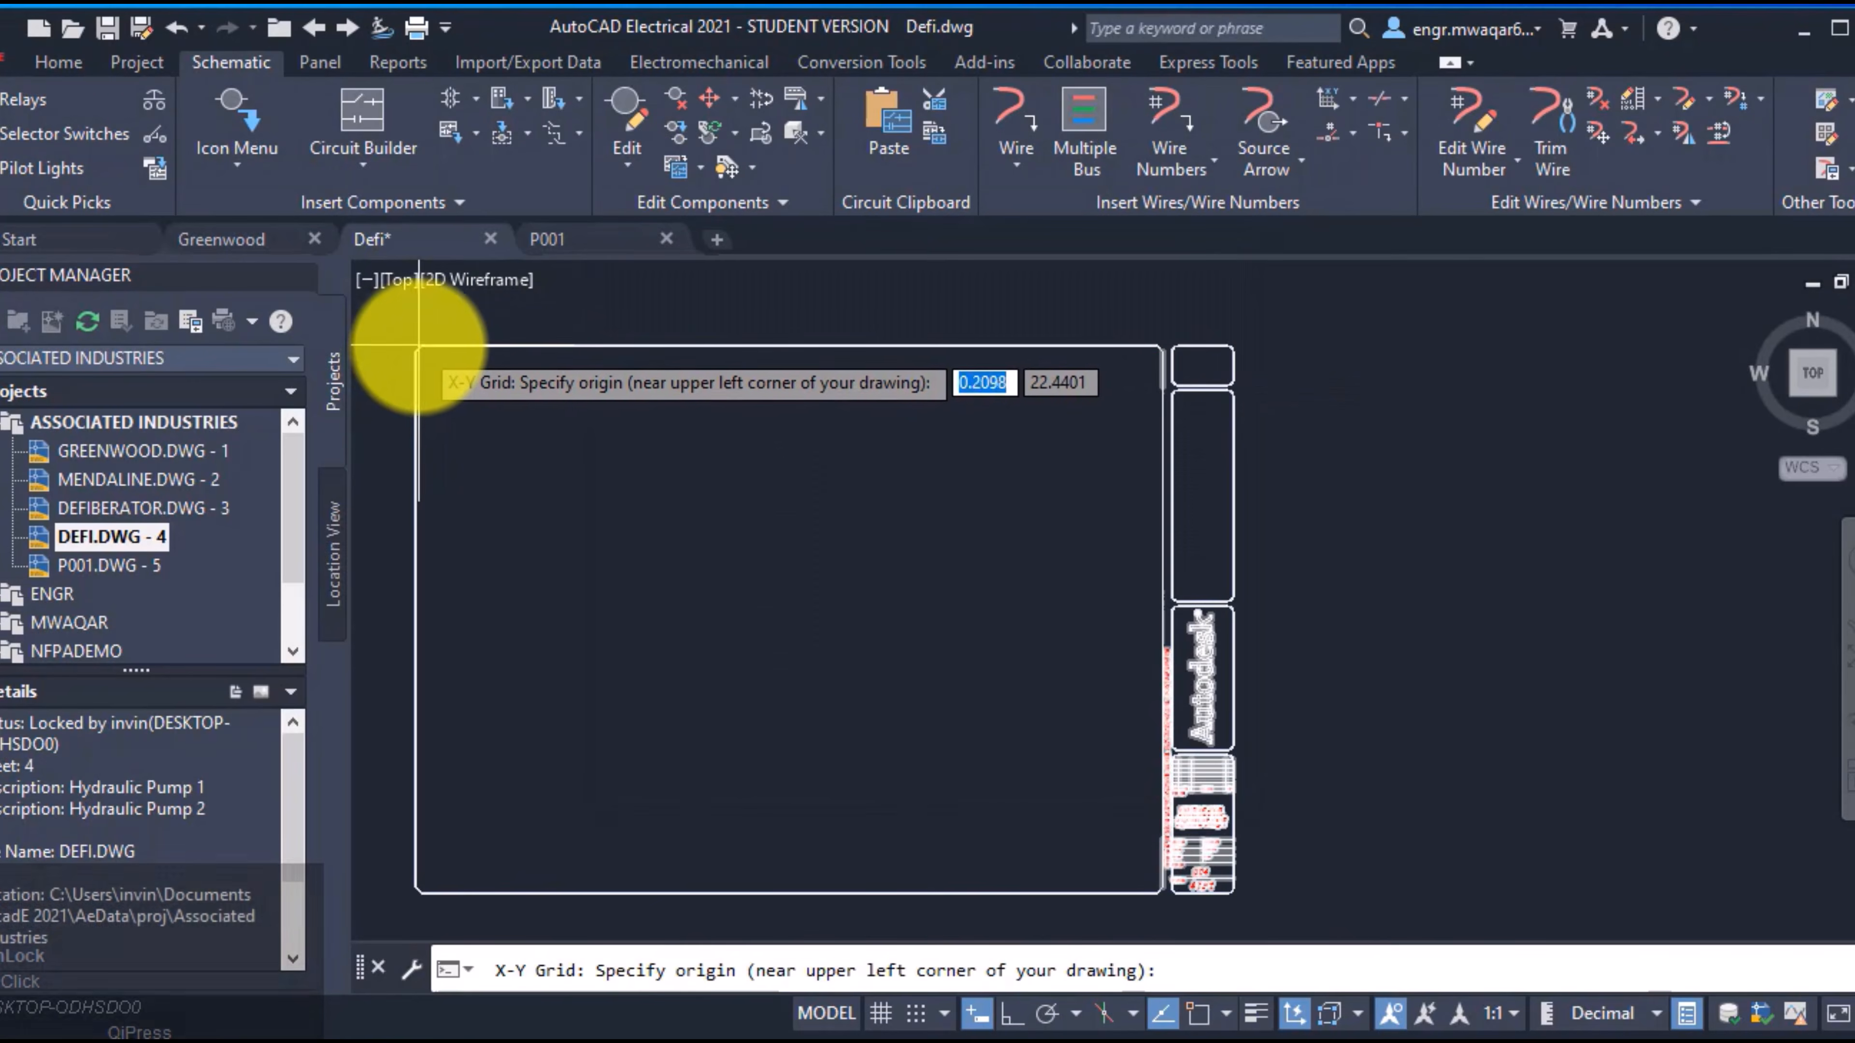
{"action": "left_click", "coordinate": [411, 339]}
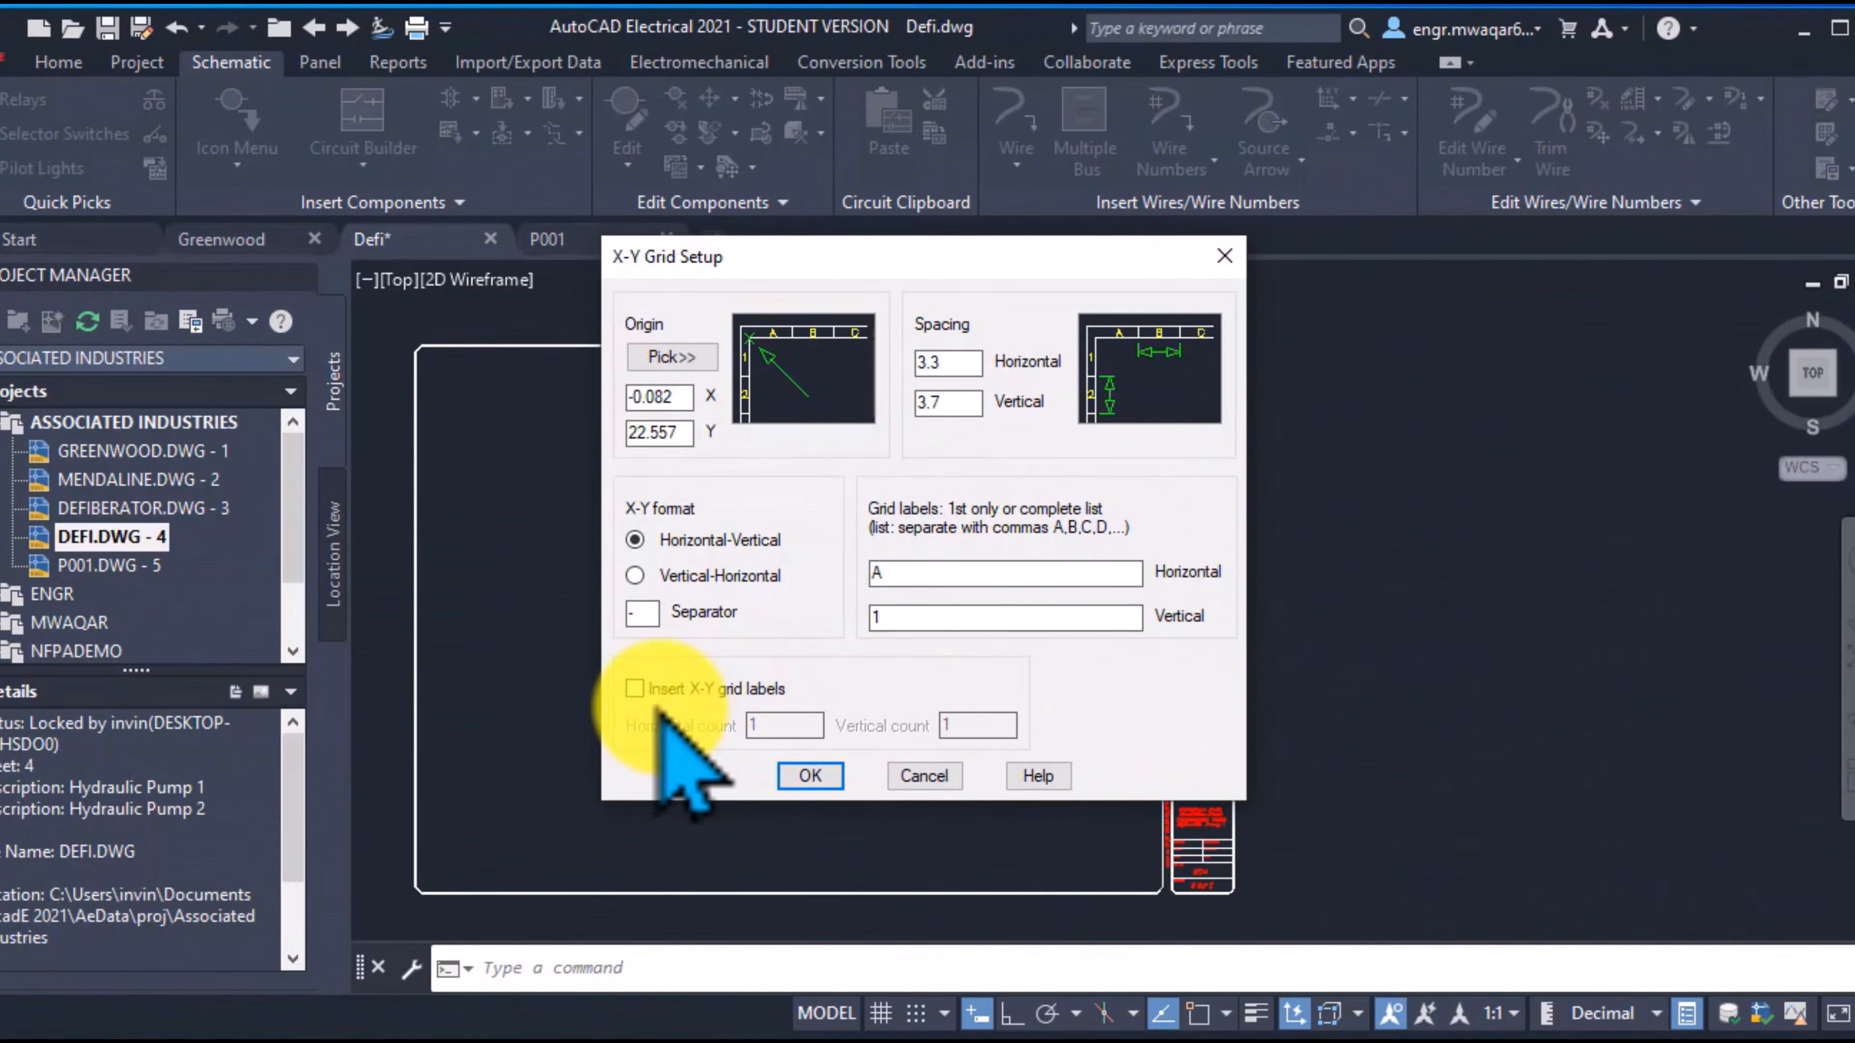
{"action": "left_click", "coordinate": [635, 691]}
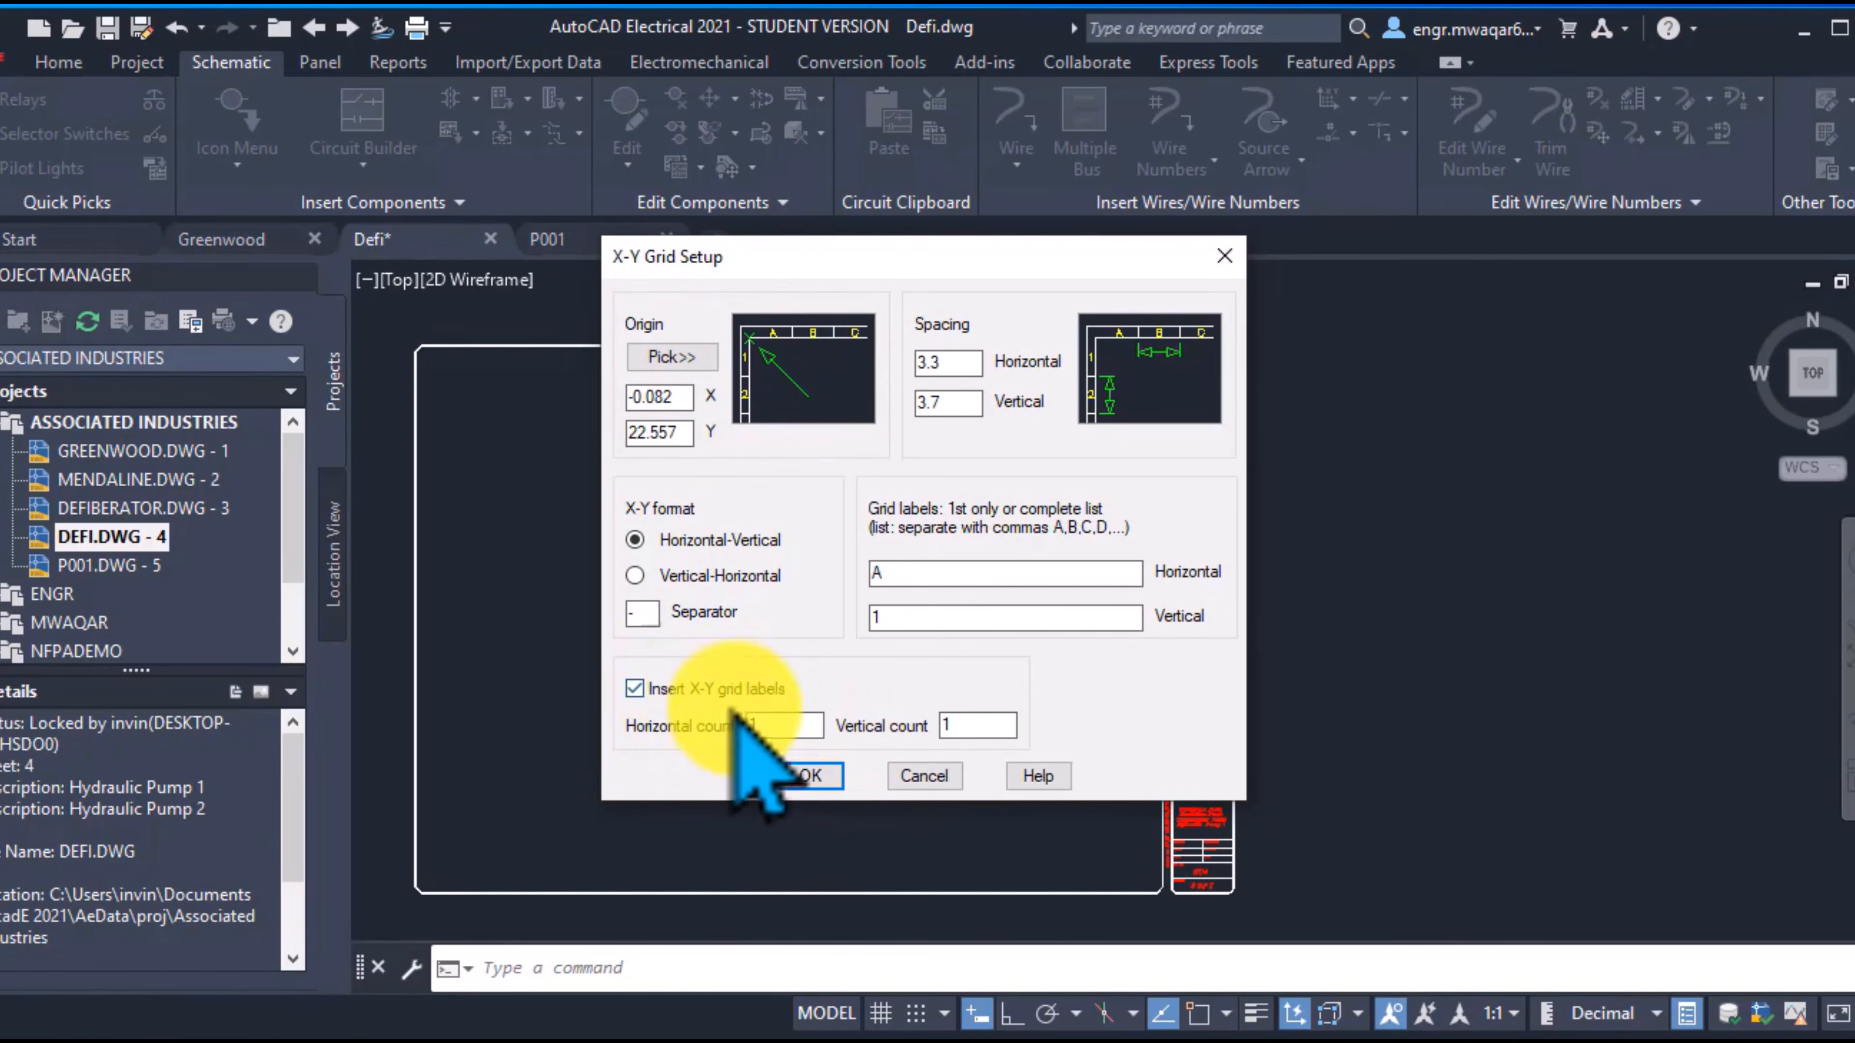
{"action": "left_click", "coordinate": [768, 725]}
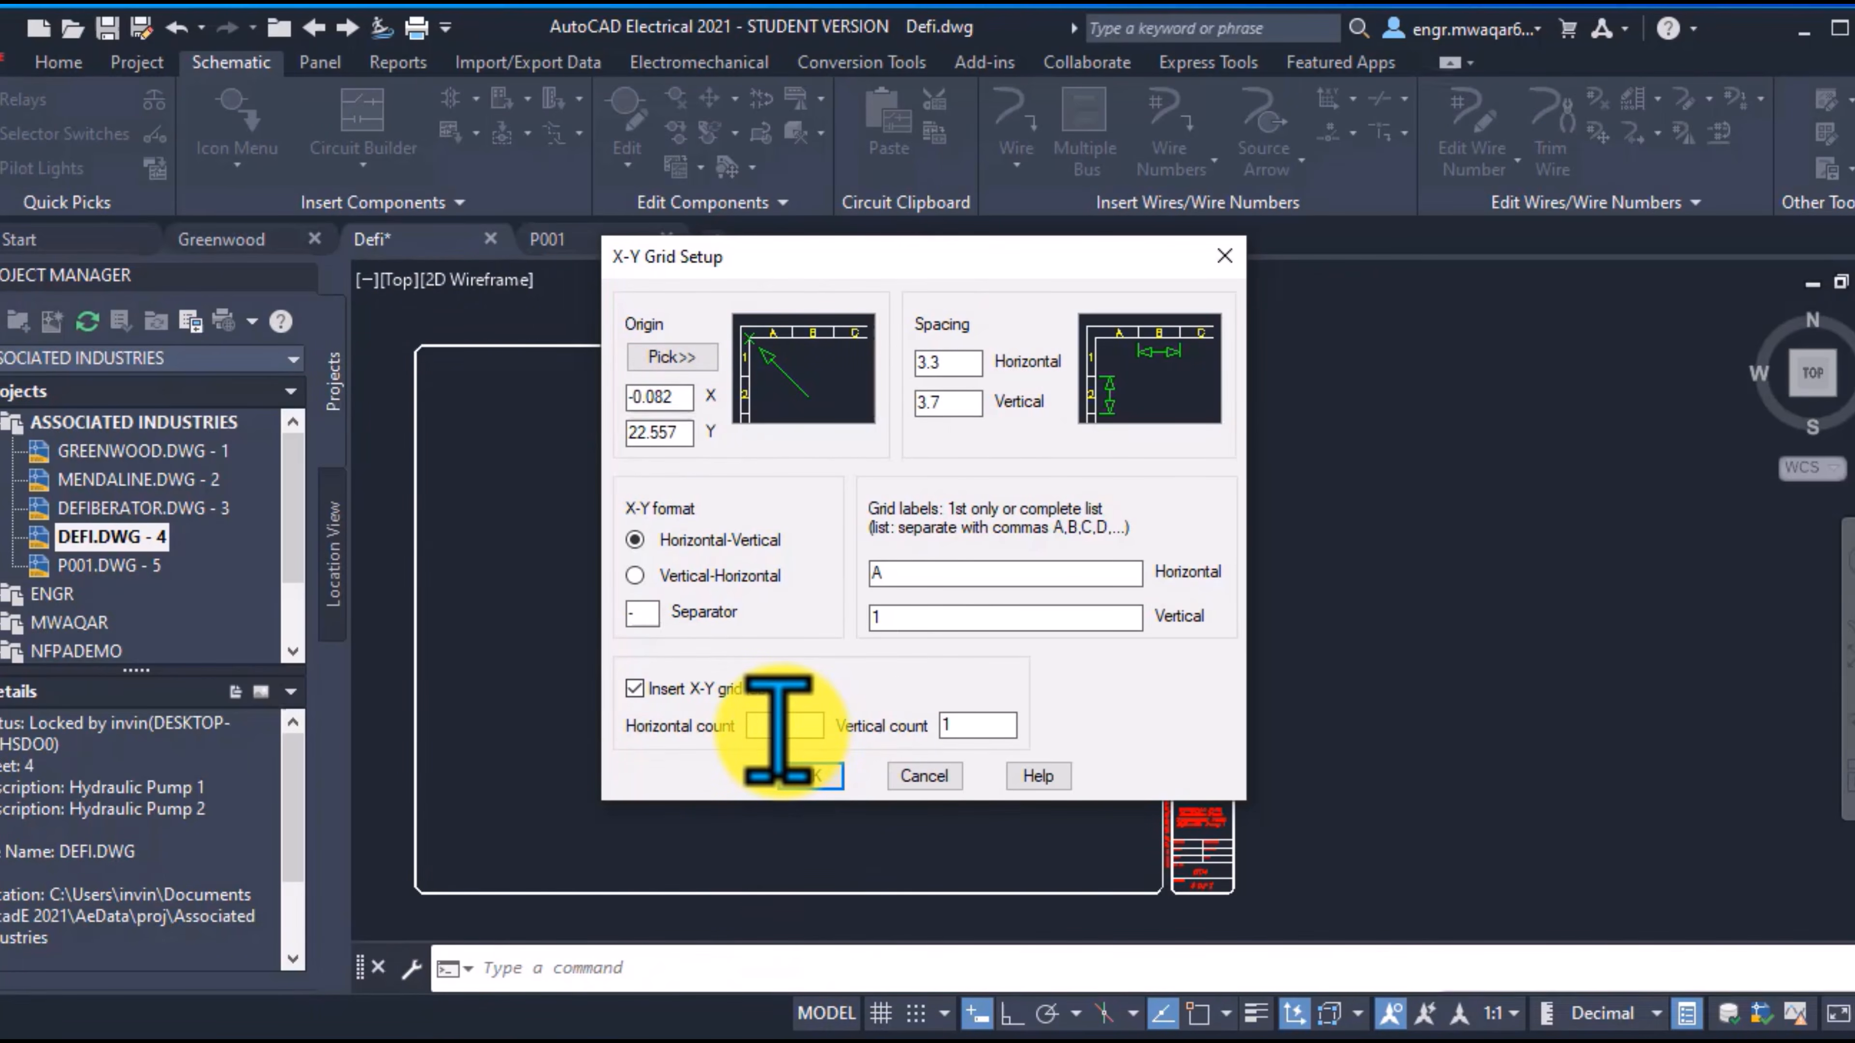
{"action": "type", "text": "10"}
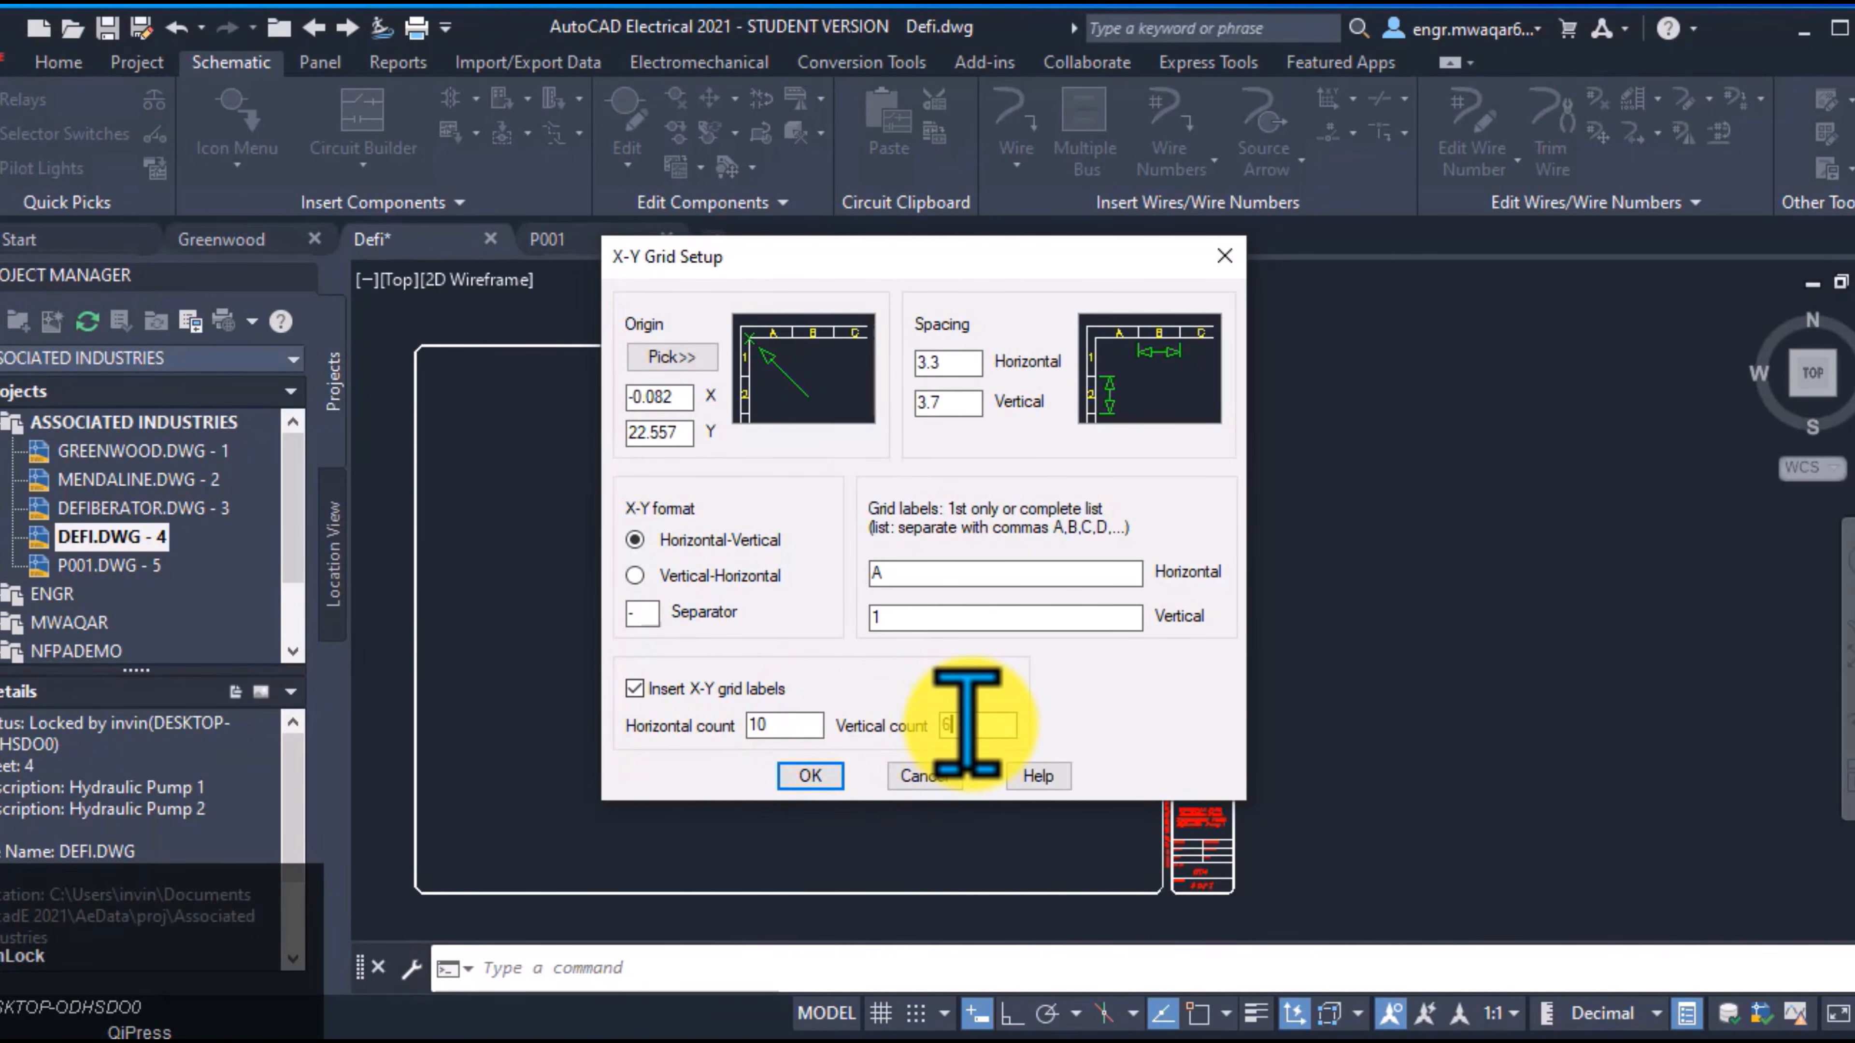
{"action": "left_click", "coordinate": [810, 776]}
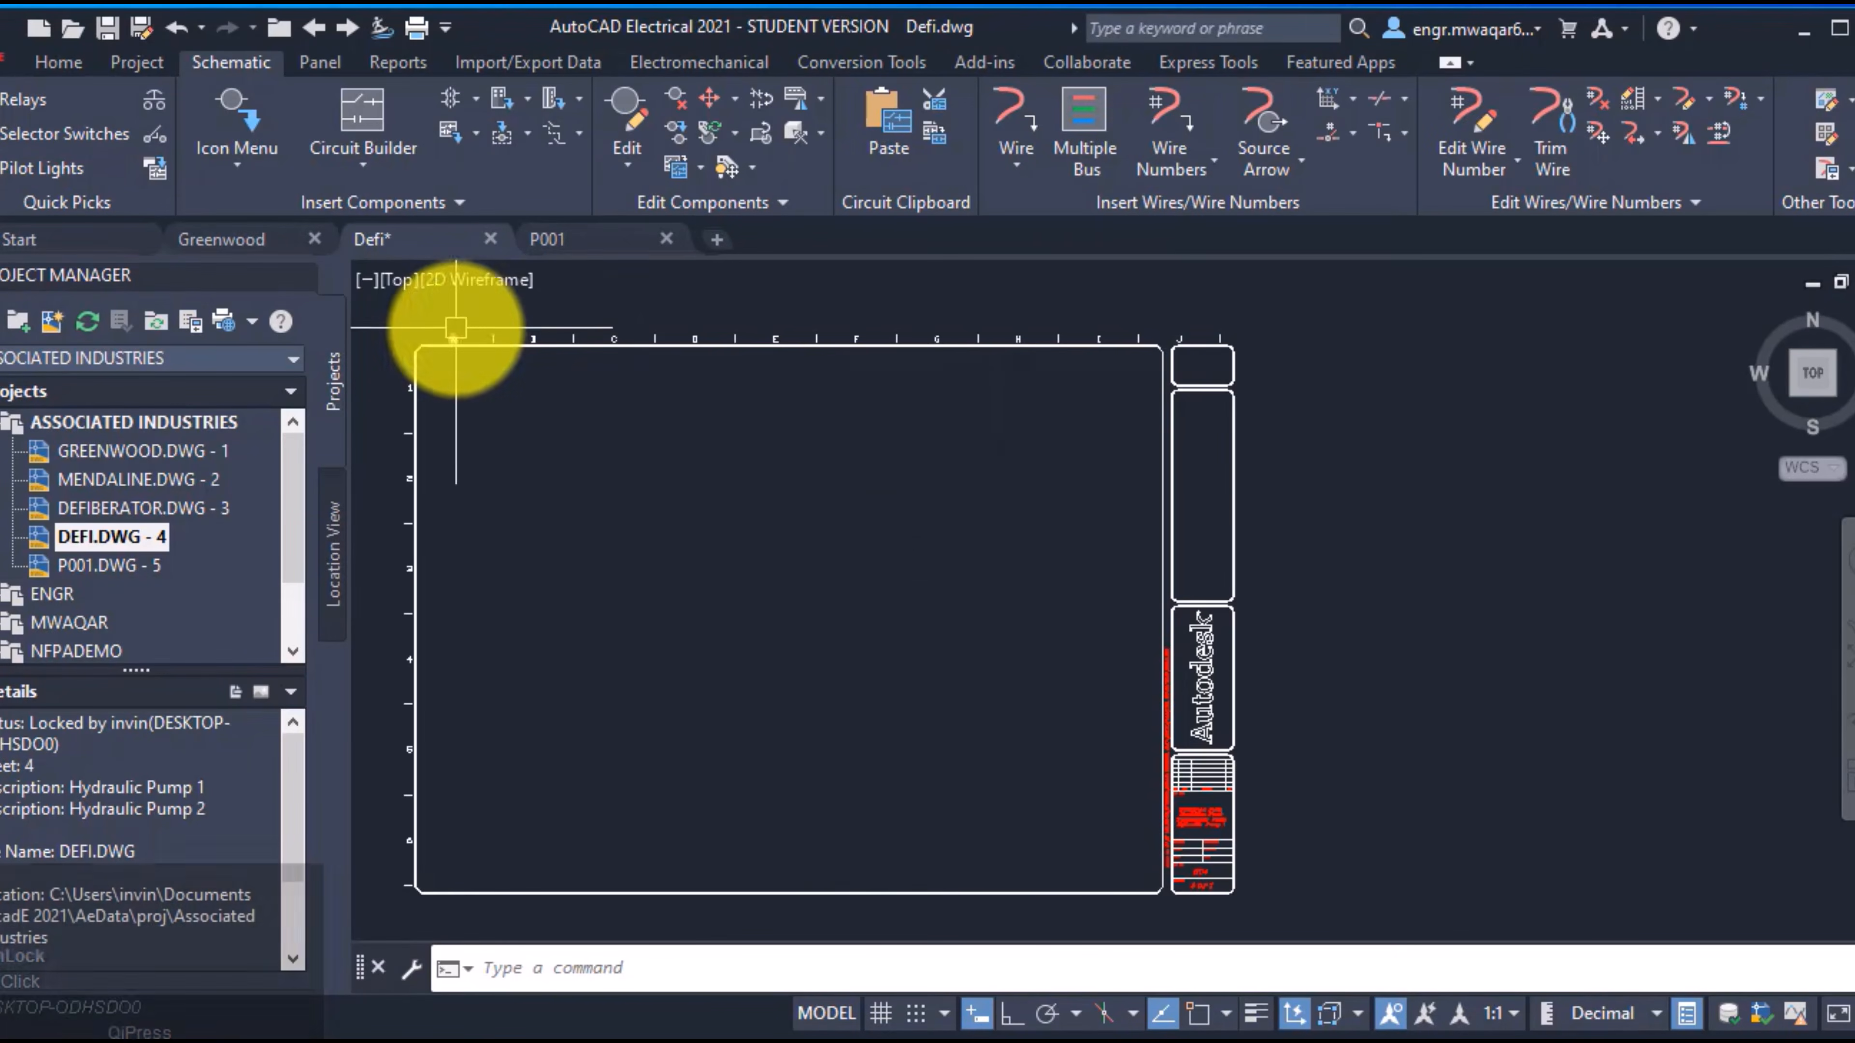
Draw two separate horizontal wires in the upper part of the frame, the upper one about 8.42 long
{"action": "middle_click_drag", "start_coordinate": [568, 429], "coordinate": [712, 434]}
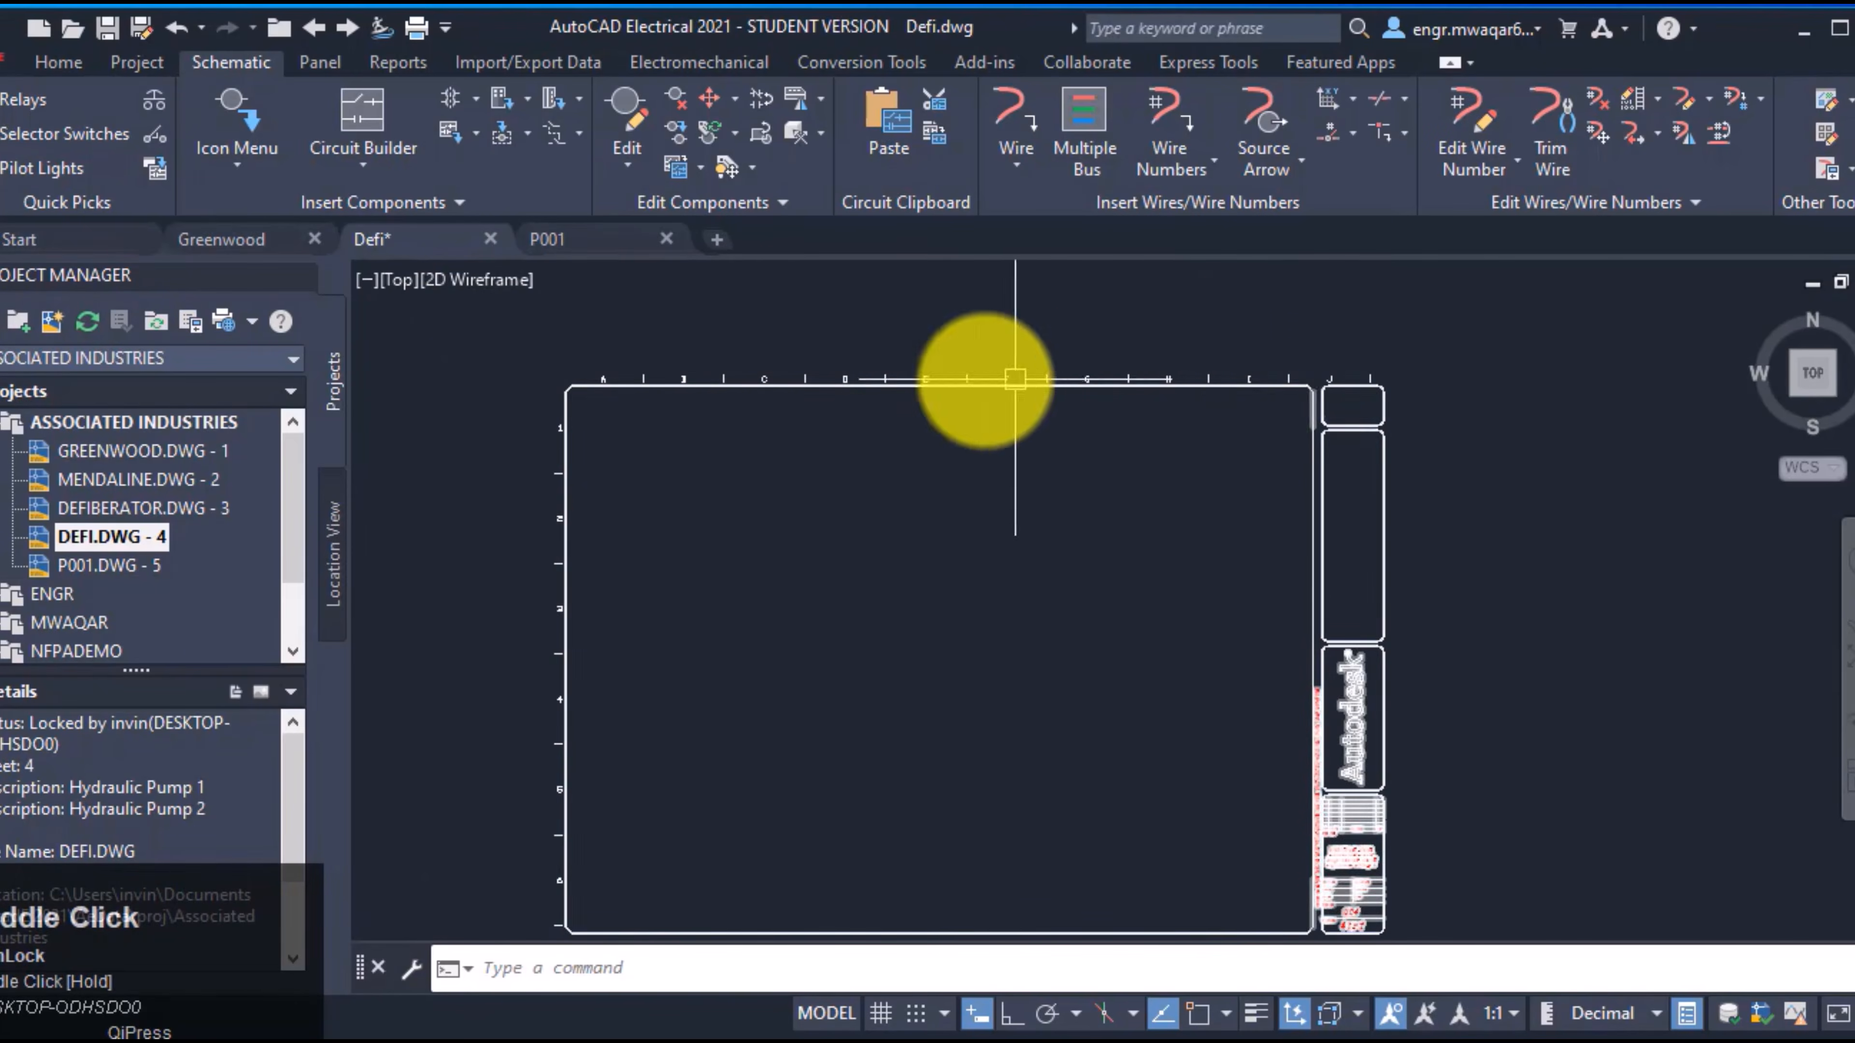
{"action": "scroll", "coordinate": [860, 433], "scroll_direction": "up", "scroll_amount": 3}
{"action": "middle_click_drag", "start_coordinate": [860, 433], "coordinate": [1010, 435]}
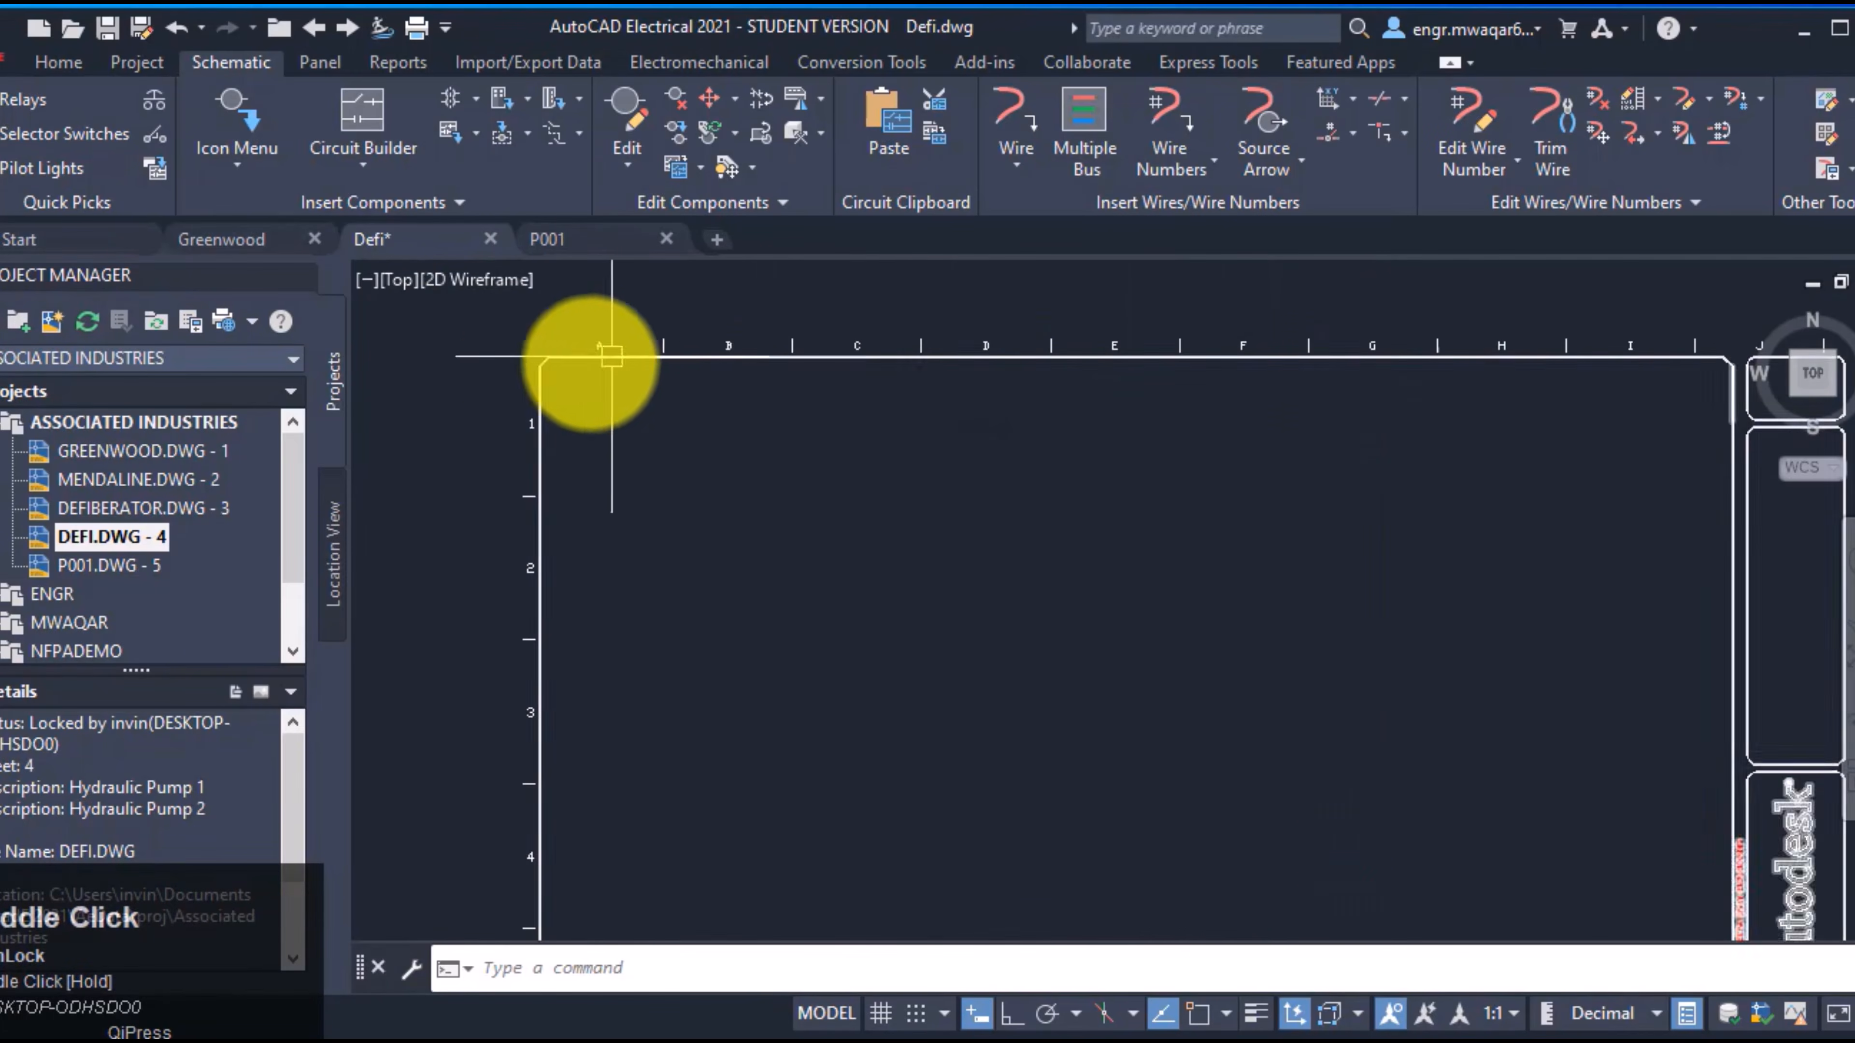
{"action": "middle_click_drag", "start_coordinate": [611, 356], "coordinate": [443, 352]}
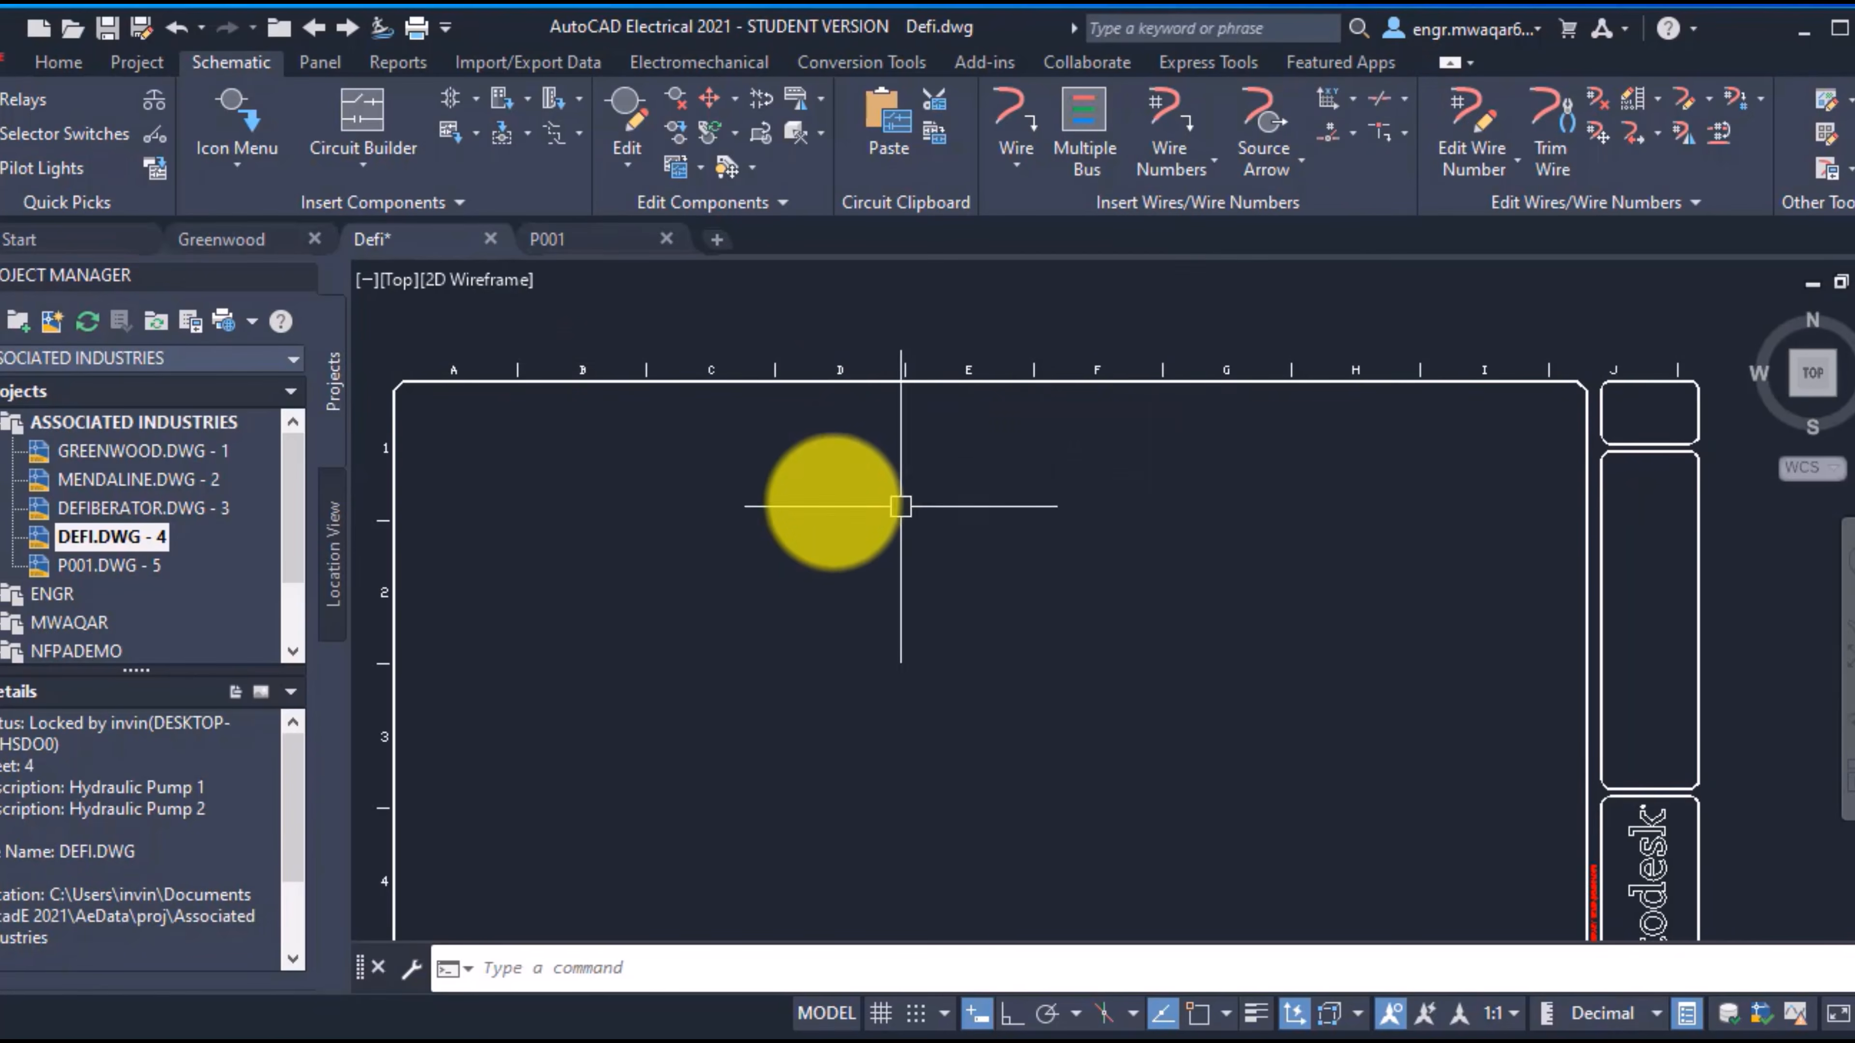
{"action": "mouse_move", "coordinate": [825, 499]}
{"action": "middle_mouse_down"}
{"action": "mouse_move", "coordinate": [862, 482]}
{"action": "mouse_move", "coordinate": [861, 414]}
{"action": "middle_mouse_up"}
{"action": "left_click", "coordinate": [1015, 167]}
{"action": "left_click", "coordinate": [1023, 216]}
{"action": "left_click", "coordinate": [576, 424]}
{"action": "left_click", "coordinate": [906, 423]}
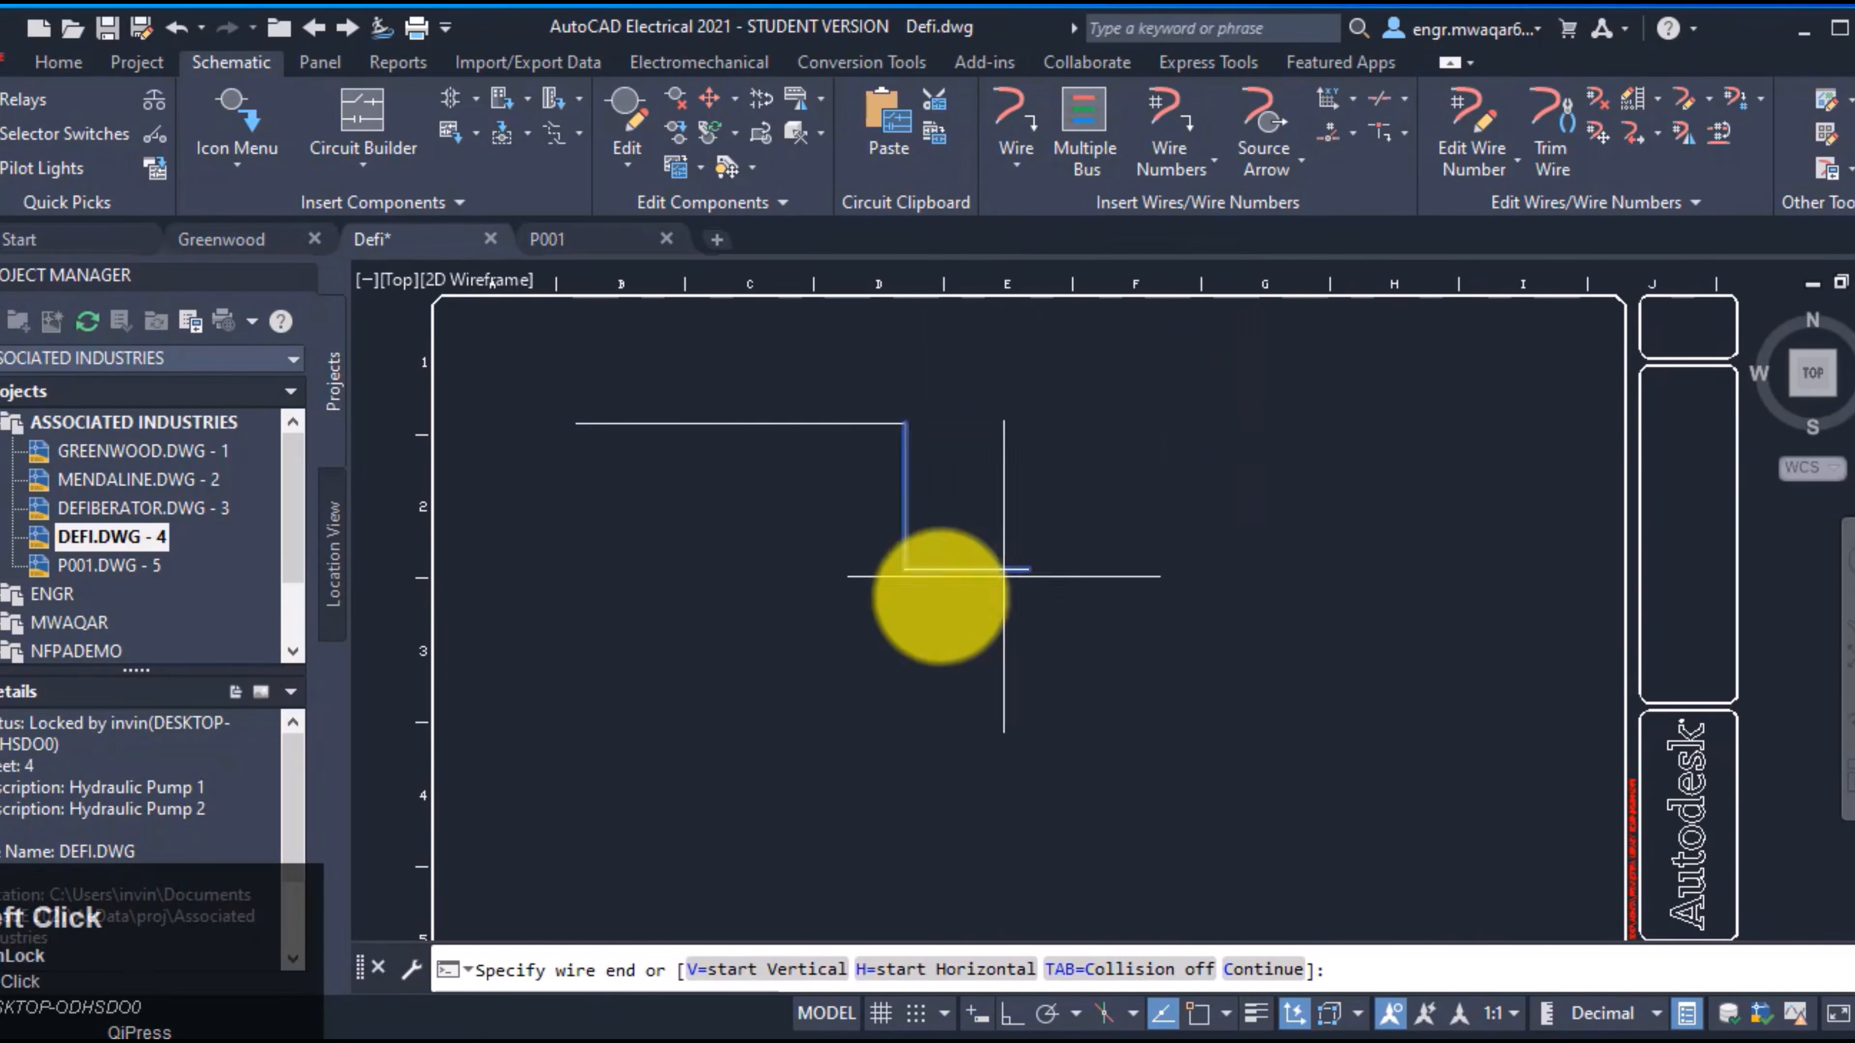
{"action": "right_click", "coordinate": [905, 609]}
{"action": "left_click", "coordinate": [857, 560]}
{"action": "left_click", "coordinate": [1279, 562]}
{"action": "right_click", "coordinate": [1279, 561]}
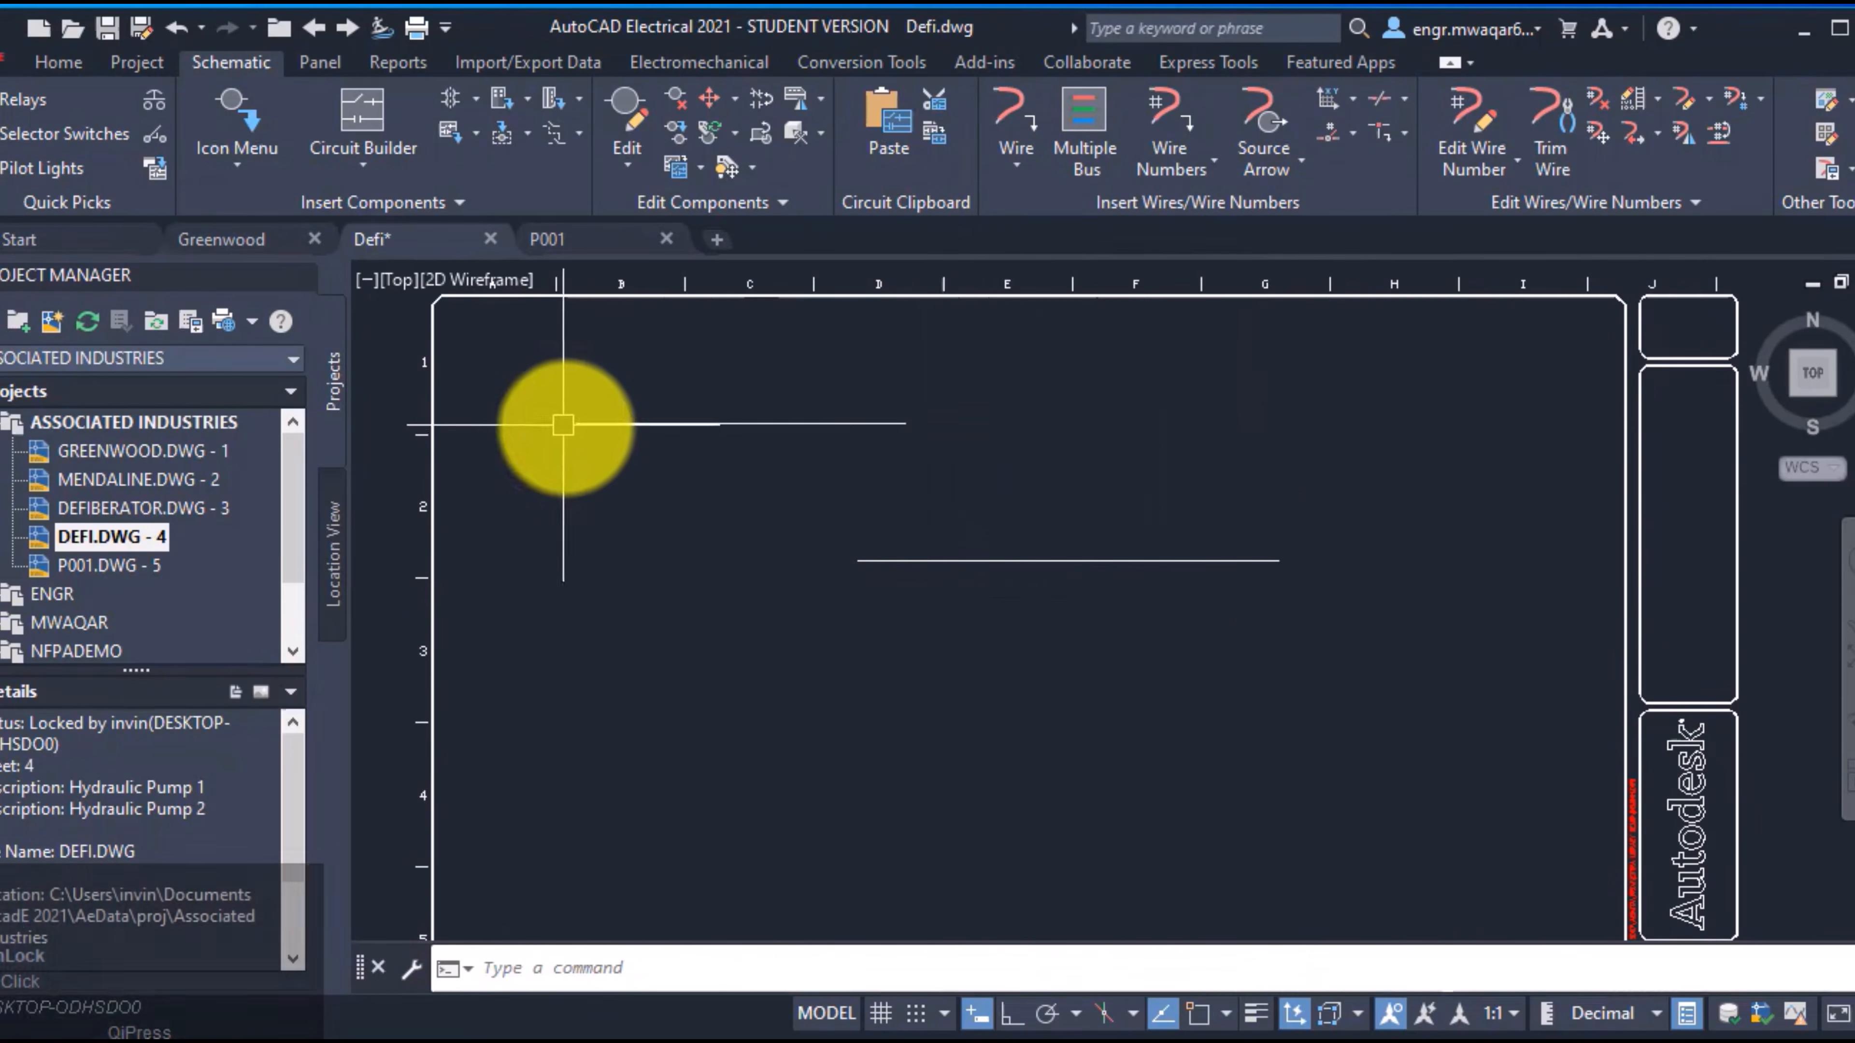
Erase the two wires and the X-Y grid labels along the drawing frame
{"action": "left_click", "coordinate": [749, 425]}
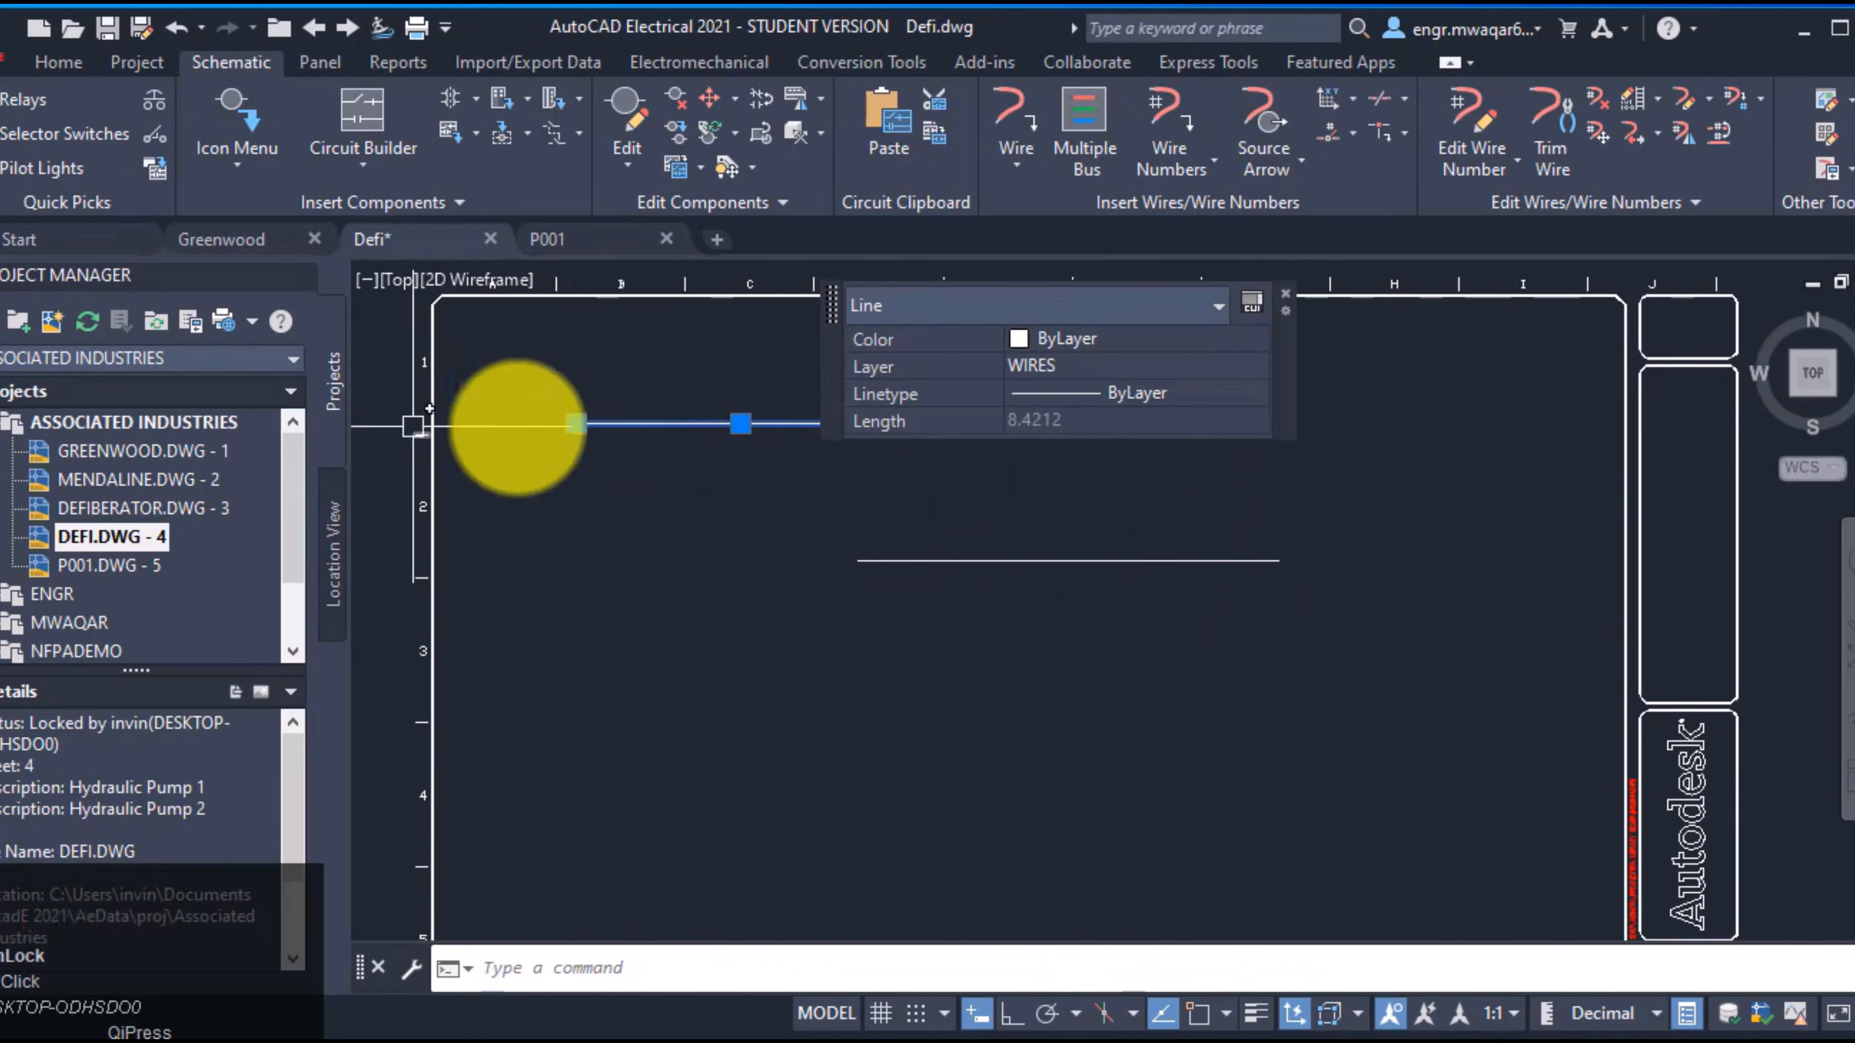
{"action": "middle_click_drag", "start_coordinate": [981, 345], "coordinate": [933, 281]}
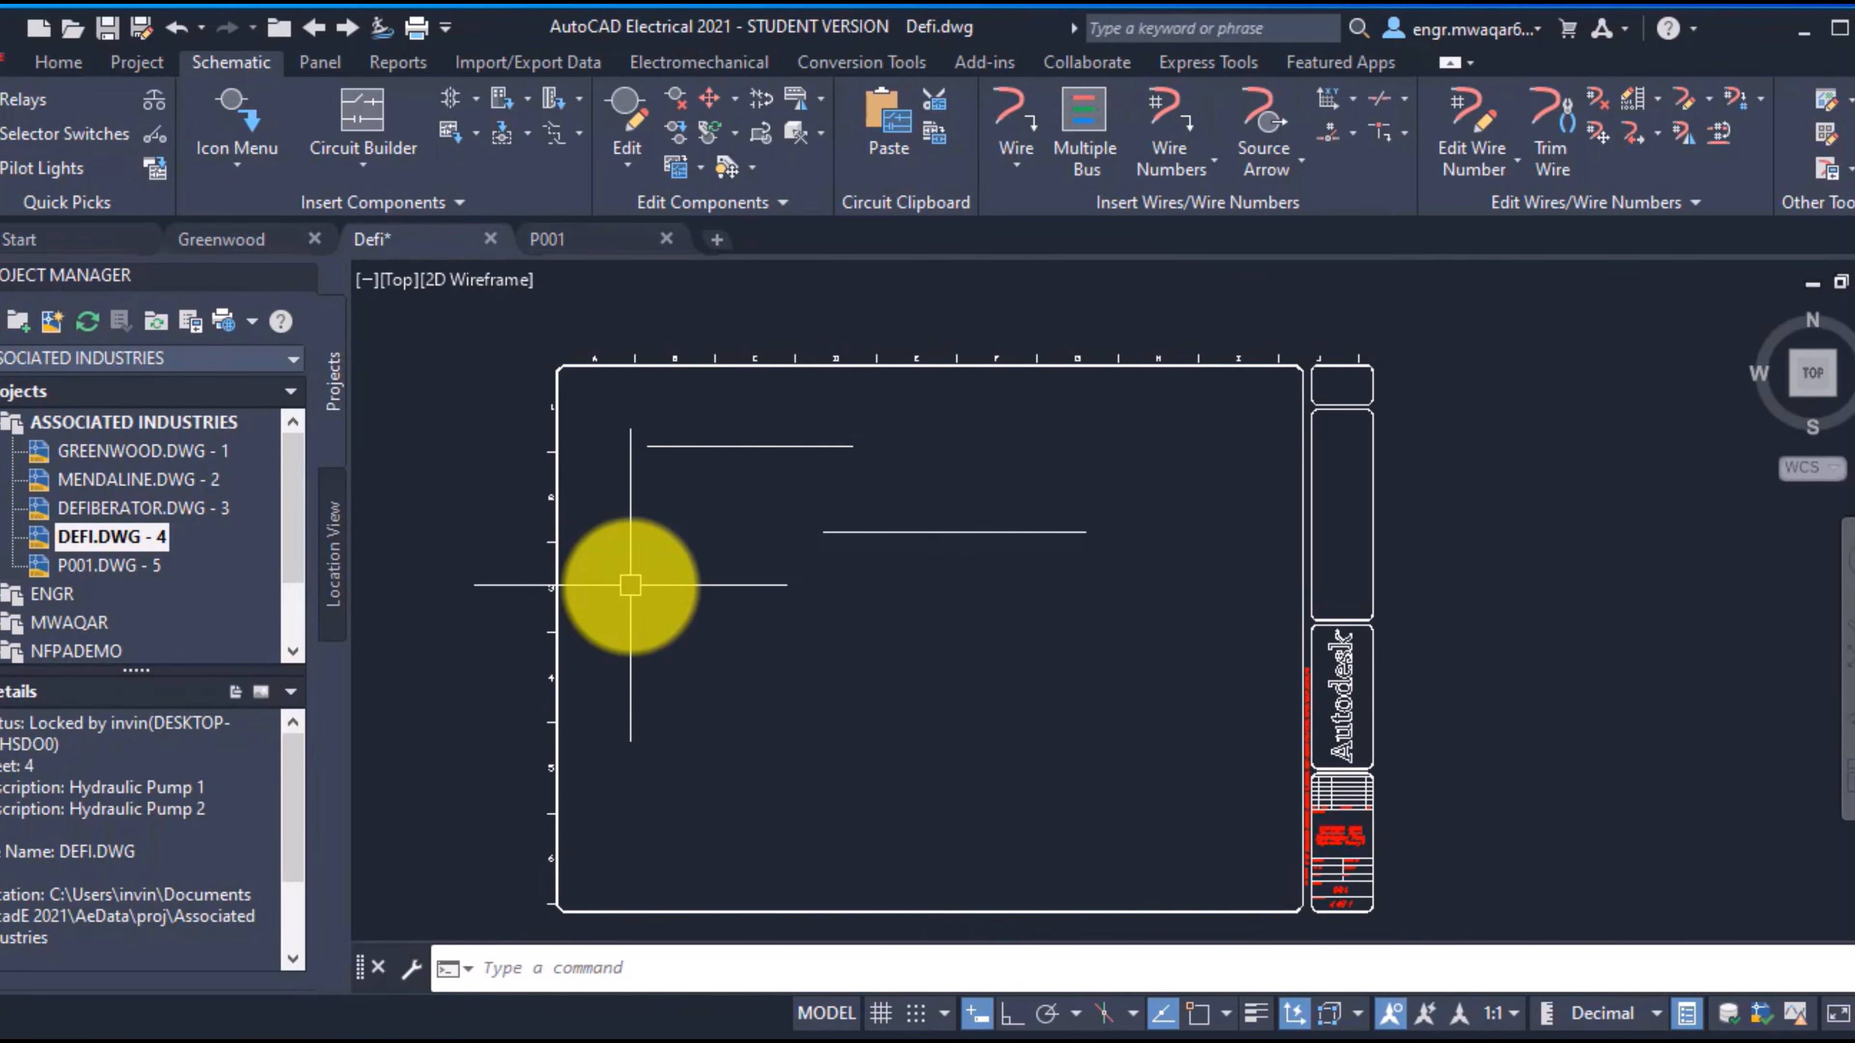
{"action": "scroll", "coordinate": [1366, 331], "scroll_direction": "up", "scroll_amount": 2}
{"action": "scroll", "coordinate": [617, 601], "scroll_direction": "down", "scroll_amount": 2}
{"action": "left_click", "coordinate": [1333, 360]}
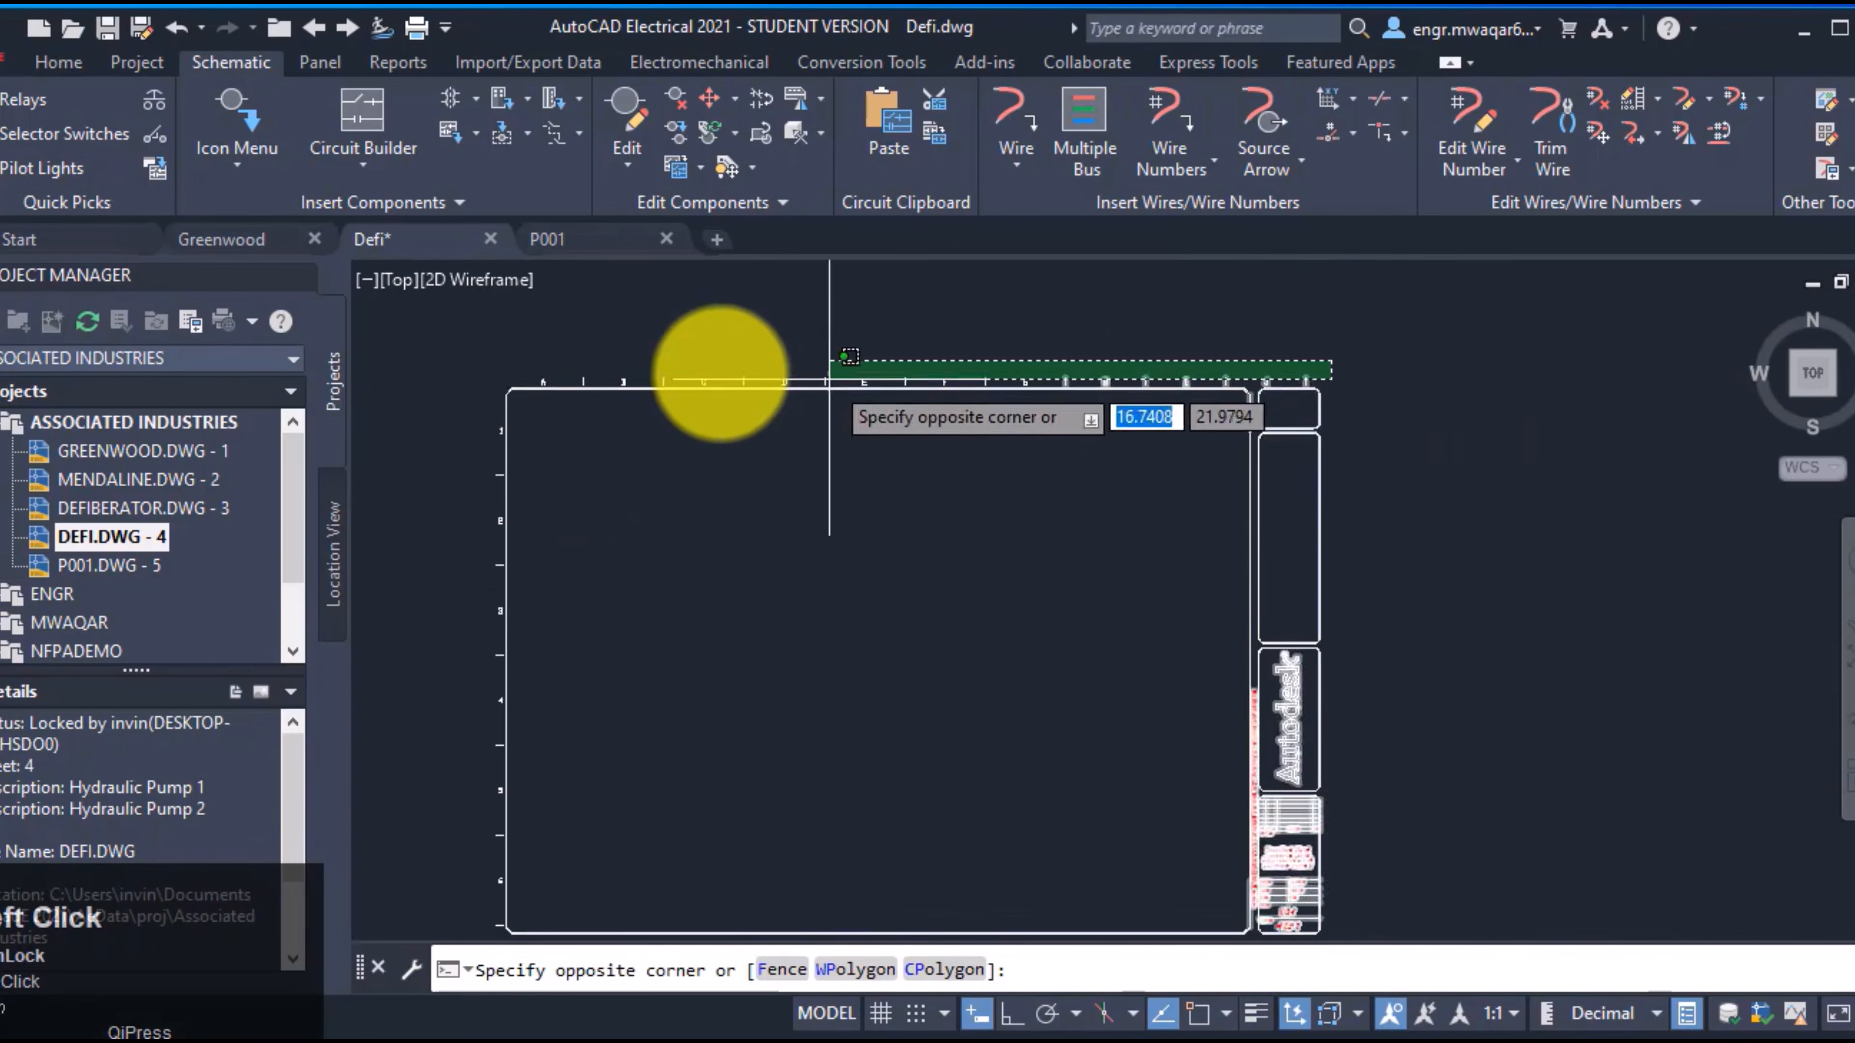
{"action": "left_click", "coordinate": [531, 385]}
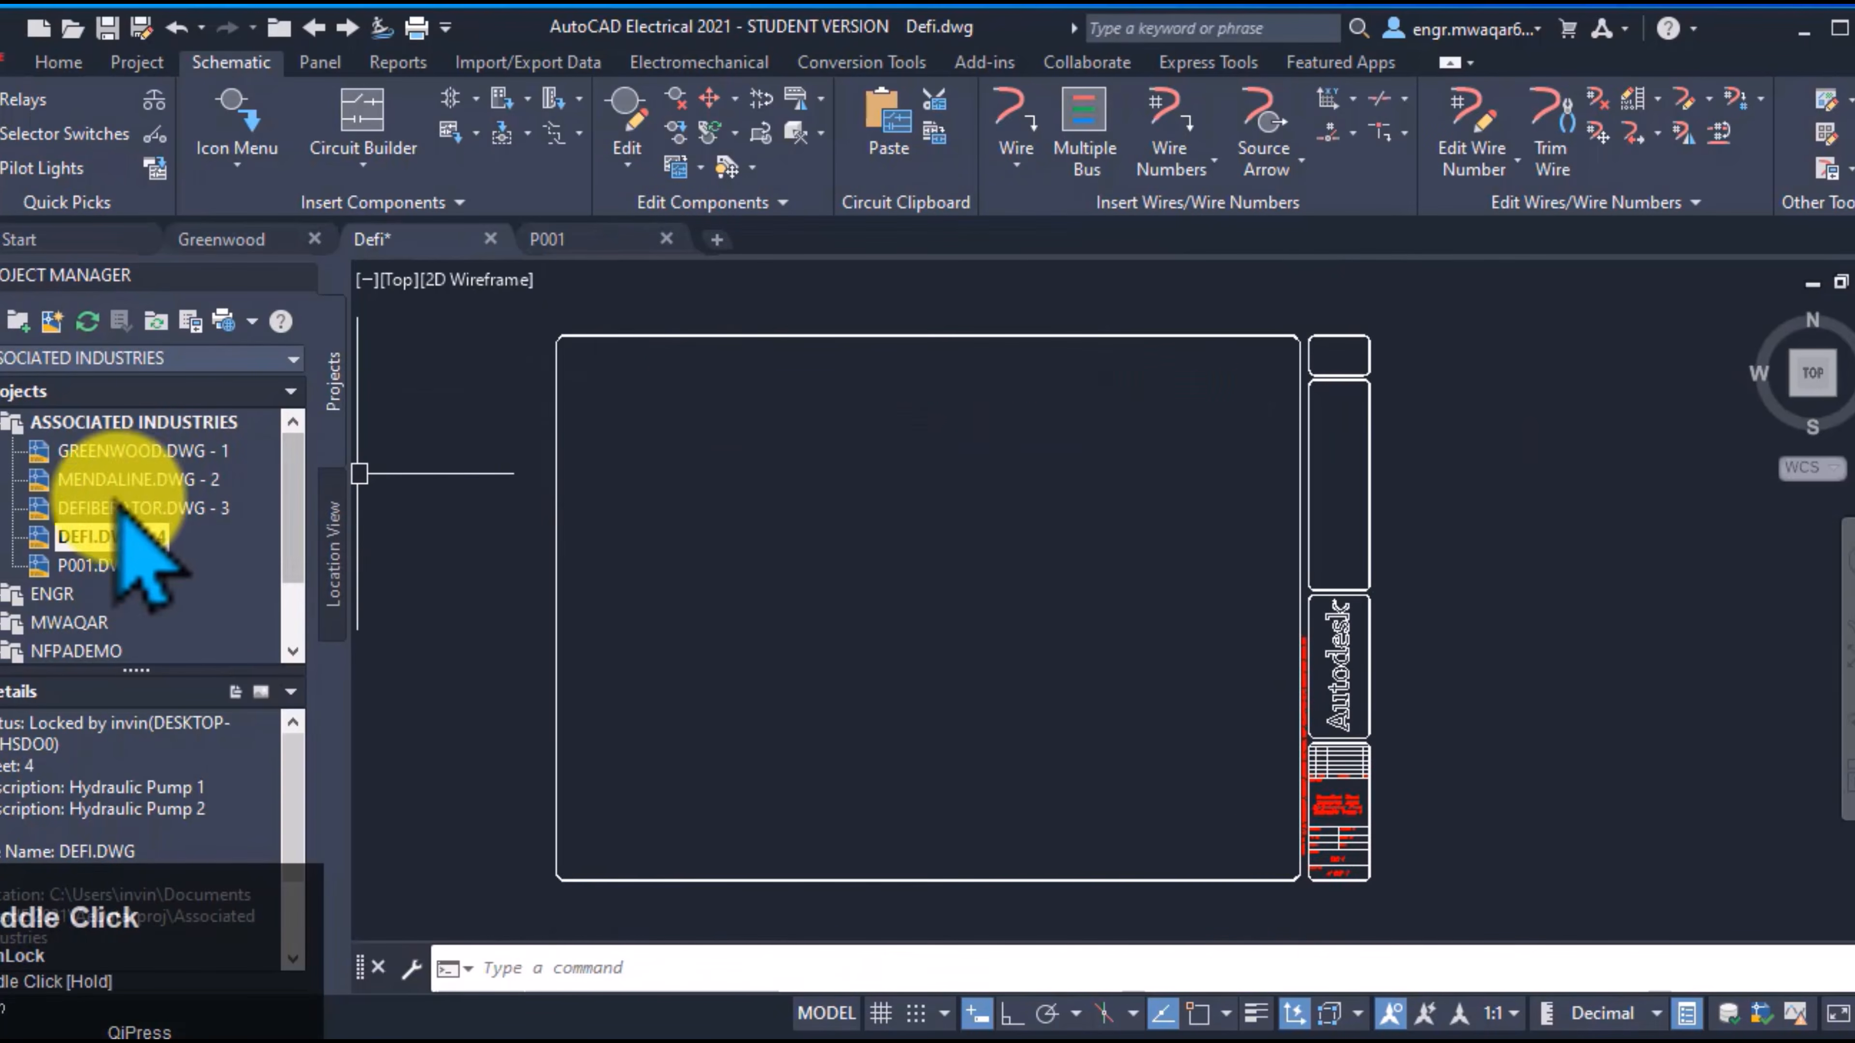
Set the ladder defaults of DEFI.DWG to horizontal with a spacing of 1.75 in its drawing properties
{"action": "right_click", "coordinate": [265, 535]}
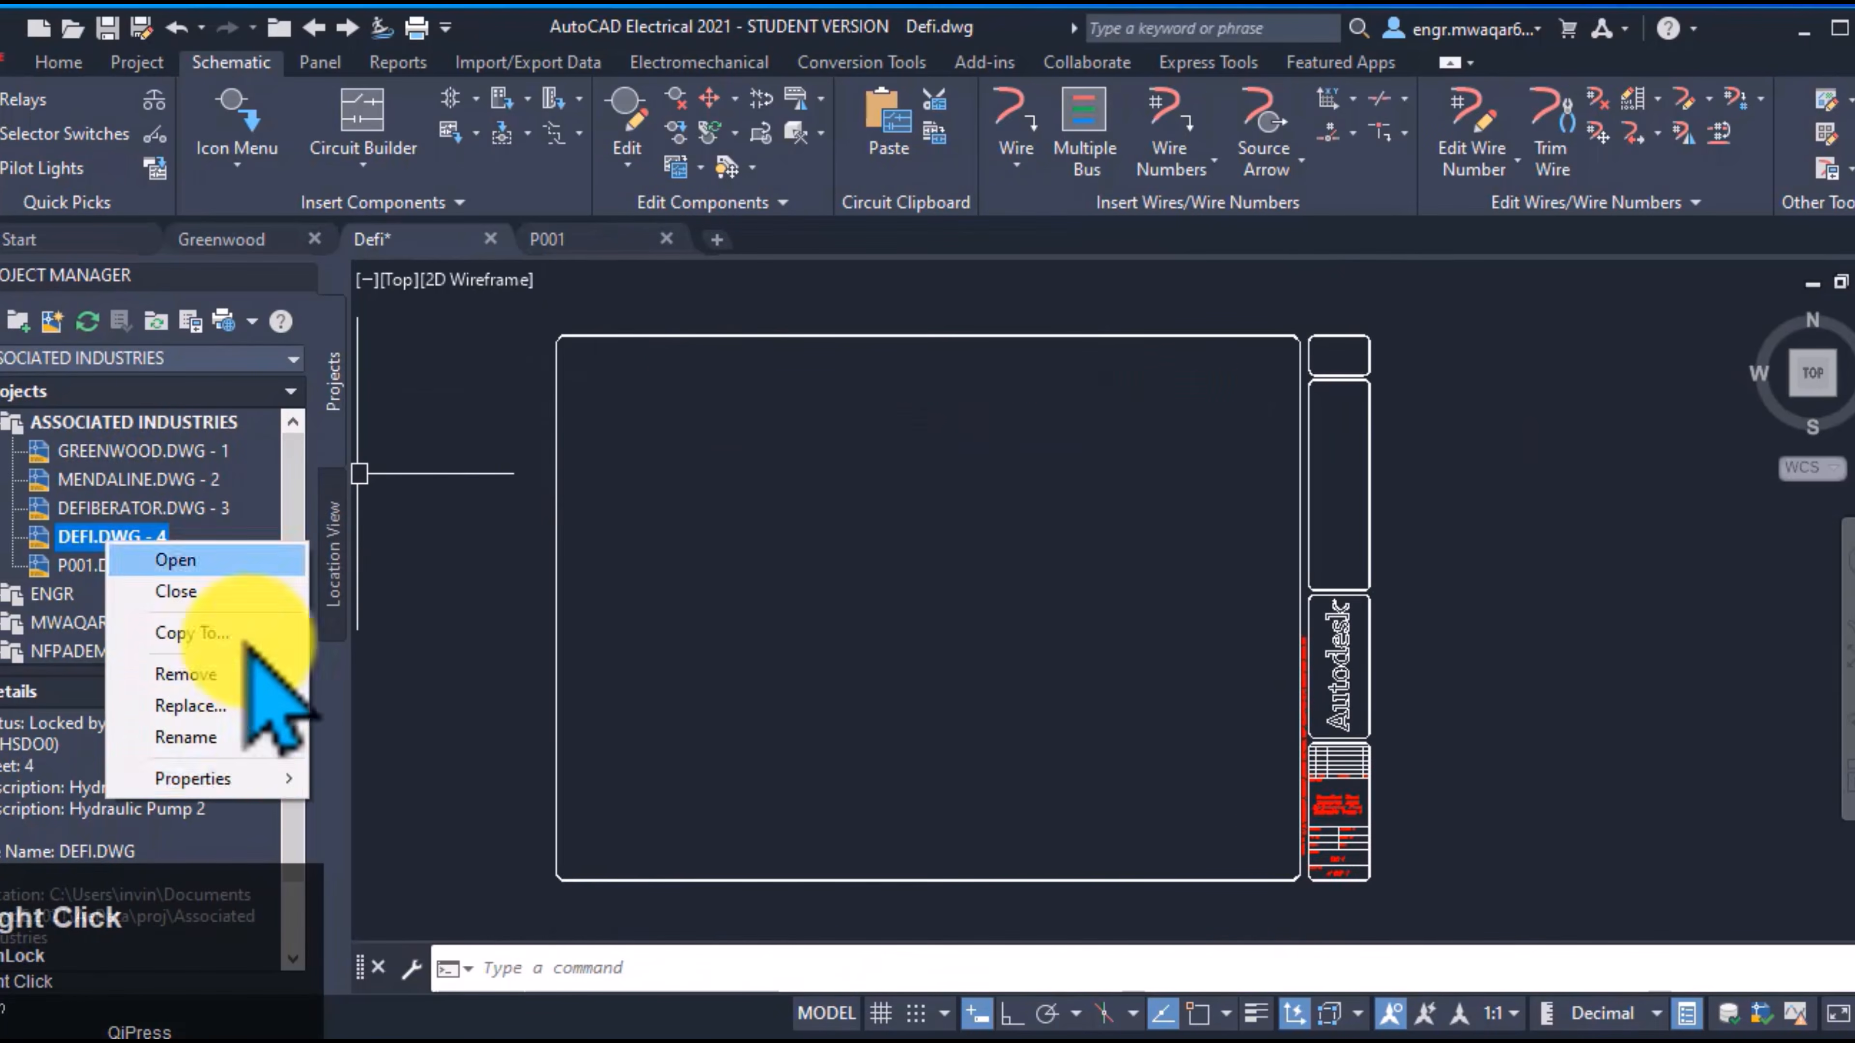
{"action": "mouse_move", "coordinate": [257, 774]}
{"action": "left_click", "coordinate": [409, 775]}
{"action": "left_click", "coordinate": [1099, 167]}
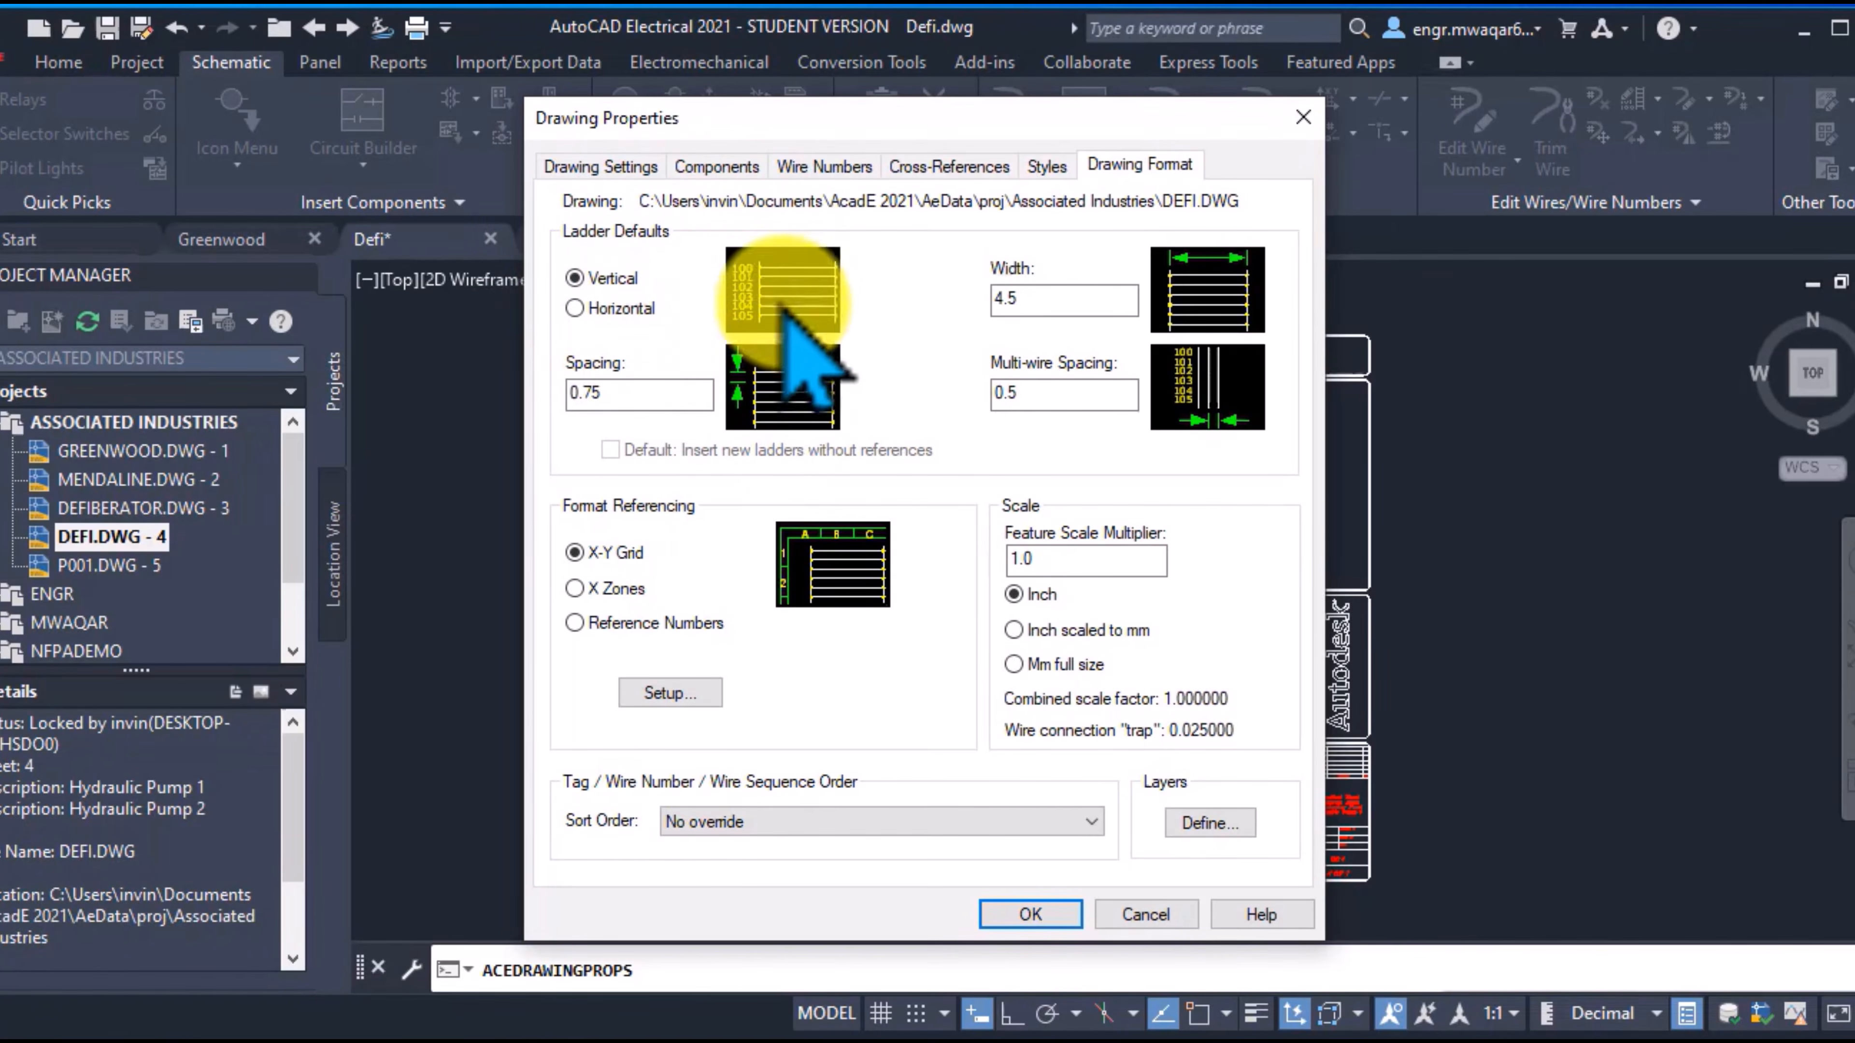
{"action": "left_click", "coordinate": [581, 310]}
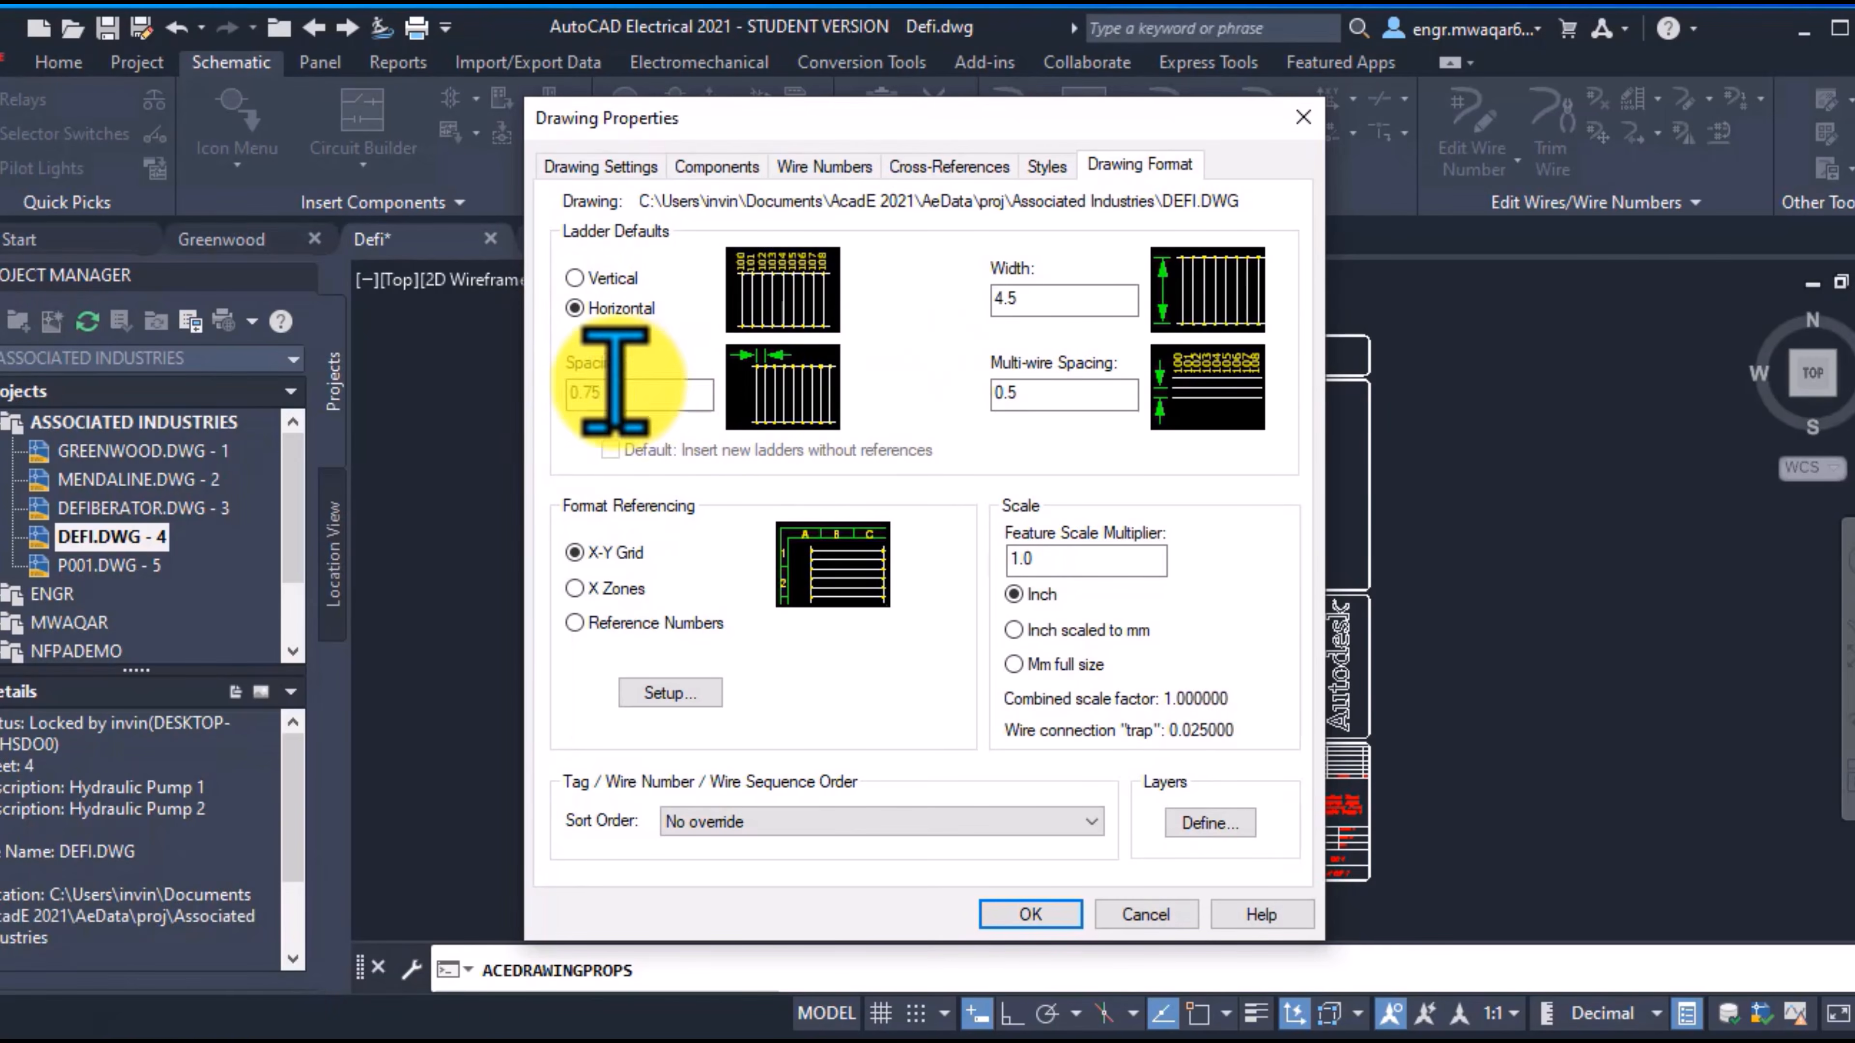
{"action": "left_click", "coordinate": [580, 394]}
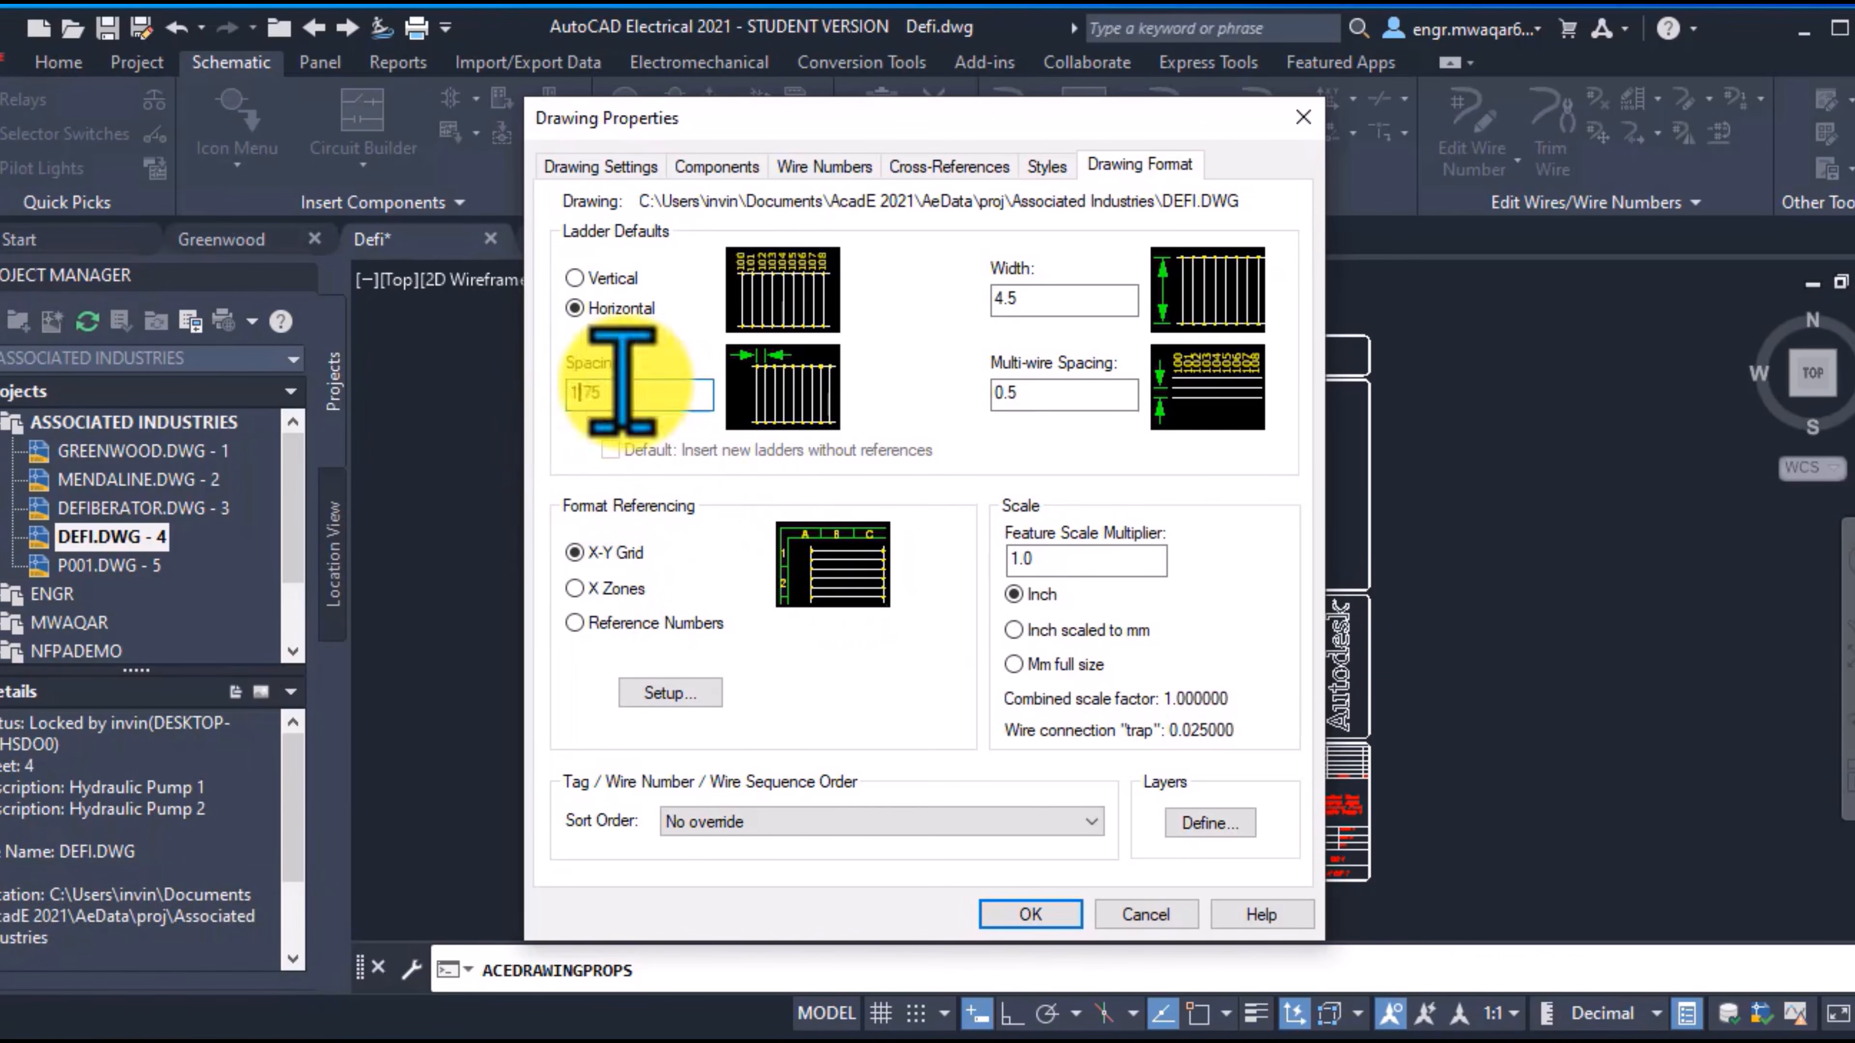
Switch the format referencing to Reference Numbers with the Numbers and ruling style and apply the drawing properties
{"action": "left_click", "coordinate": [576, 625]}
{"action": "left_click", "coordinate": [668, 692]}
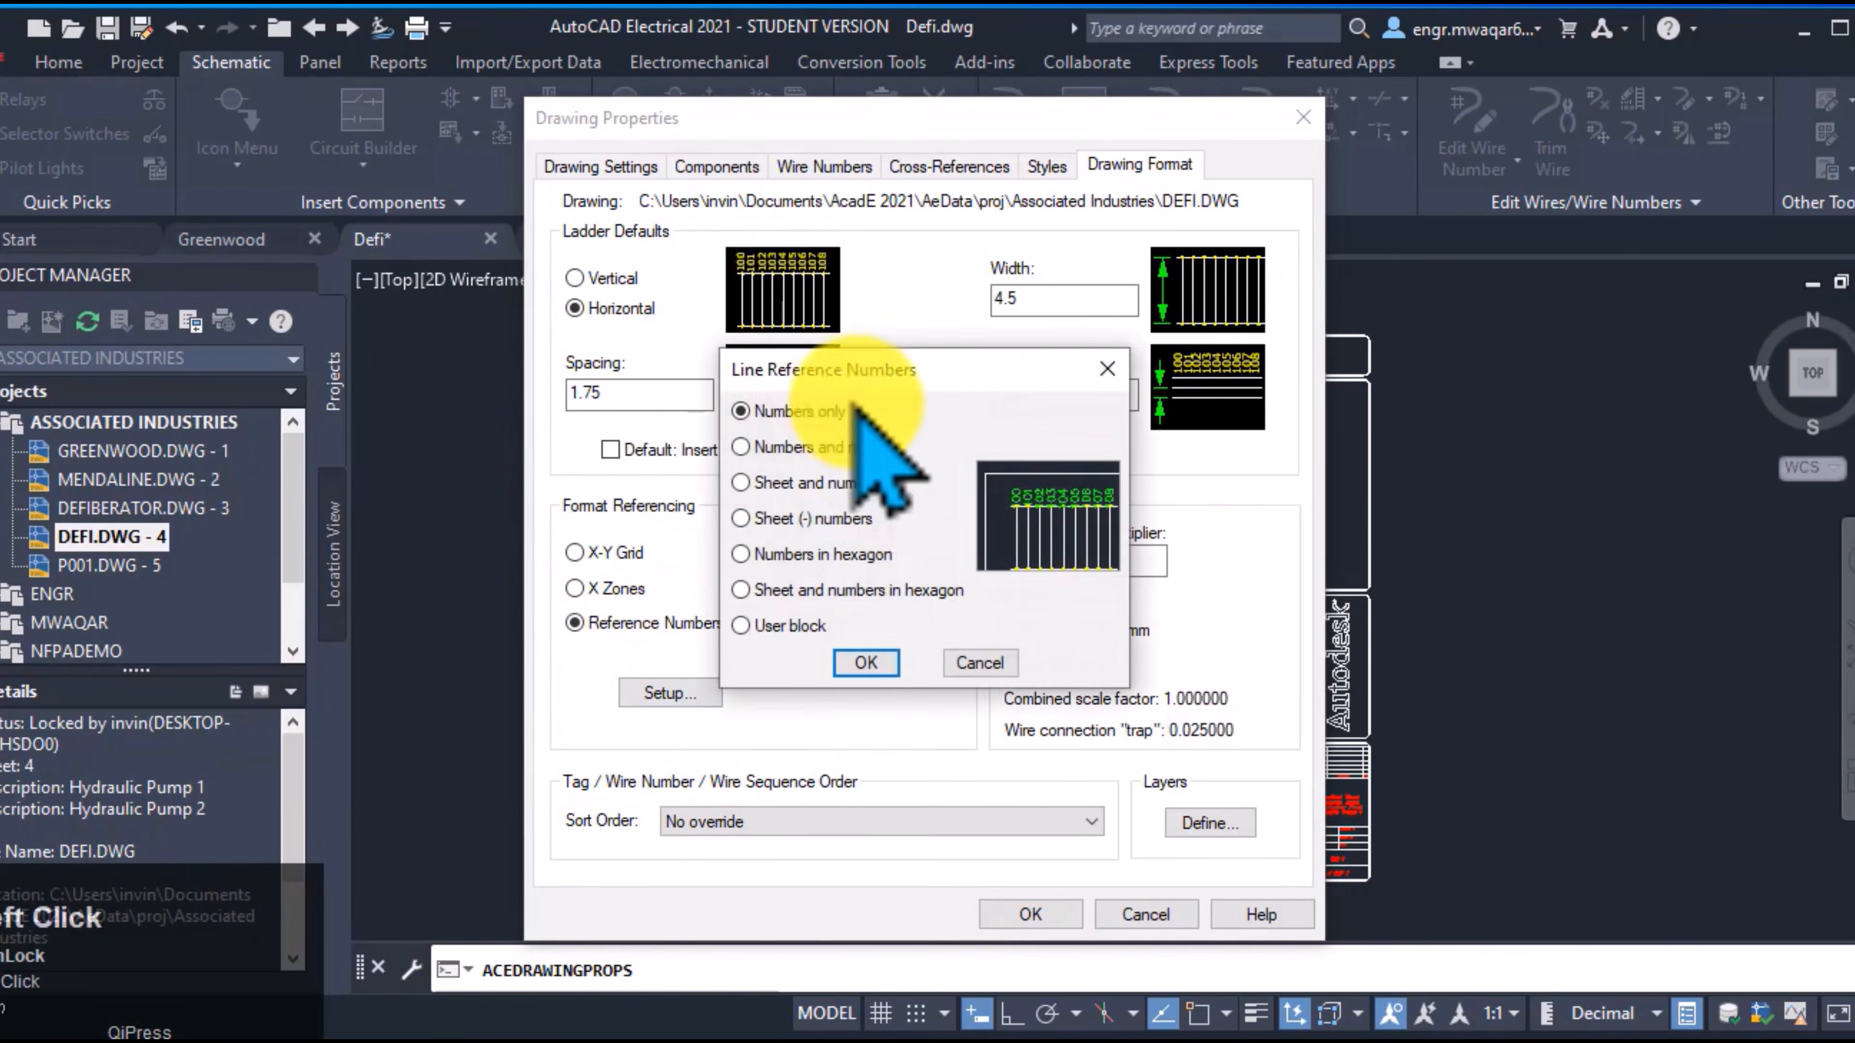
{"action": "left_click", "coordinate": [743, 449]}
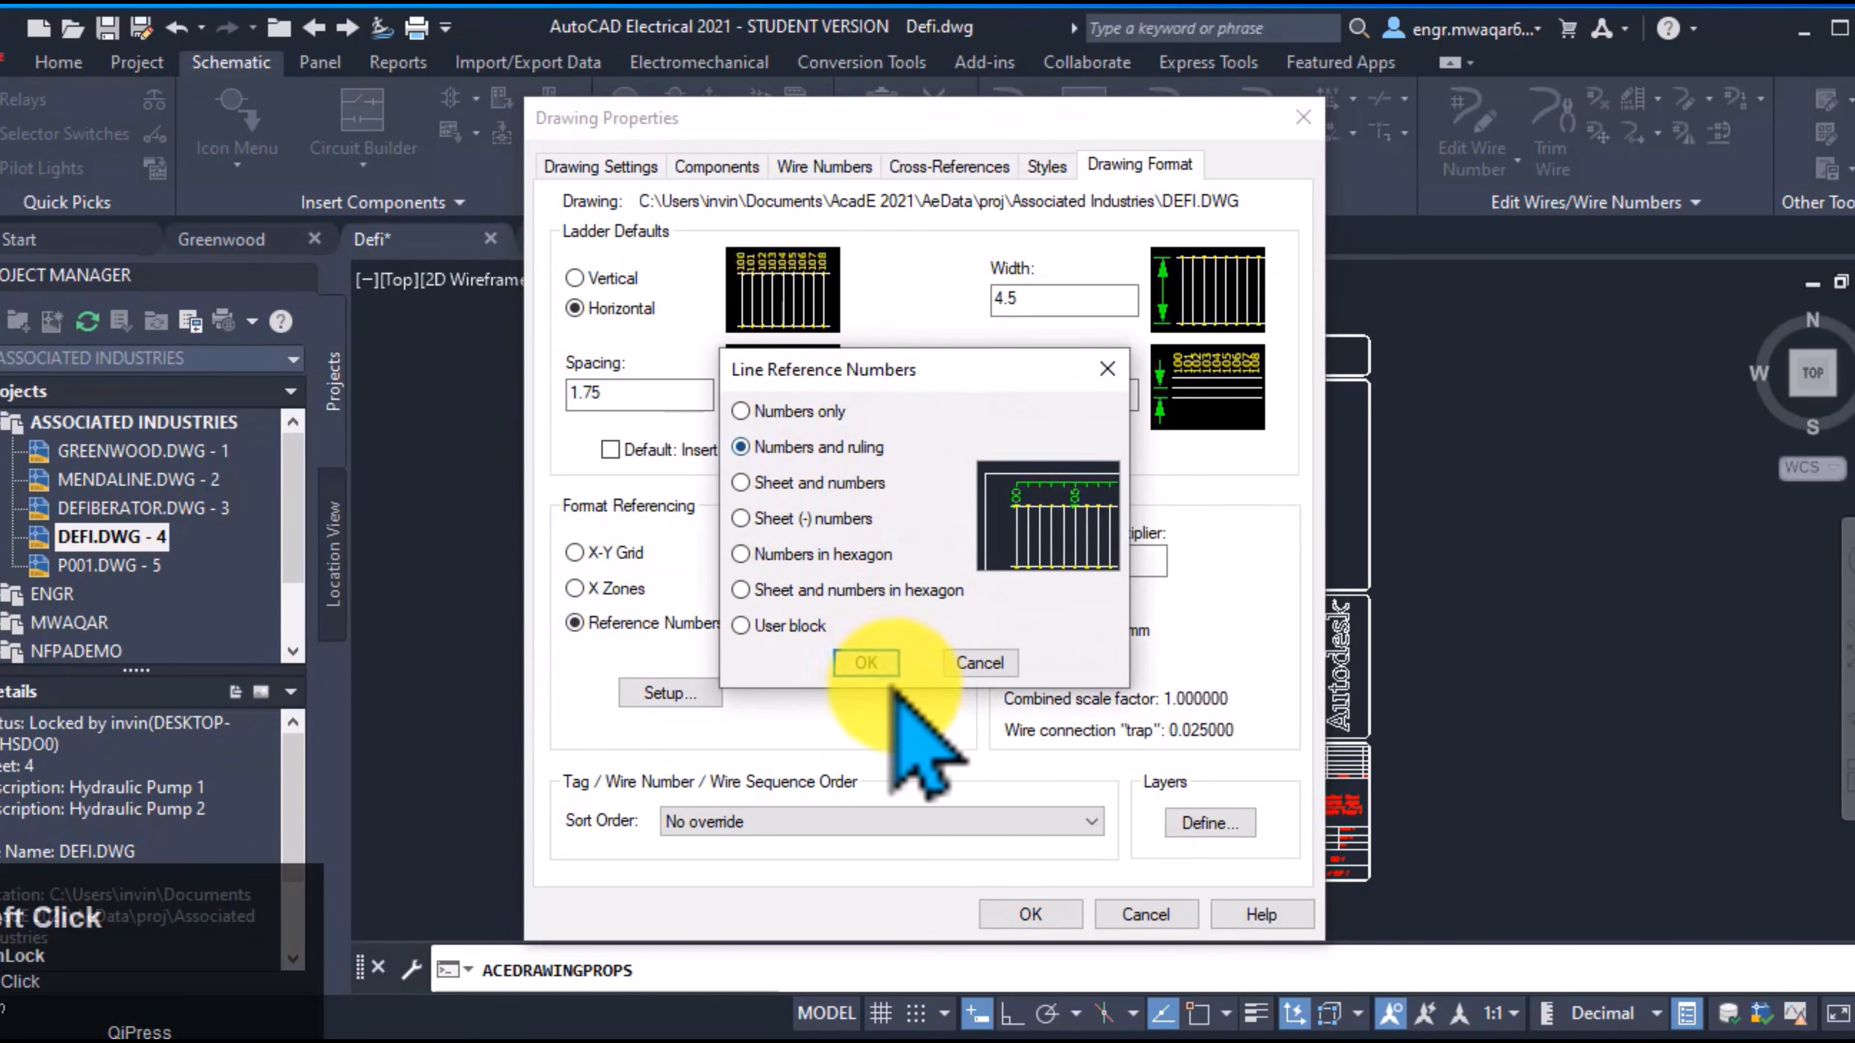
{"action": "left_click", "coordinate": [865, 663]}
{"action": "left_click", "coordinate": [1030, 915]}
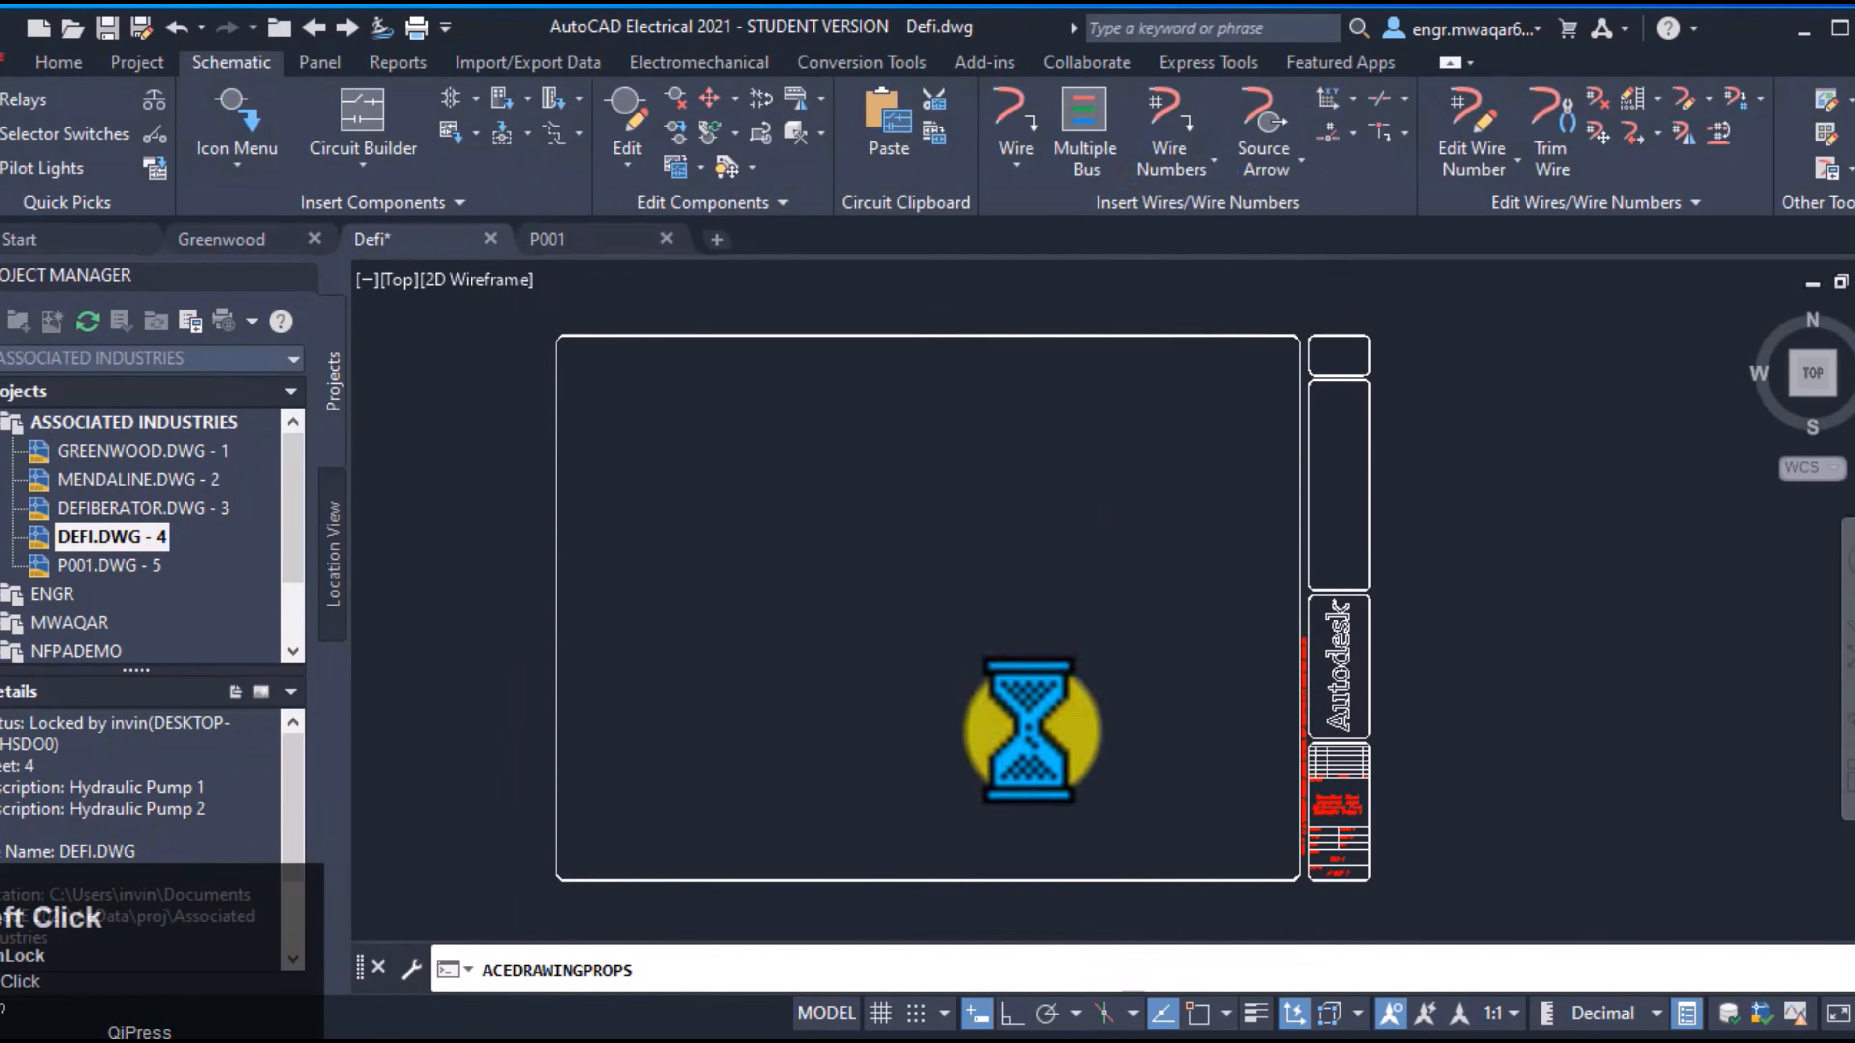
Insert a single-phase horizontal ladder across the upper part of the frame, 4.5 wide with 1.75 spacing, referenced from 1 to 14
{"action": "left_click", "coordinate": [1351, 98]}
{"action": "left_click", "coordinate": [1361, 138]}
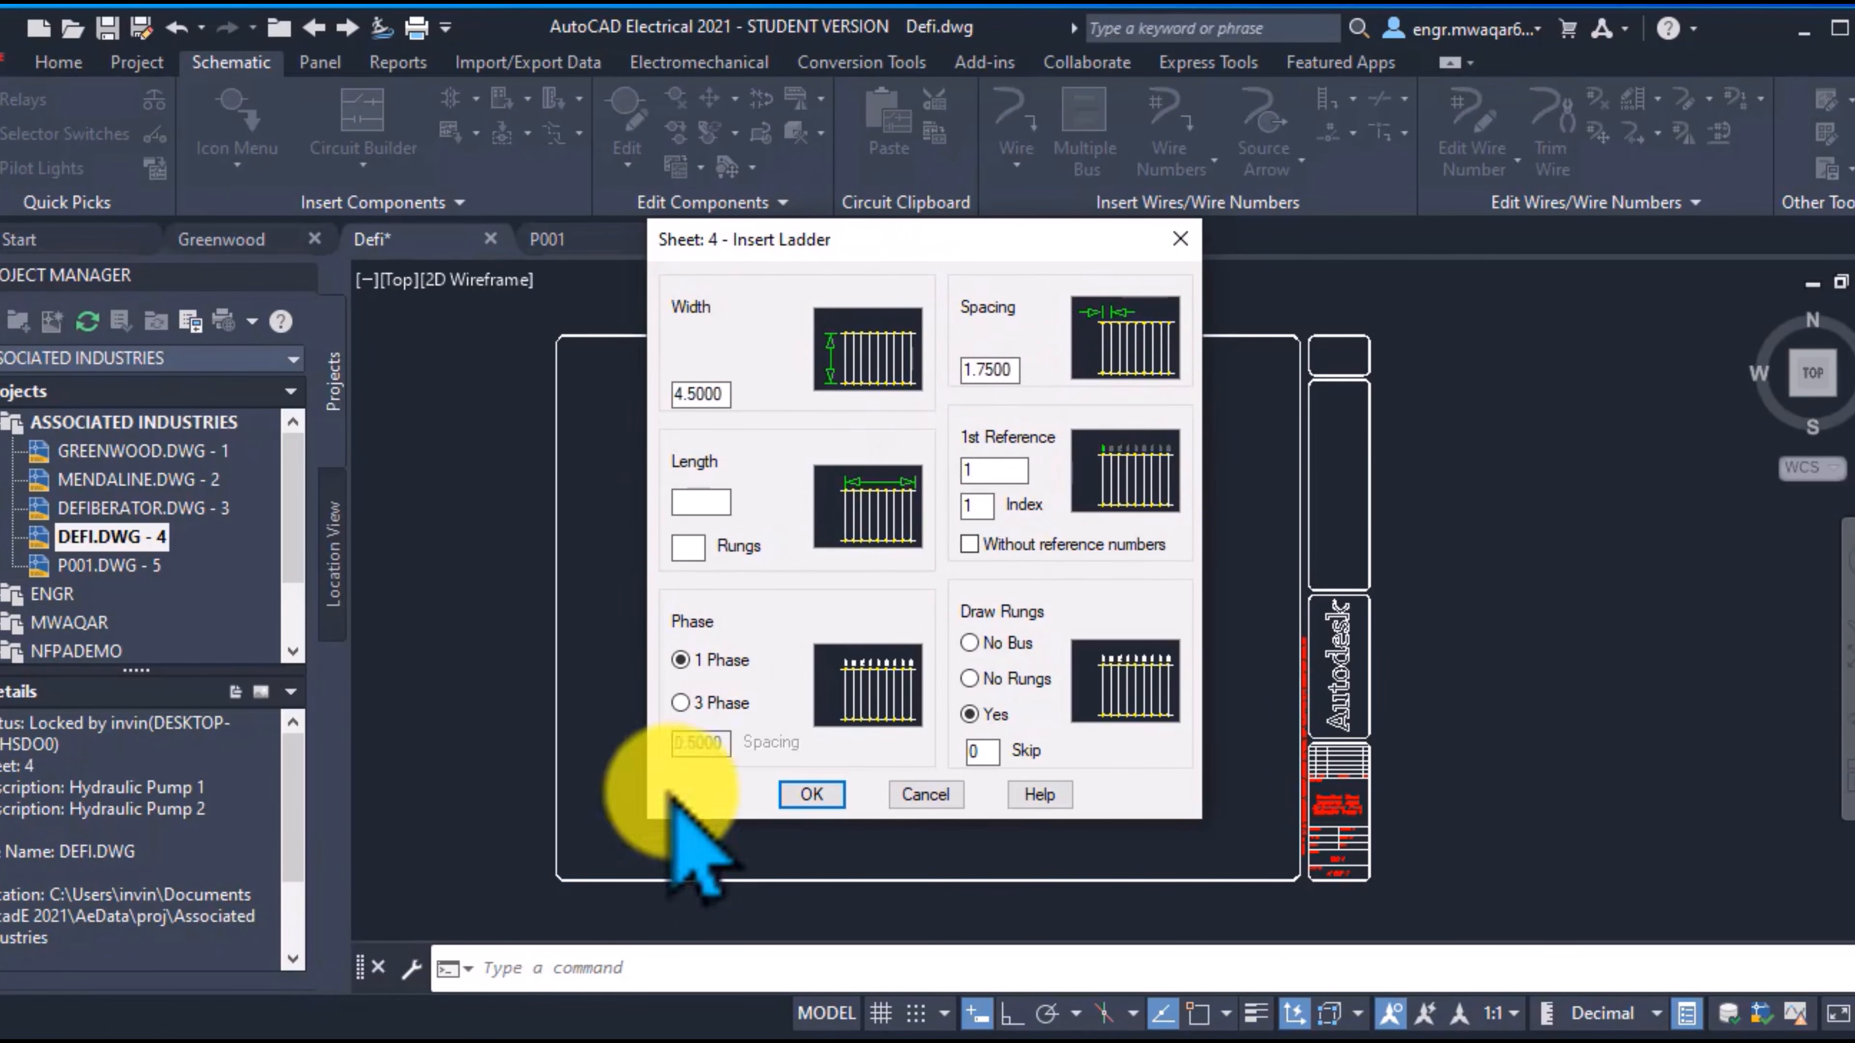
{"action": "left_click", "coordinate": [812, 794]}
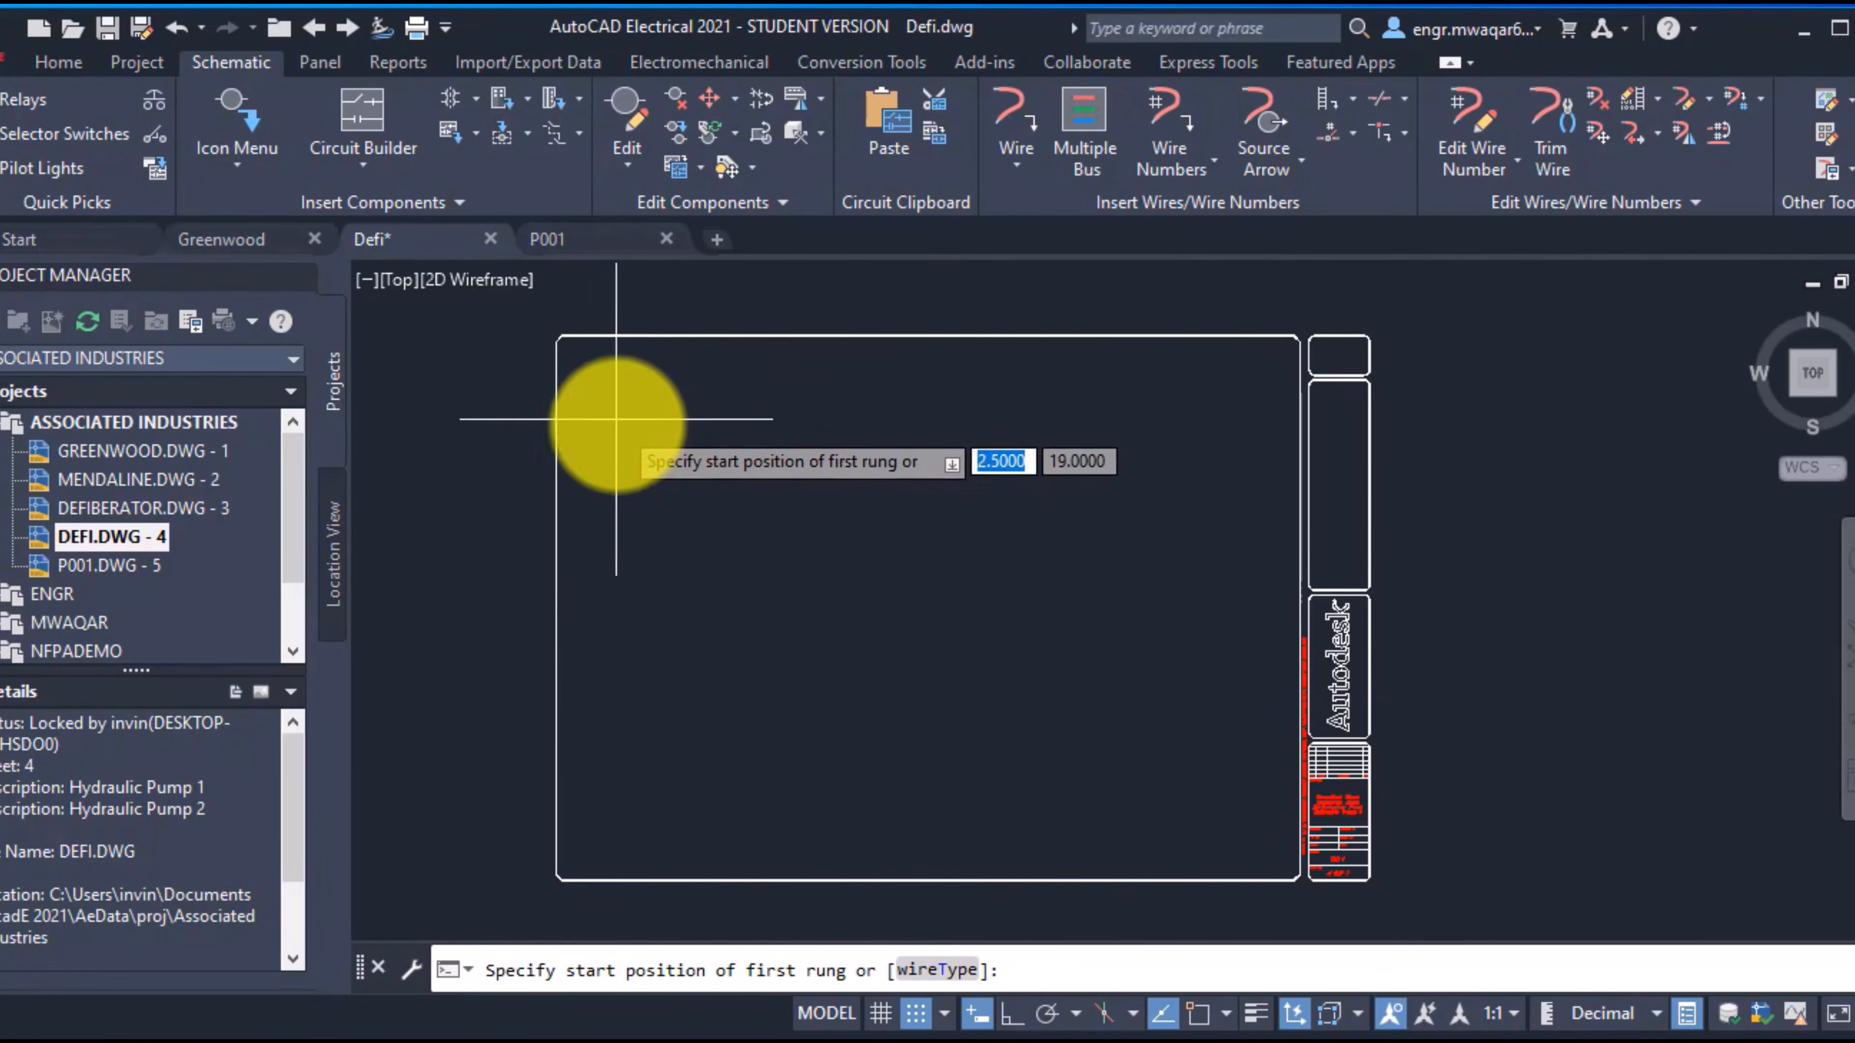
{"action": "left_click", "coordinate": [630, 406]}
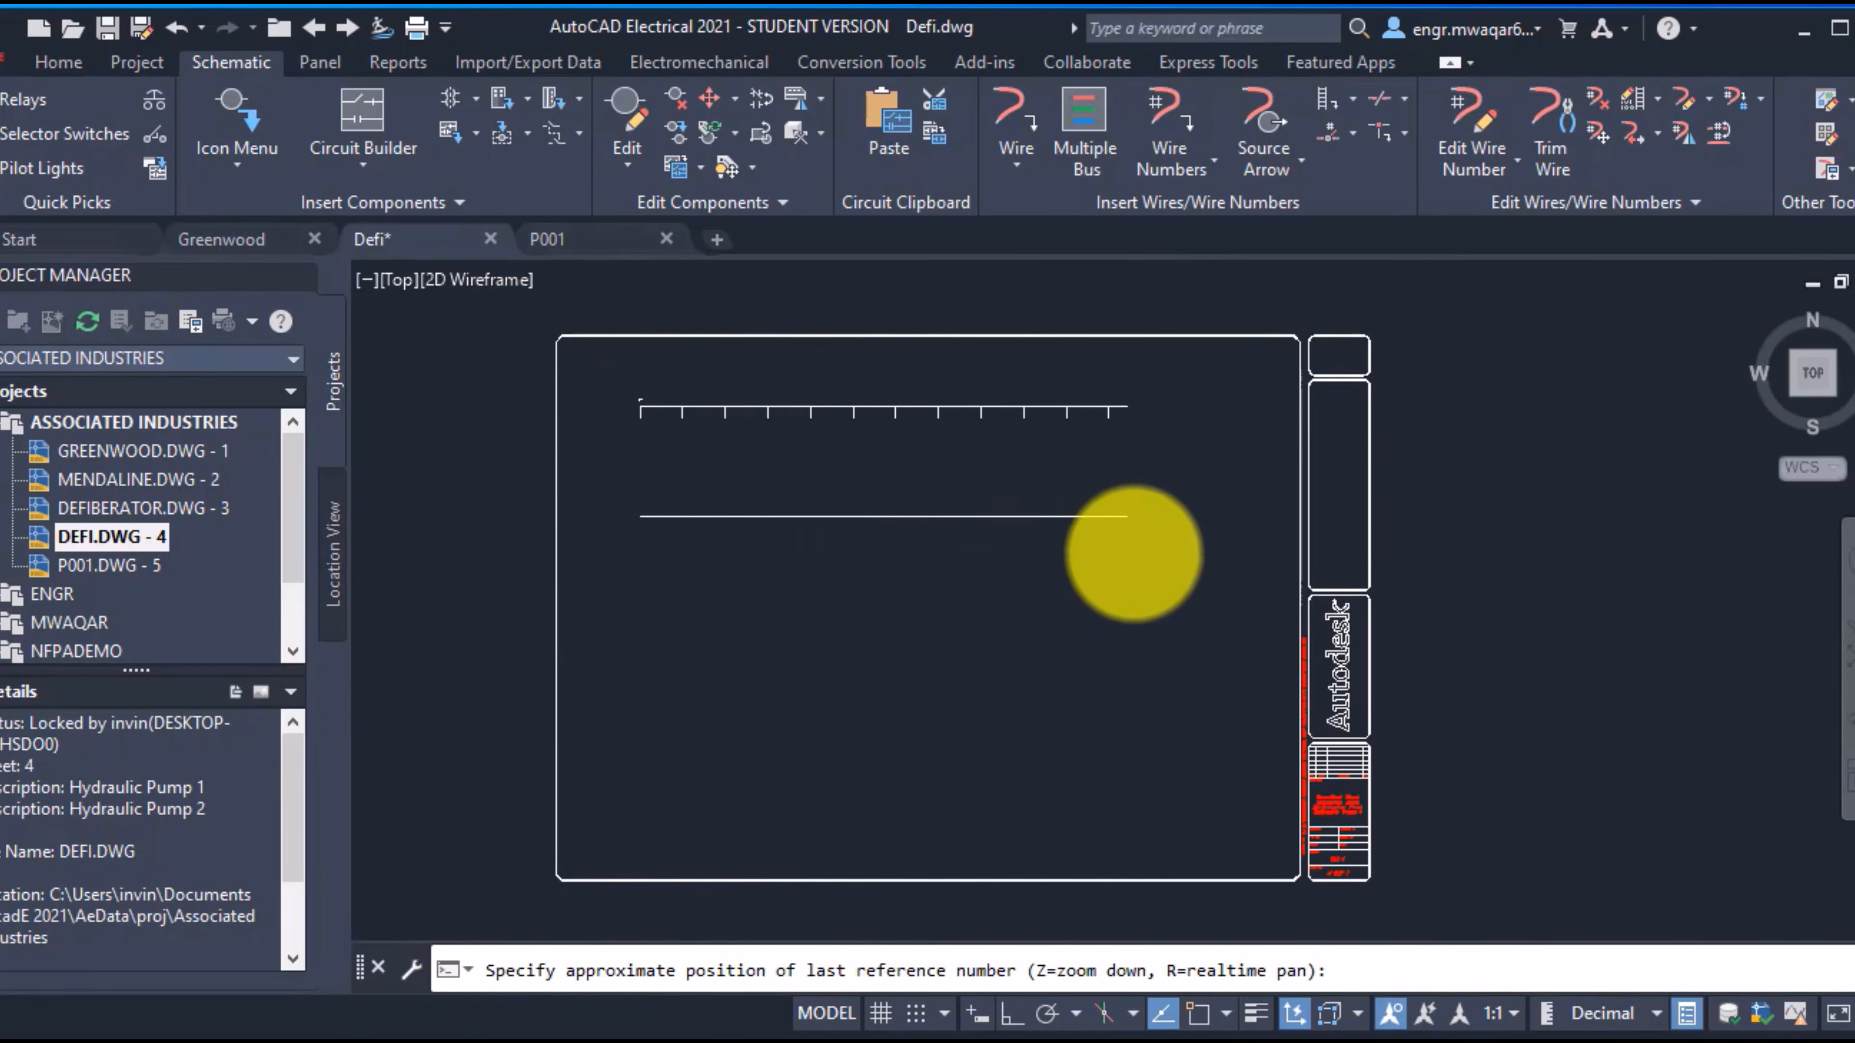
{"action": "left_click", "coordinate": [1193, 552]}
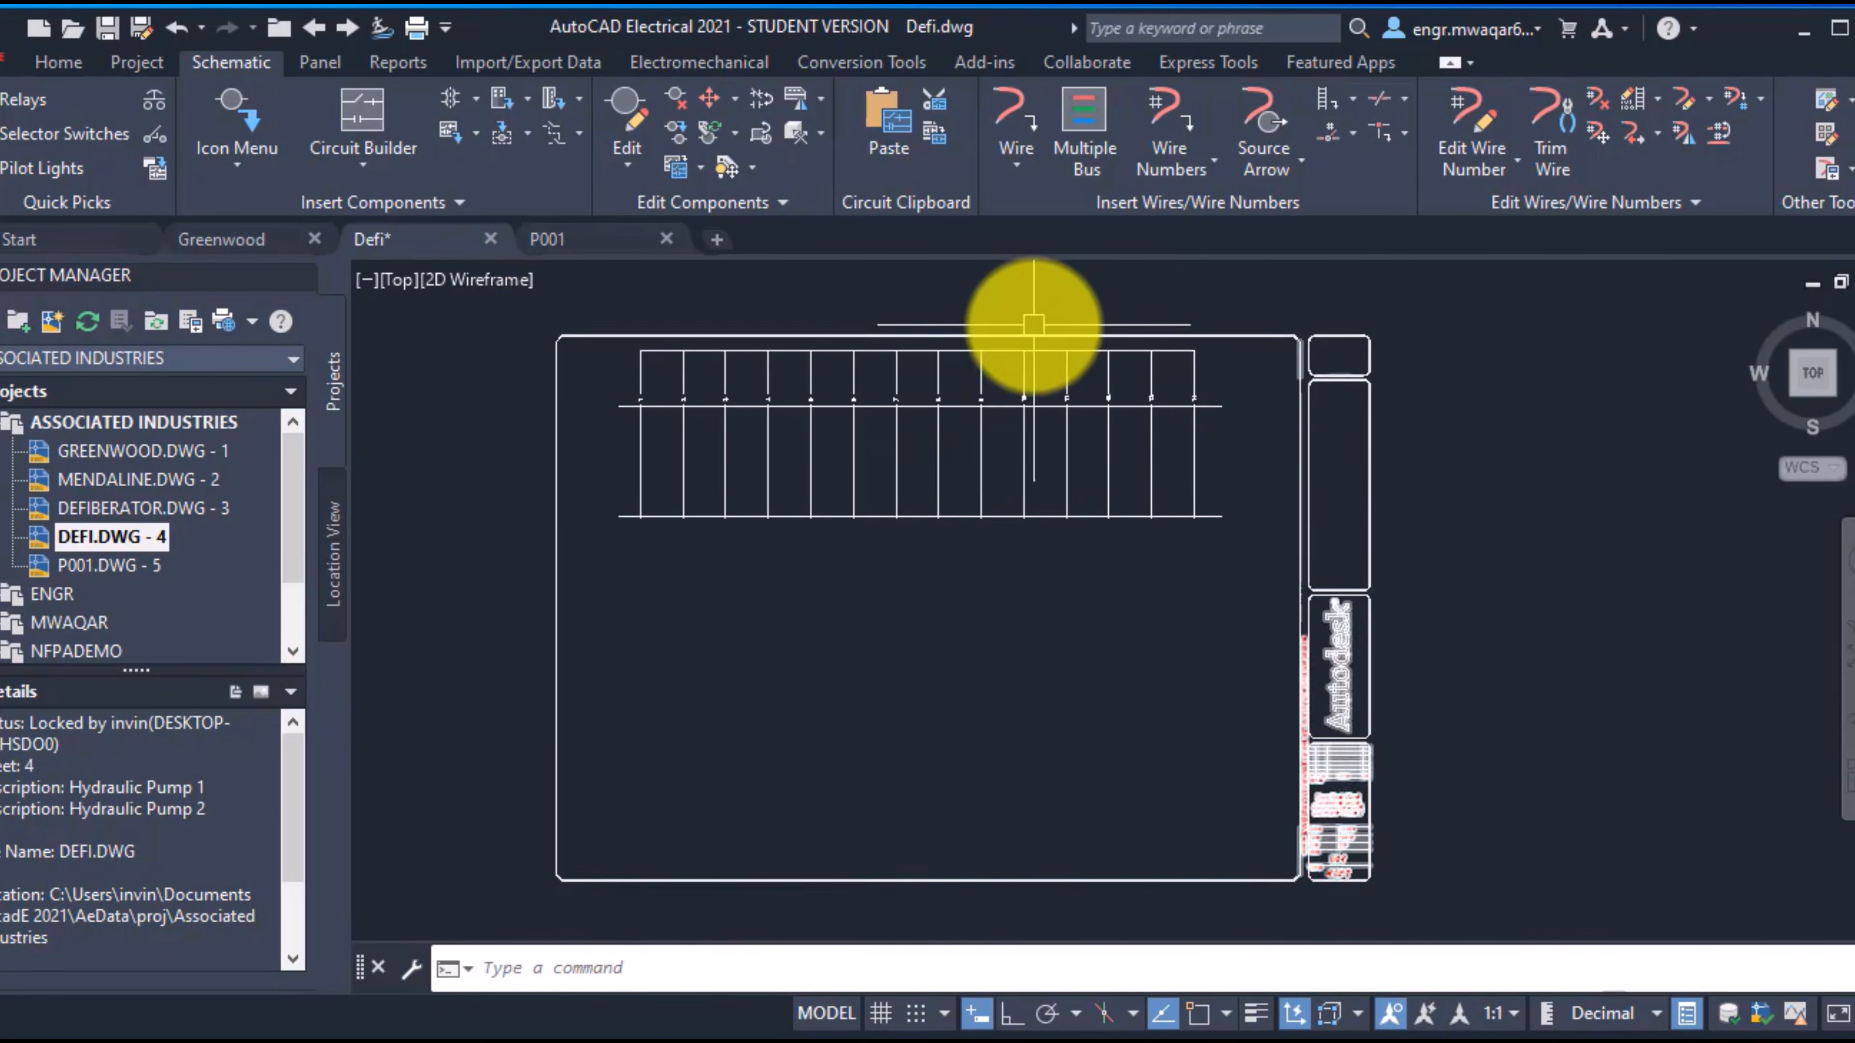
{"action": "scroll", "coordinate": [1029, 314], "scroll_direction": "up", "scroll_amount": 8}
{"action": "middle_click_drag", "start_coordinate": [1068, 725], "coordinate": [1108, 541]}
{"action": "scroll", "coordinate": [1108, 541], "scroll_direction": "down", "scroll_amount": 4}
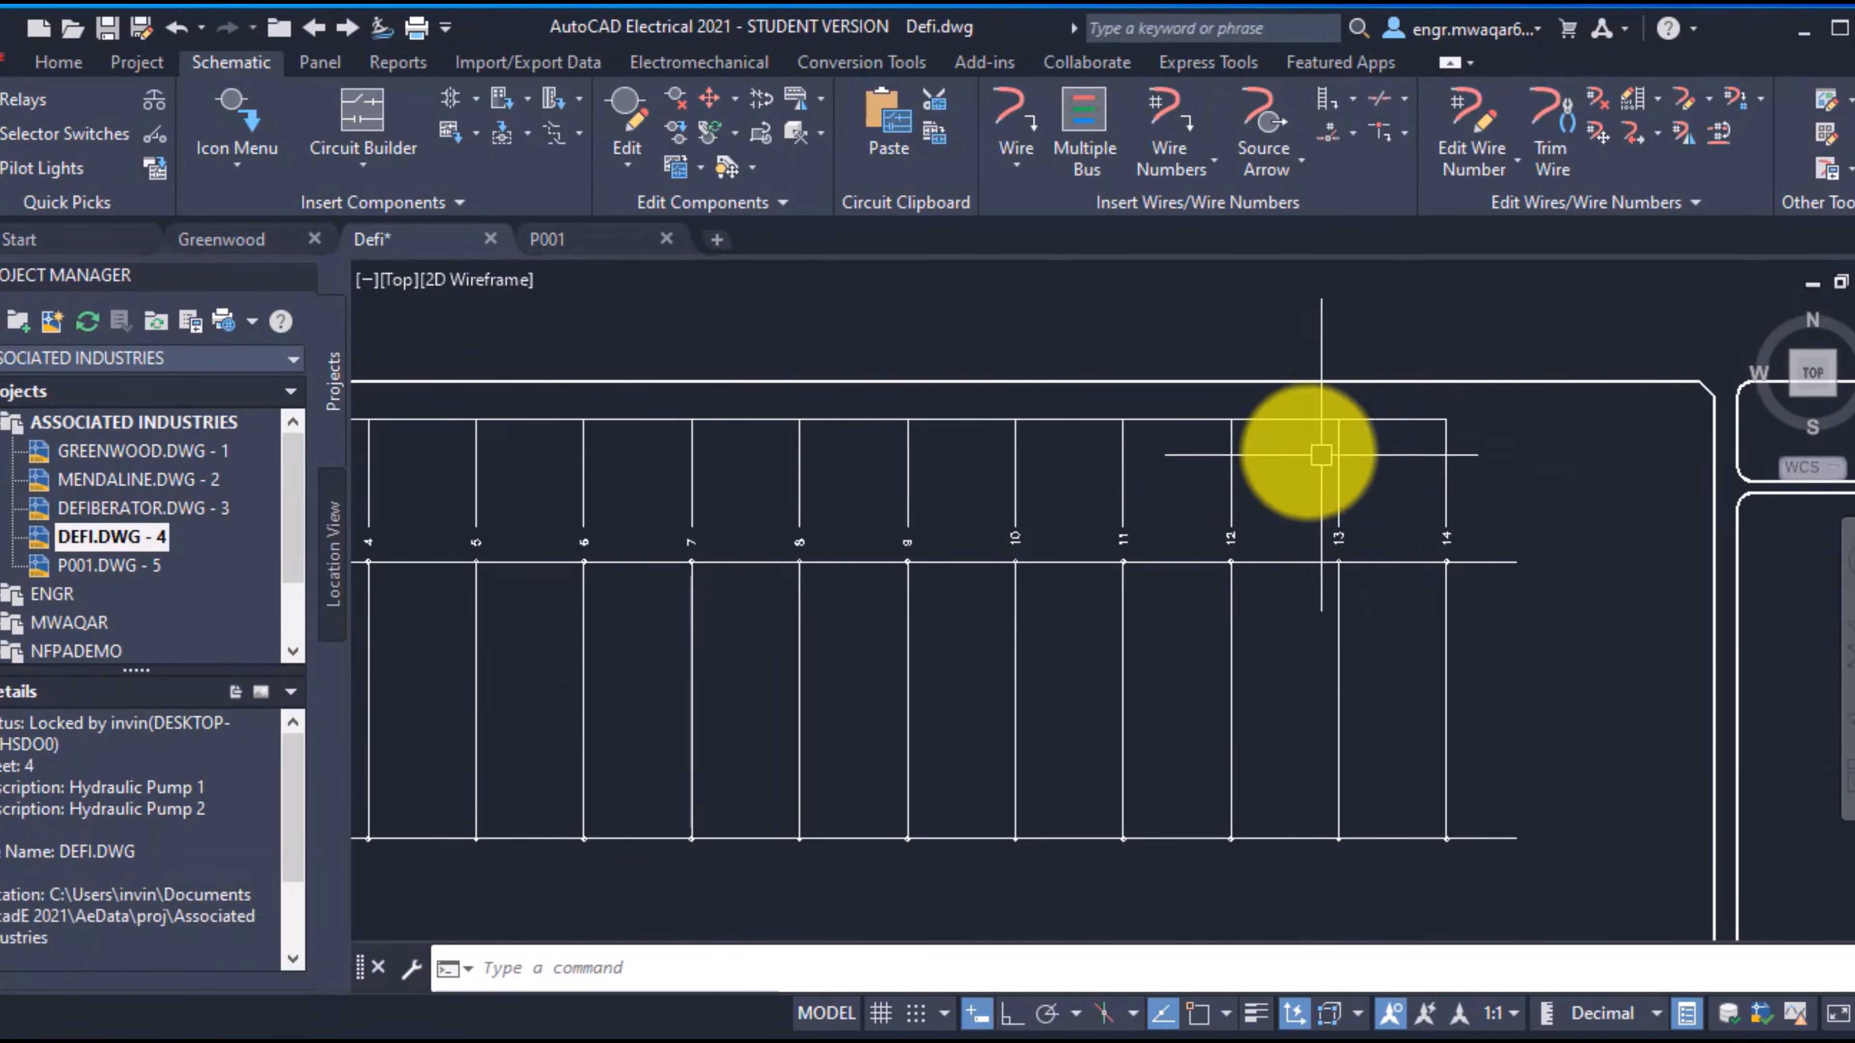
Switch the format referencing of DEFI.DWG to X Zones and check its zone setup without changing it
{"action": "right_click", "coordinate": [143, 536]}
{"action": "mouse_move", "coordinate": [247, 768]}
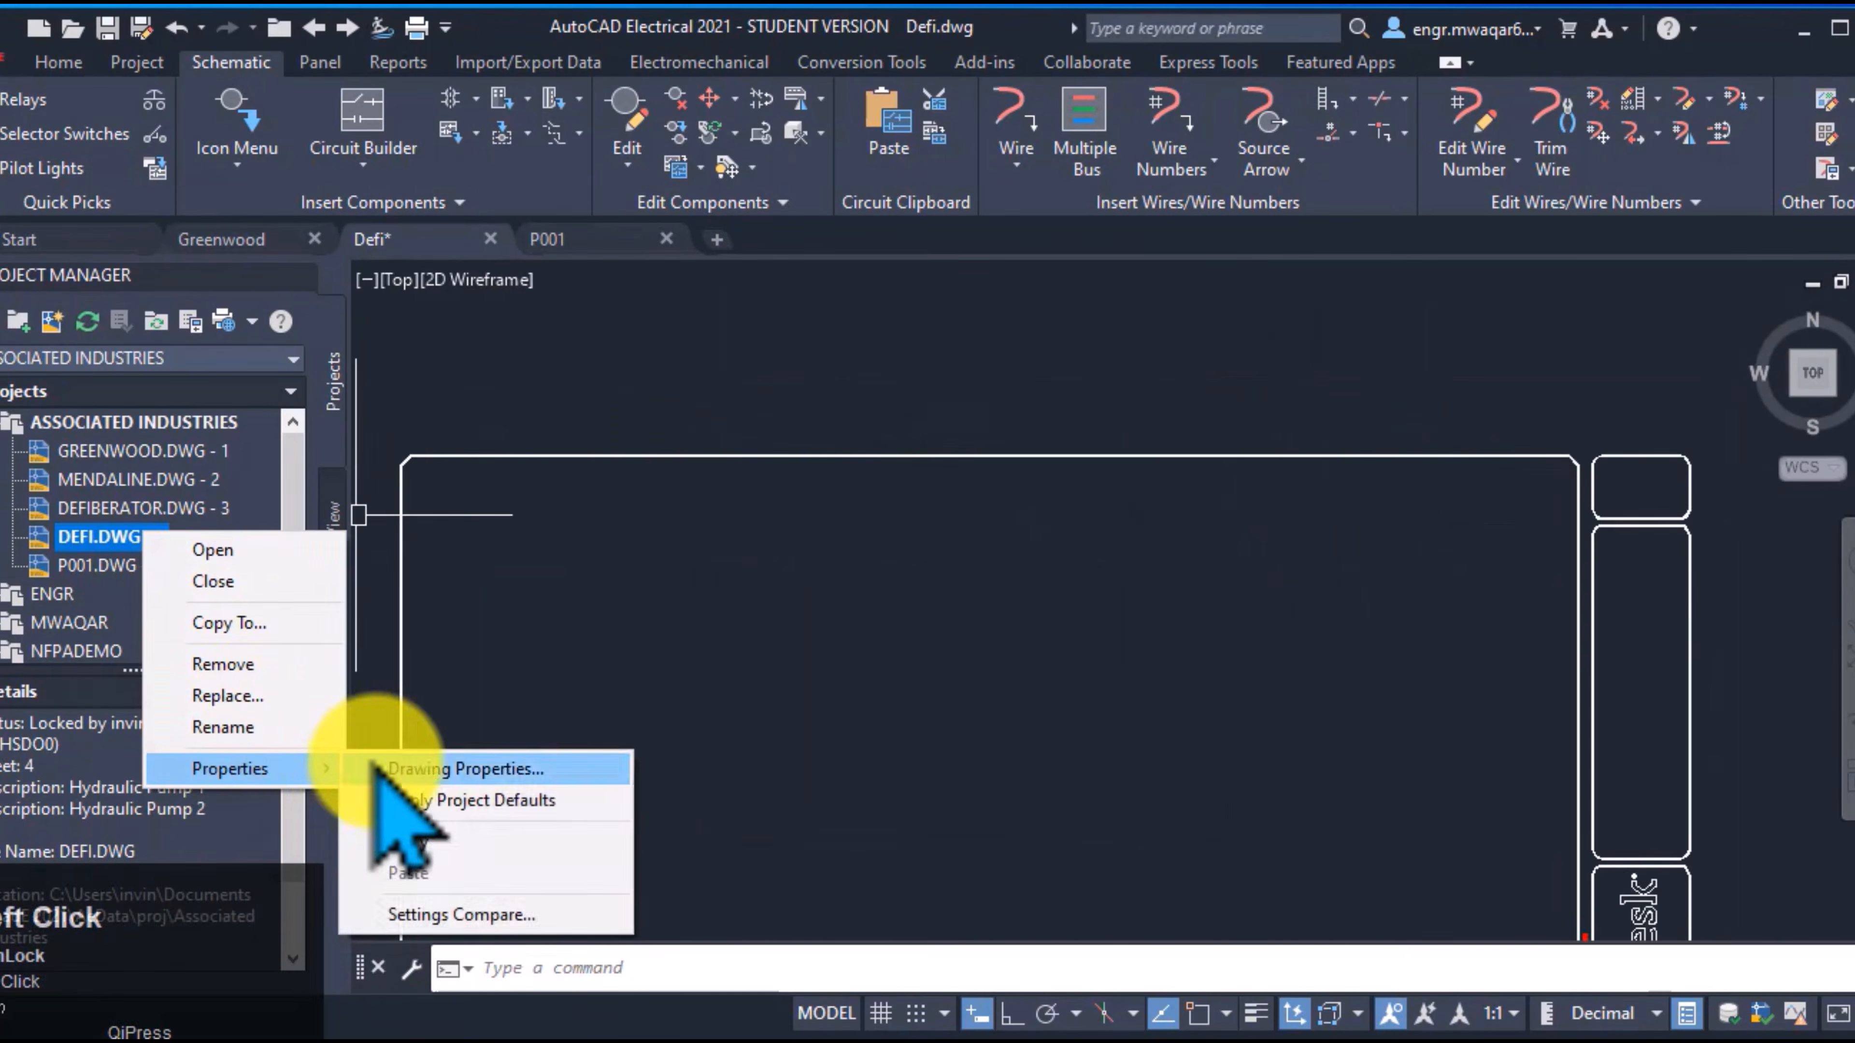
{"action": "left_click", "coordinate": [438, 767]}
{"action": "left_click", "coordinate": [1132, 166]}
{"action": "left_click", "coordinate": [622, 589]}
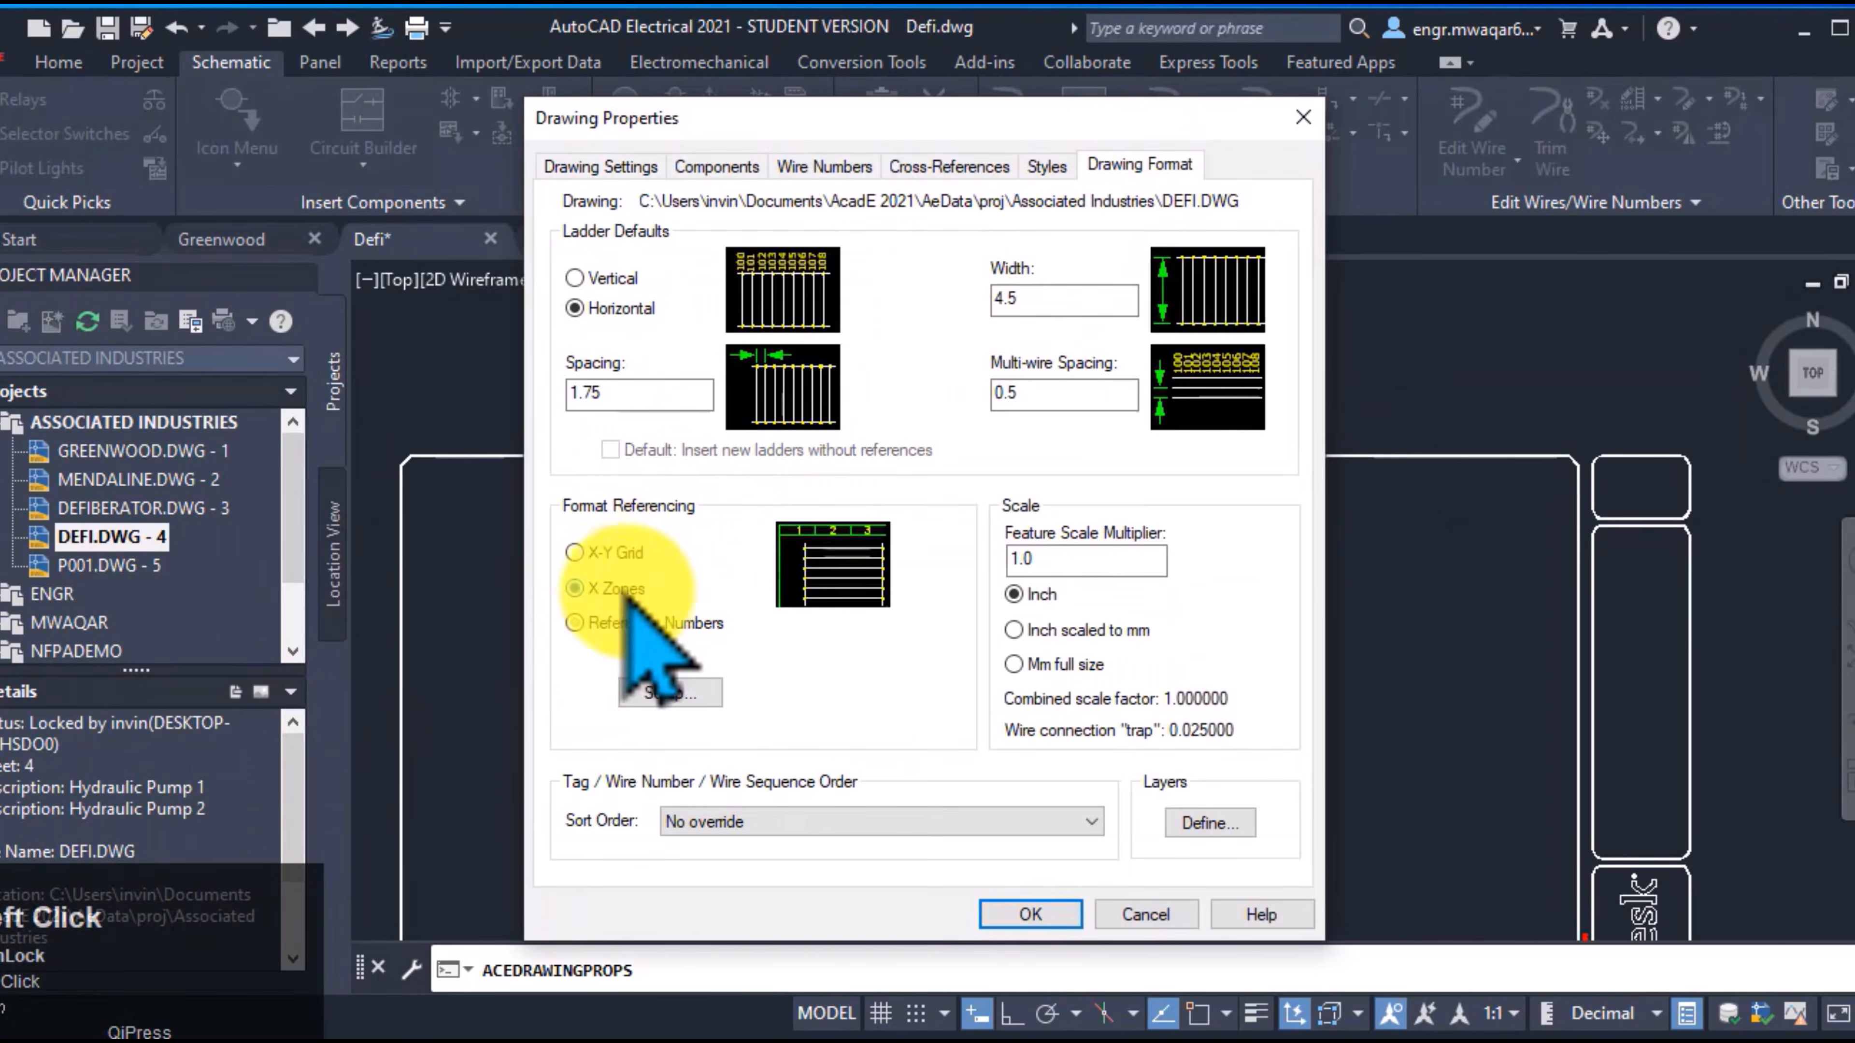
{"action": "left_click", "coordinate": [661, 693]}
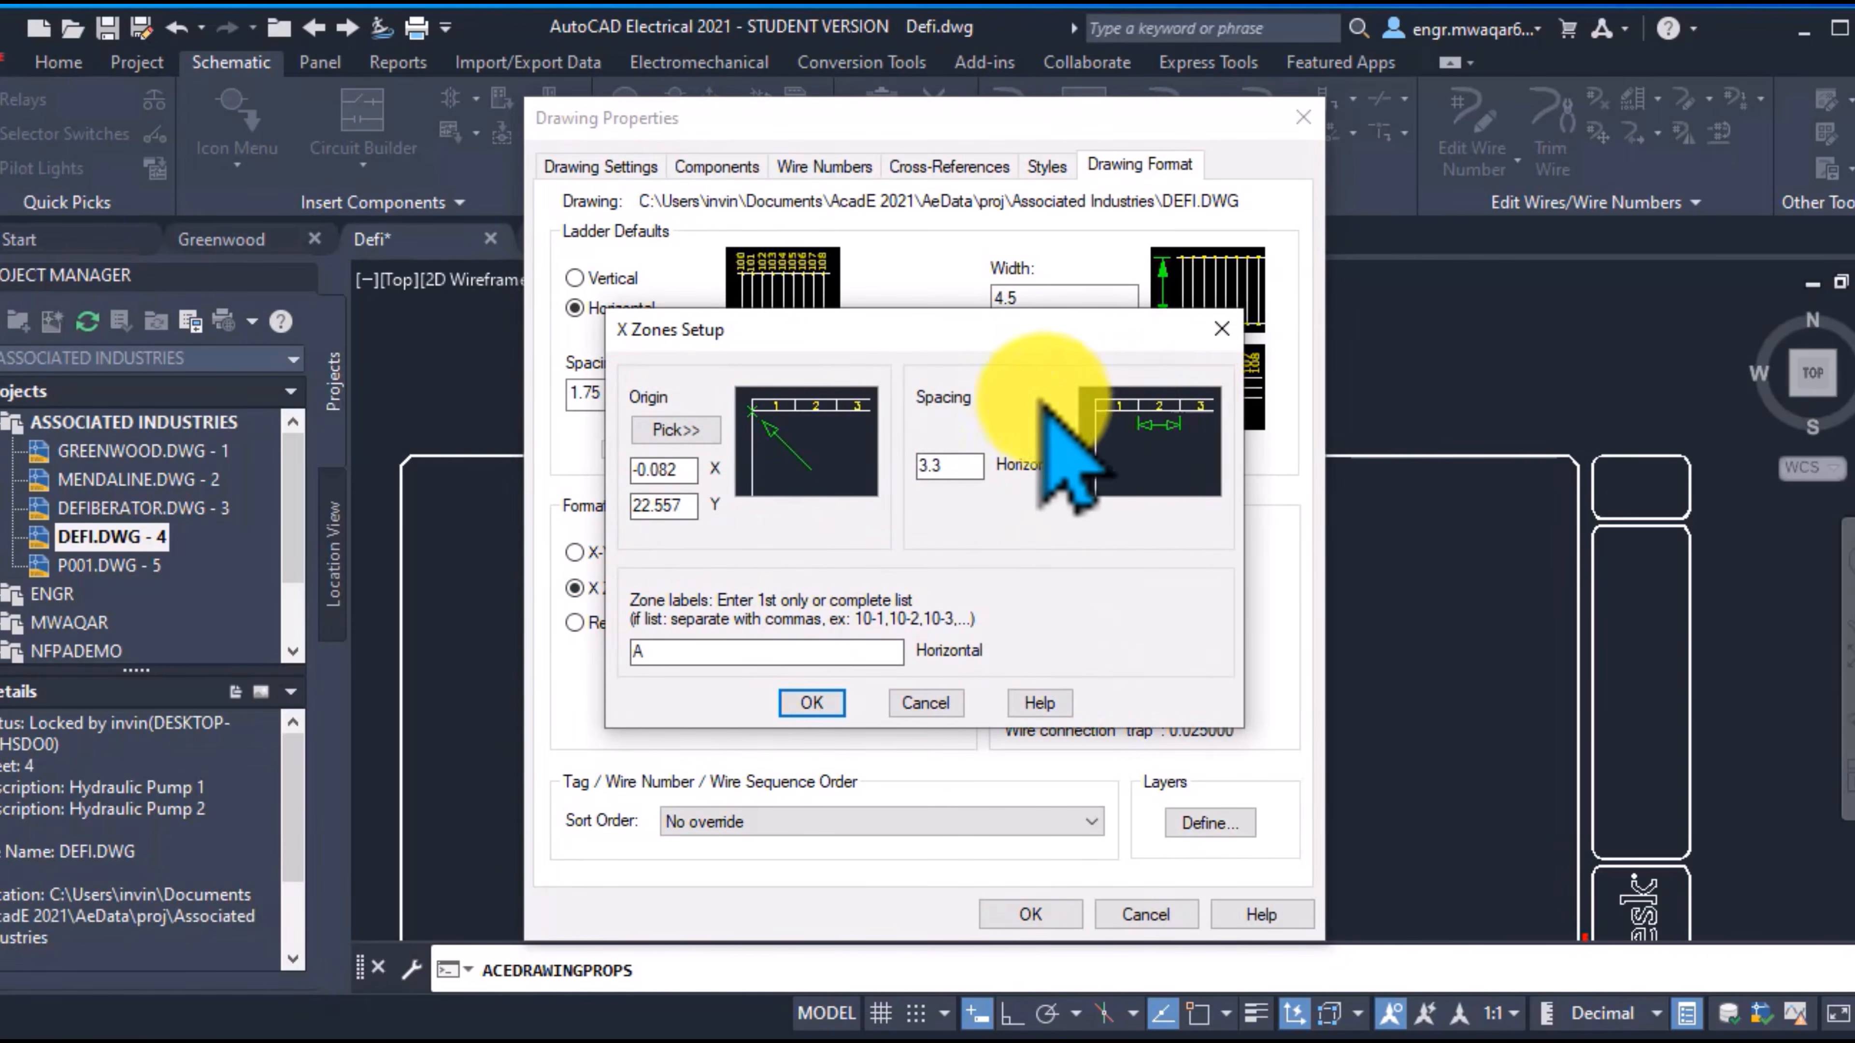
{"action": "left_click_drag", "start_coordinate": [889, 320], "coordinate": [1206, 282]}
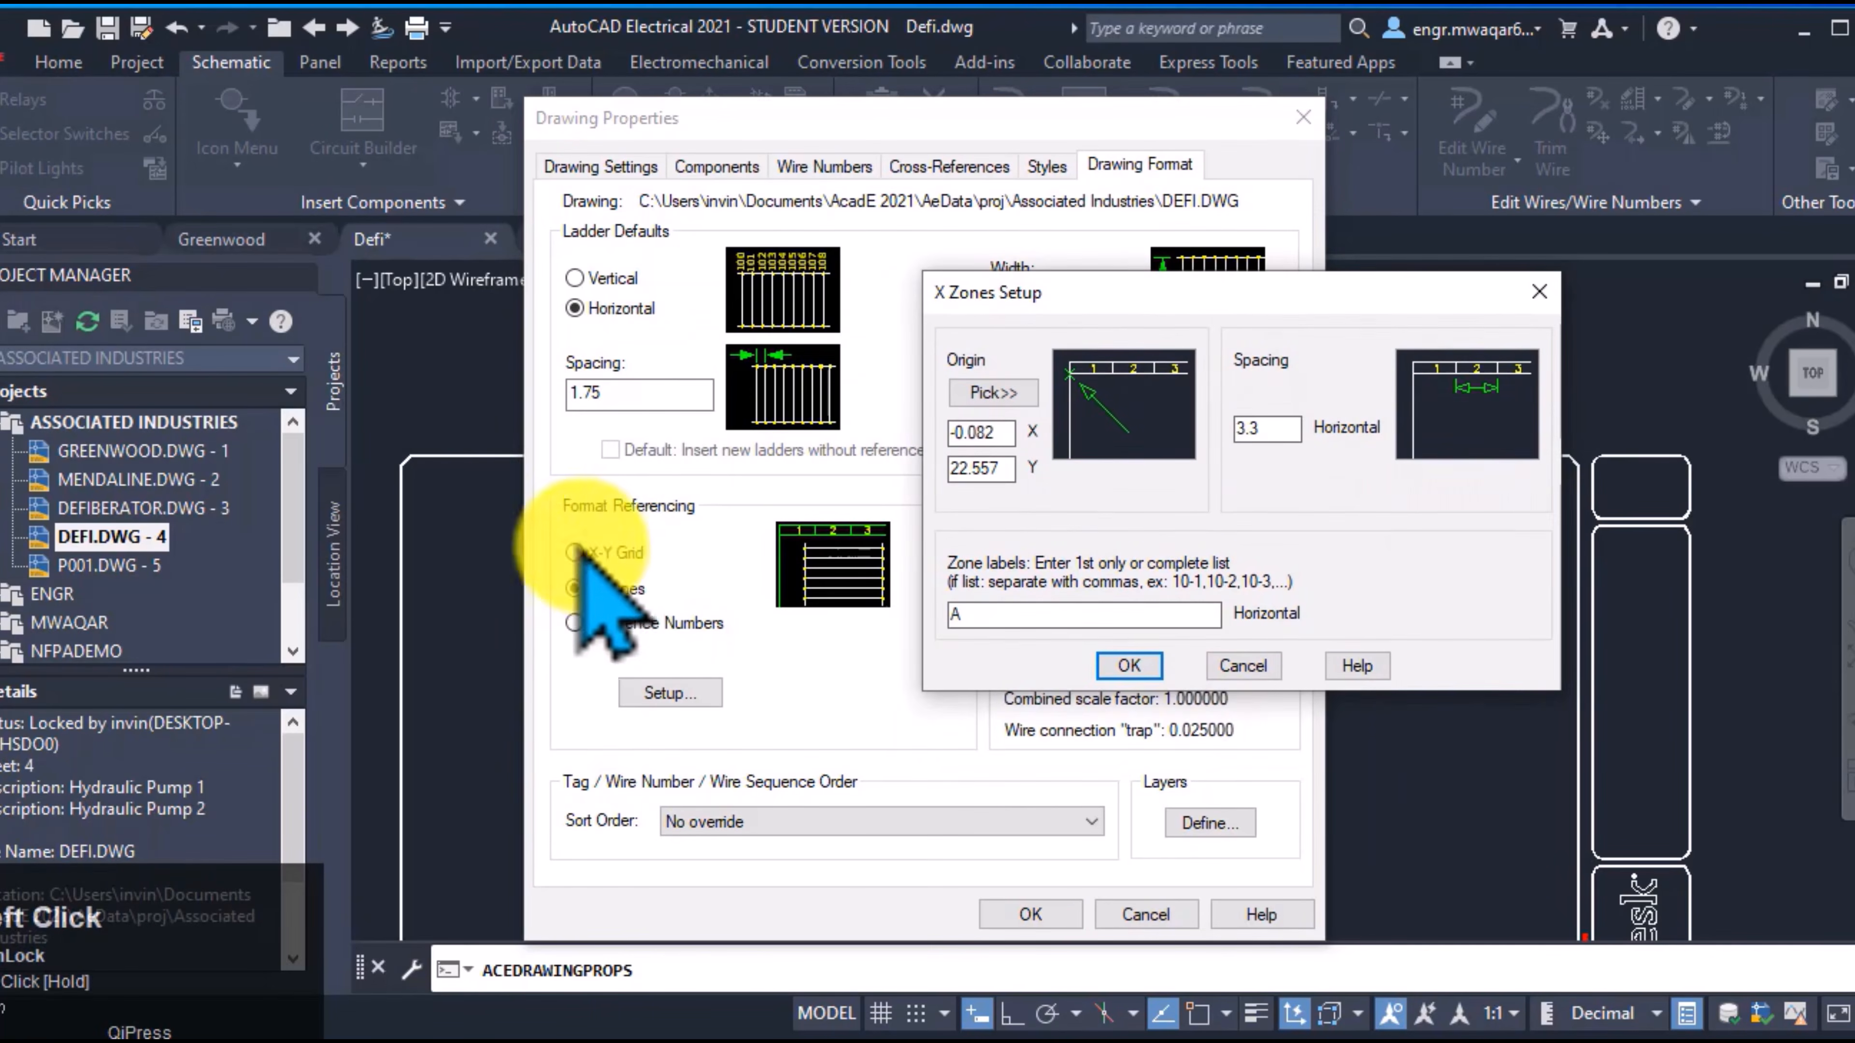
{"action": "left_click", "coordinate": [1244, 667]}
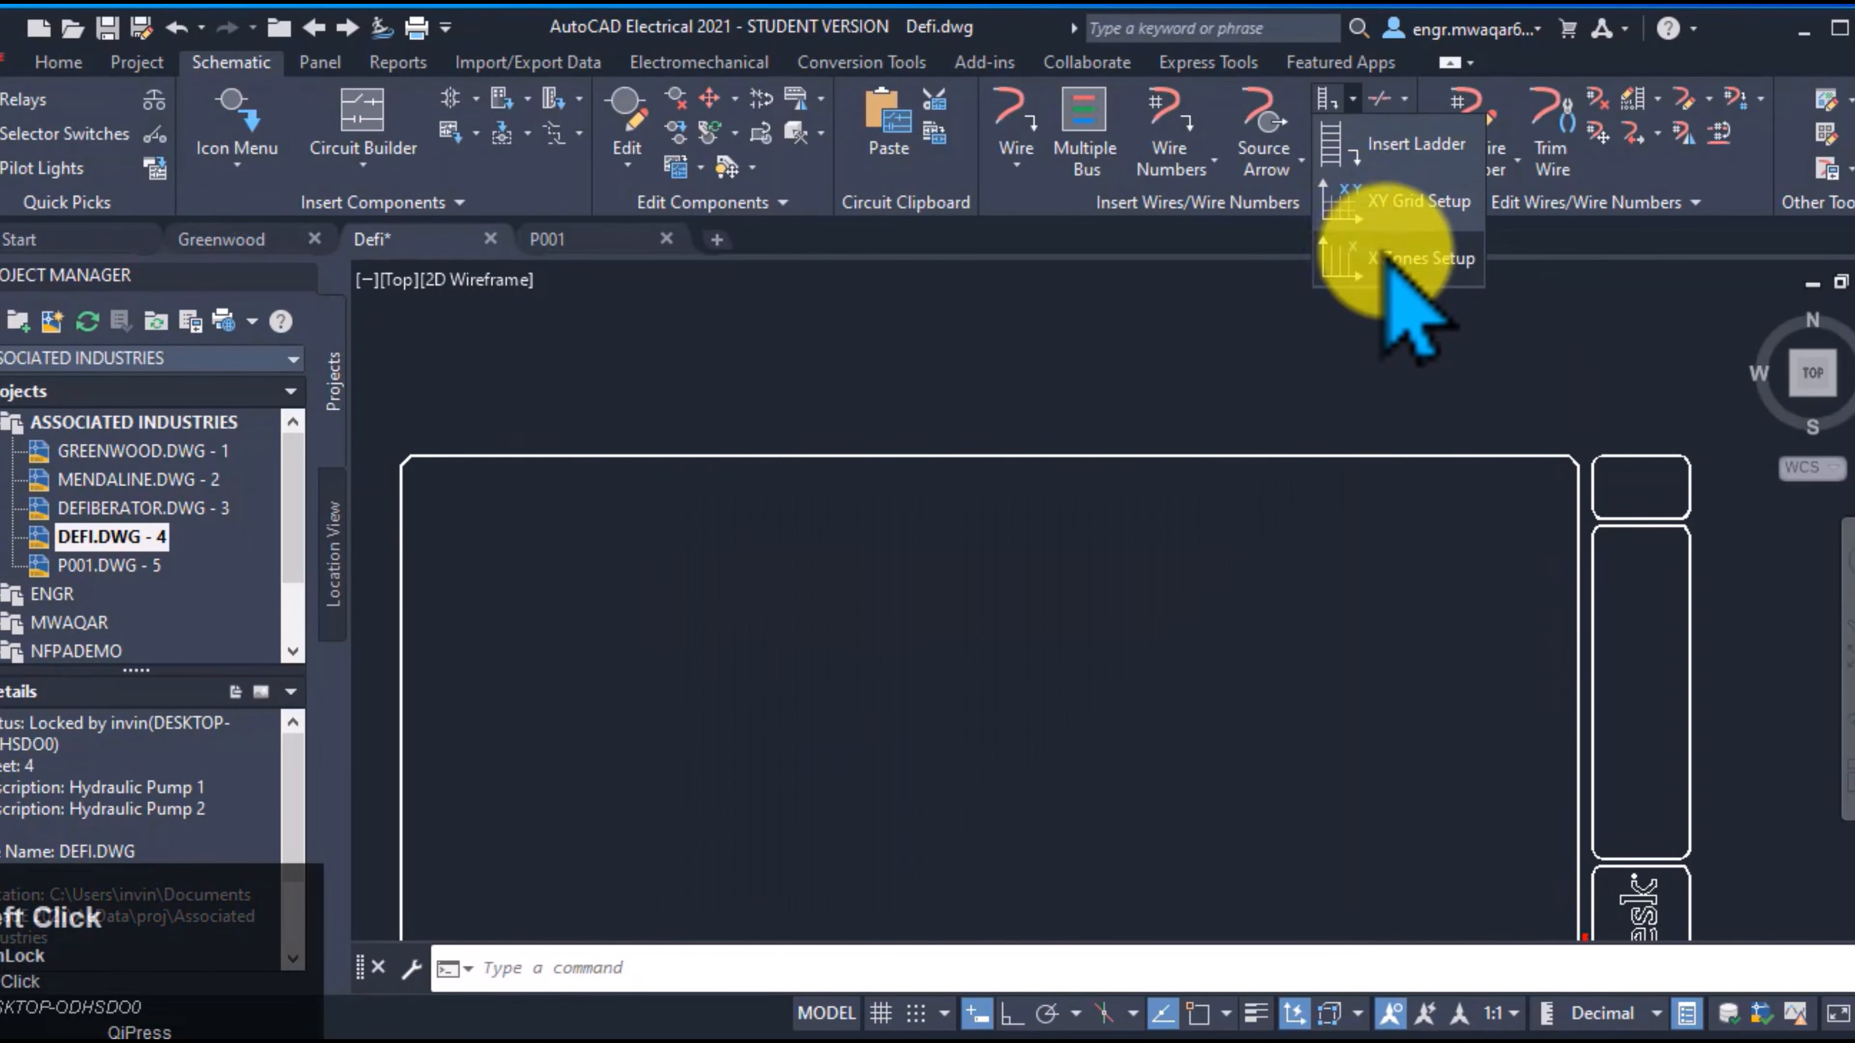
Insert X zone labels A to J along the frame's upper edge with a horizontal spacing of 3.3
{"action": "left_click", "coordinate": [1366, 267]}
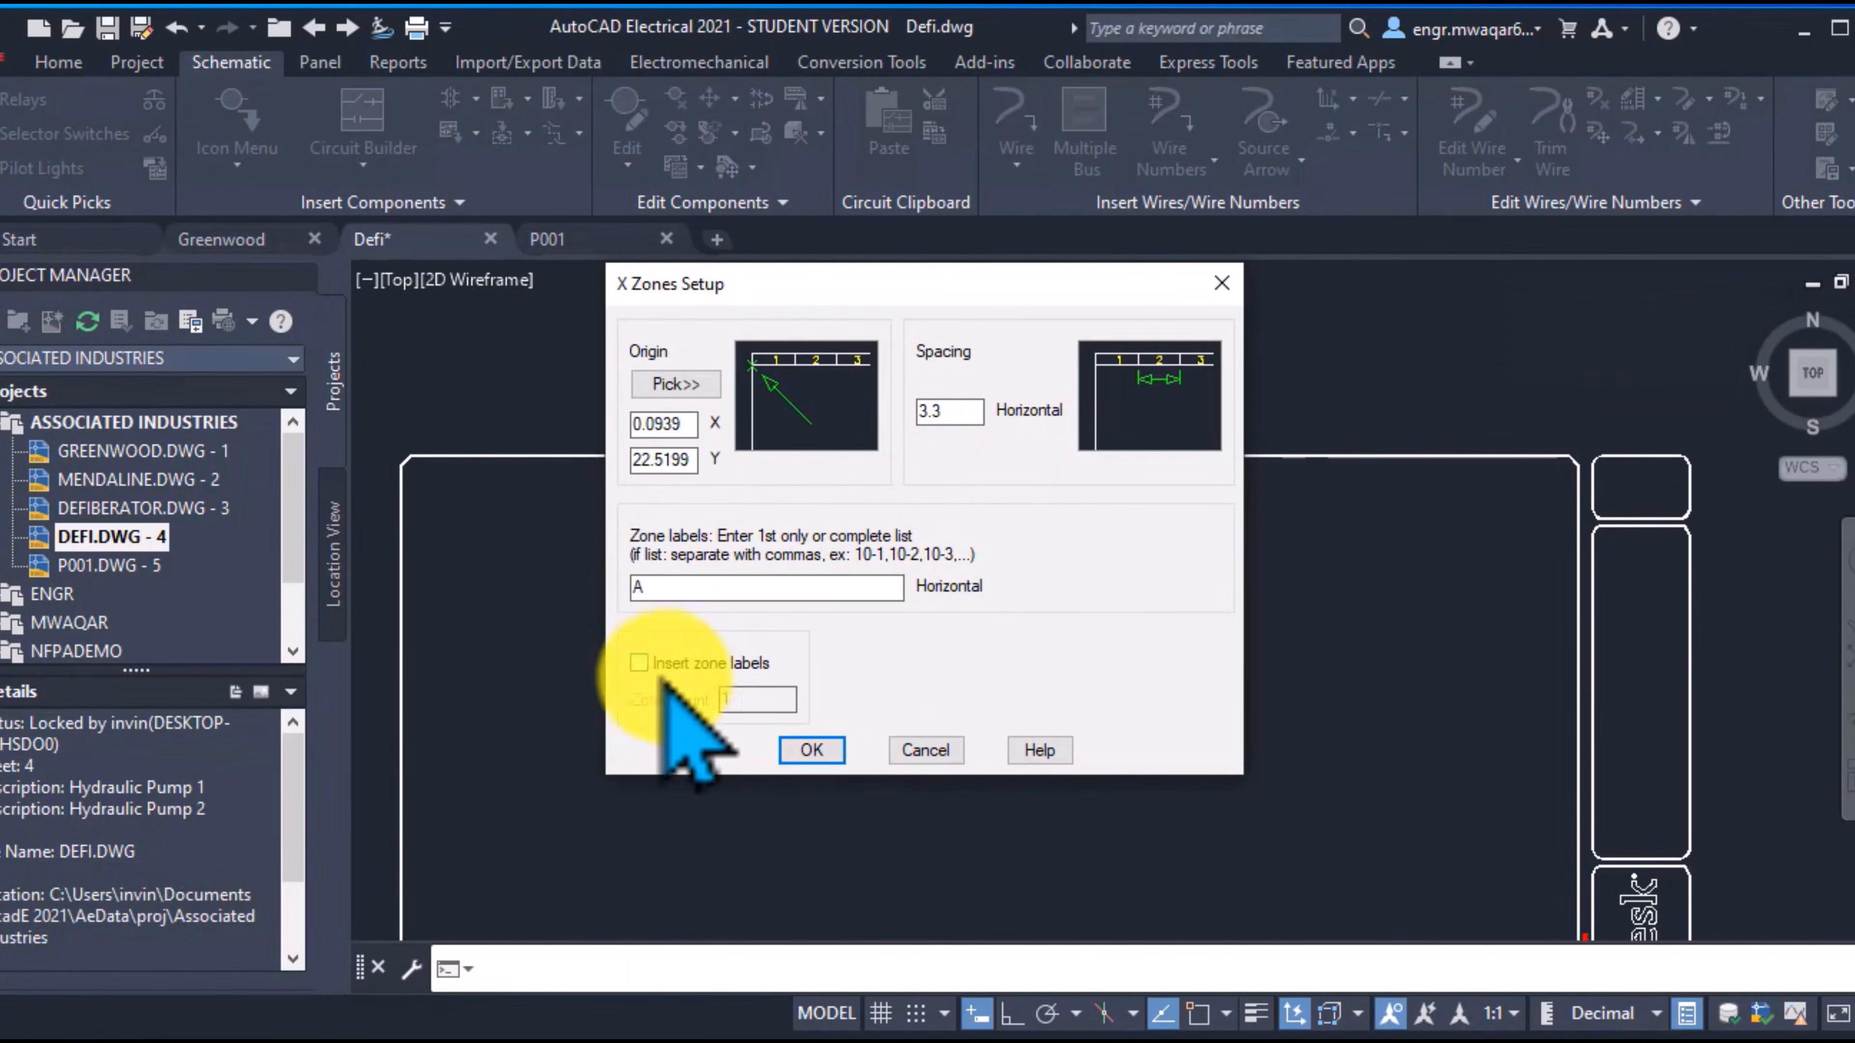
{"action": "left_click", "coordinate": [638, 663]}
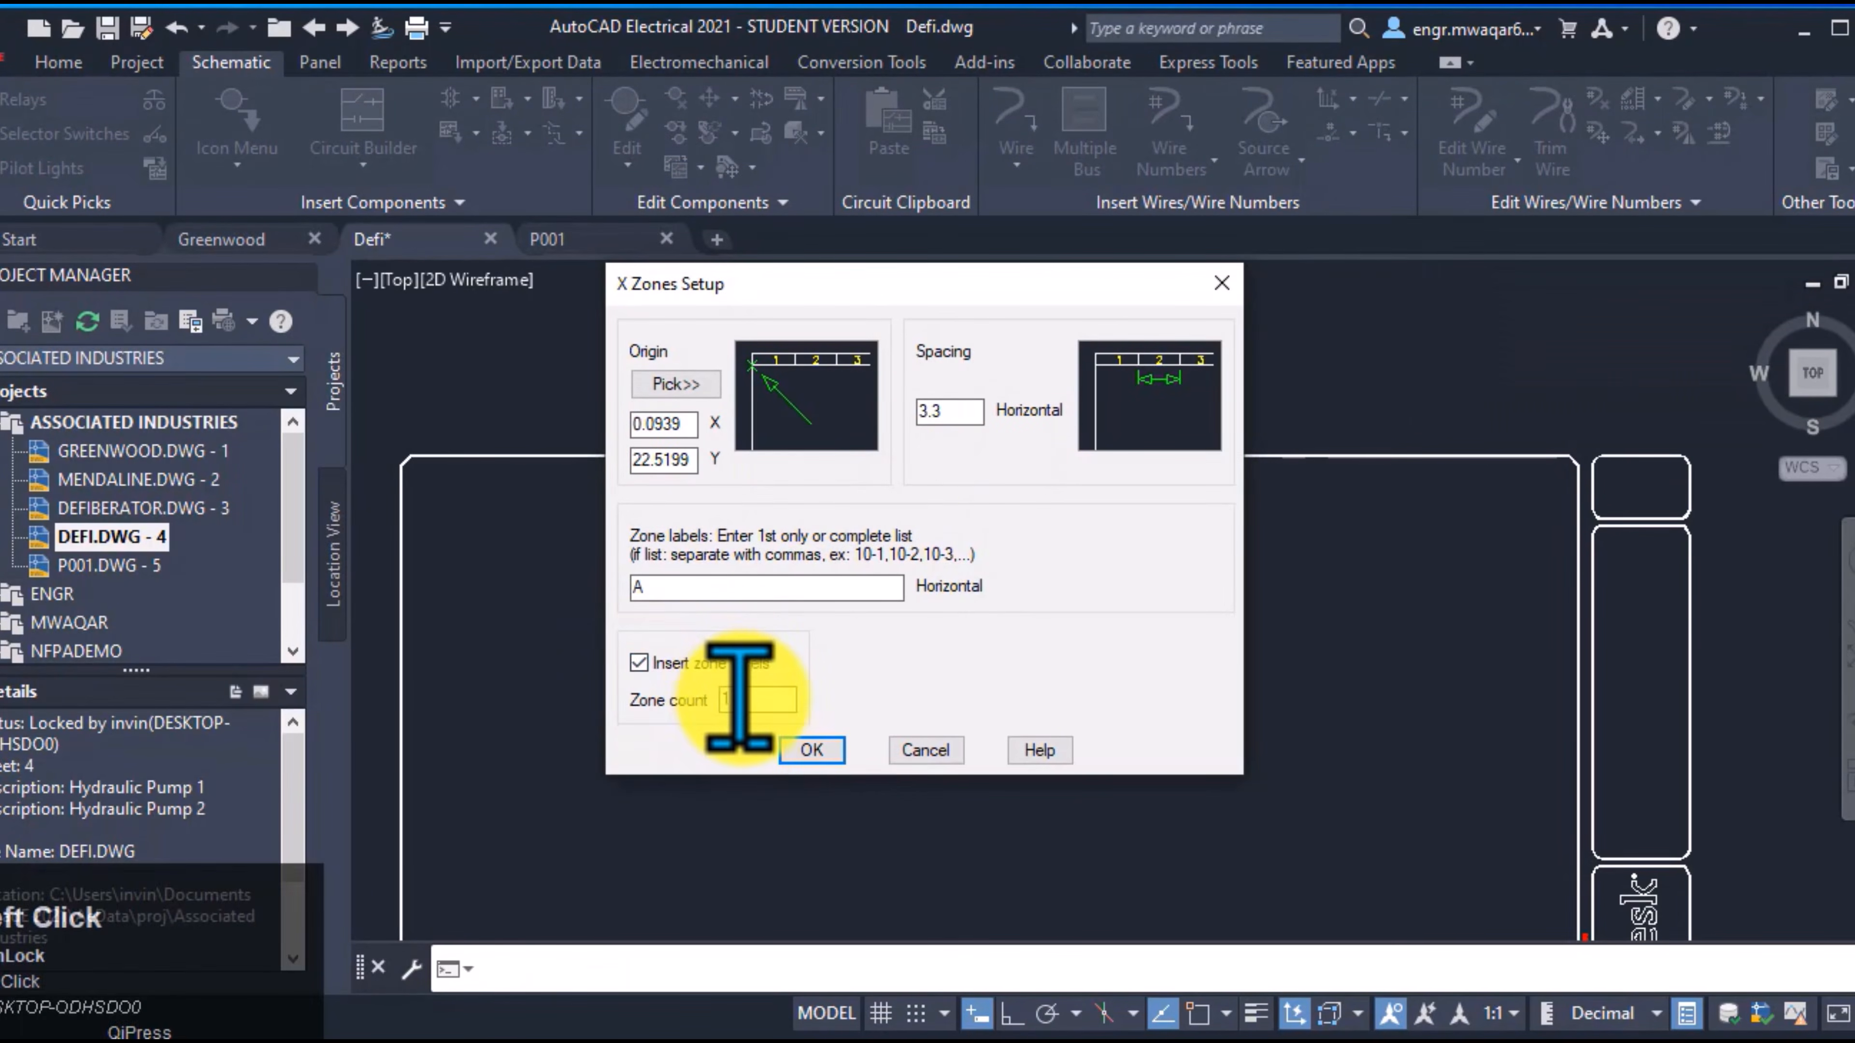
{"action": "left_click", "coordinate": [823, 753]}
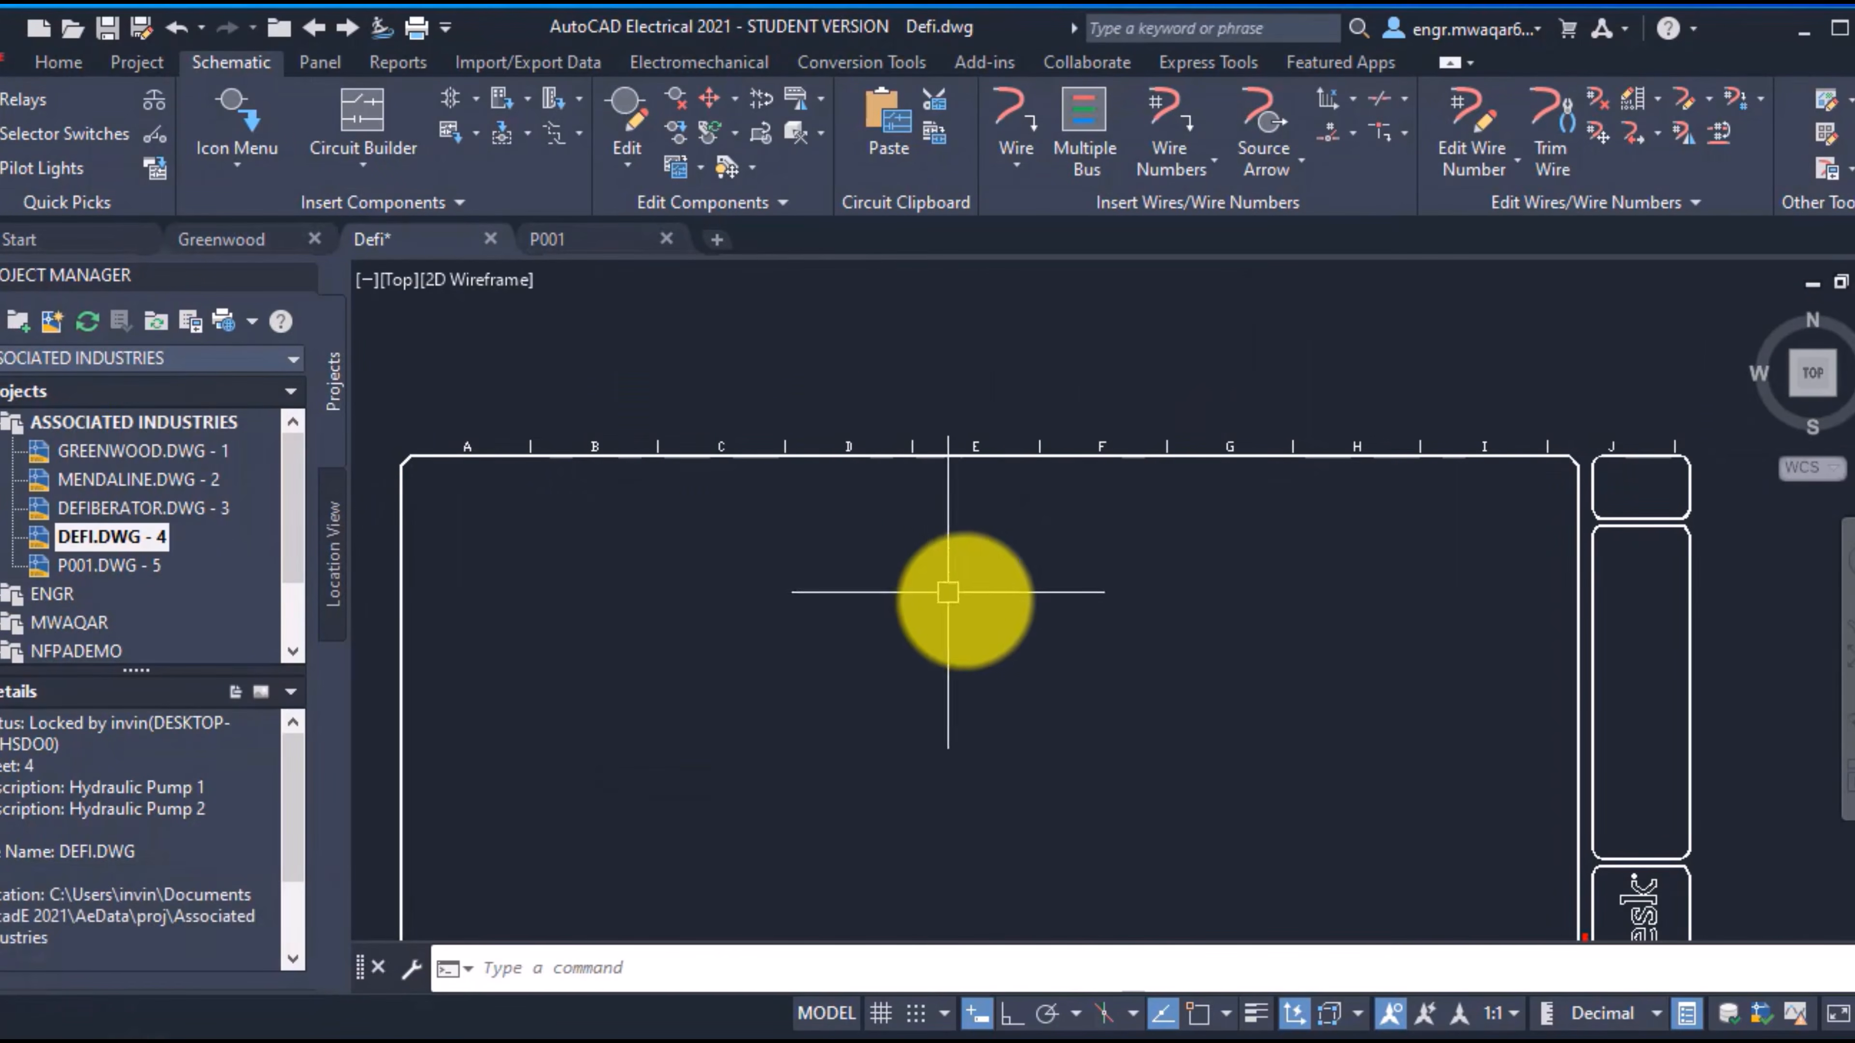
Insert a single-phase vertical ladder in the left part of the frame, 4.5 wide with 1.75 rung spacing
{"action": "middle_click_drag", "start_coordinate": [951, 593], "coordinate": [963, 525]}
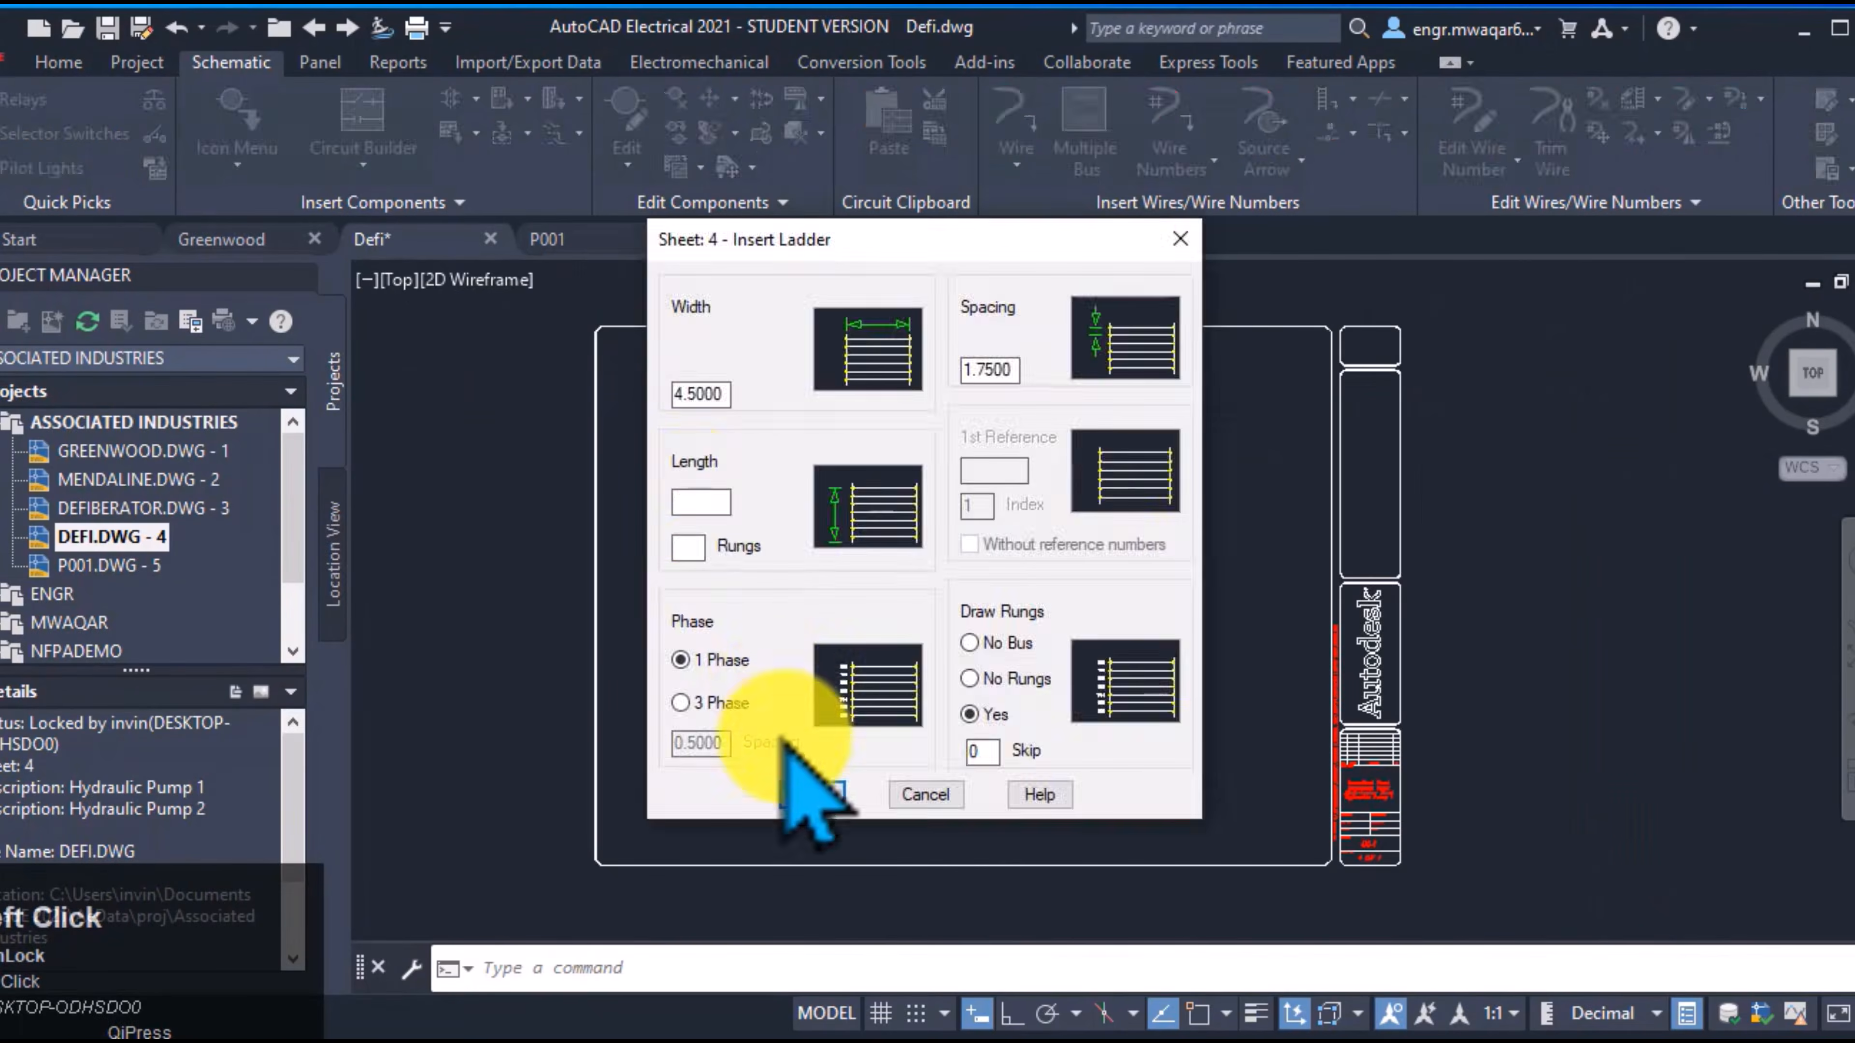
{"action": "left_click", "coordinate": [808, 787]}
{"action": "left_click", "coordinate": [740, 409]}
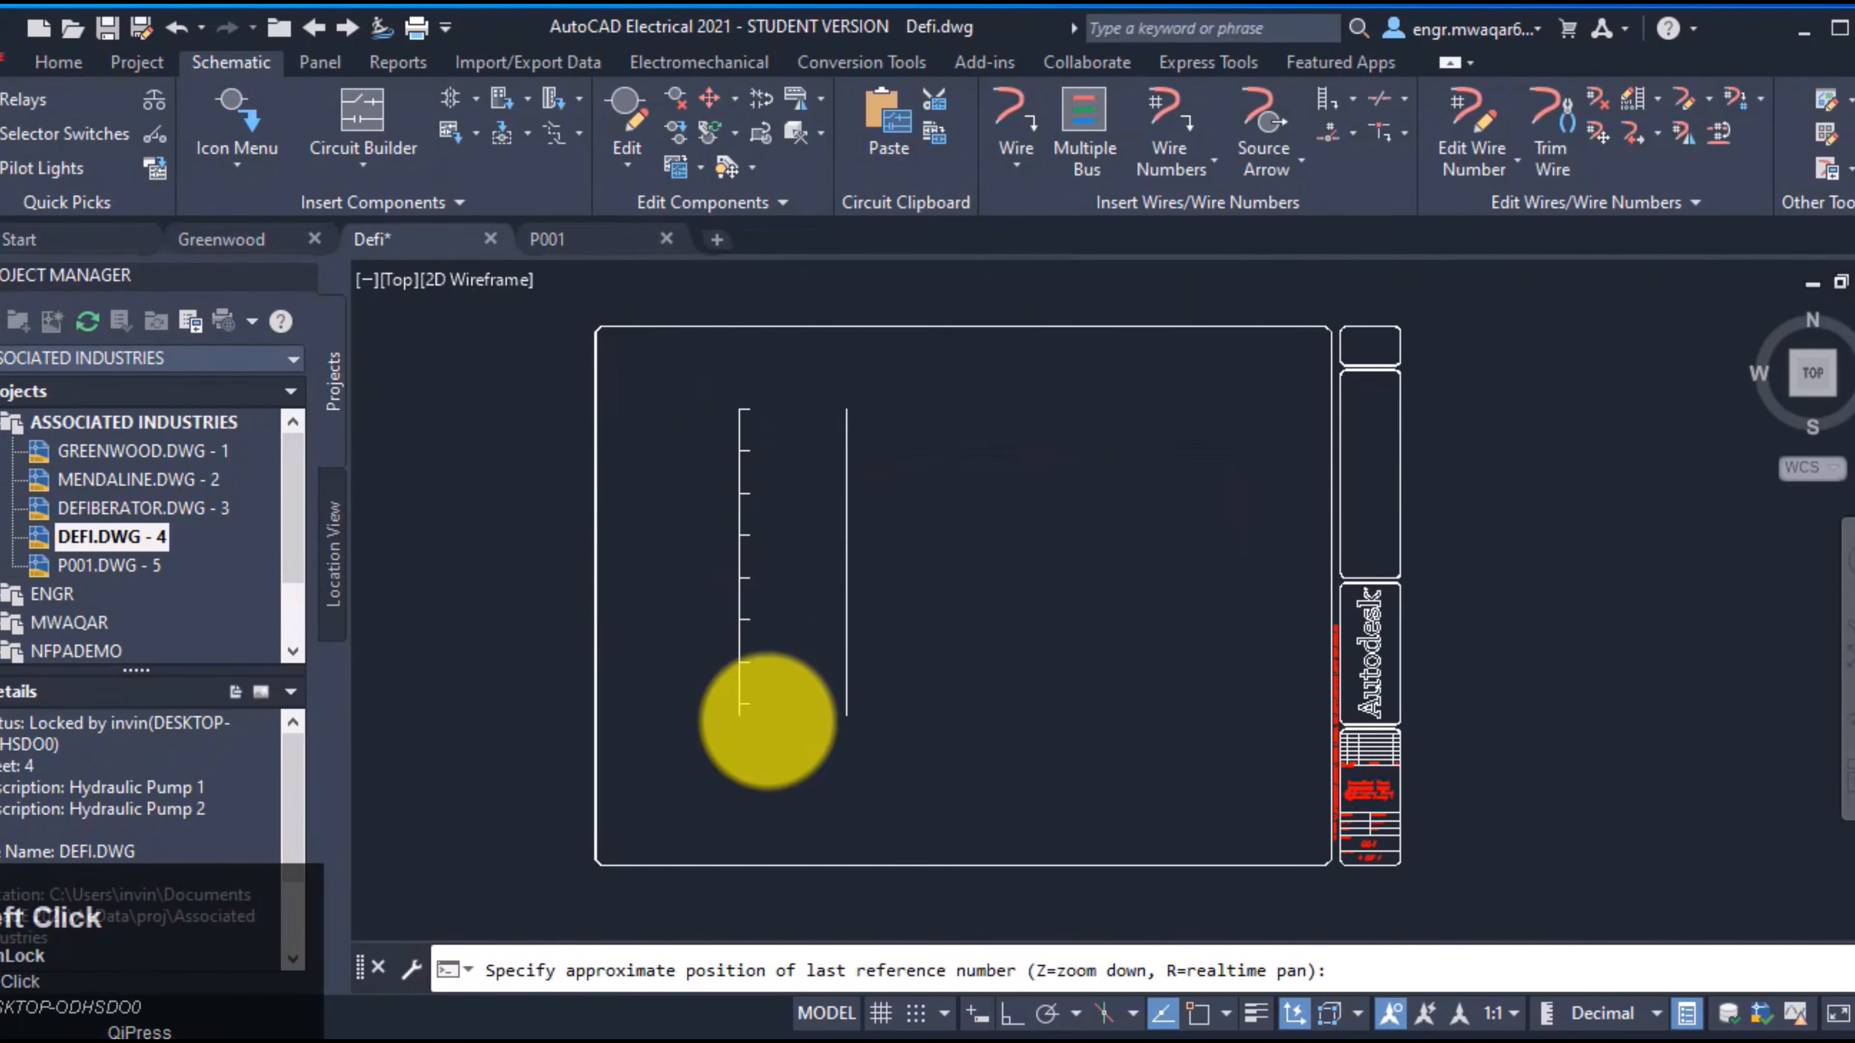
{"action": "left_click", "coordinate": [766, 720]}
Examine the Reference Numbers format and its line numbering styles in the drawing properties of DEFI.DWG, without applying anything
{"action": "right_click", "coordinate": [139, 536]}
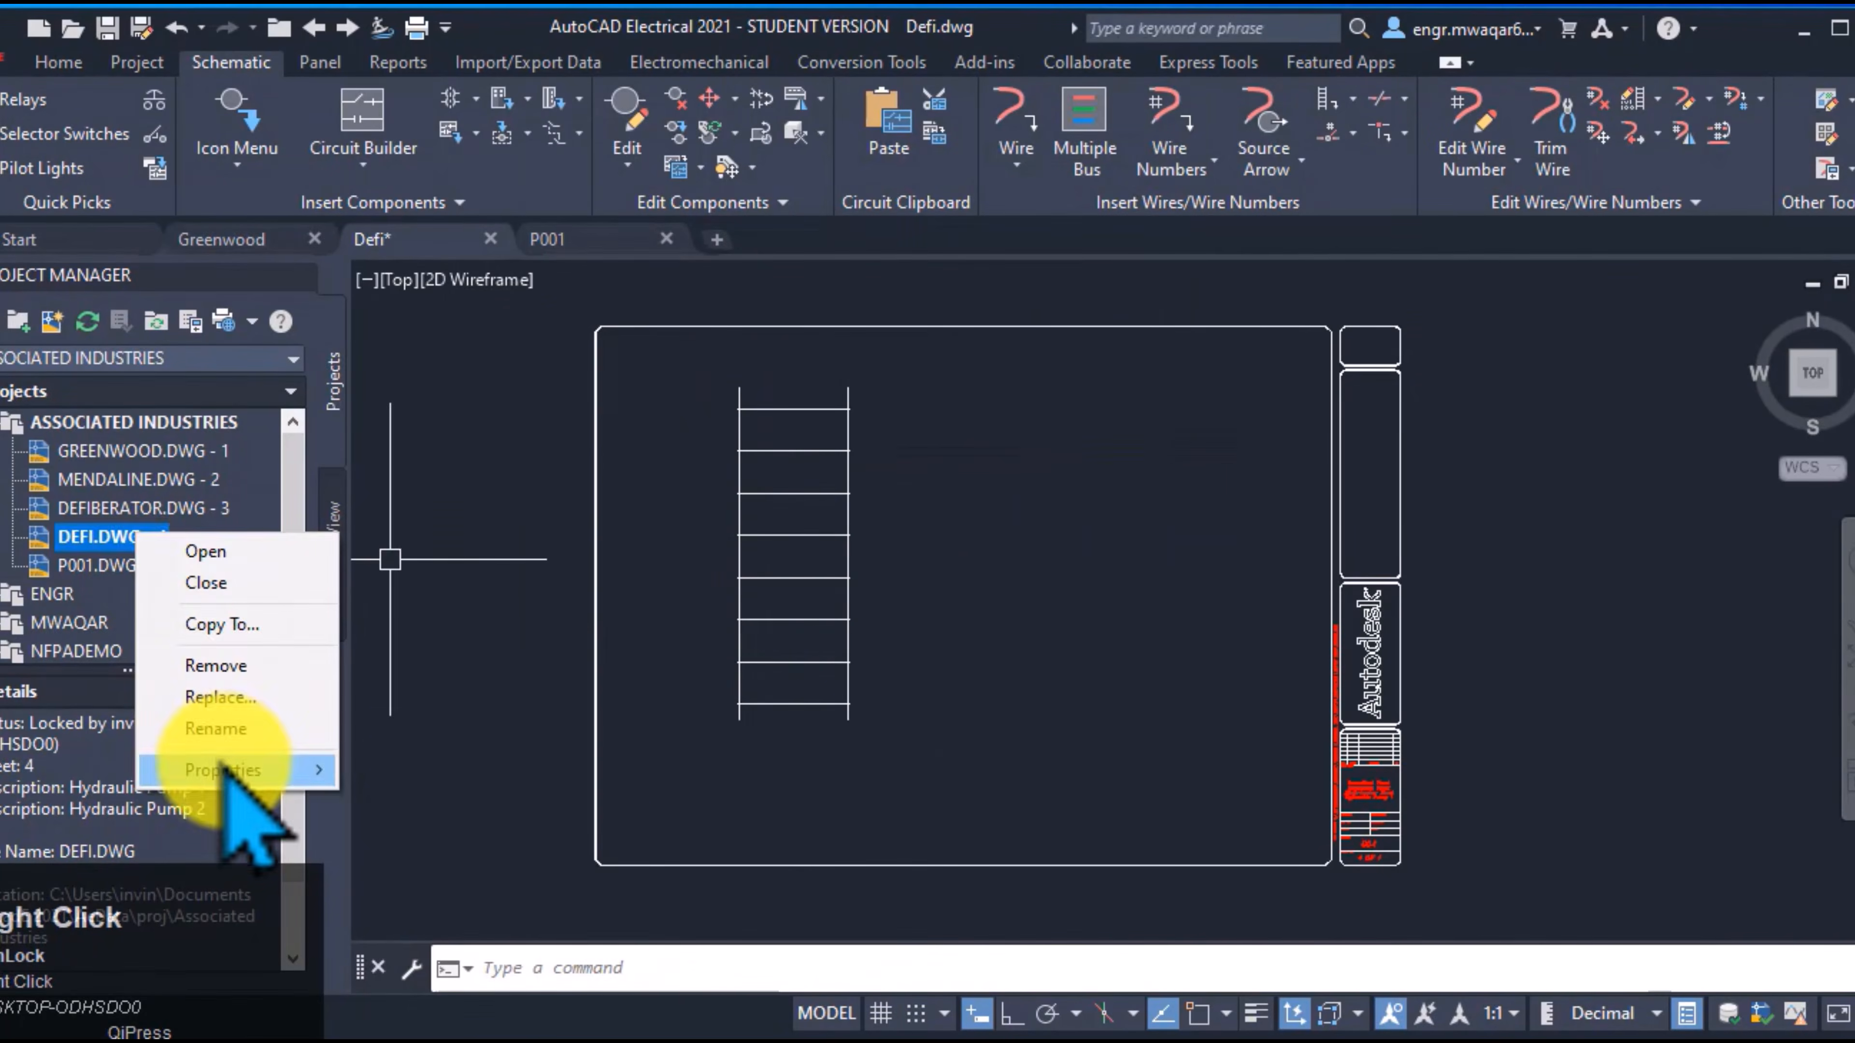
{"action": "left_click", "coordinate": [409, 770]}
{"action": "left_click", "coordinate": [1139, 164]}
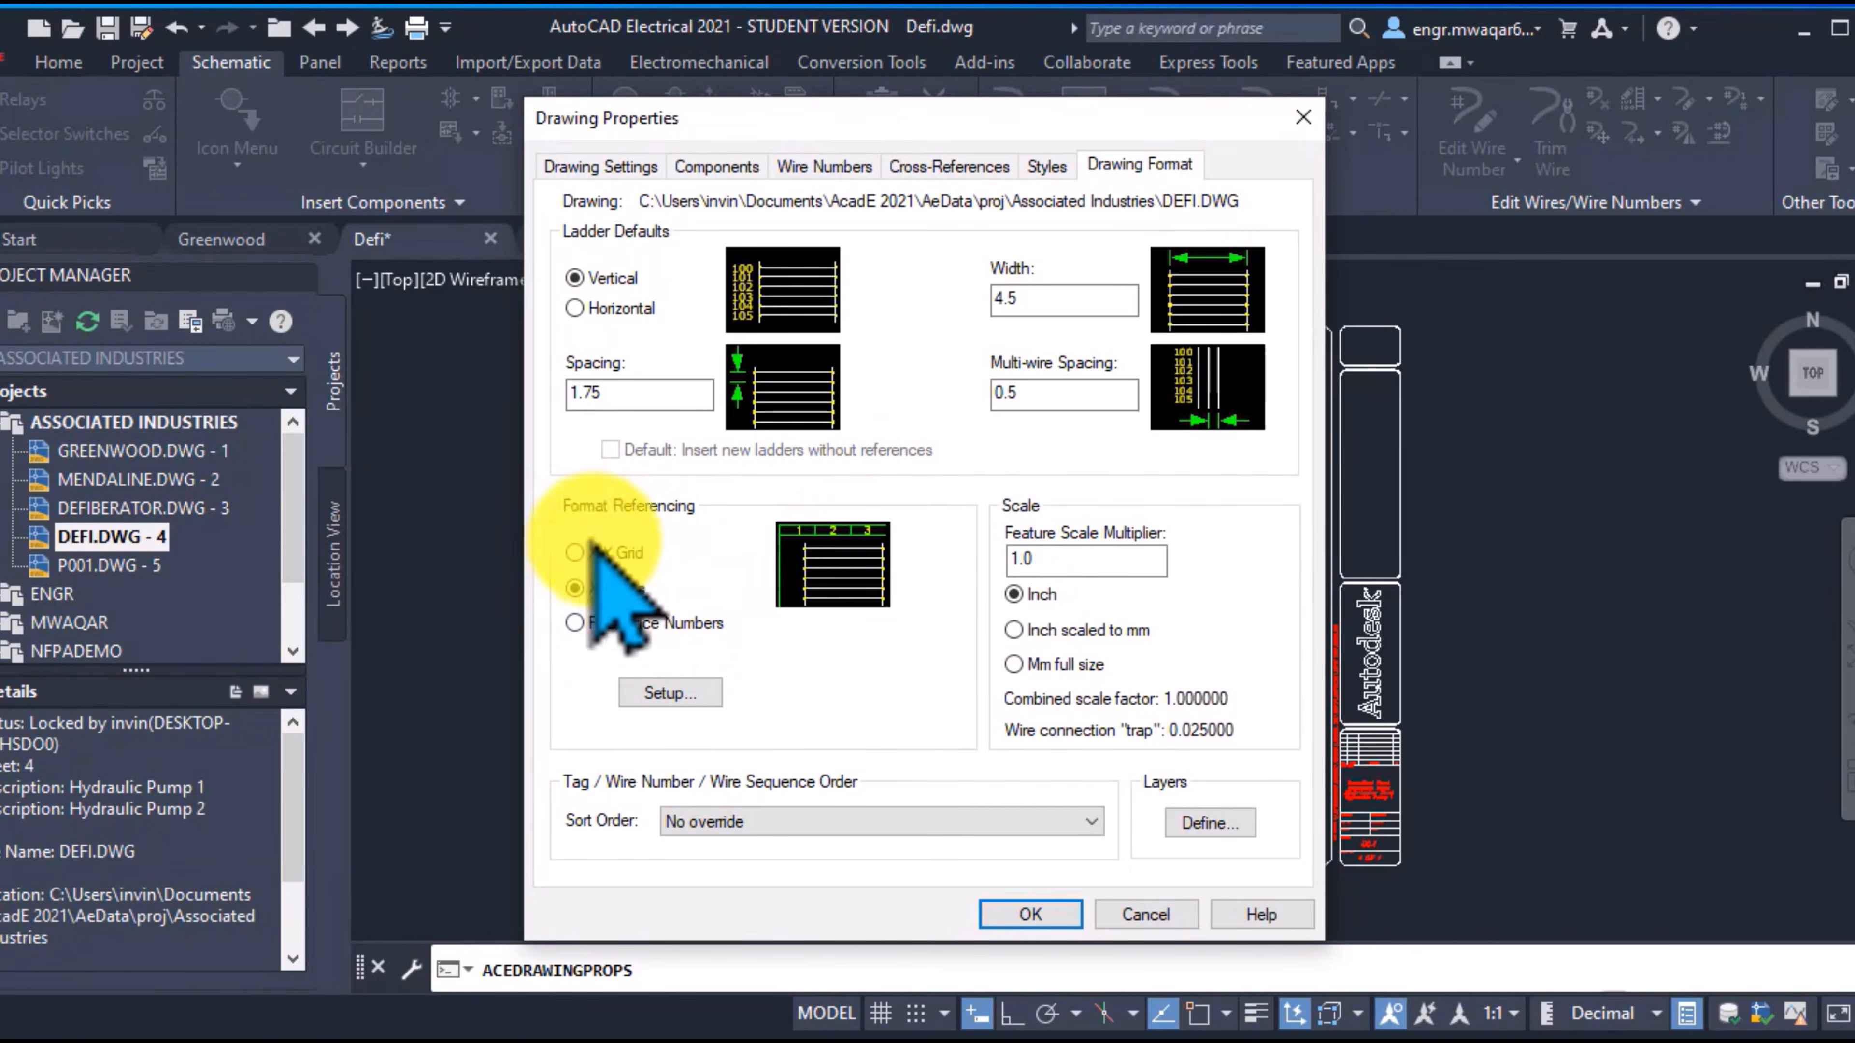
{"action": "left_click_drag", "start_coordinate": [912, 126], "coordinate": [1496, 165]}
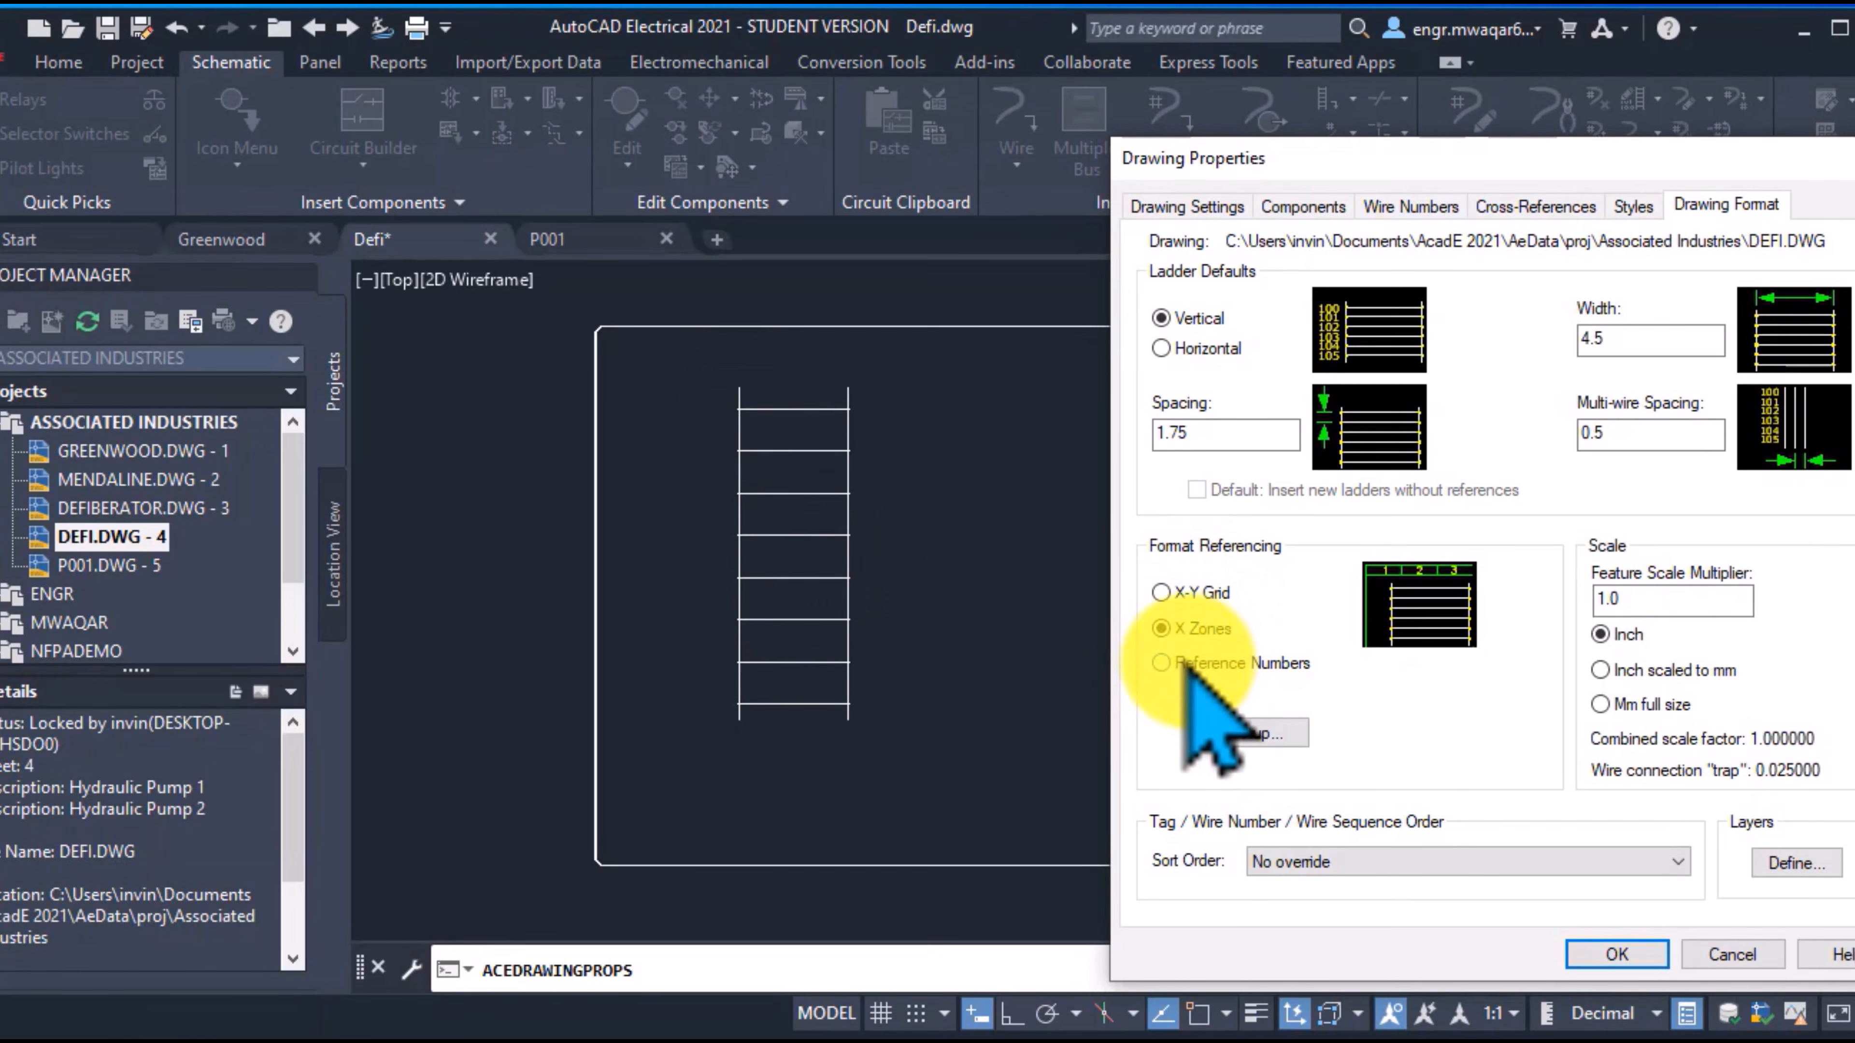
{"action": "left_click", "coordinate": [1159, 661]}
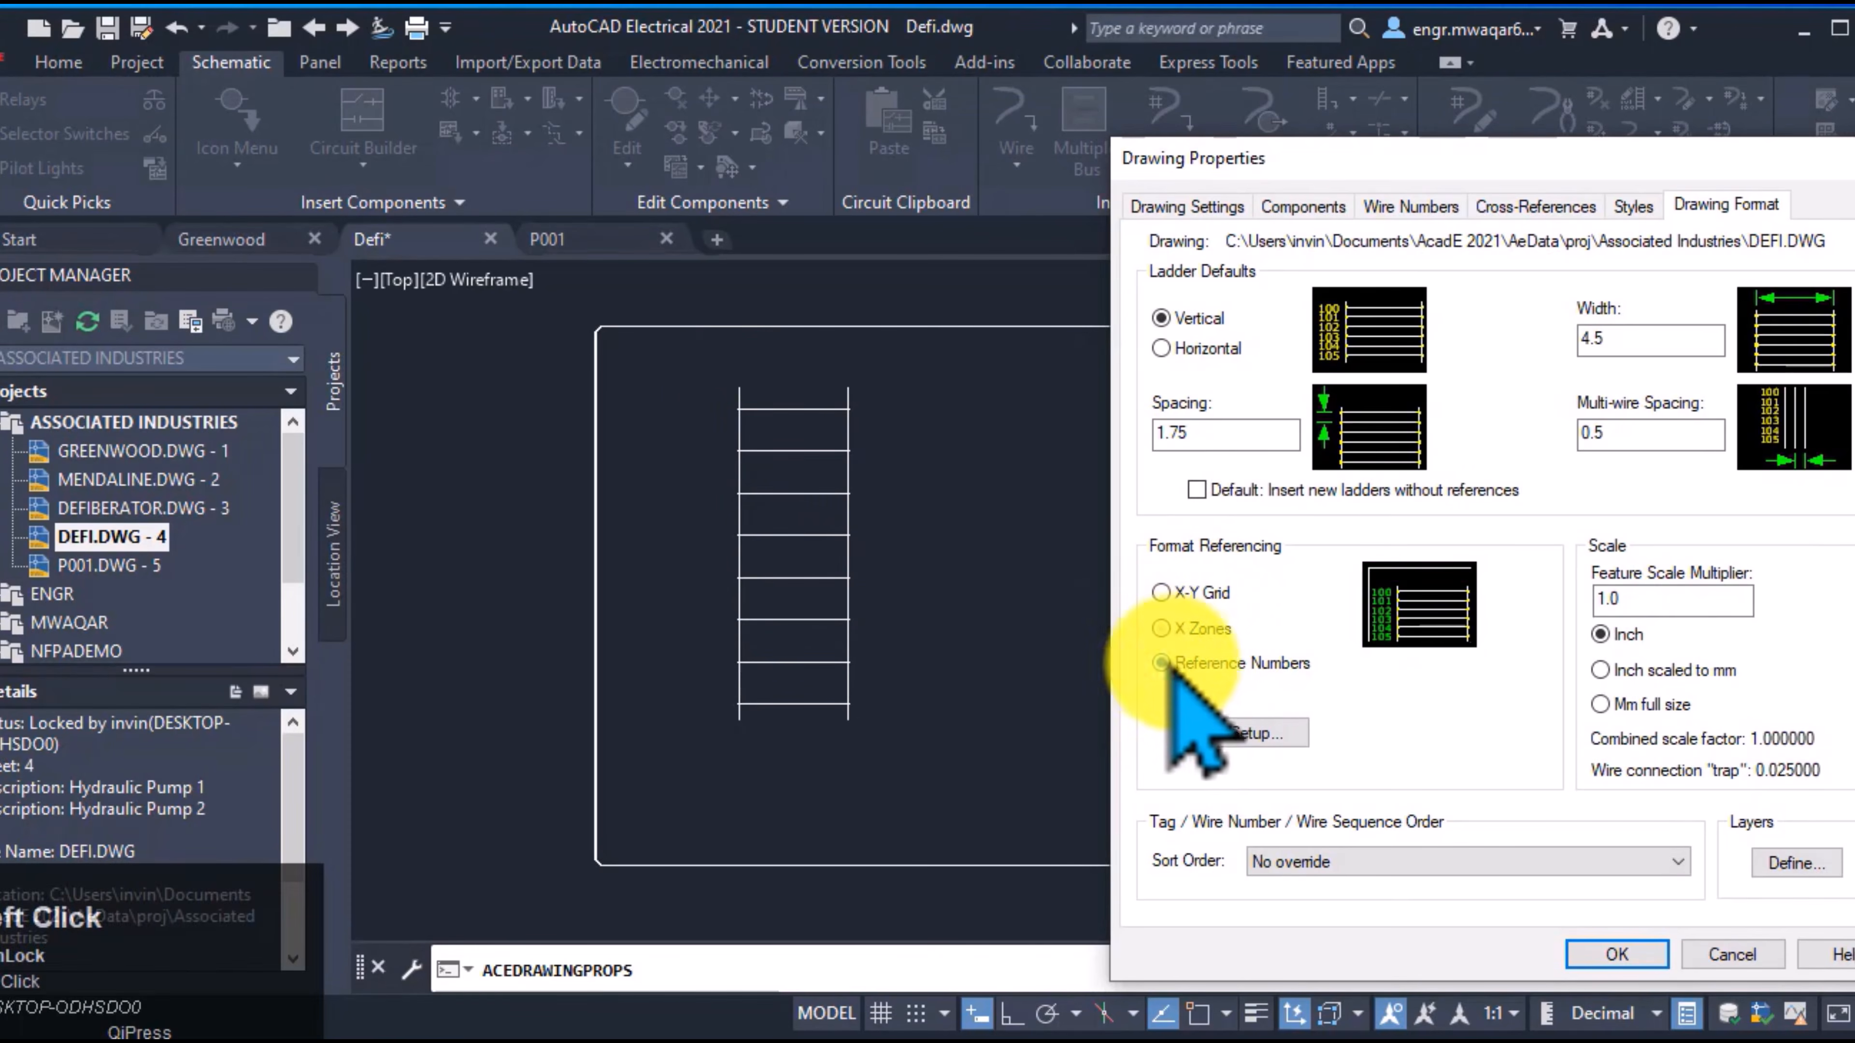
{"action": "left_click", "coordinate": [1250, 732]}
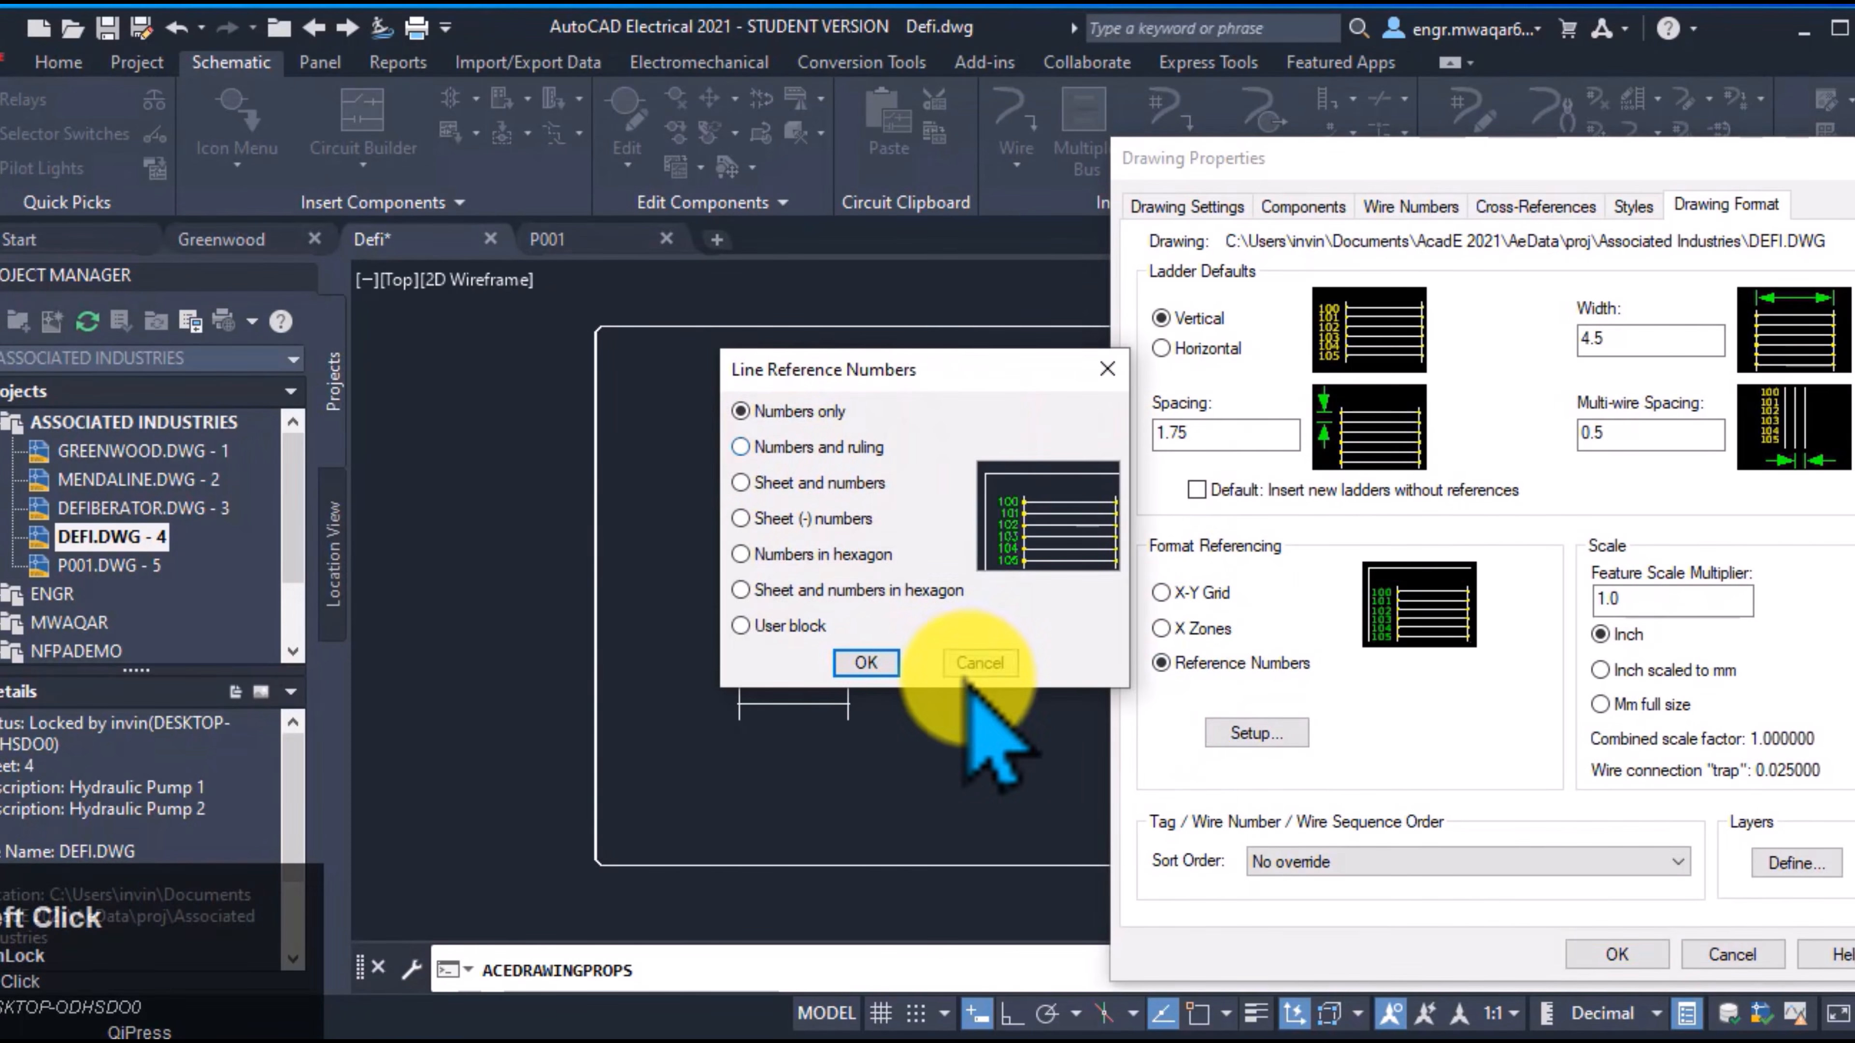
{"action": "left_click", "coordinate": [979, 662]}
{"action": "left_click", "coordinate": [1727, 953]}
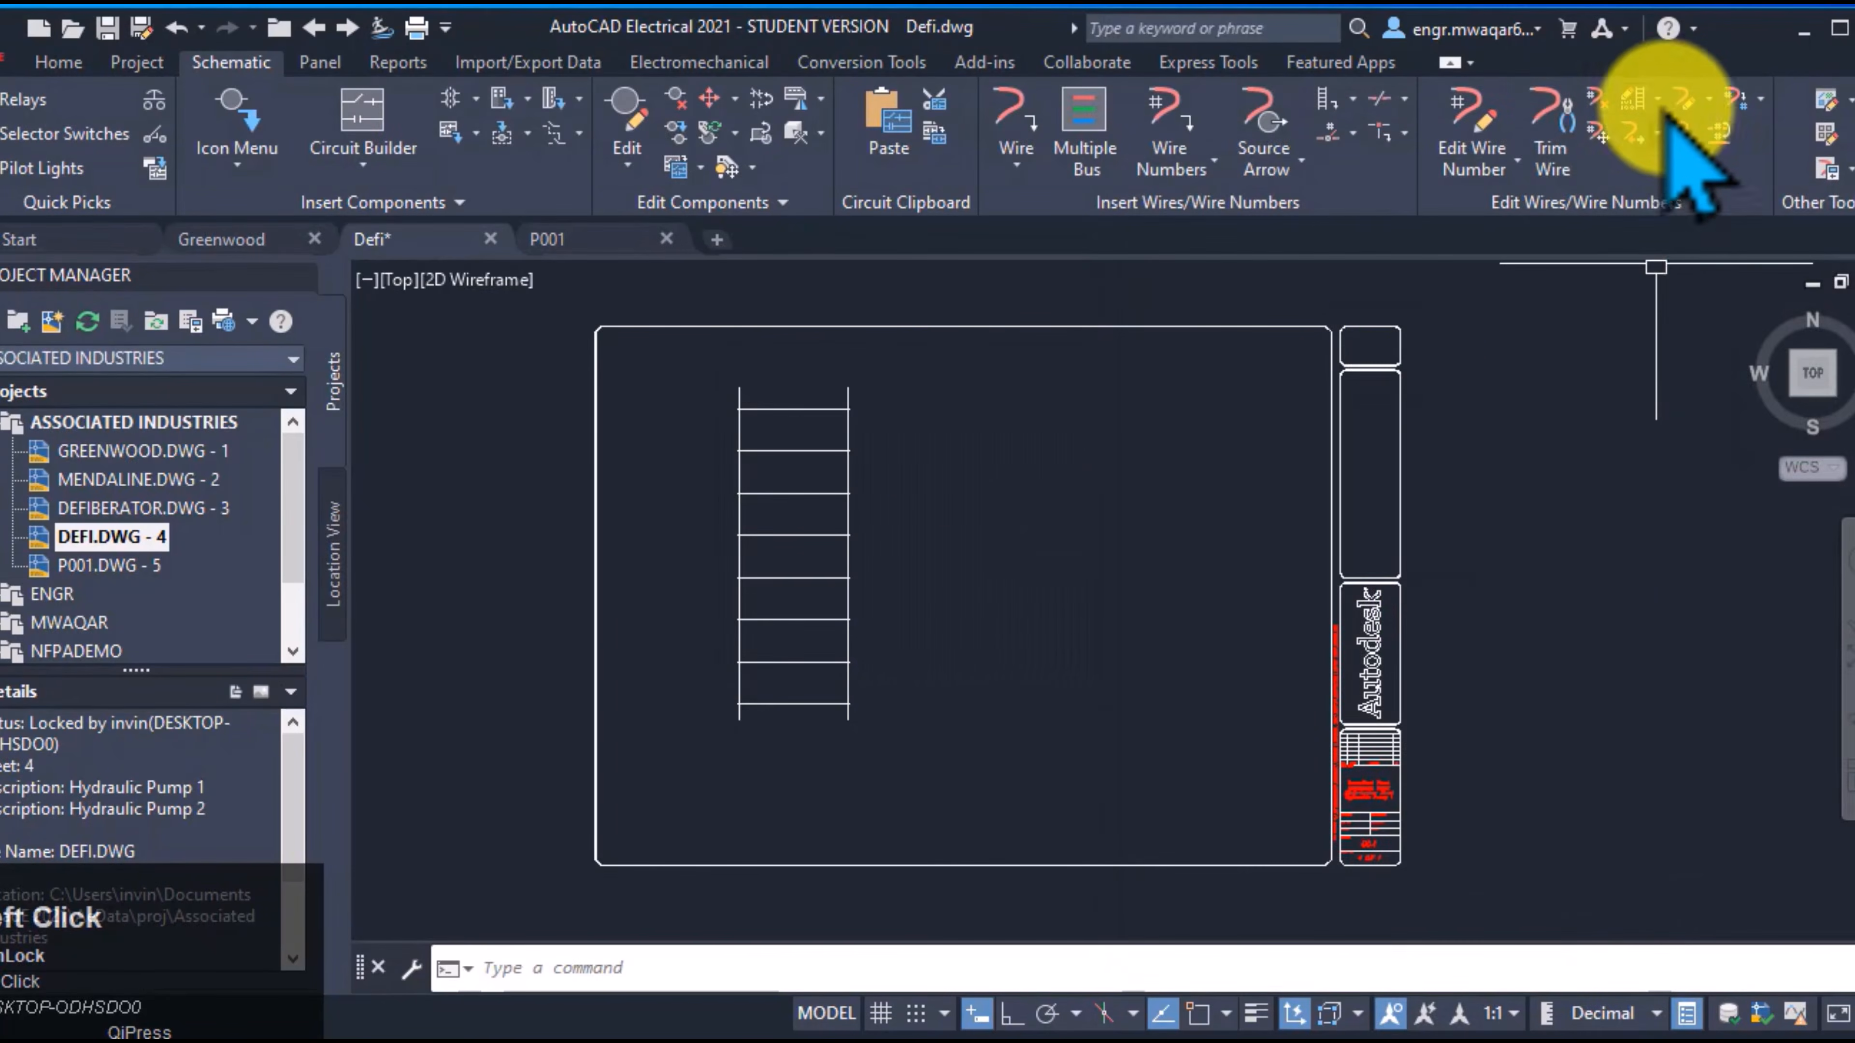
Set the format referencing of DEFI.DWG to Reference Numbers and apply the drawing properties
{"action": "left_click", "coordinate": [1110, 167]}
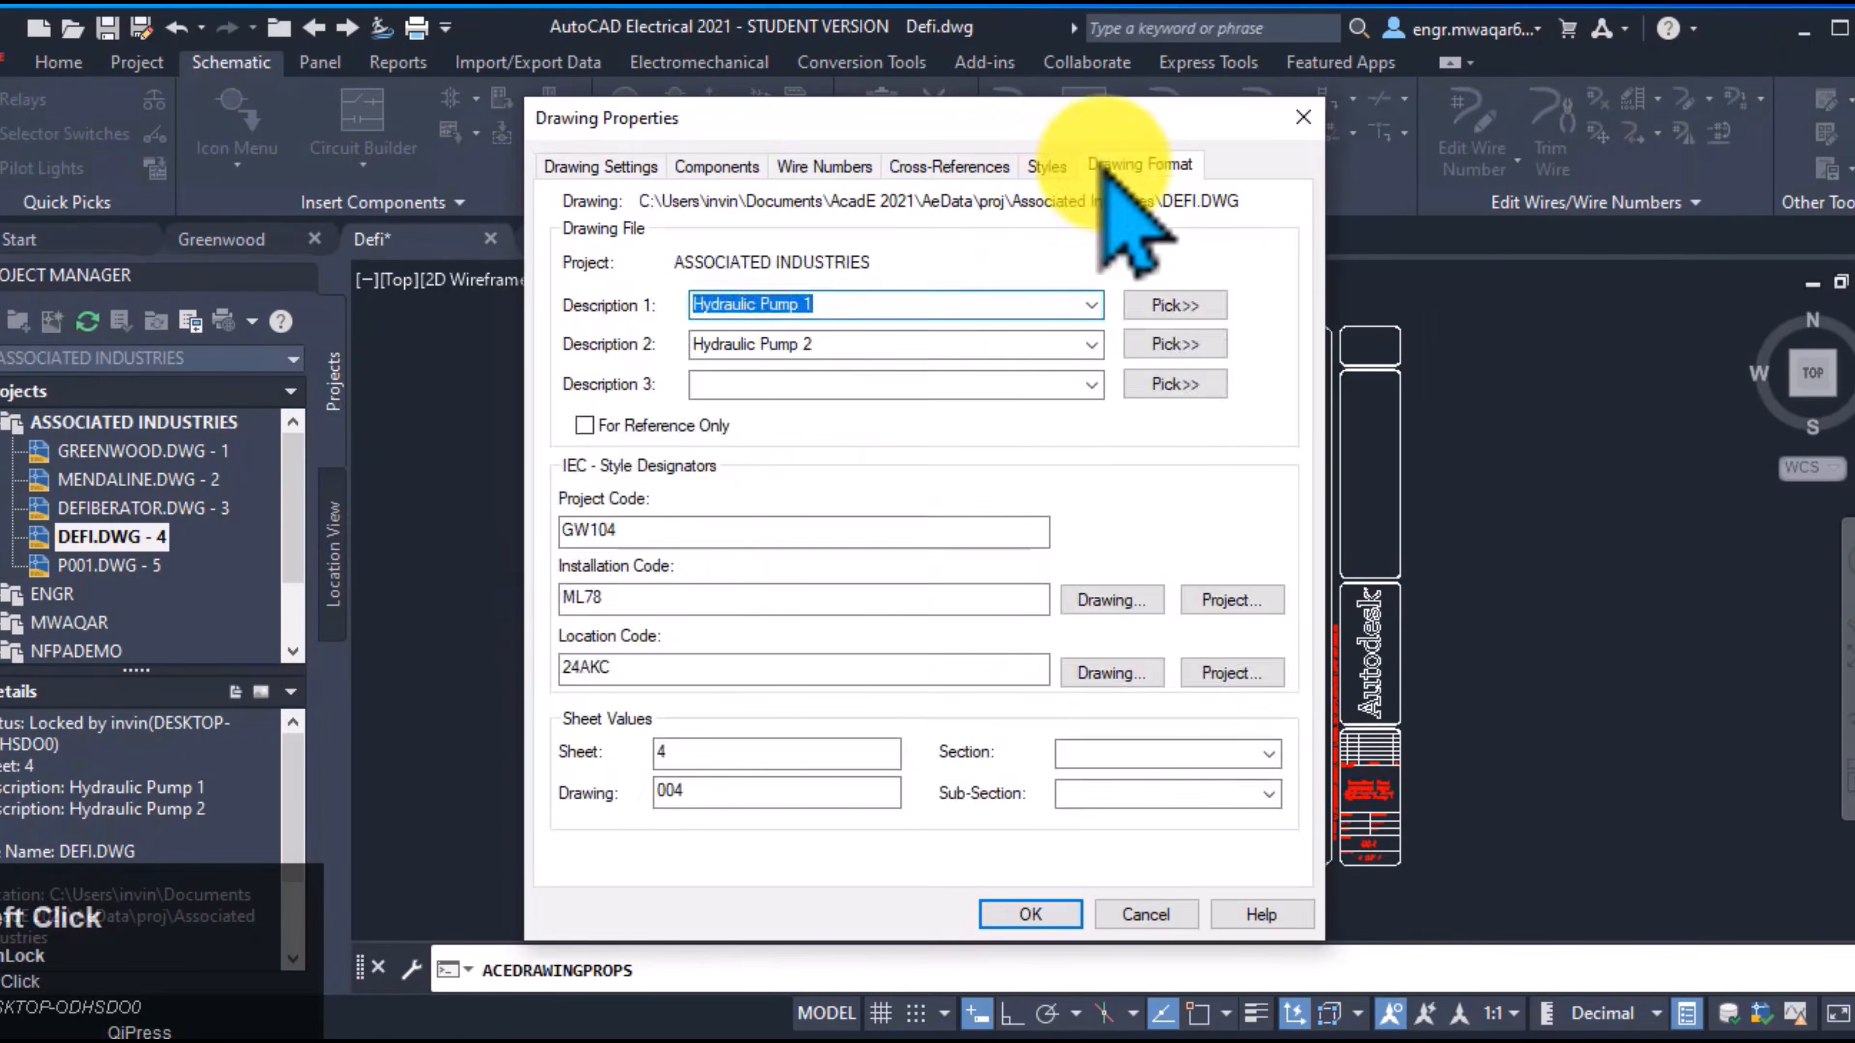
{"action": "left_click", "coordinate": [580, 623]}
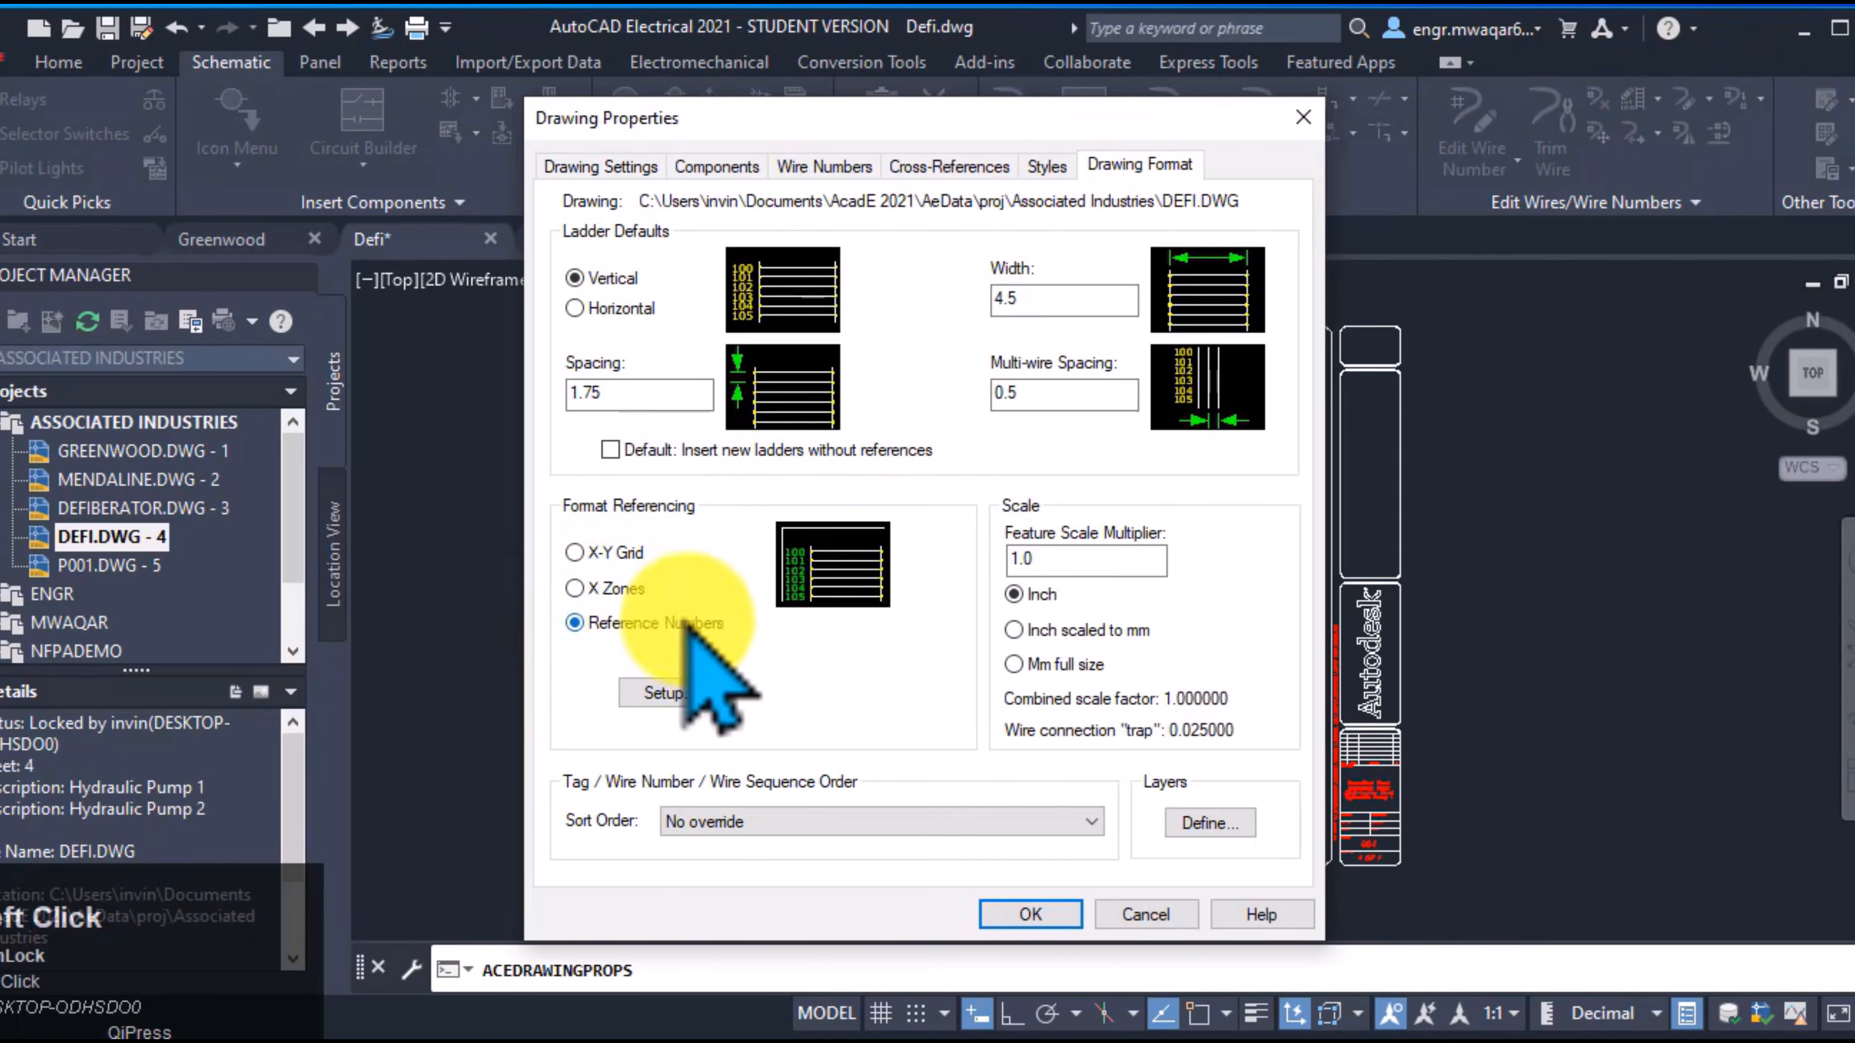
{"action": "left_click", "coordinate": [1030, 914]}
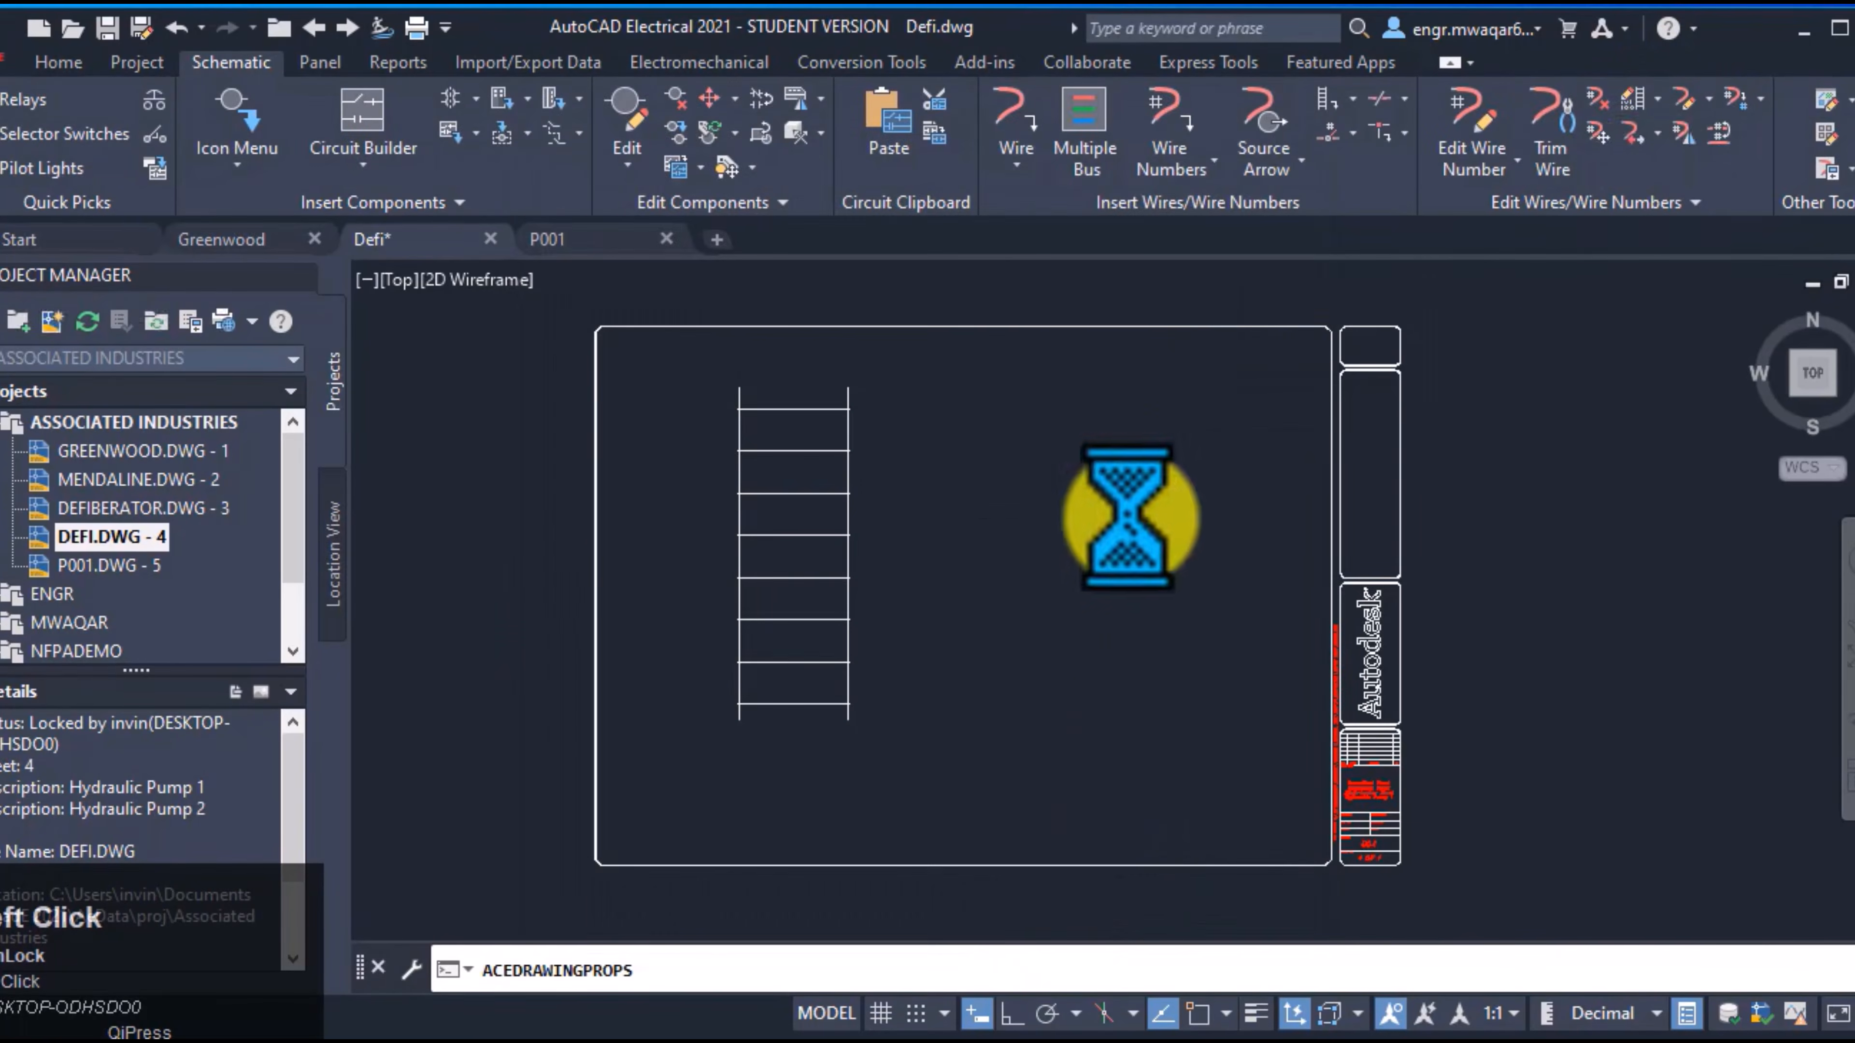
Try to revise the line references of the inserted vertical ladder with Revise Ladder
{"action": "left_click", "coordinate": [1658, 100]}
{"action": "left_click", "coordinate": [1660, 216]}
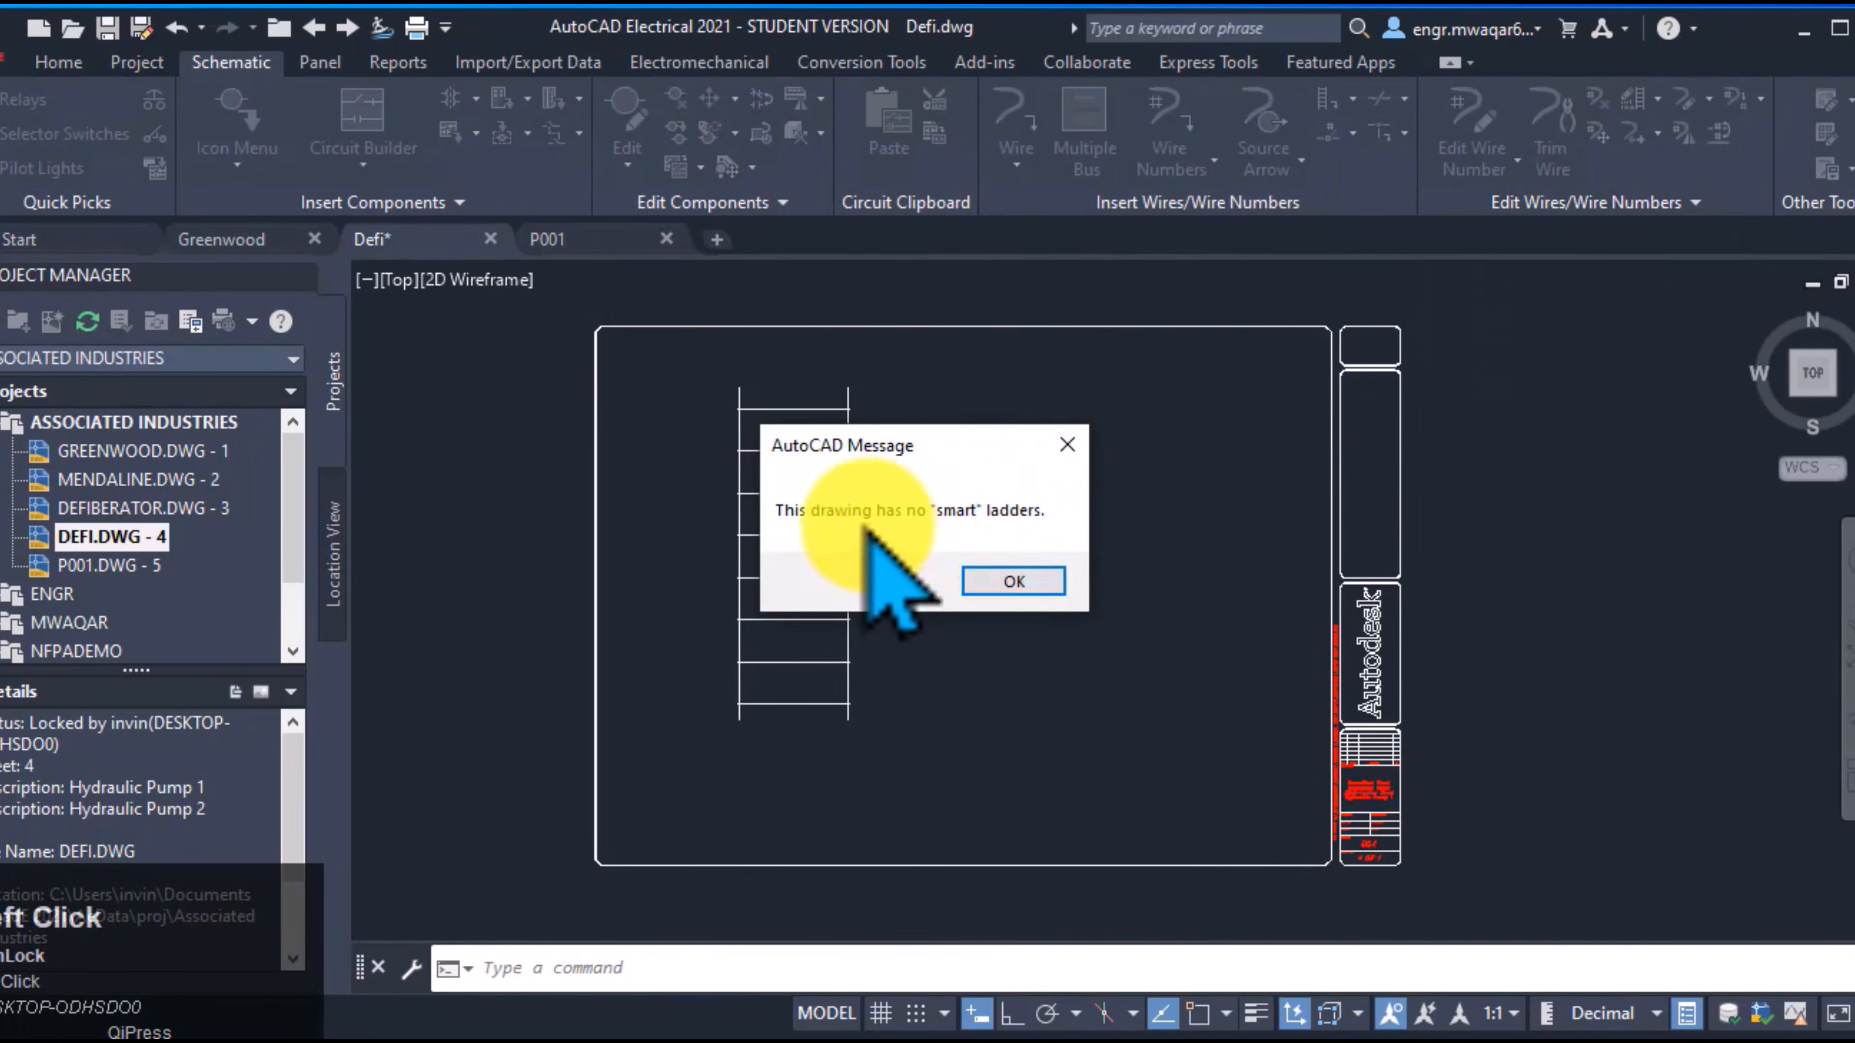
{"action": "left_click", "coordinate": [1013, 582]}
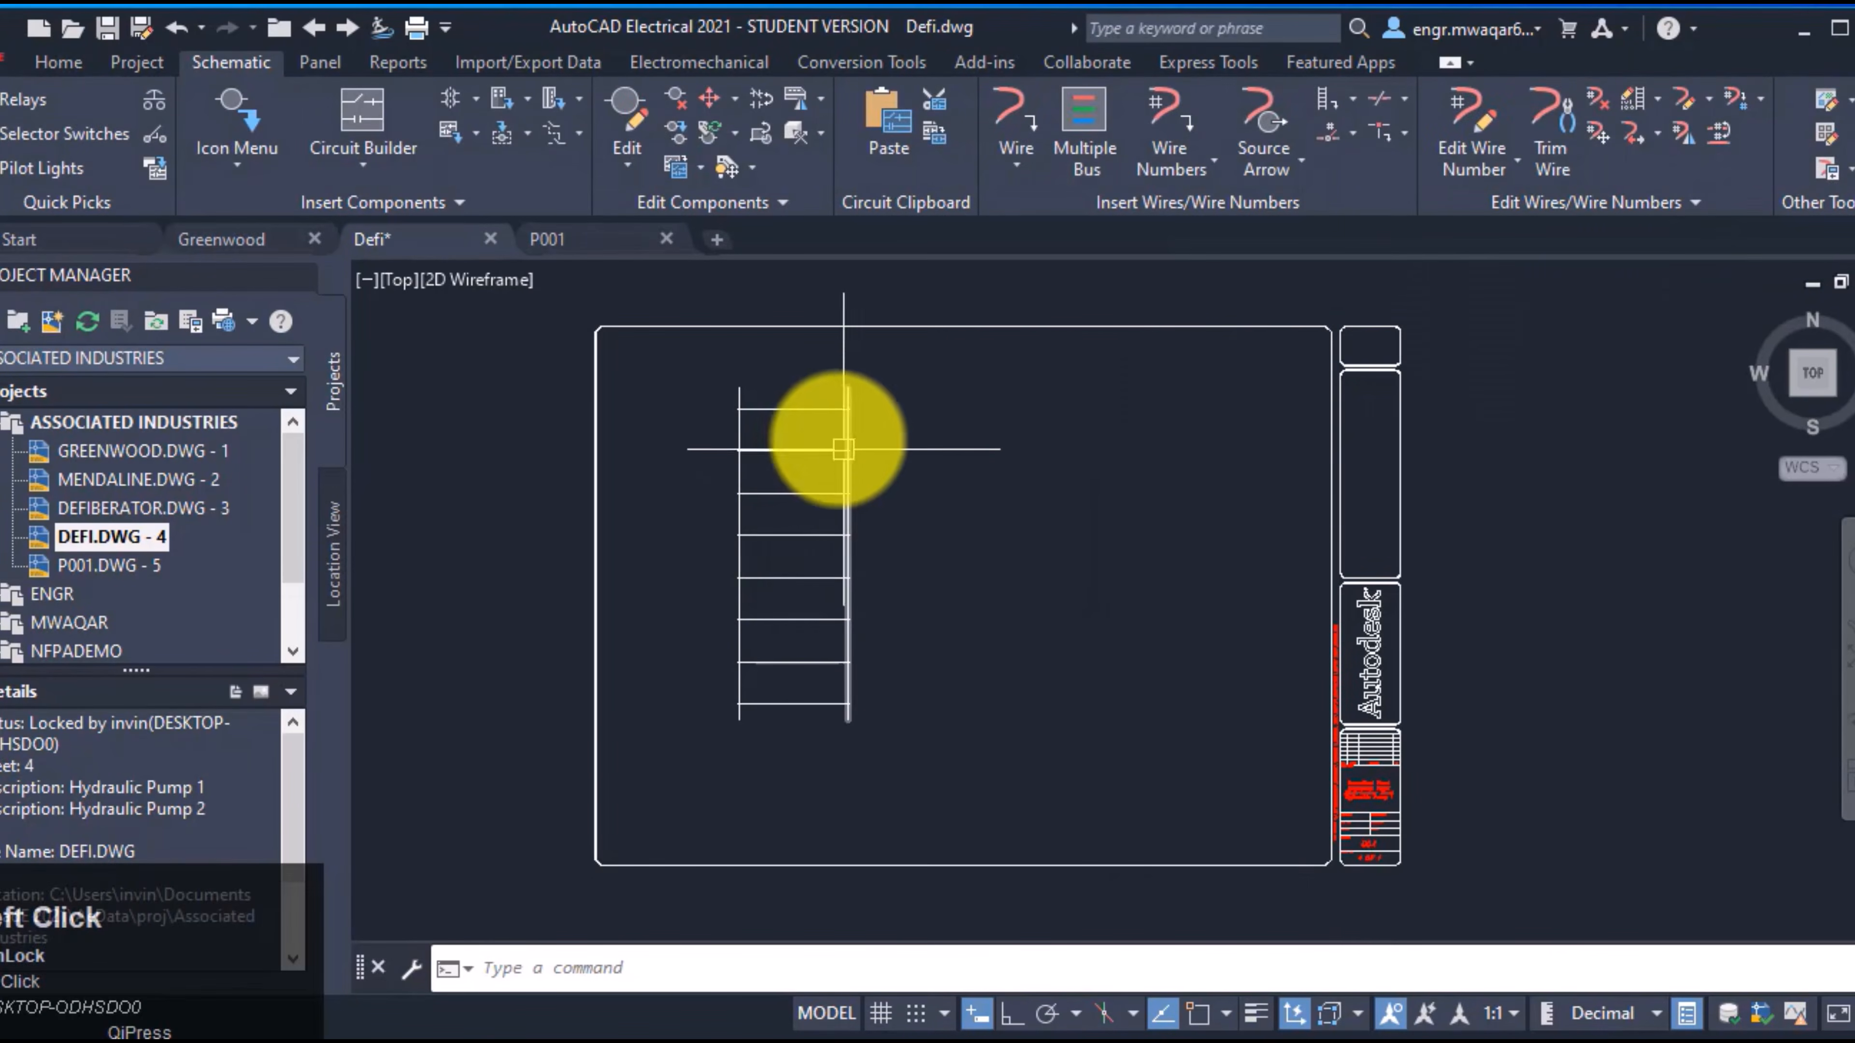
Erase the whole vertical ladder from the frame
{"action": "left_click", "coordinate": [887, 372]}
{"action": "left_click", "coordinate": [686, 756]}
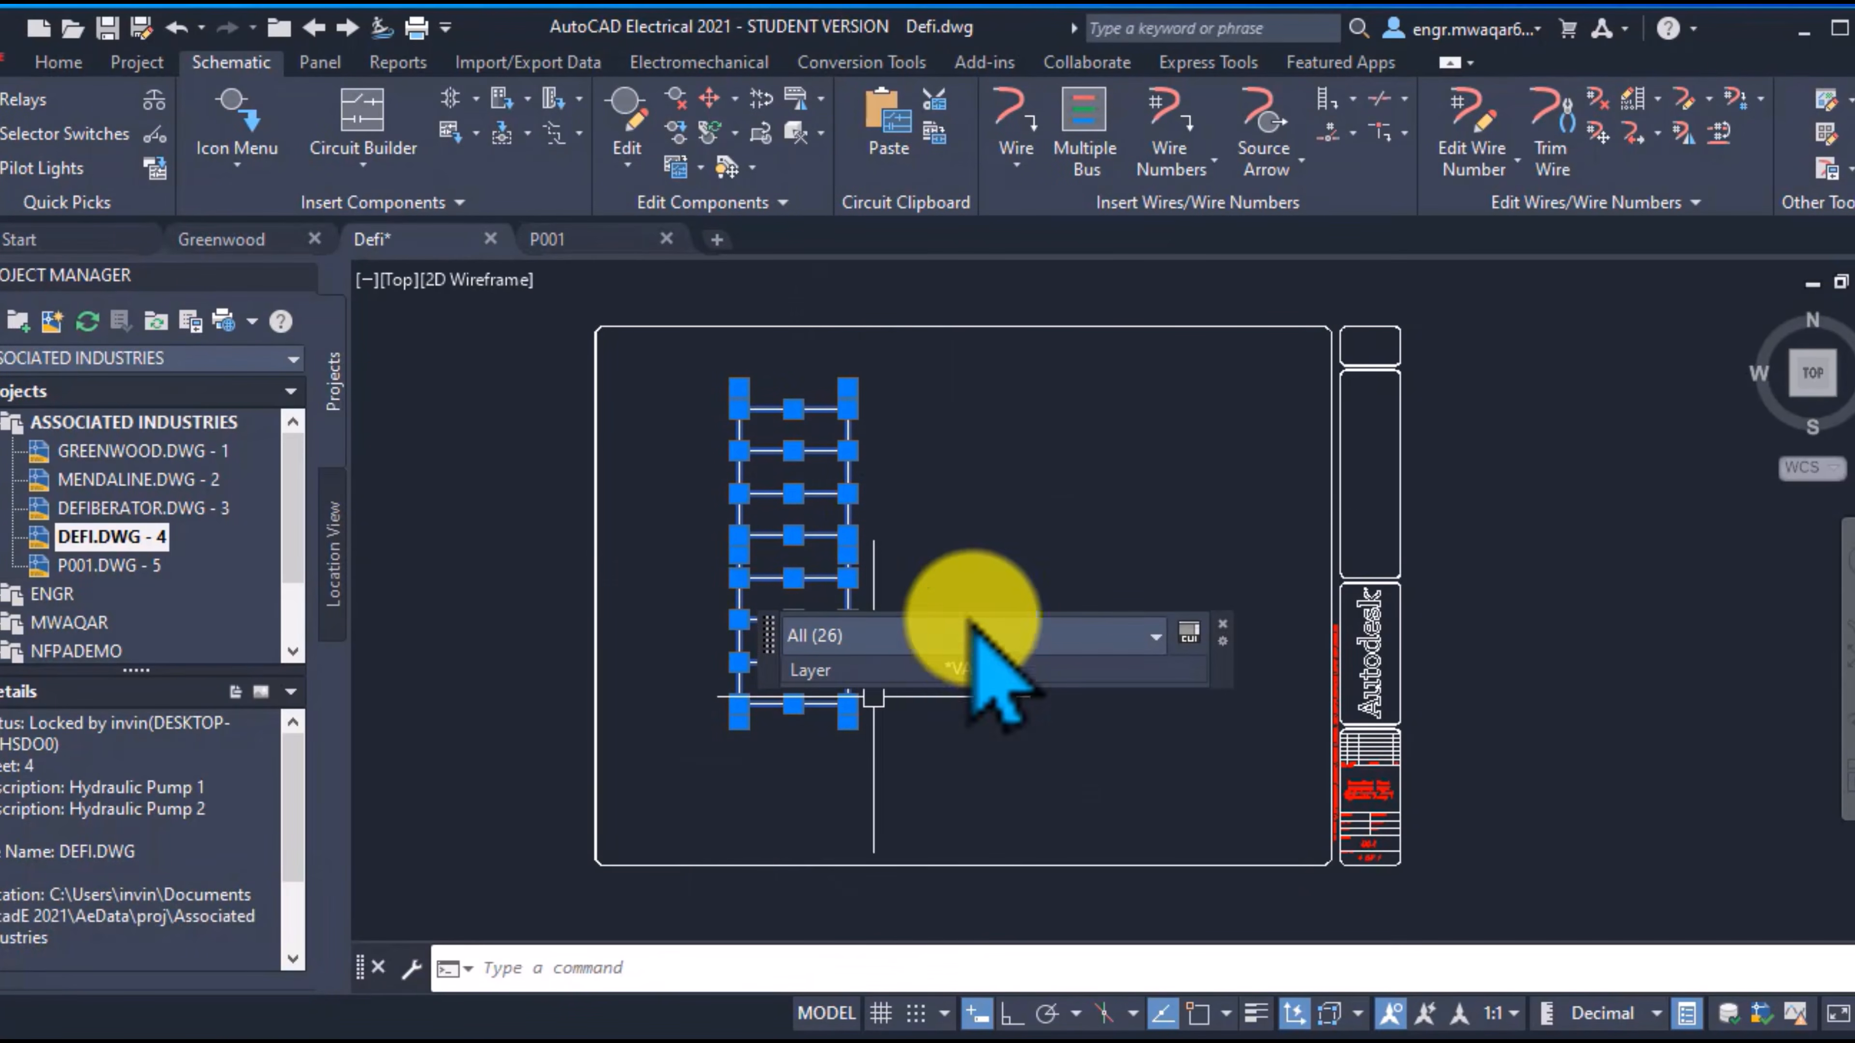
{"action": "key", "text": "Delete"}
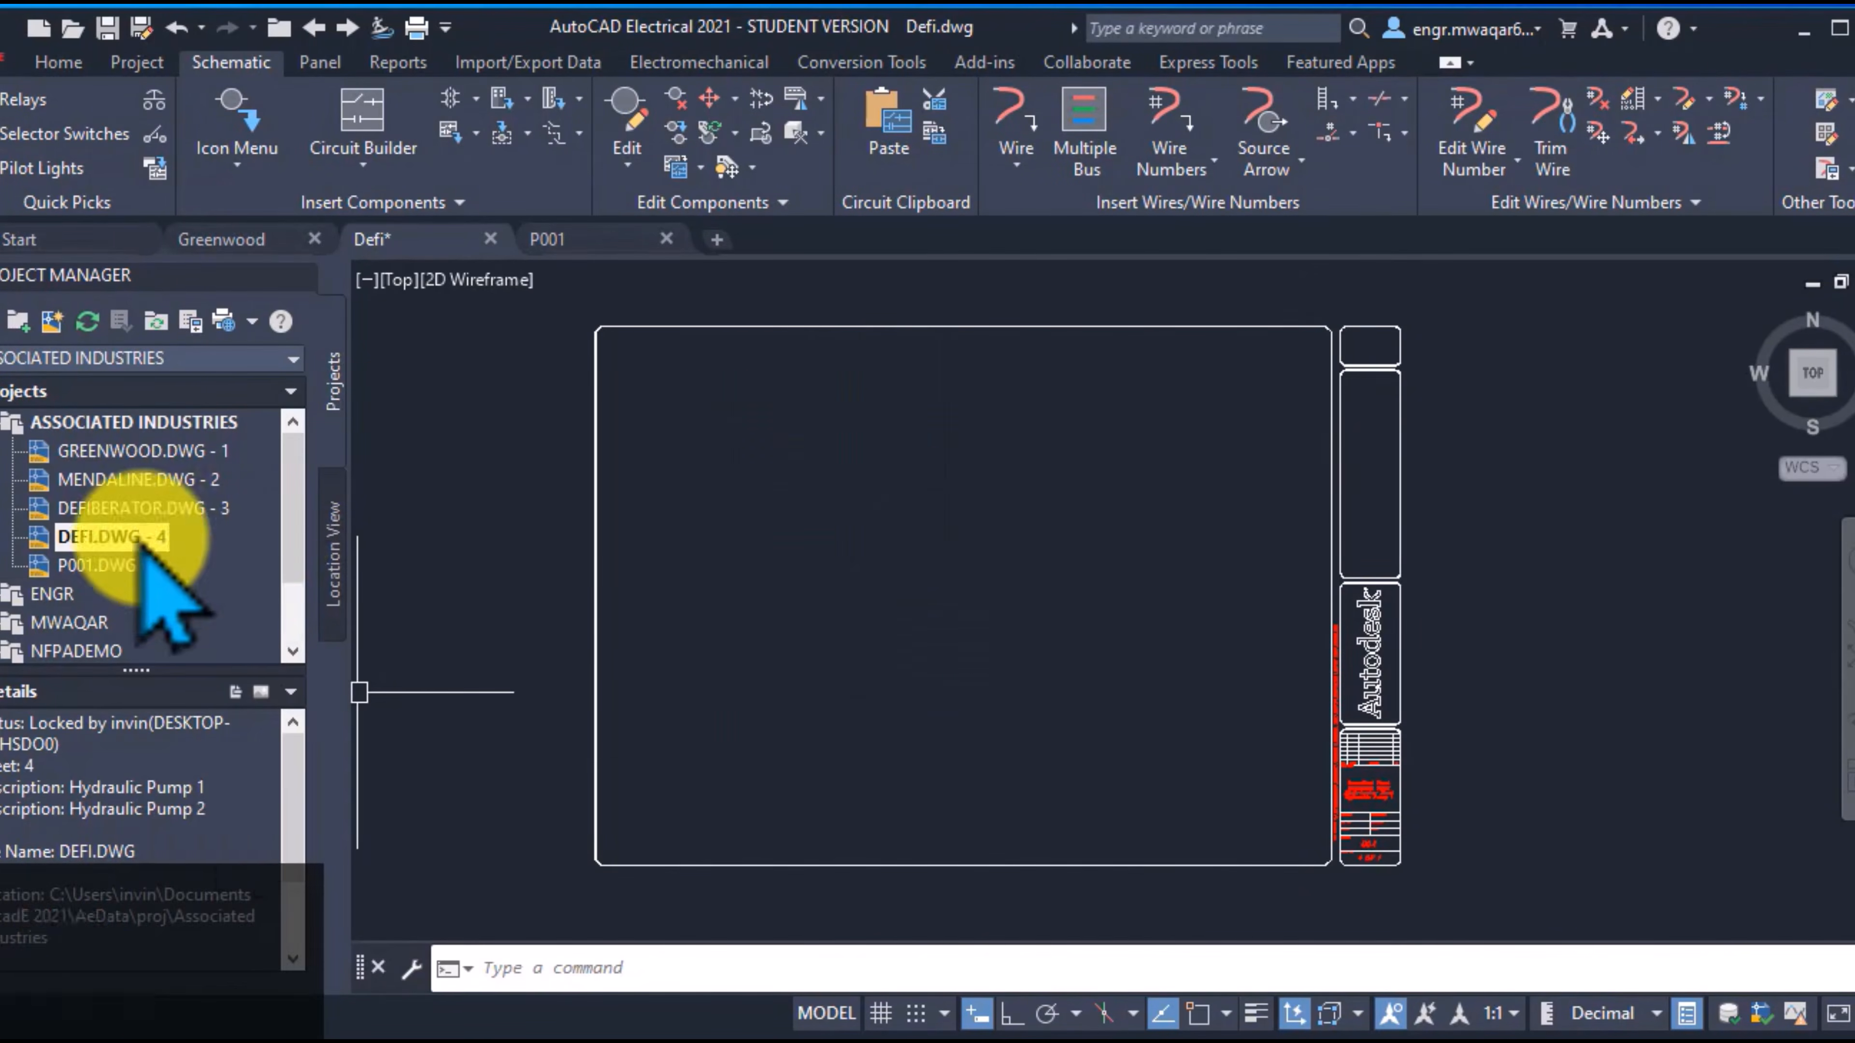
Reapply the drawing properties of DEFI.DWG with vertical ladders at 1.75 spacing and Reference Numbers as the format referencing
{"action": "right_click", "coordinate": [143, 539]}
{"action": "mouse_move", "coordinate": [218, 779]}
{"action": "left_click", "coordinate": [520, 776]}
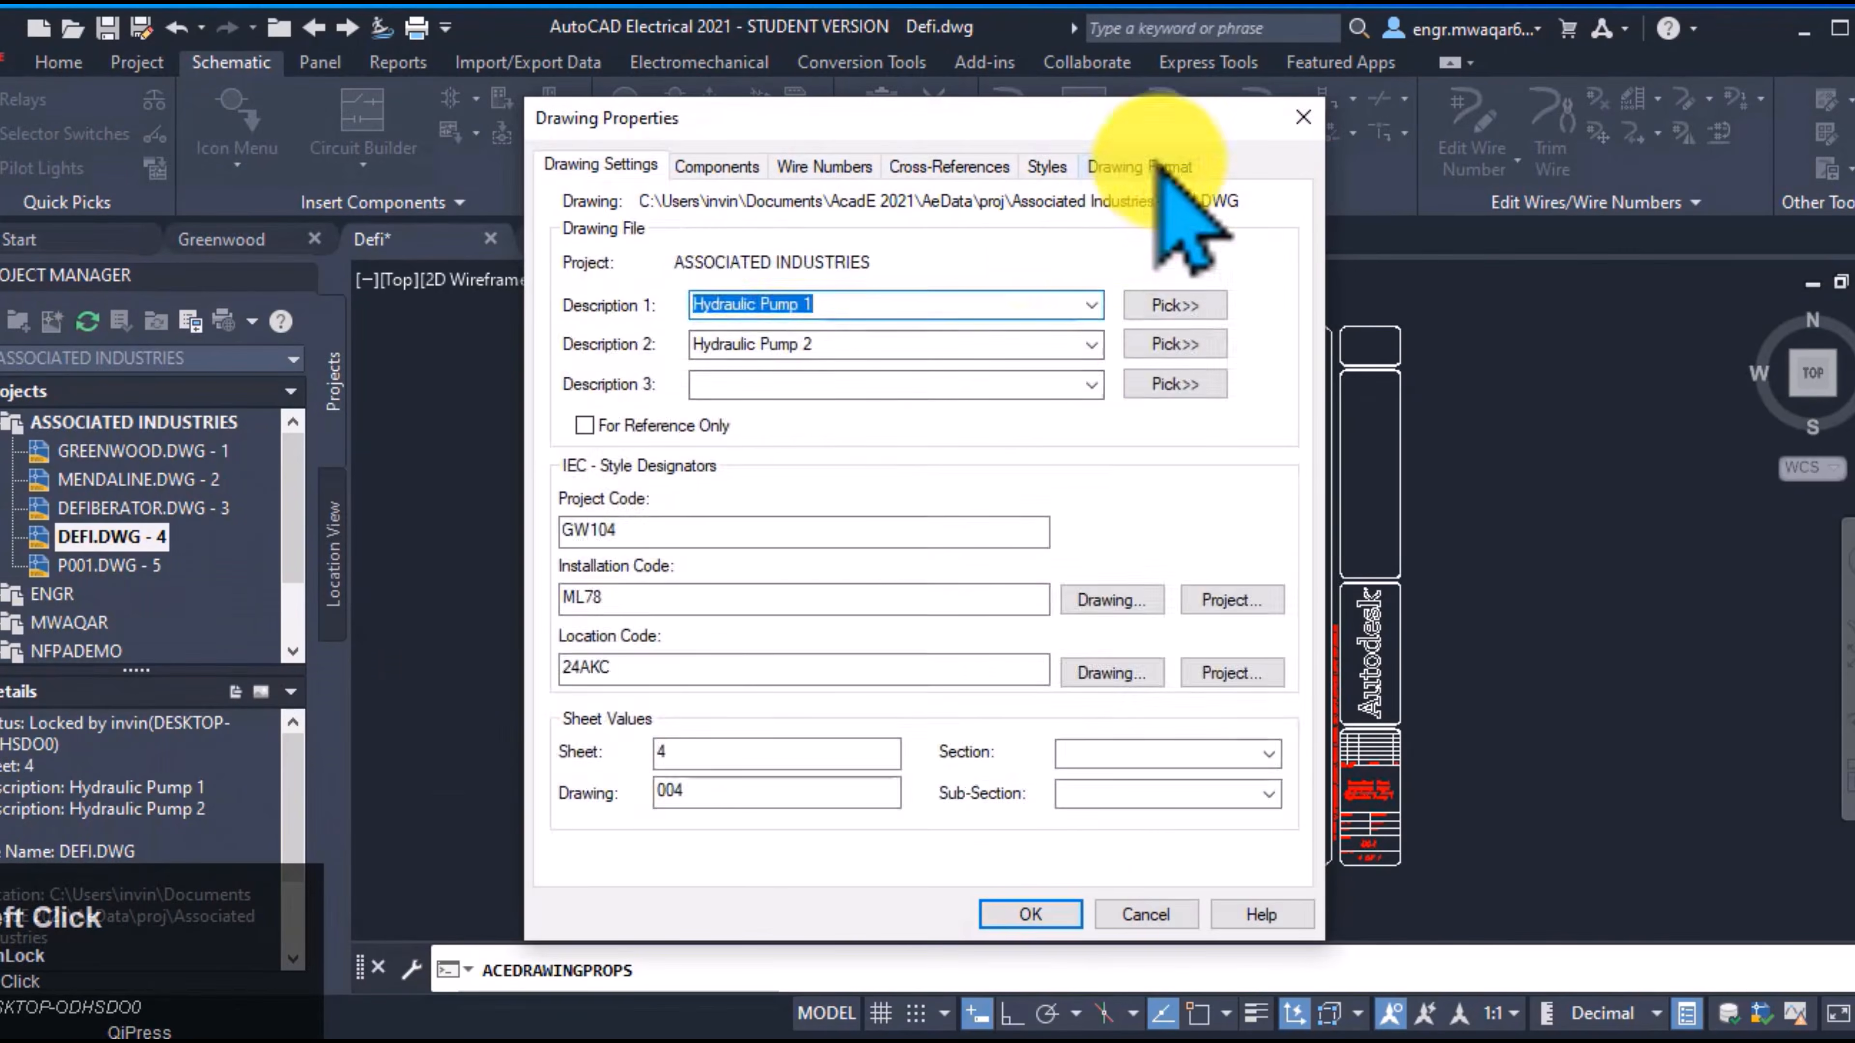
{"action": "left_click", "coordinate": [1139, 165]}
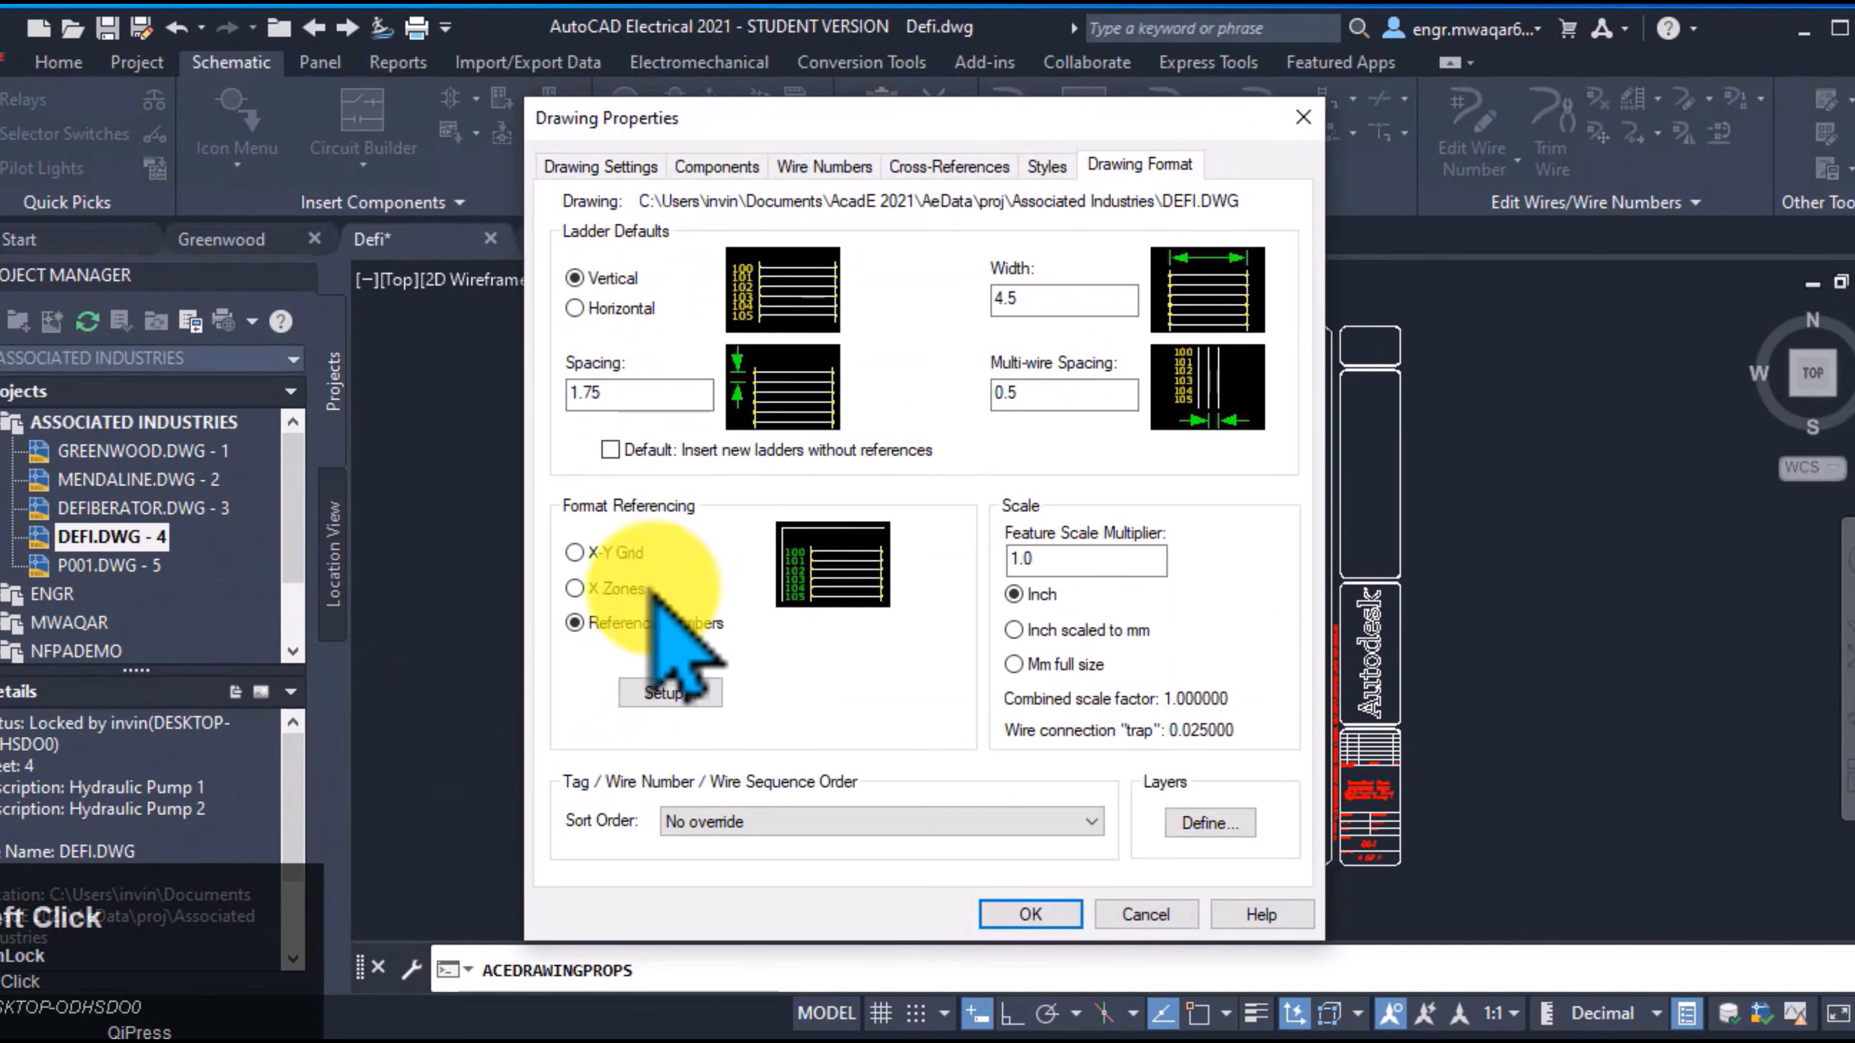
{"action": "left_click", "coordinate": [603, 586]}
{"action": "left_click", "coordinate": [1052, 917]}
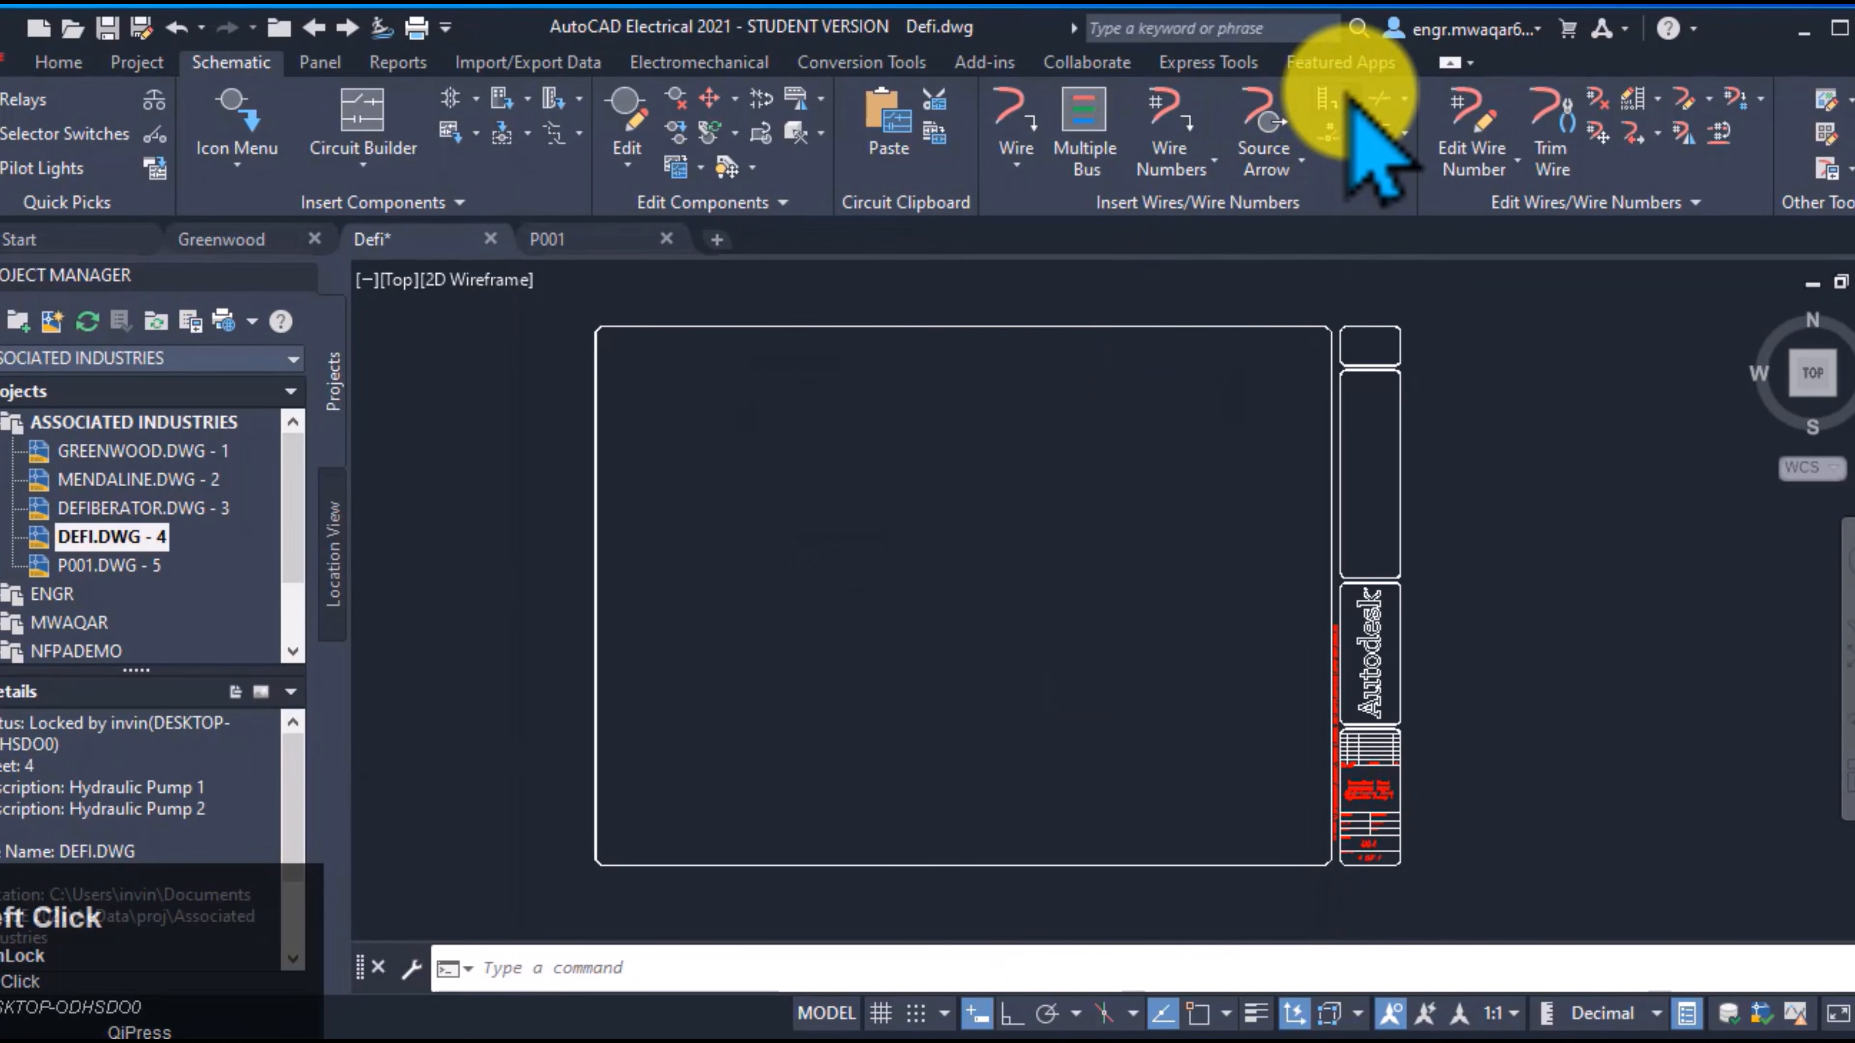
Insert a single-phase vertical ladder, 4.5 wide with 1.75 spacing, with reference numbers starting at 1 in the frame's left part
{"action": "left_click", "coordinate": [815, 790]}
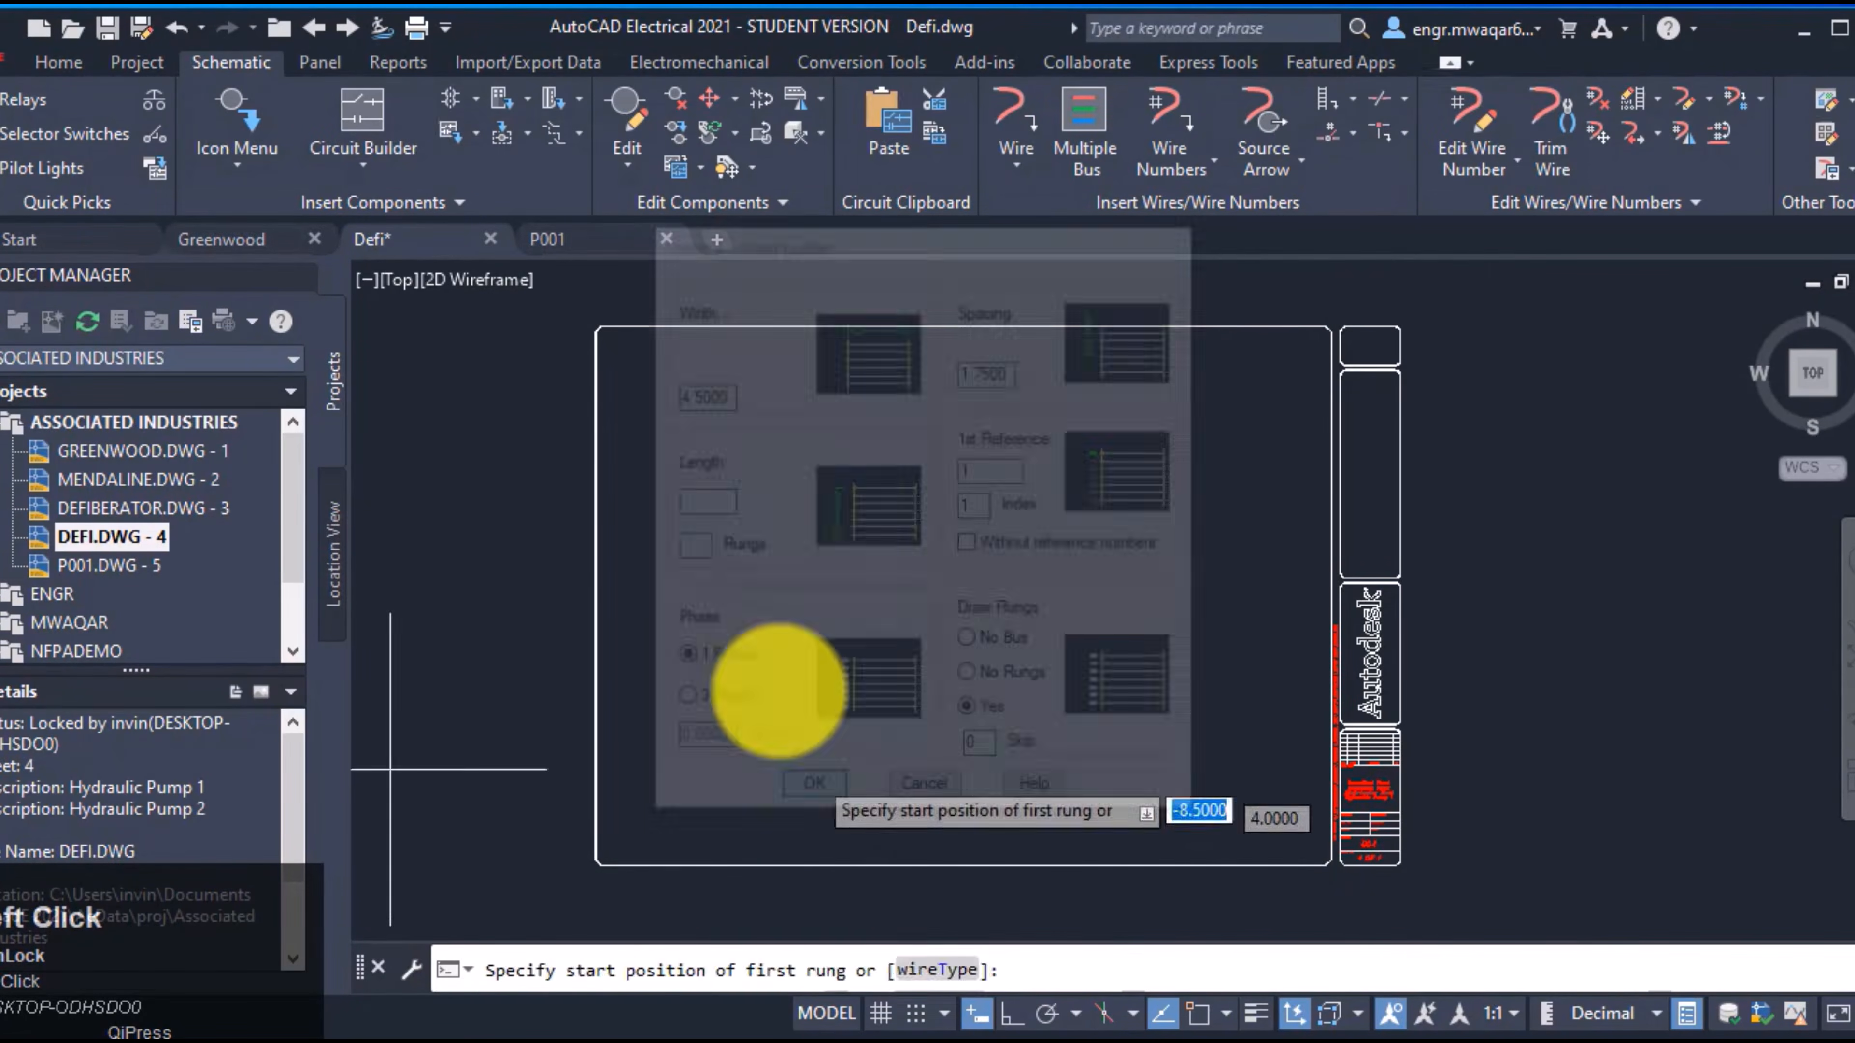
{"action": "left_click", "coordinate": [872, 694]}
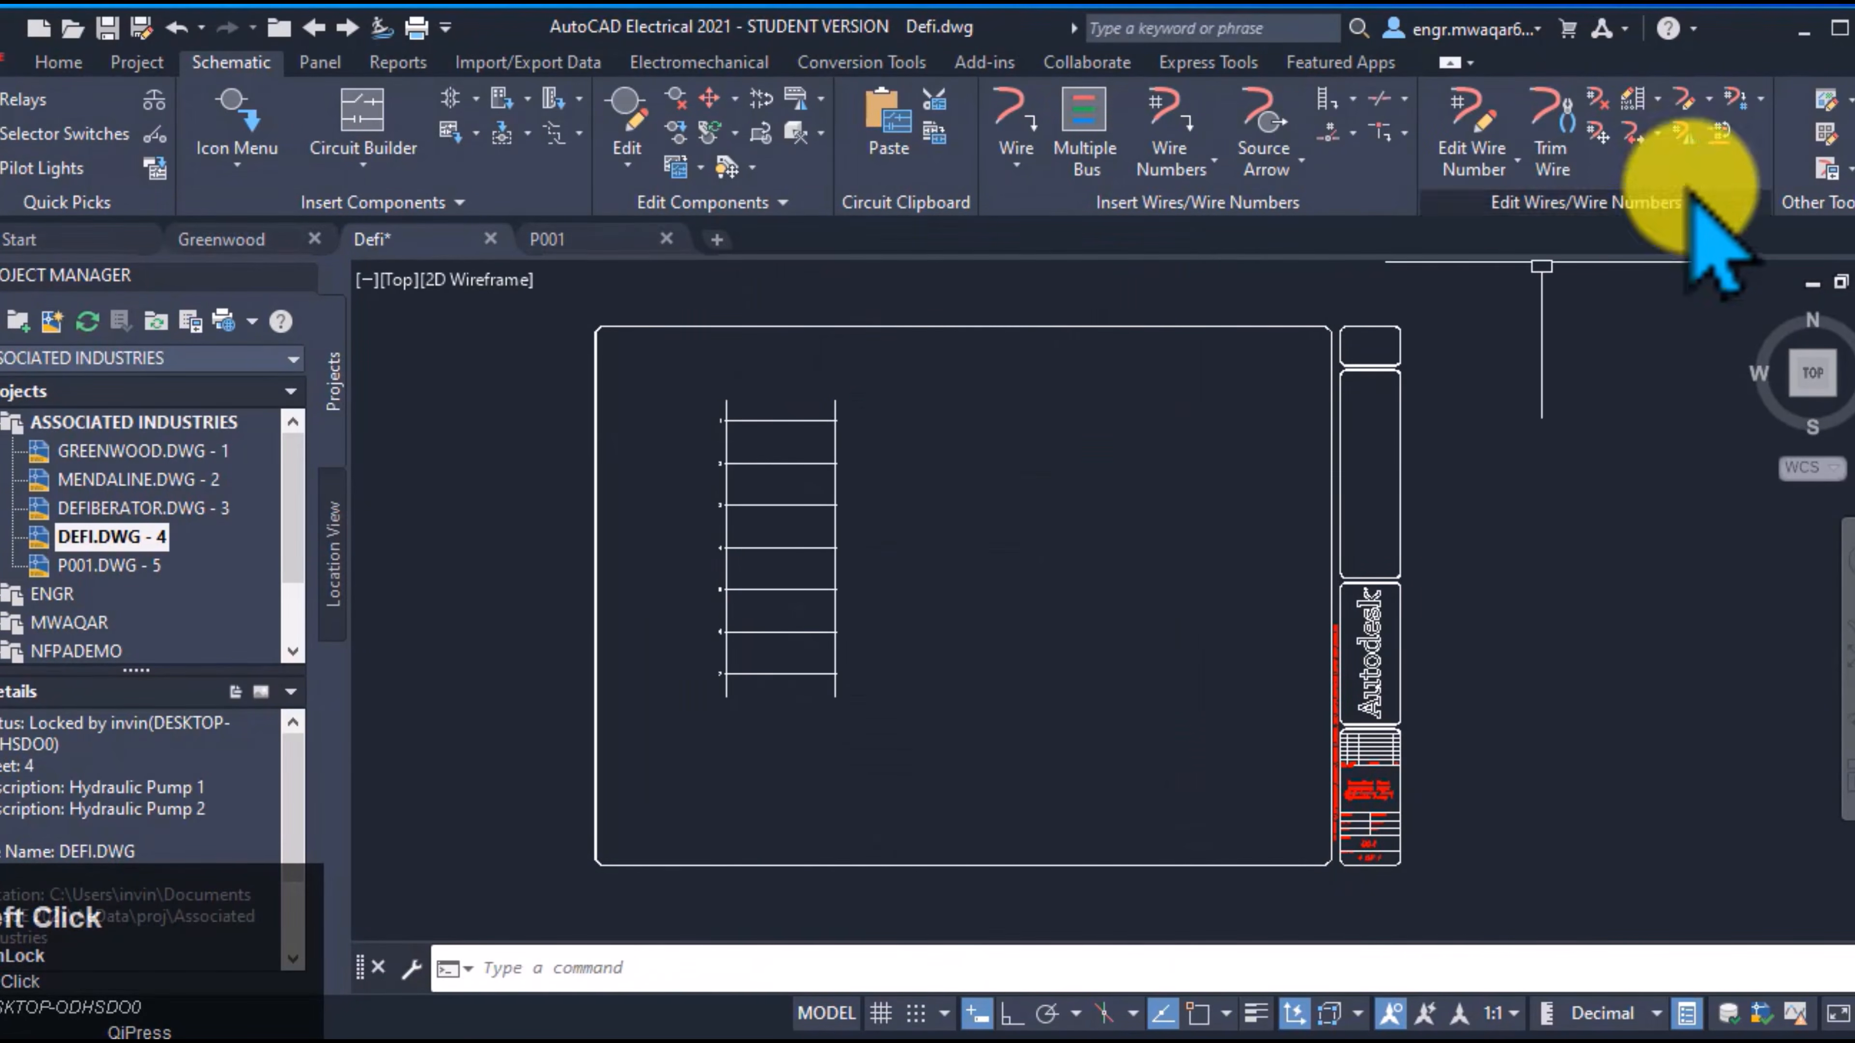
Renumber the ladder references of DEFI.DWG only, starting at A101 and using the next sequential reference, and check them beside the rungs
{"action": "left_click", "coordinate": [1659, 102]}
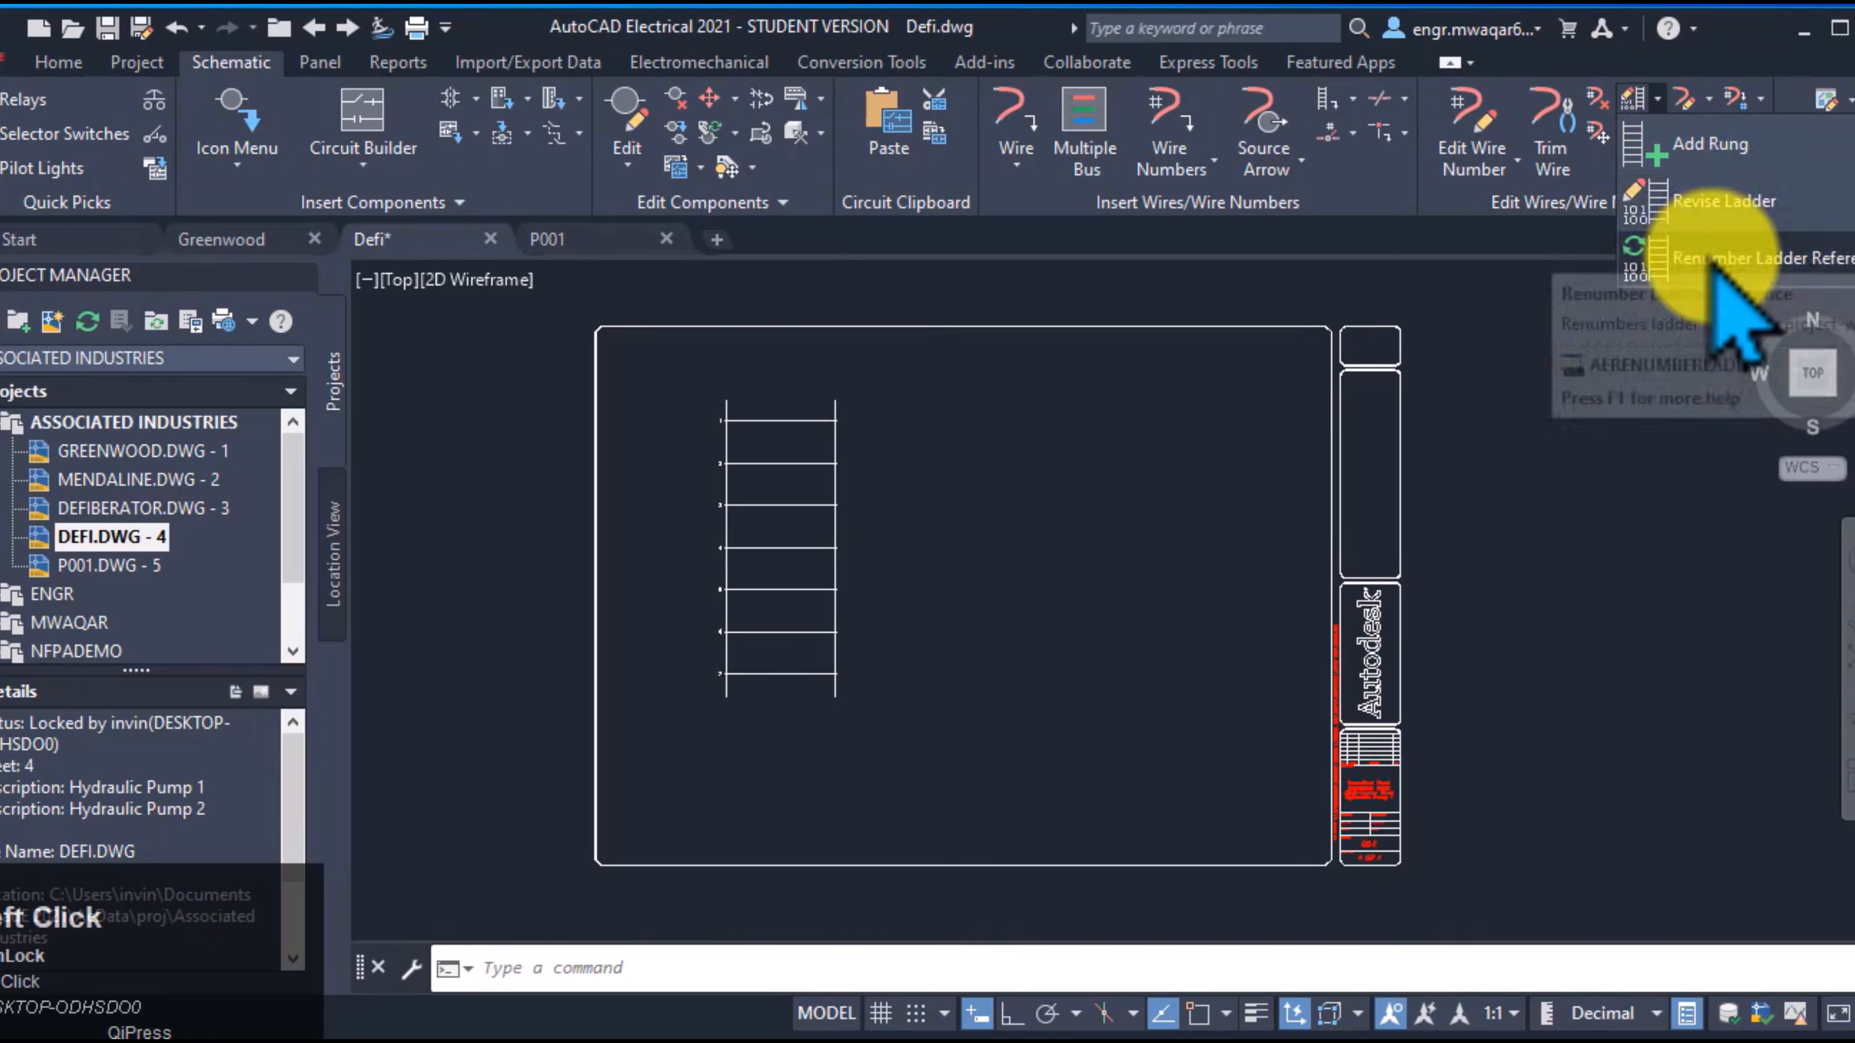
{"action": "left_click", "coordinate": [1769, 250]}
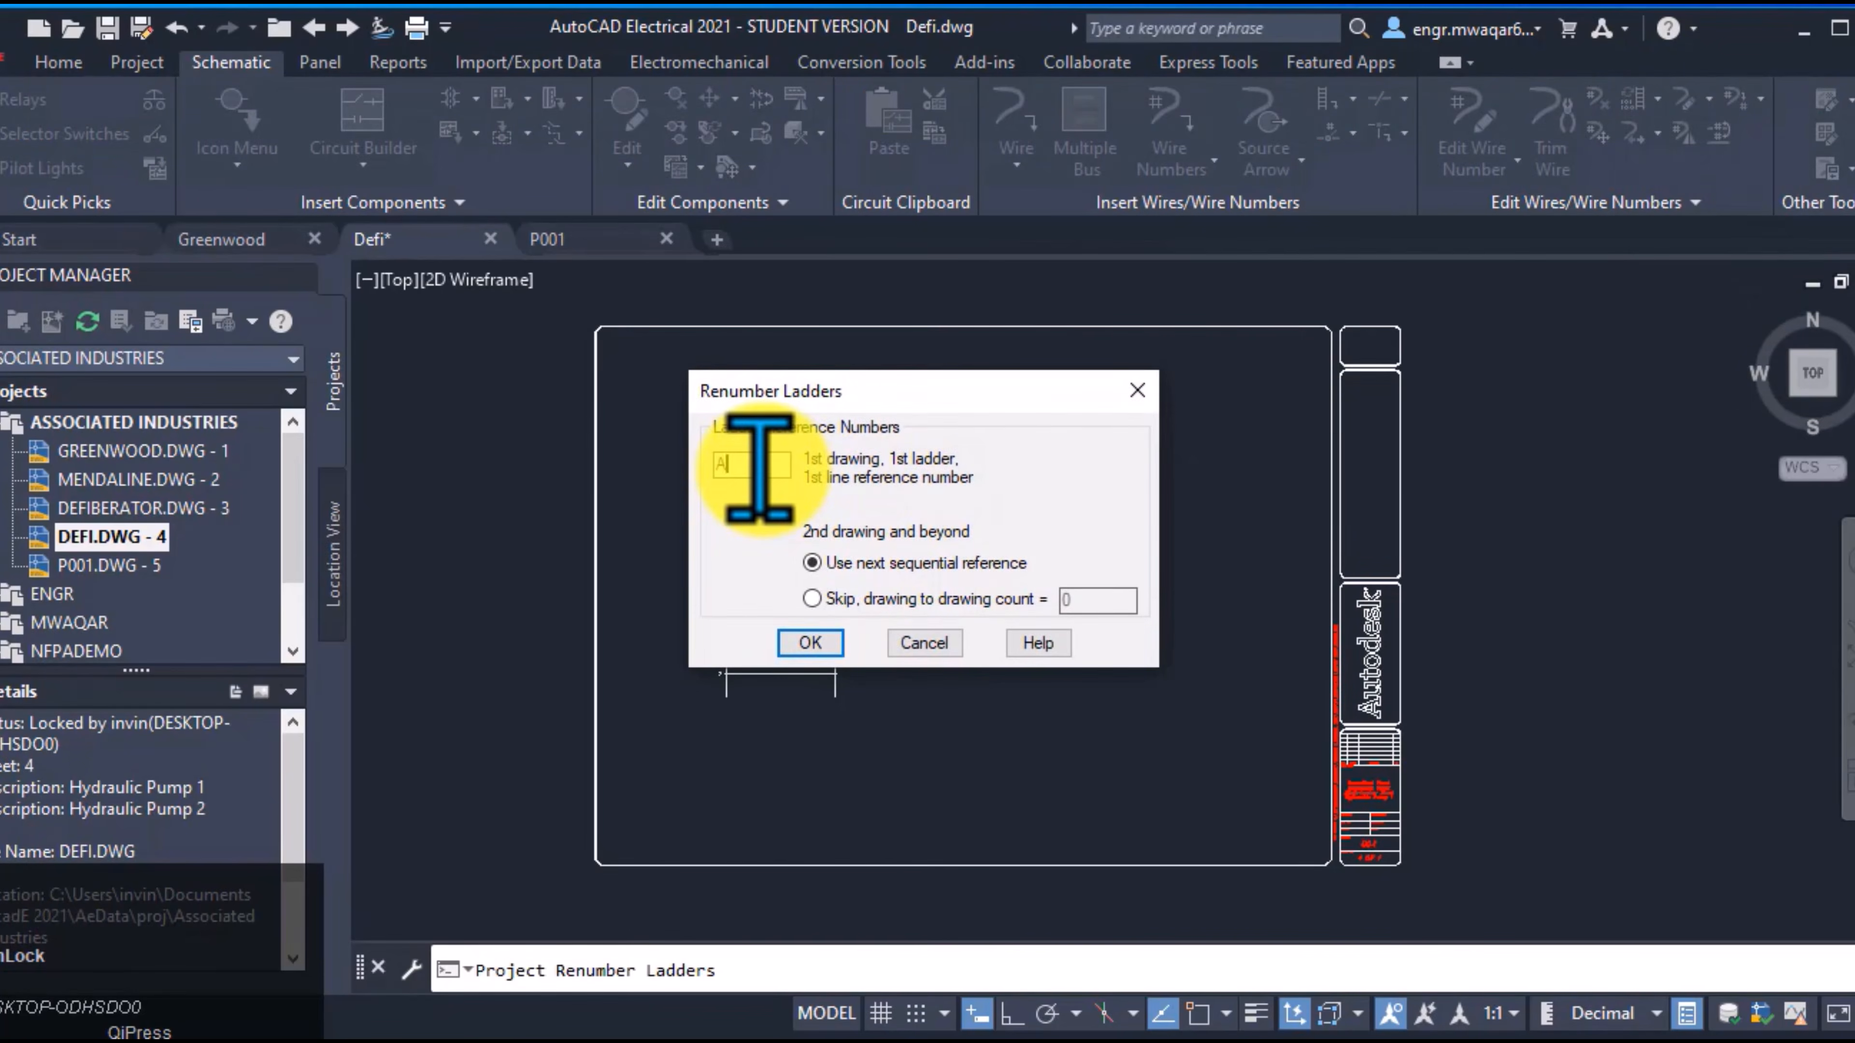
{"action": "left_click_drag", "start_coordinate": [931, 394], "coordinate": [1169, 402]}
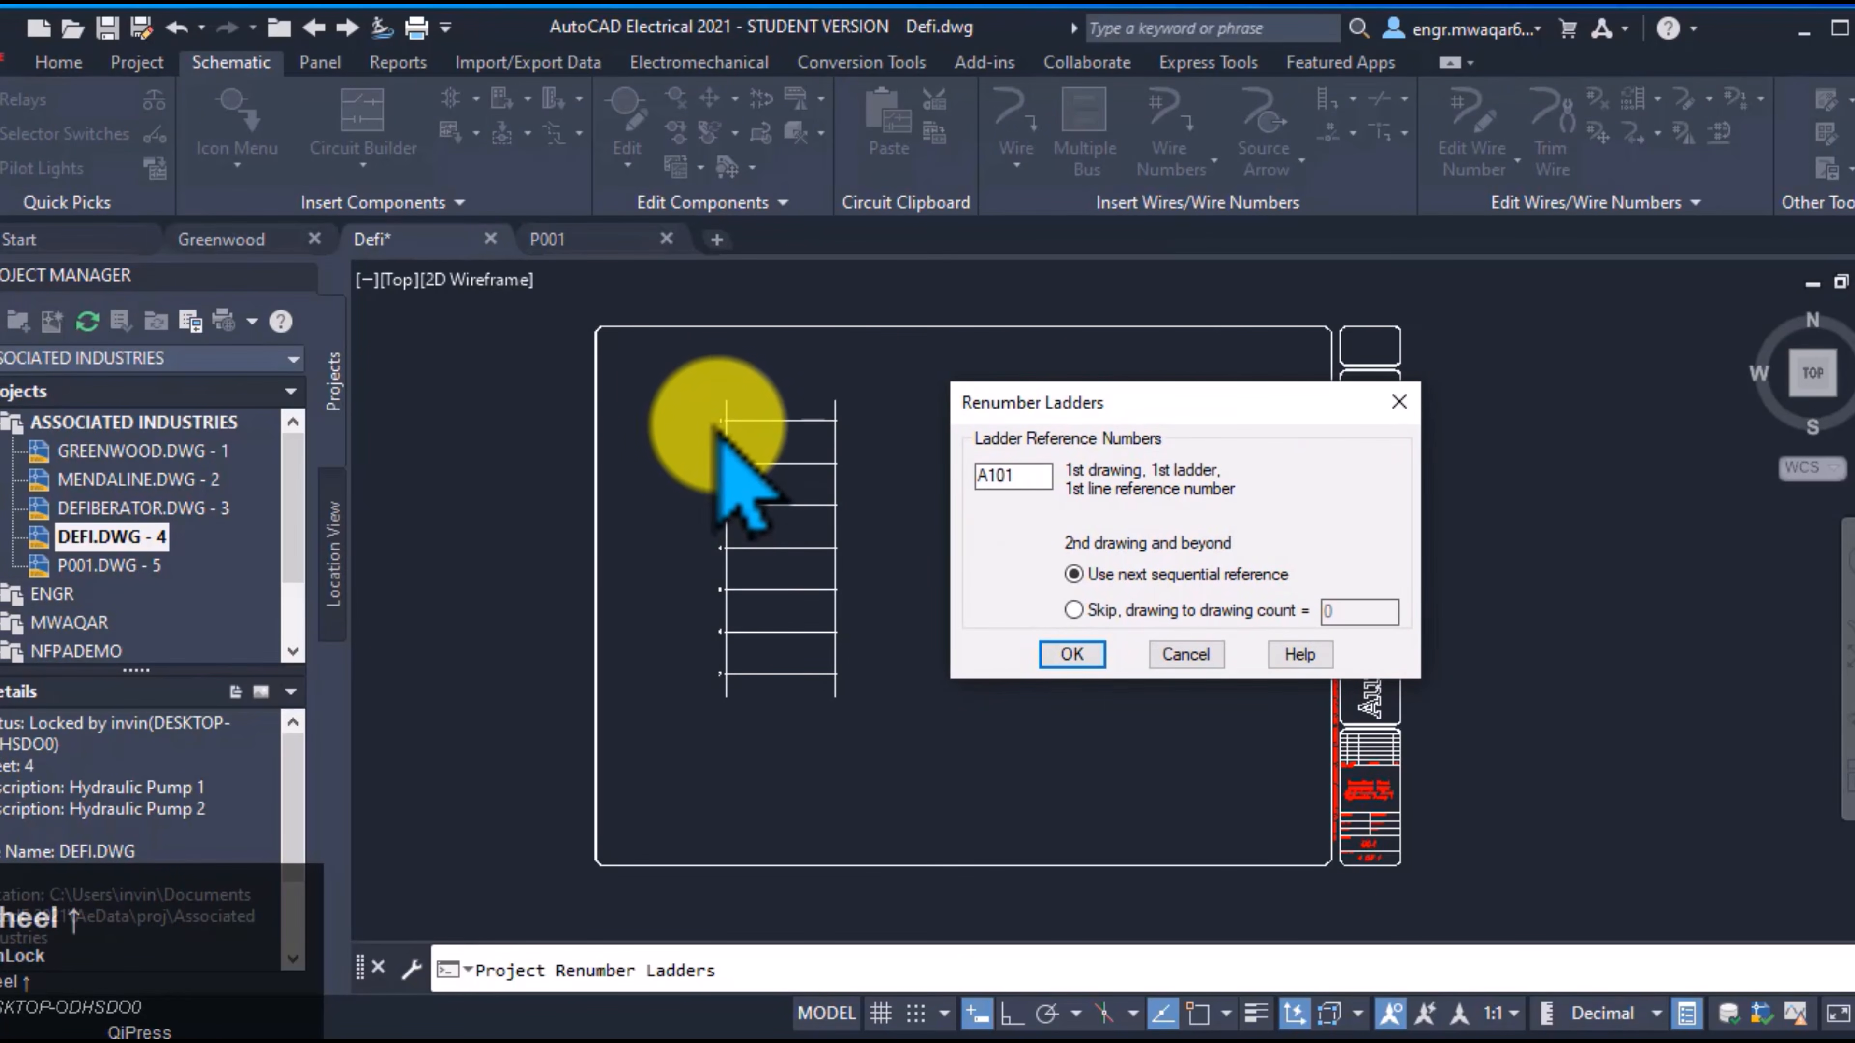
{"action": "left_click", "coordinate": [1071, 654]}
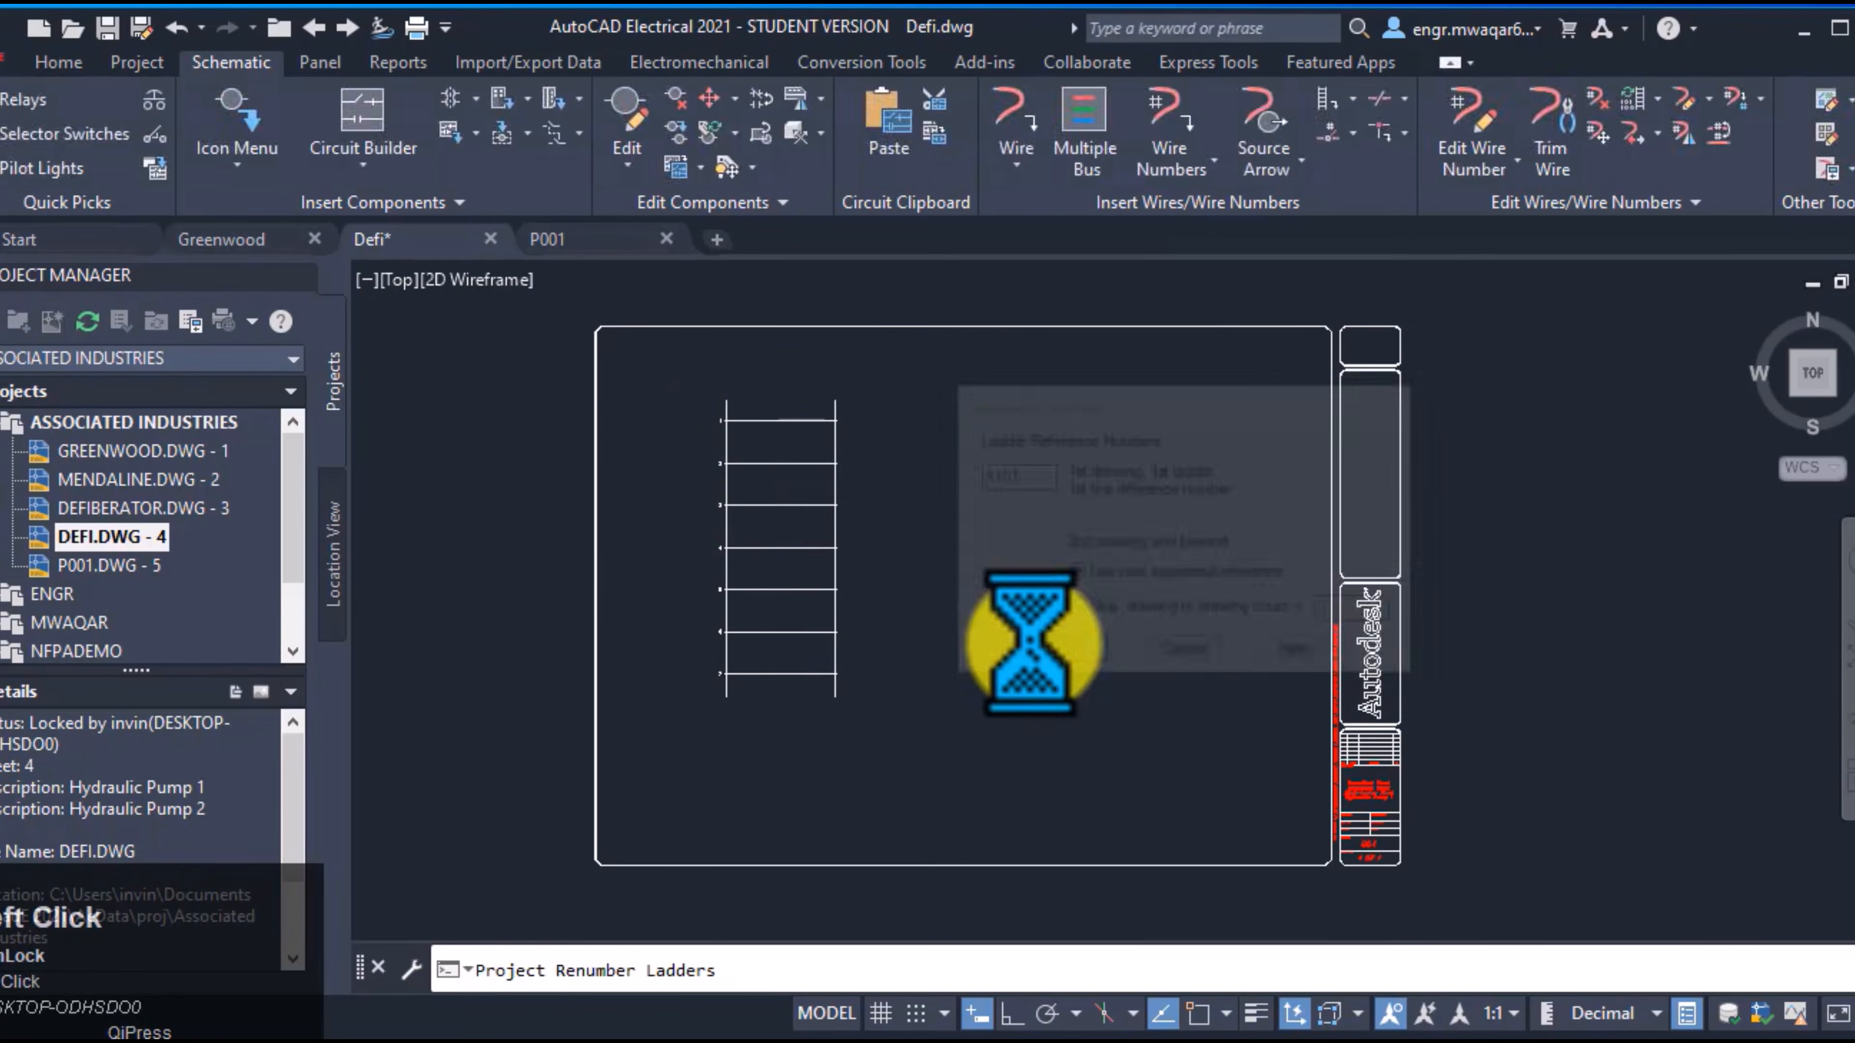
{"action": "left_click", "coordinate": [892, 404]}
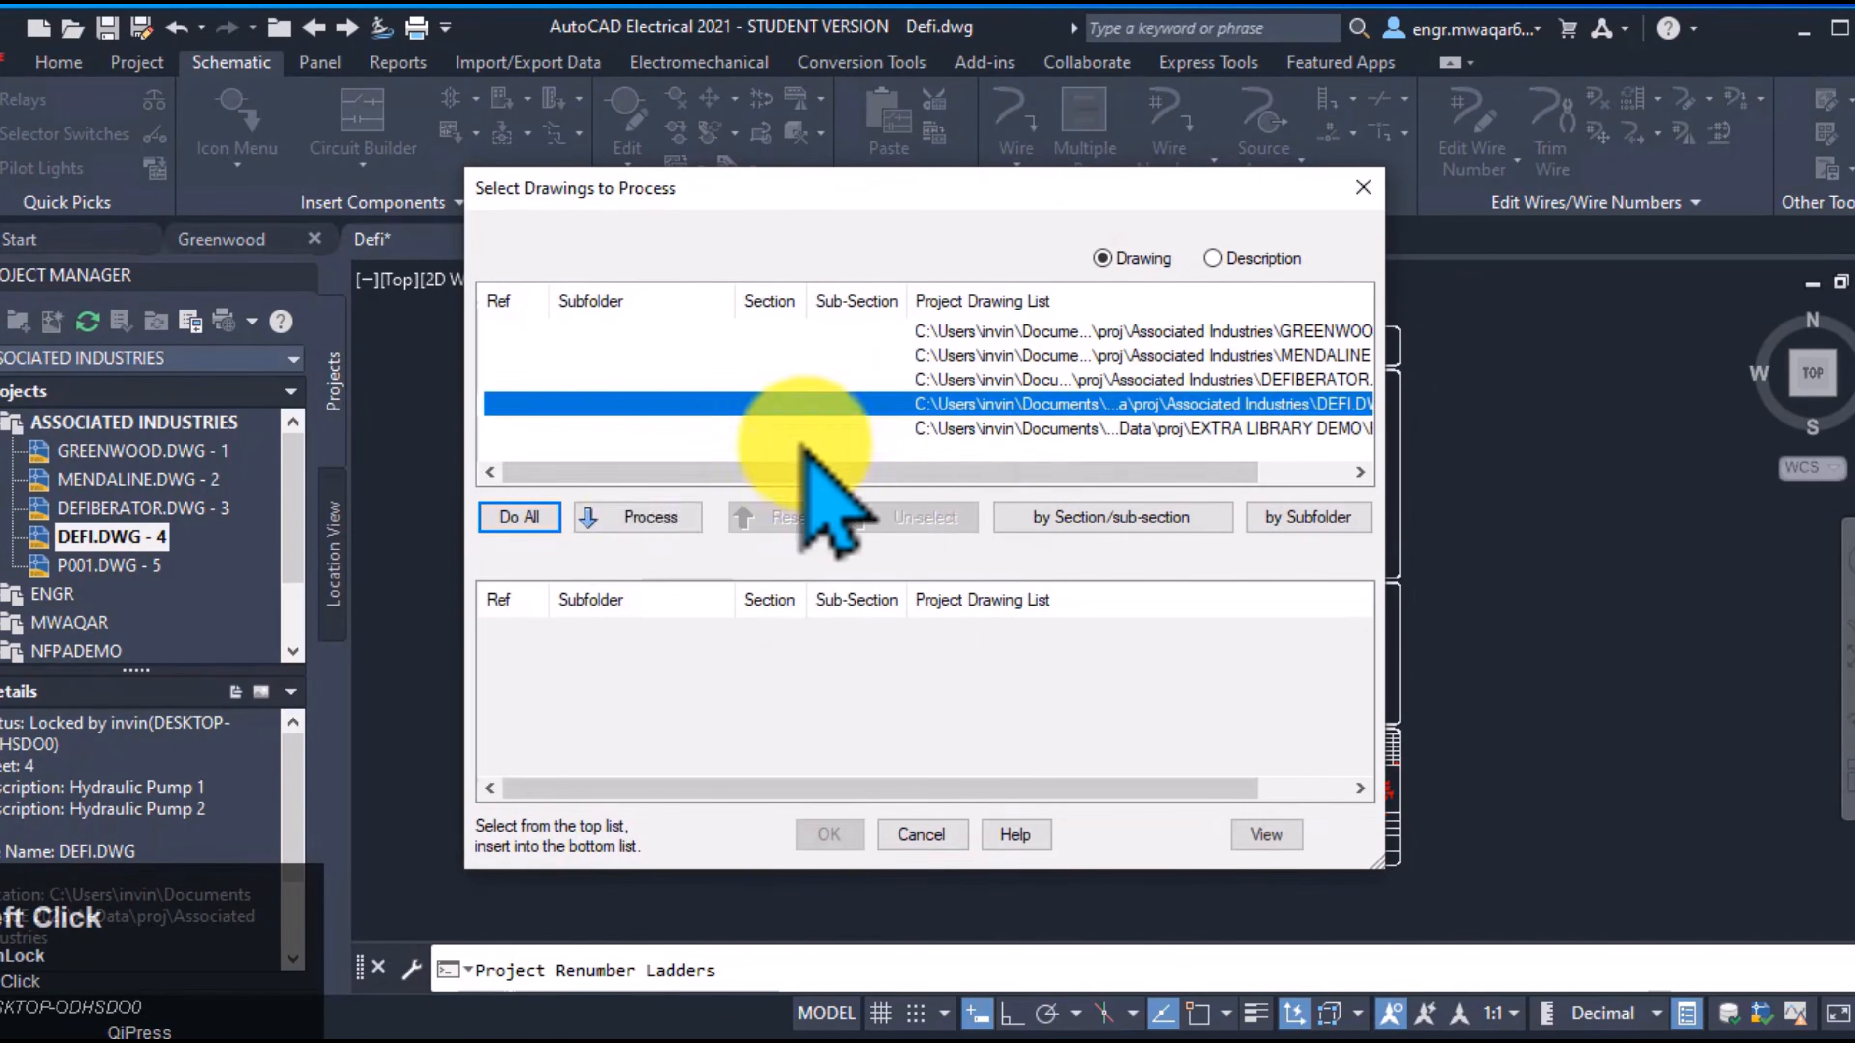
{"action": "left_click", "coordinate": [648, 515]}
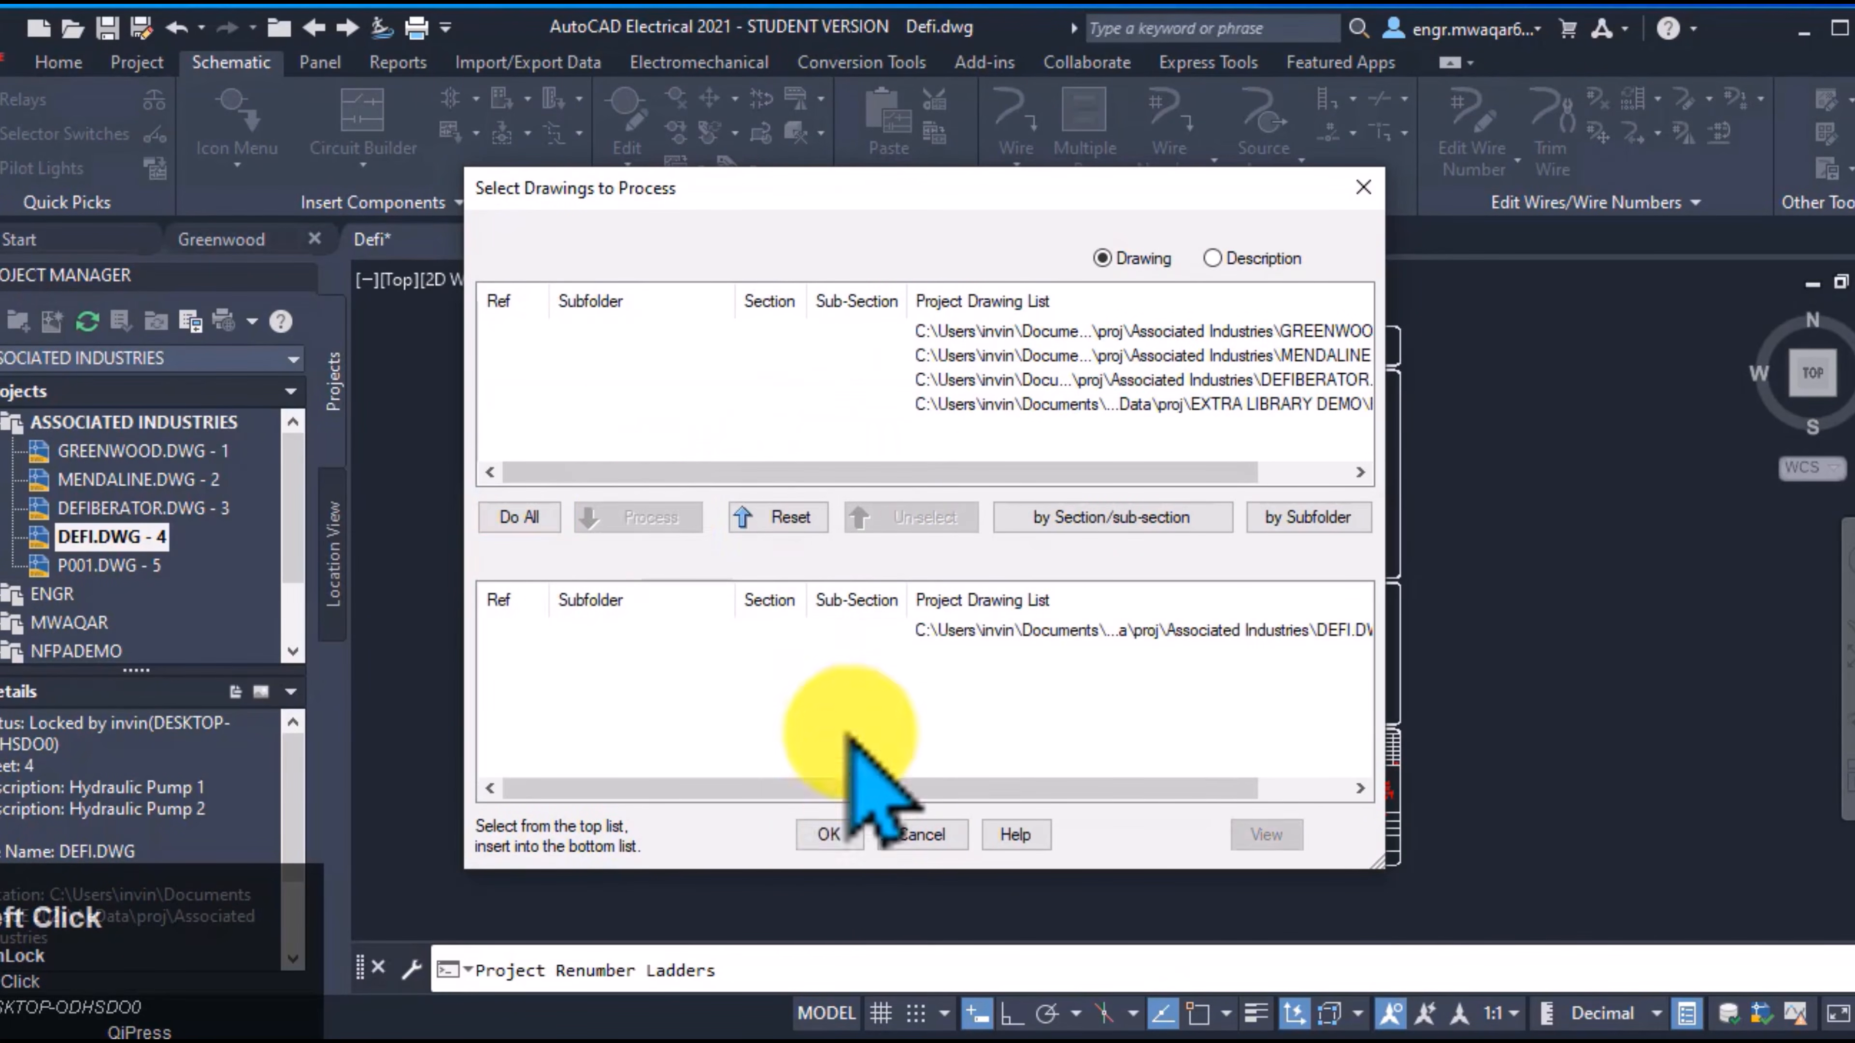
{"action": "left_click", "coordinate": [828, 835]}
{"action": "scroll", "coordinate": [695, 427], "scroll_direction": "up", "scroll_amount": 5}
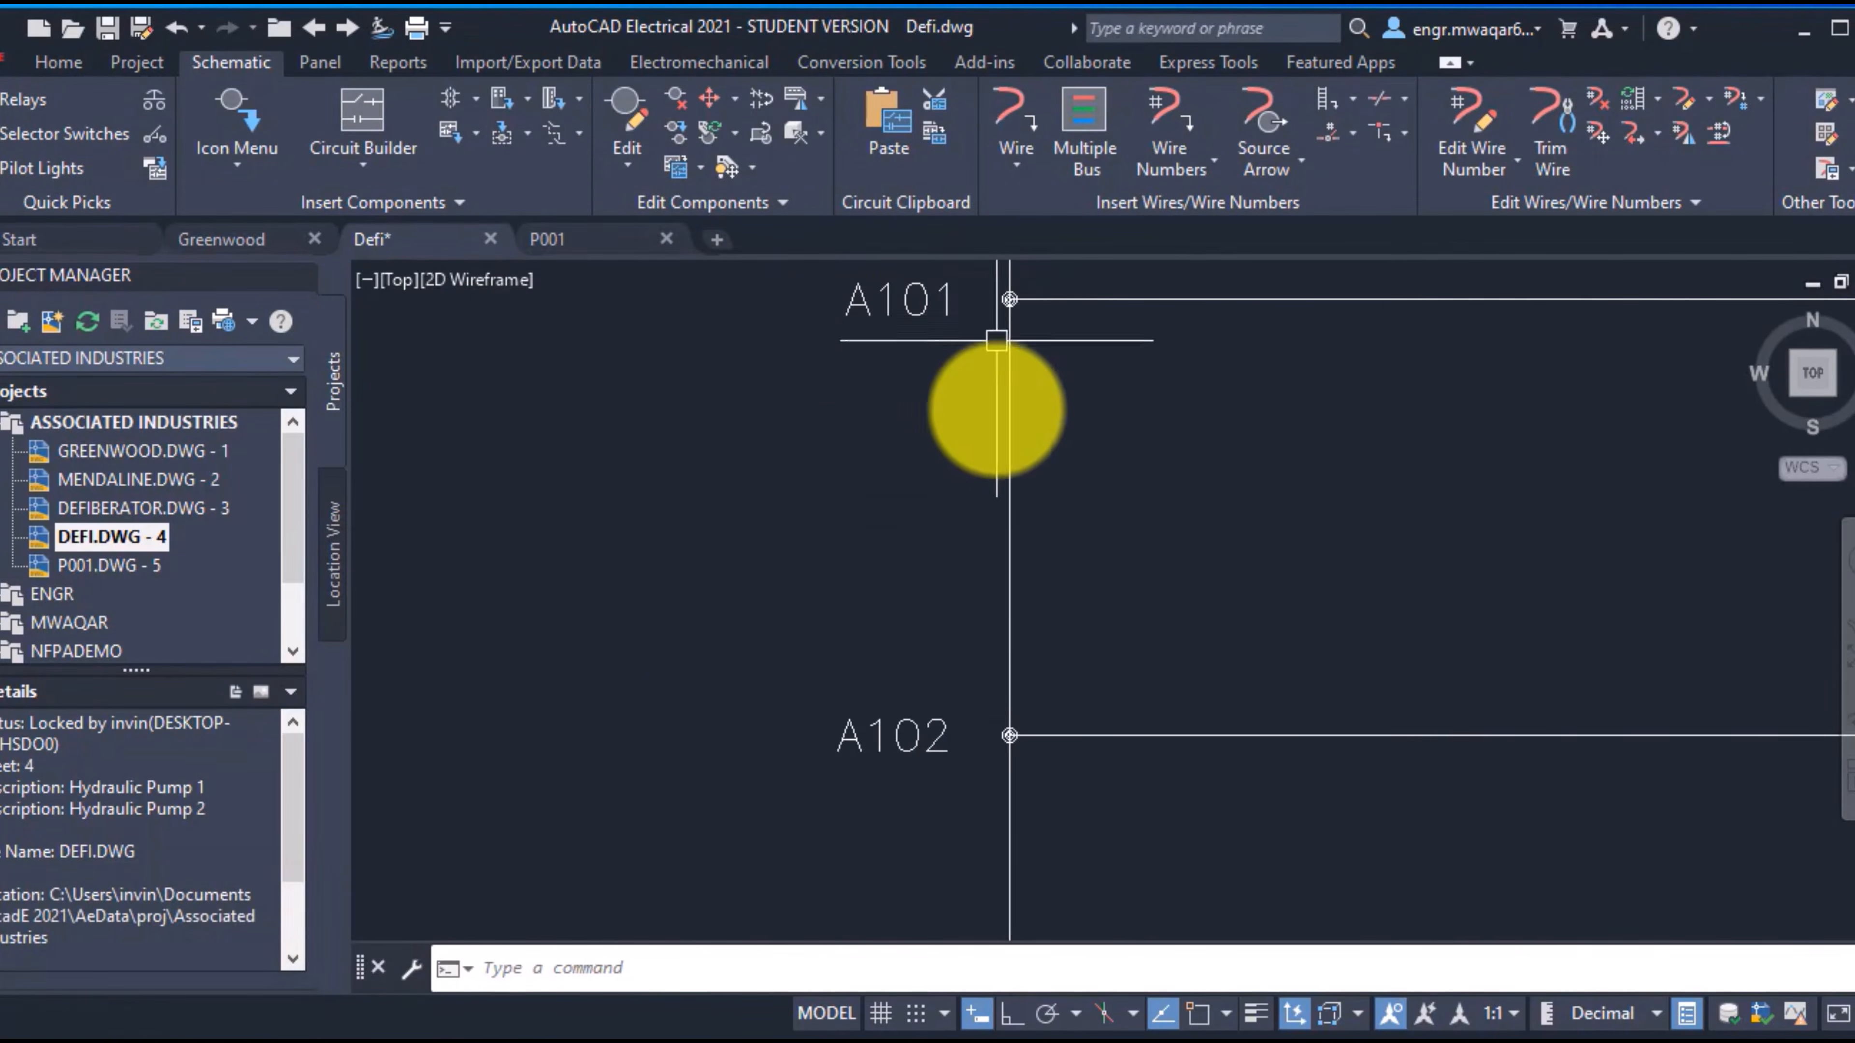
{"action": "middle_click_drag", "start_coordinate": [1169, 660], "coordinate": [1211, 372]}
Start inserting a ladder as 3 Phase, and view the example image 3Ph Ladders.gif in the photo viewer before returning to the ladder settings
{"action": "scroll", "coordinate": [1296, 646], "scroll_direction": "down", "scroll_amount": 6}
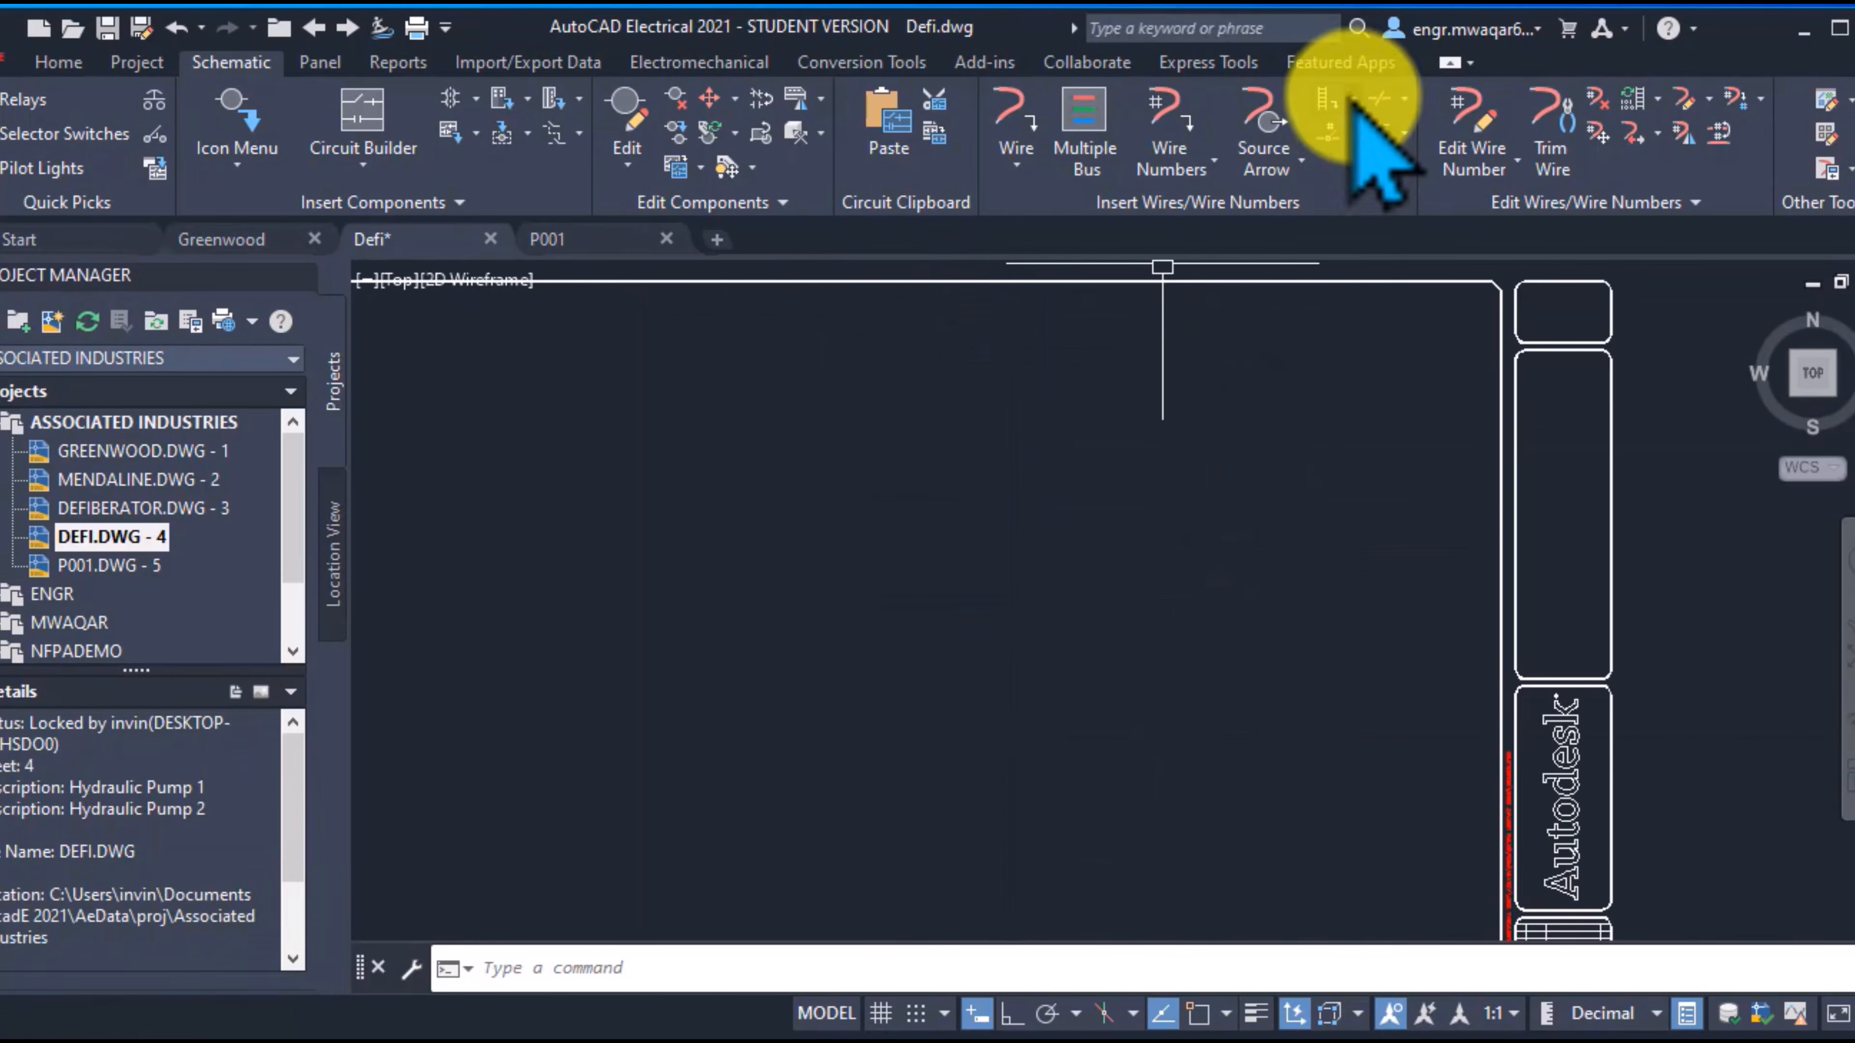
{"action": "left_click", "coordinate": [1352, 98]}
{"action": "left_click", "coordinate": [1378, 143]}
{"action": "left_click", "coordinate": [679, 702]}
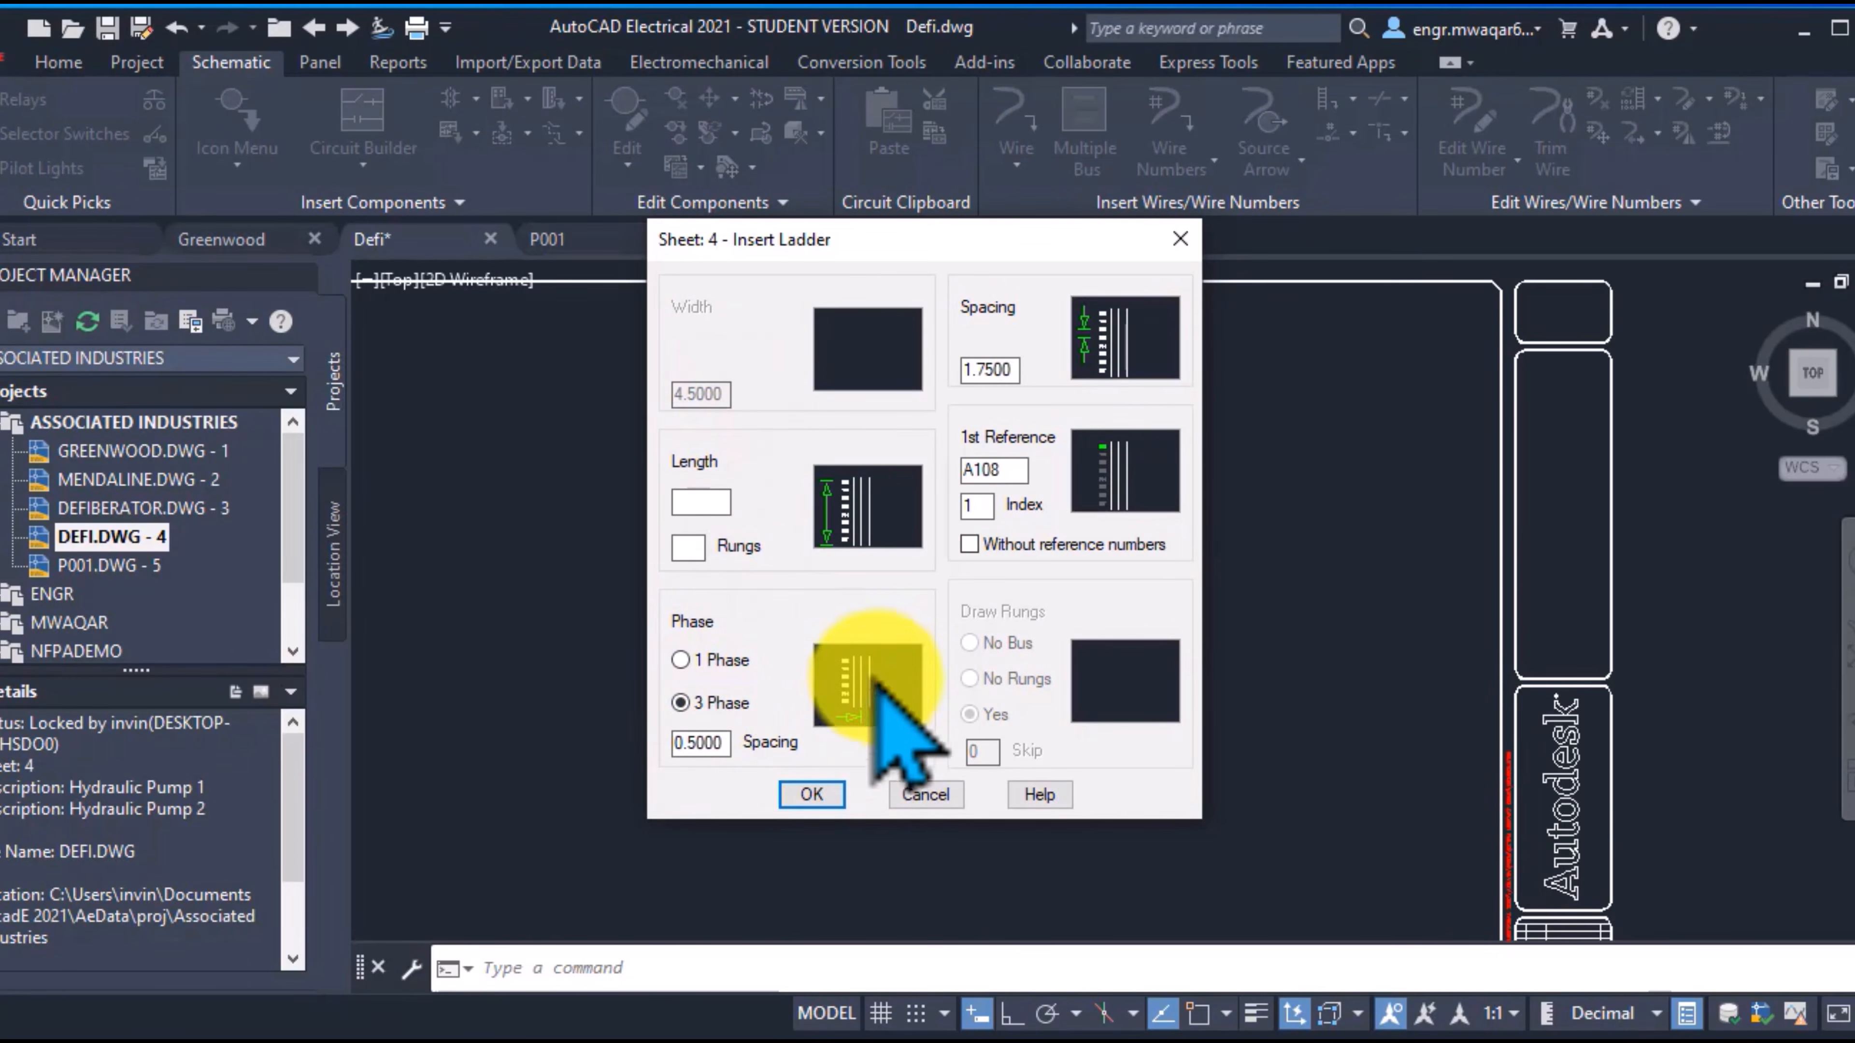
{"action": "left_click", "coordinate": [822, 1042]}
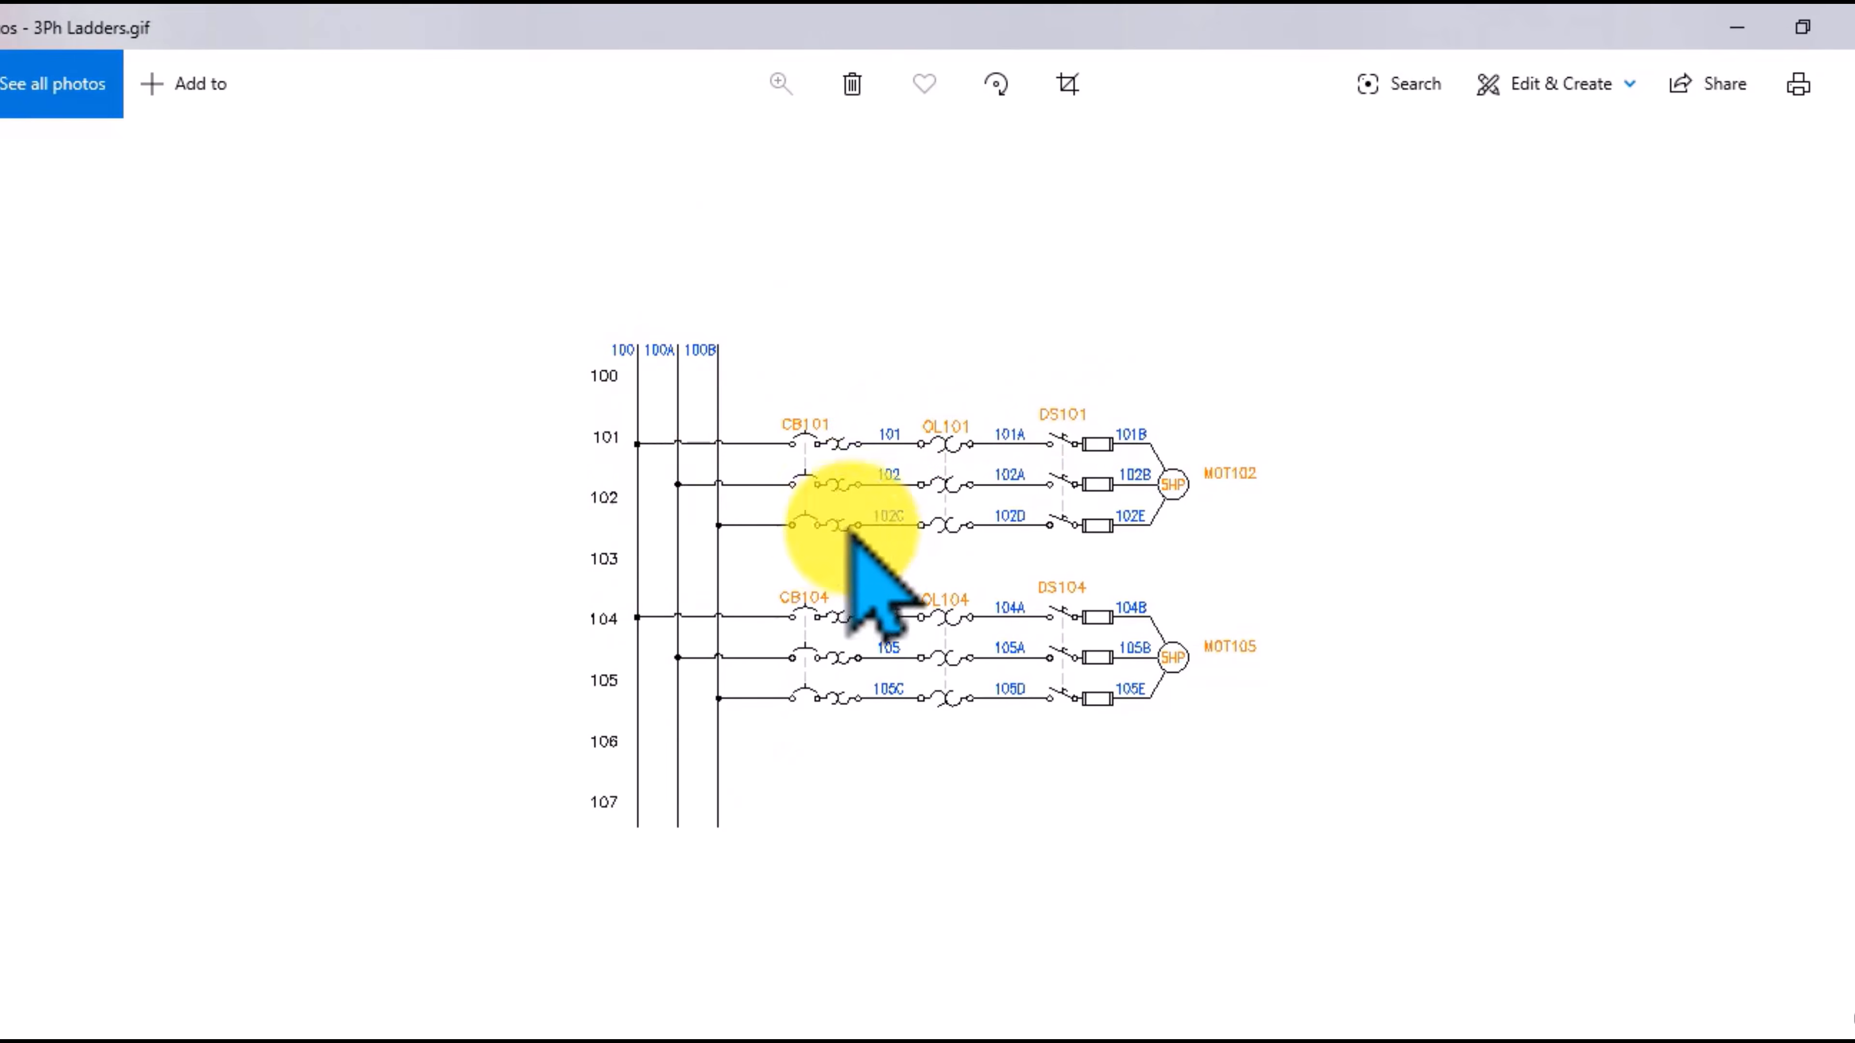
{"action": "left_click", "coordinate": [1736, 27]}
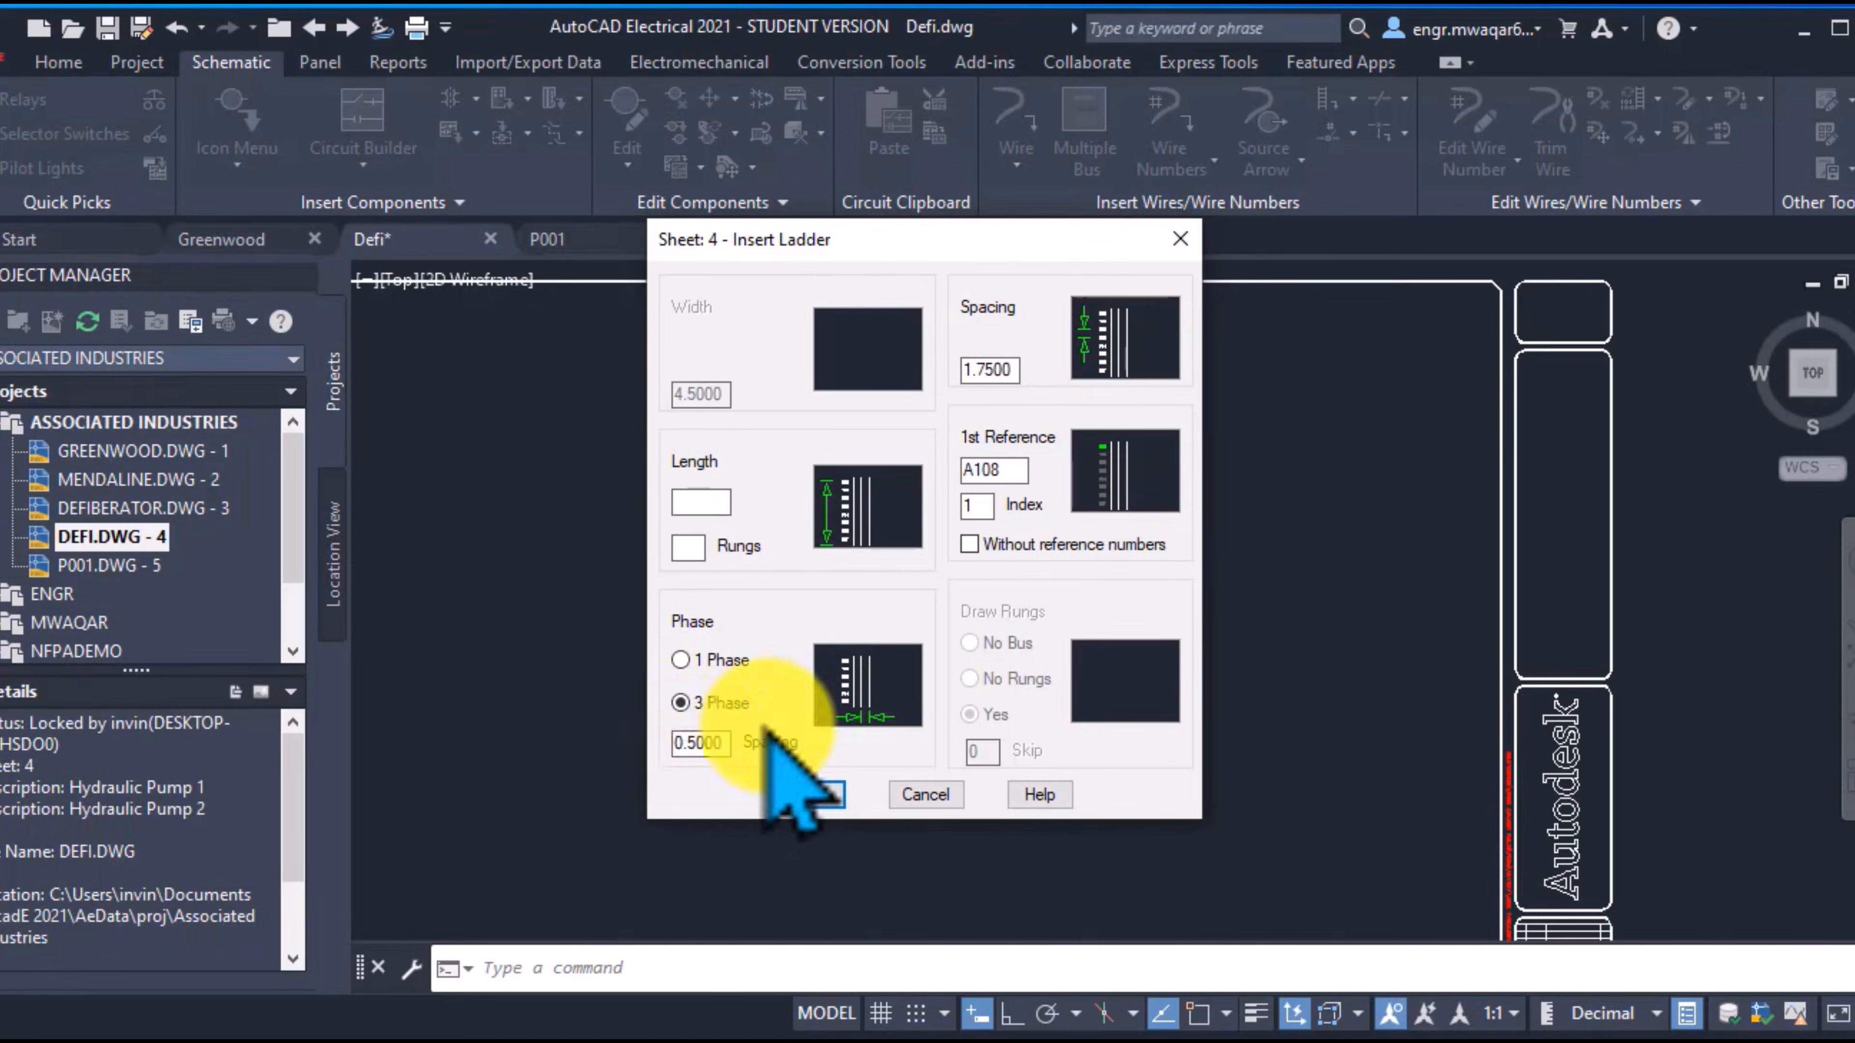
Insert the three-phase vertical ladder with 1.5 phase spacing and first reference 100, running down the frame's empty middle area
{"action": "left_click", "coordinate": [679, 743]}
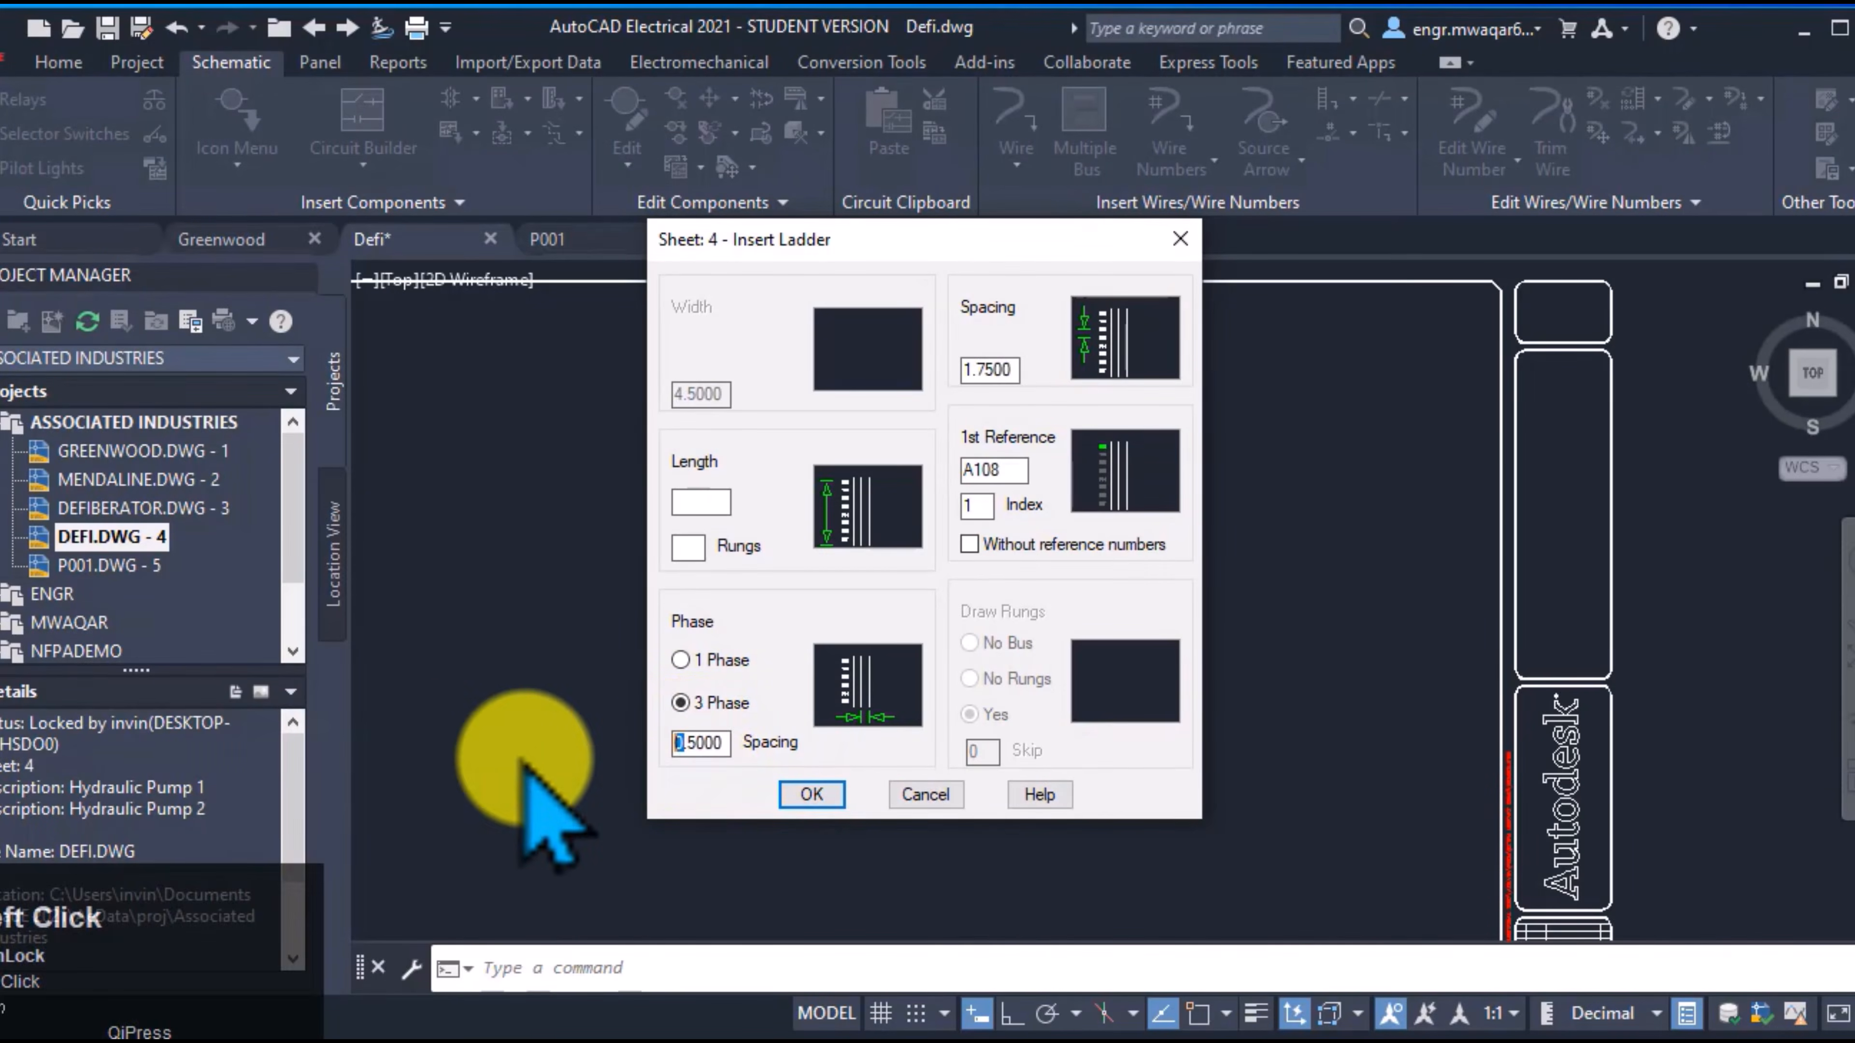
{"action": "type", "text": "1"}
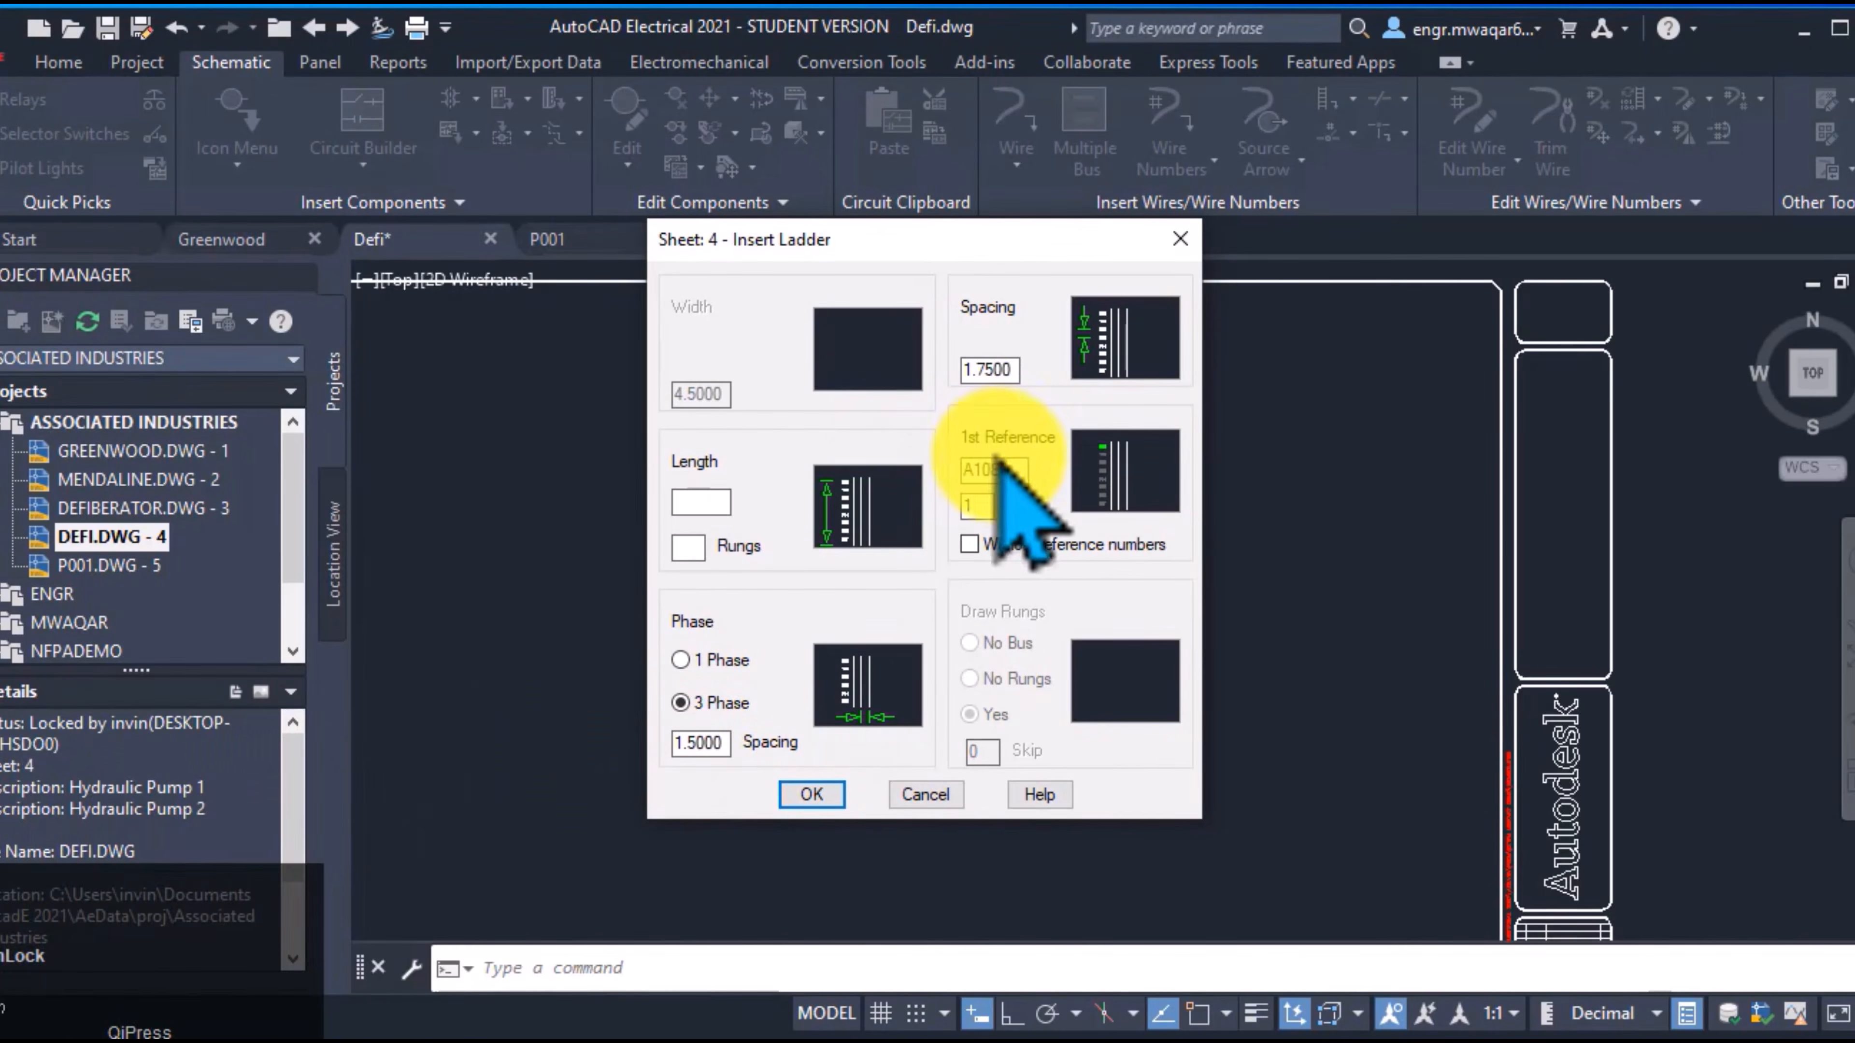
{"action": "left_click", "coordinate": [1004, 462]}
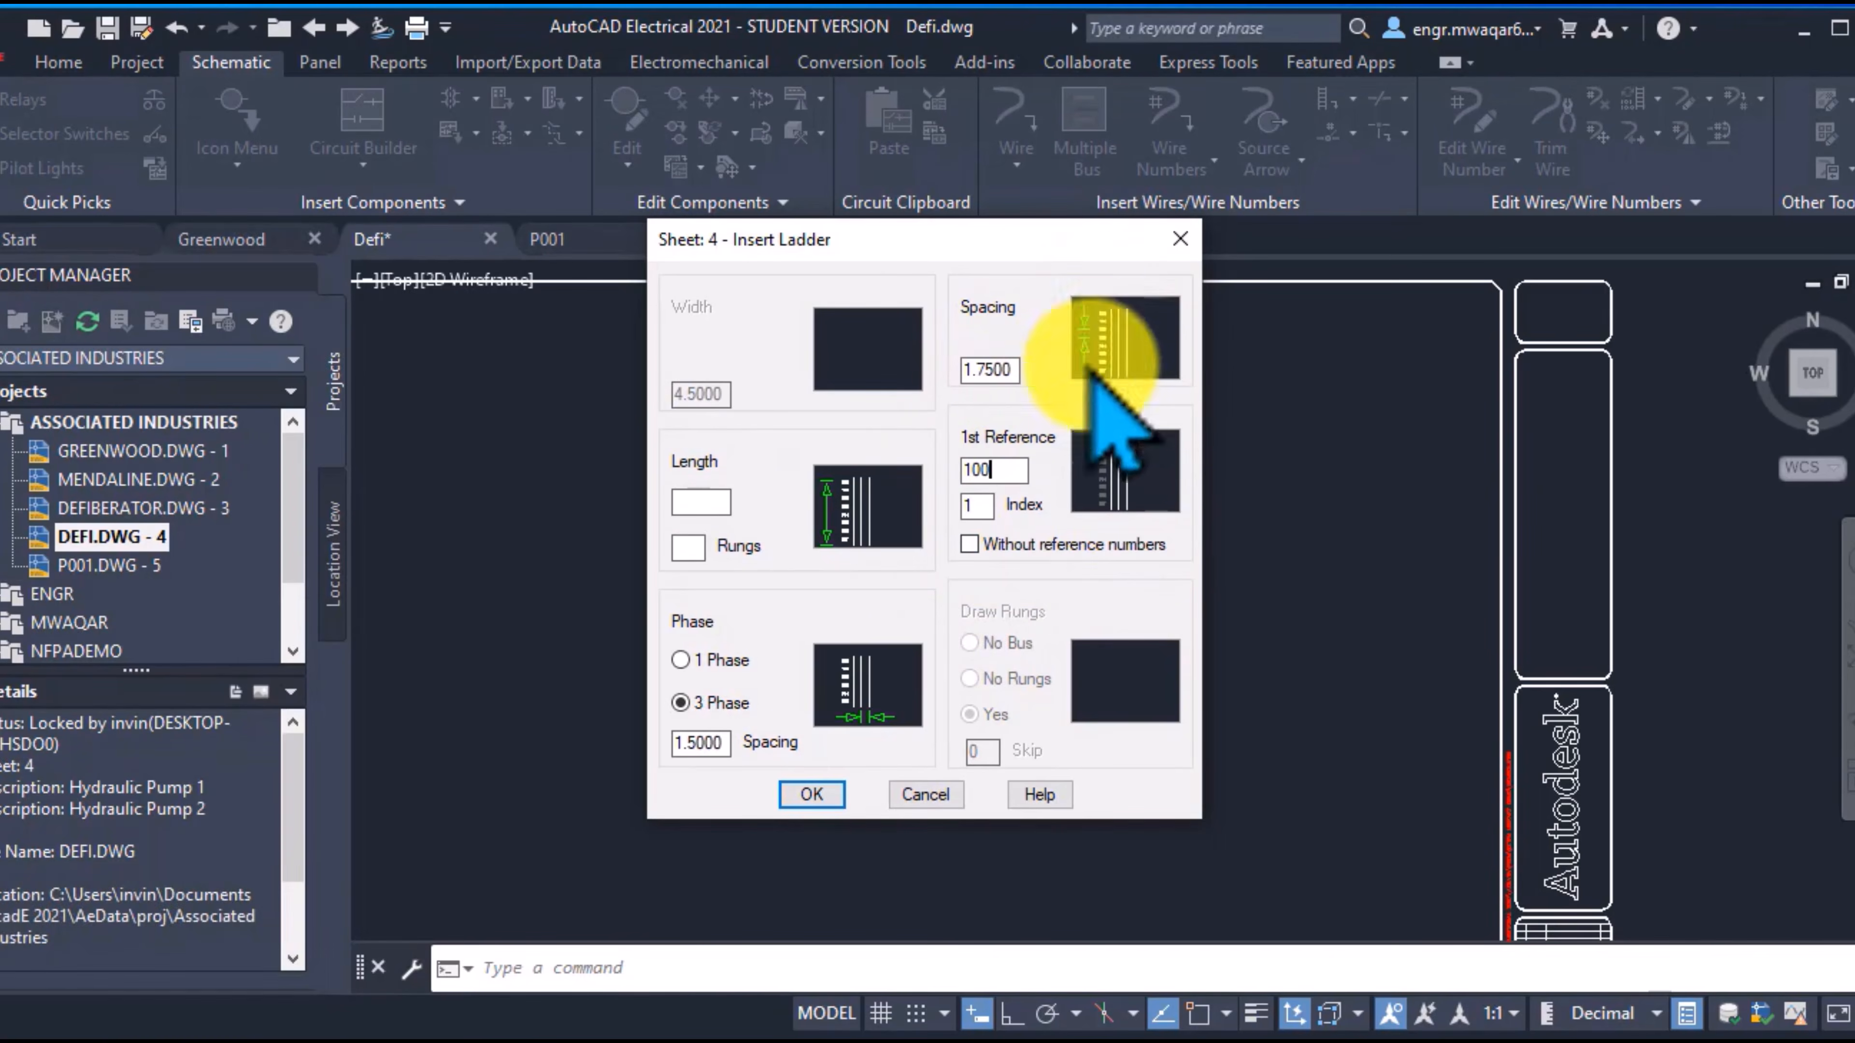
{"action": "left_click", "coordinate": [810, 795]}
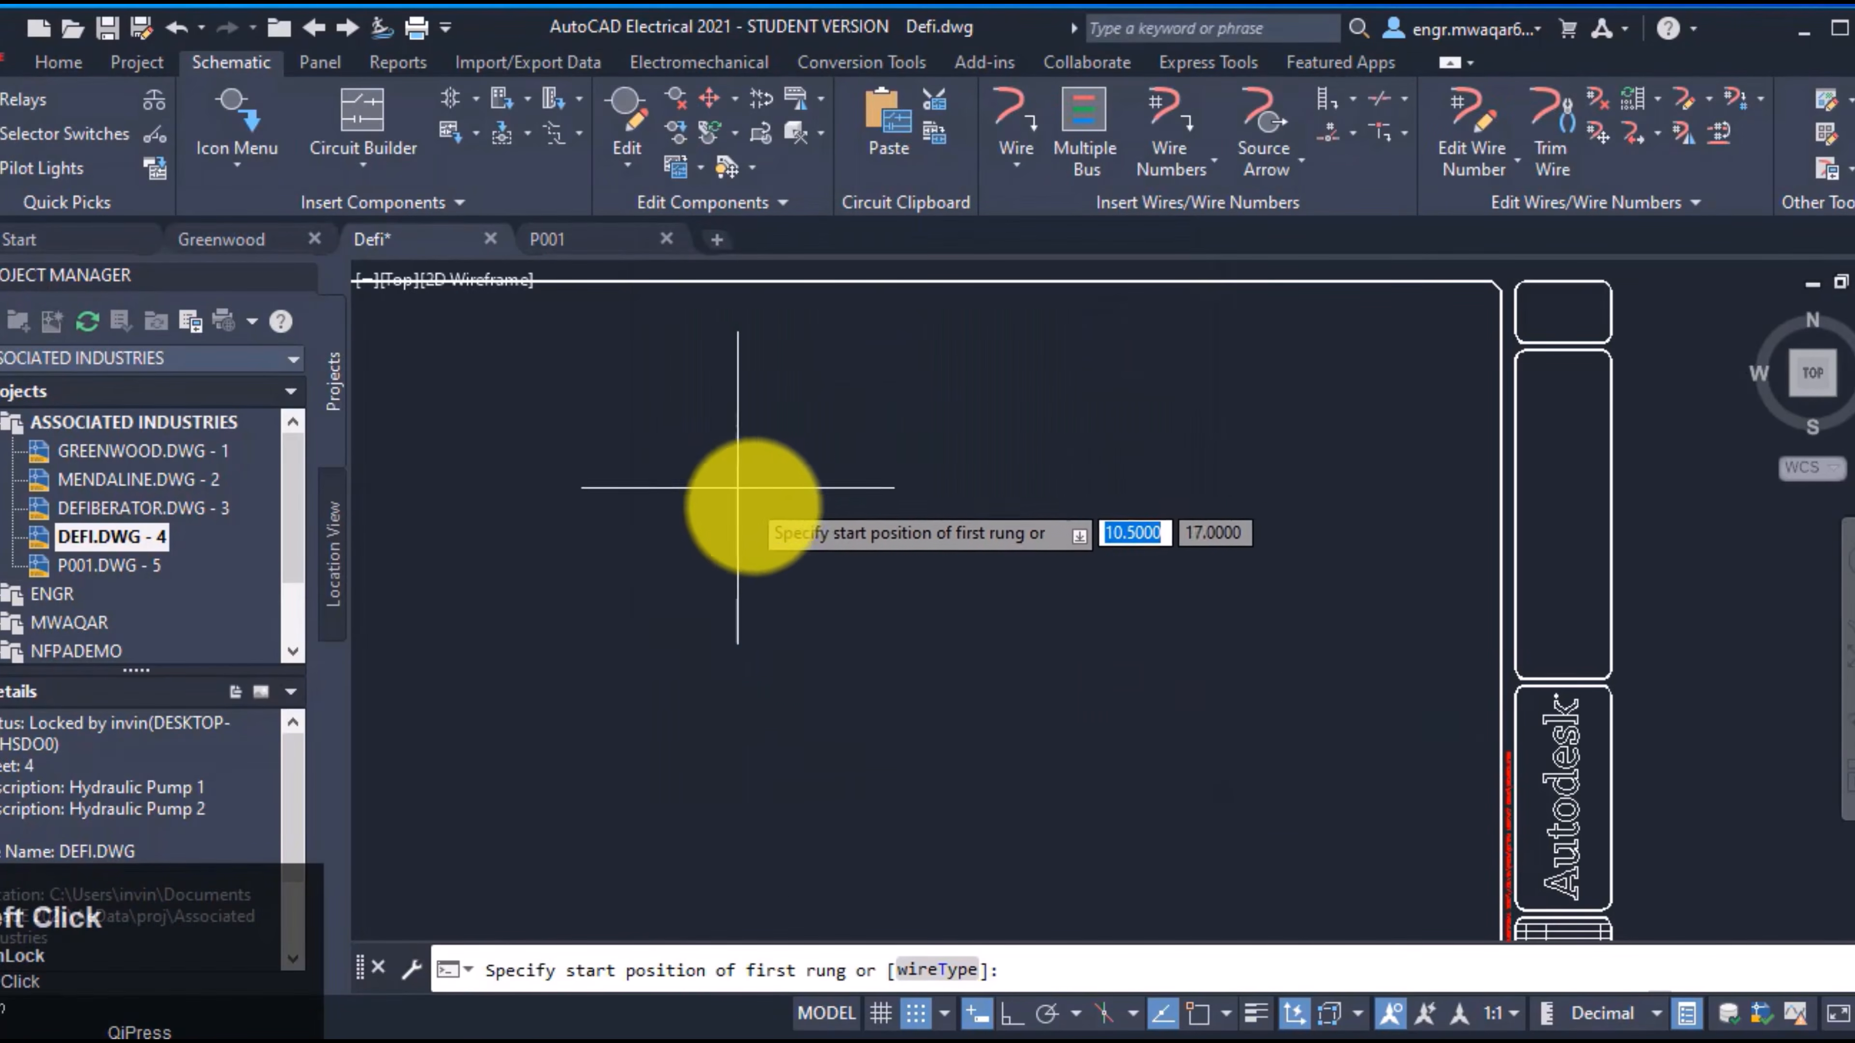
{"action": "left_click", "coordinate": [629, 387]}
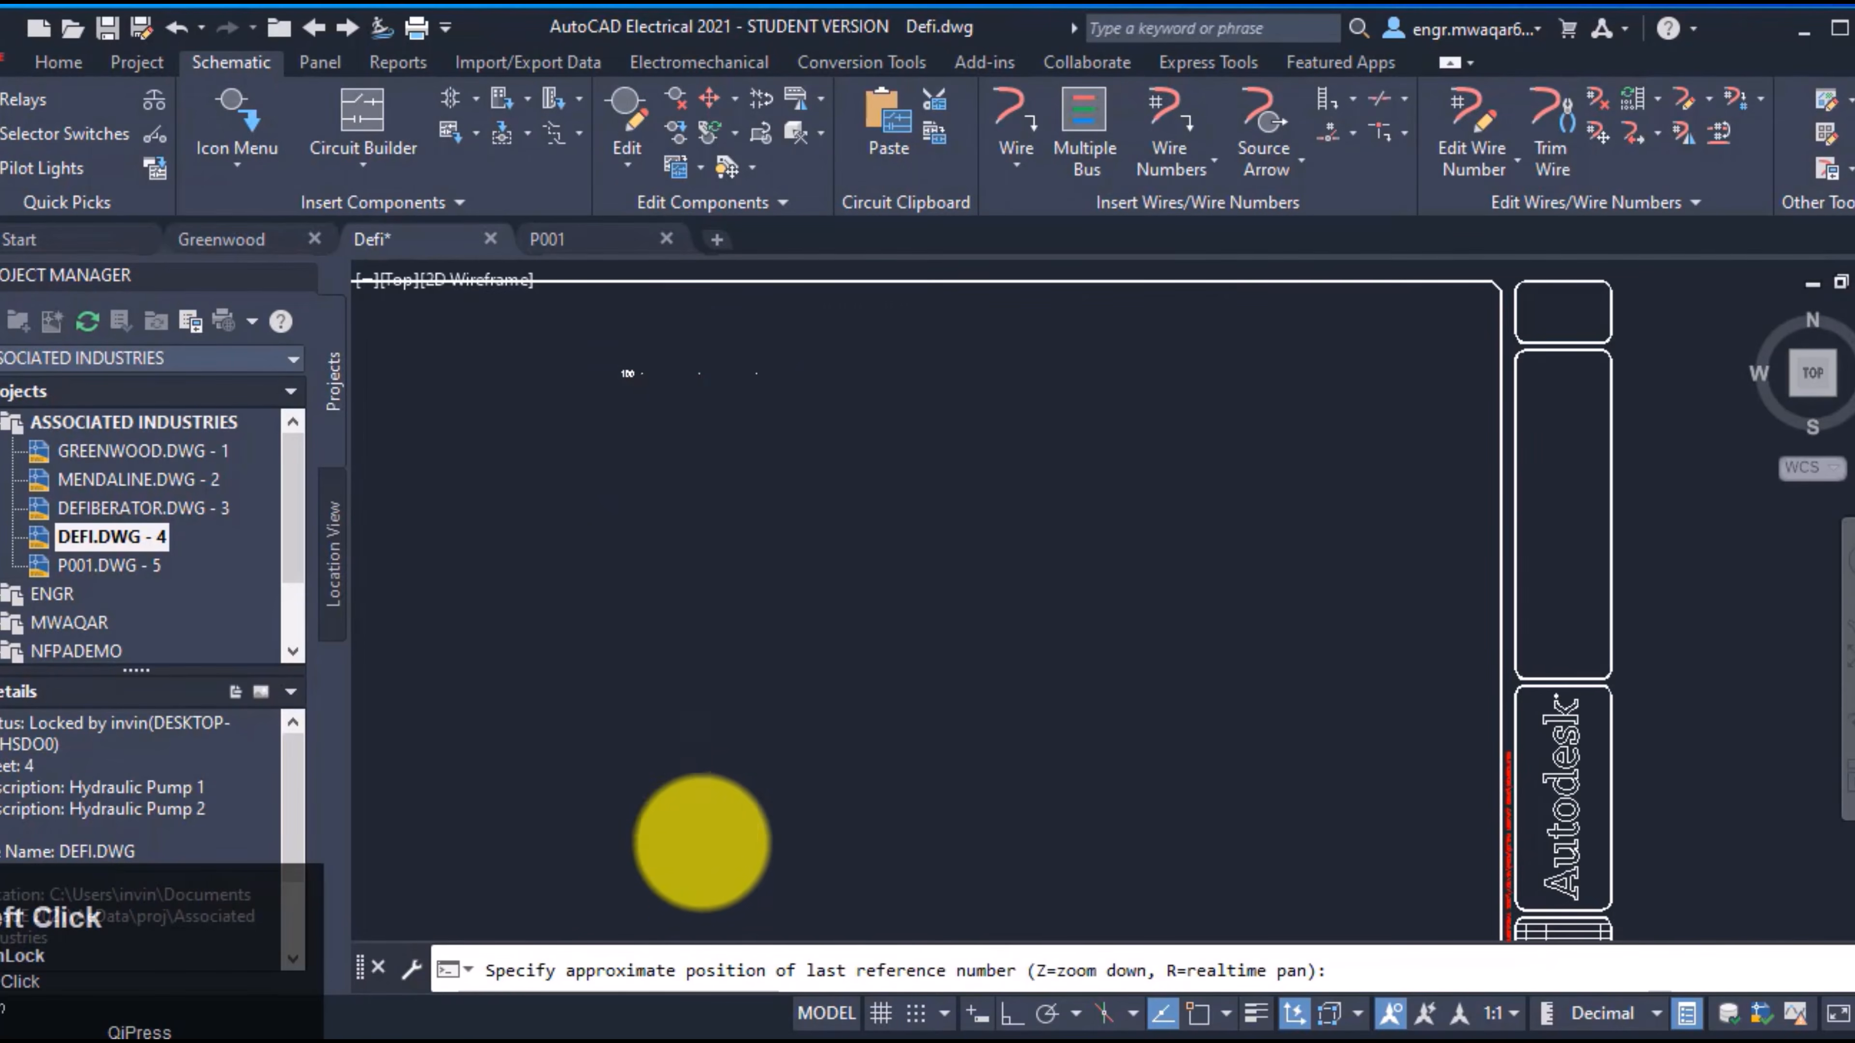
{"action": "left_click", "coordinate": [701, 840]}
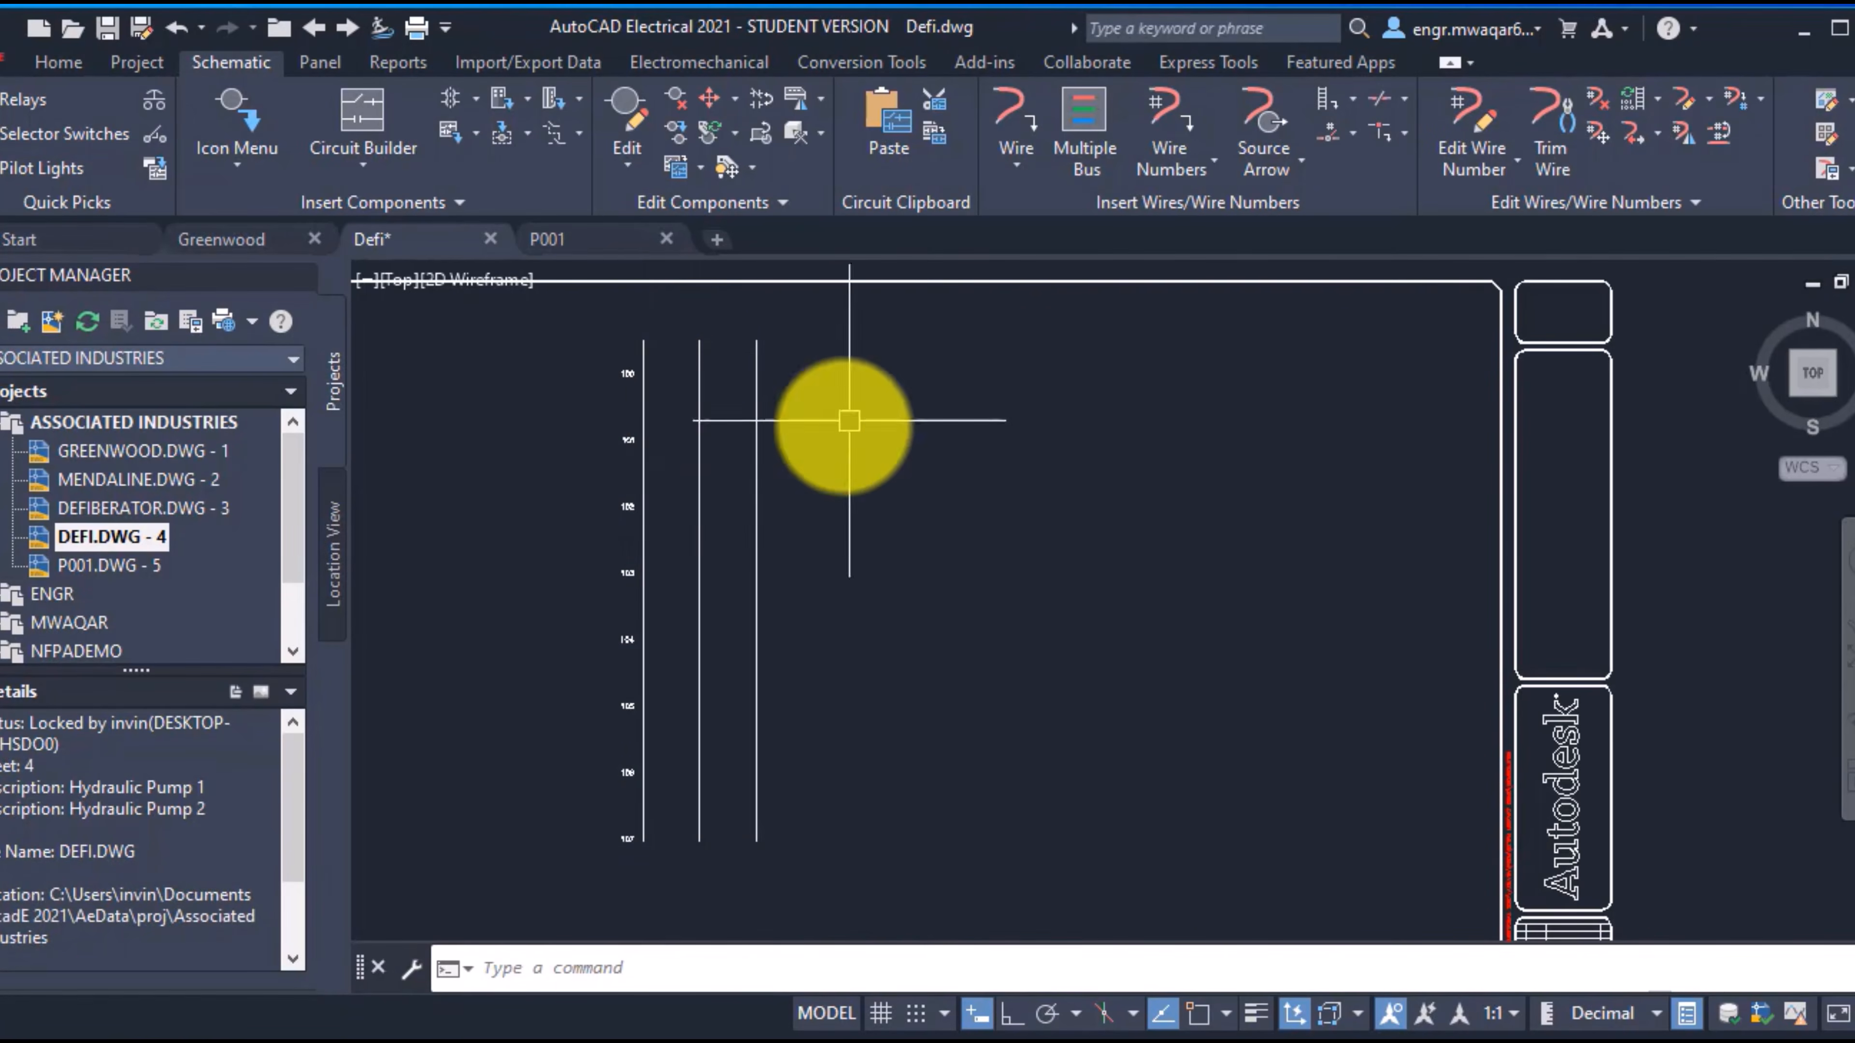
Set the default ladder orientation to Horizontal in the drawing properties of DEFI.DWG
{"action": "right_click", "coordinate": [146, 541]}
{"action": "left_click", "coordinate": [445, 774]}
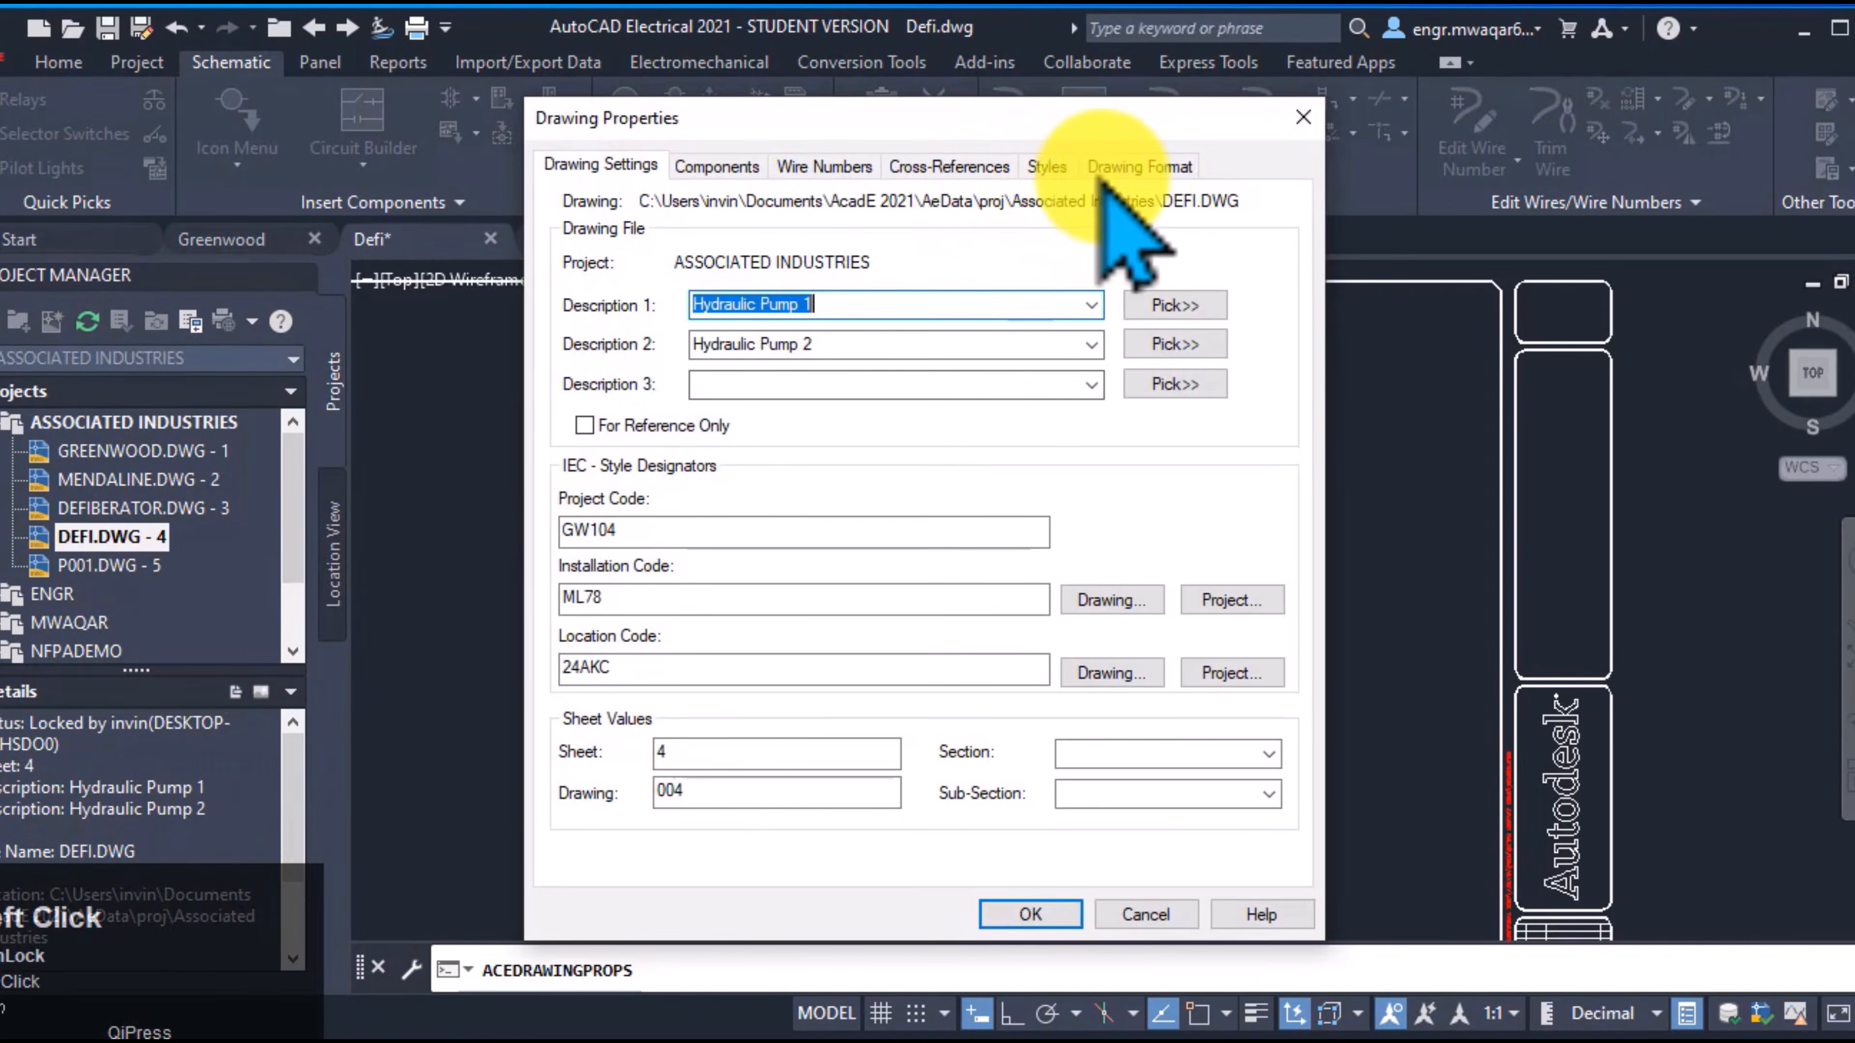
{"action": "left_click", "coordinate": [1136, 169]}
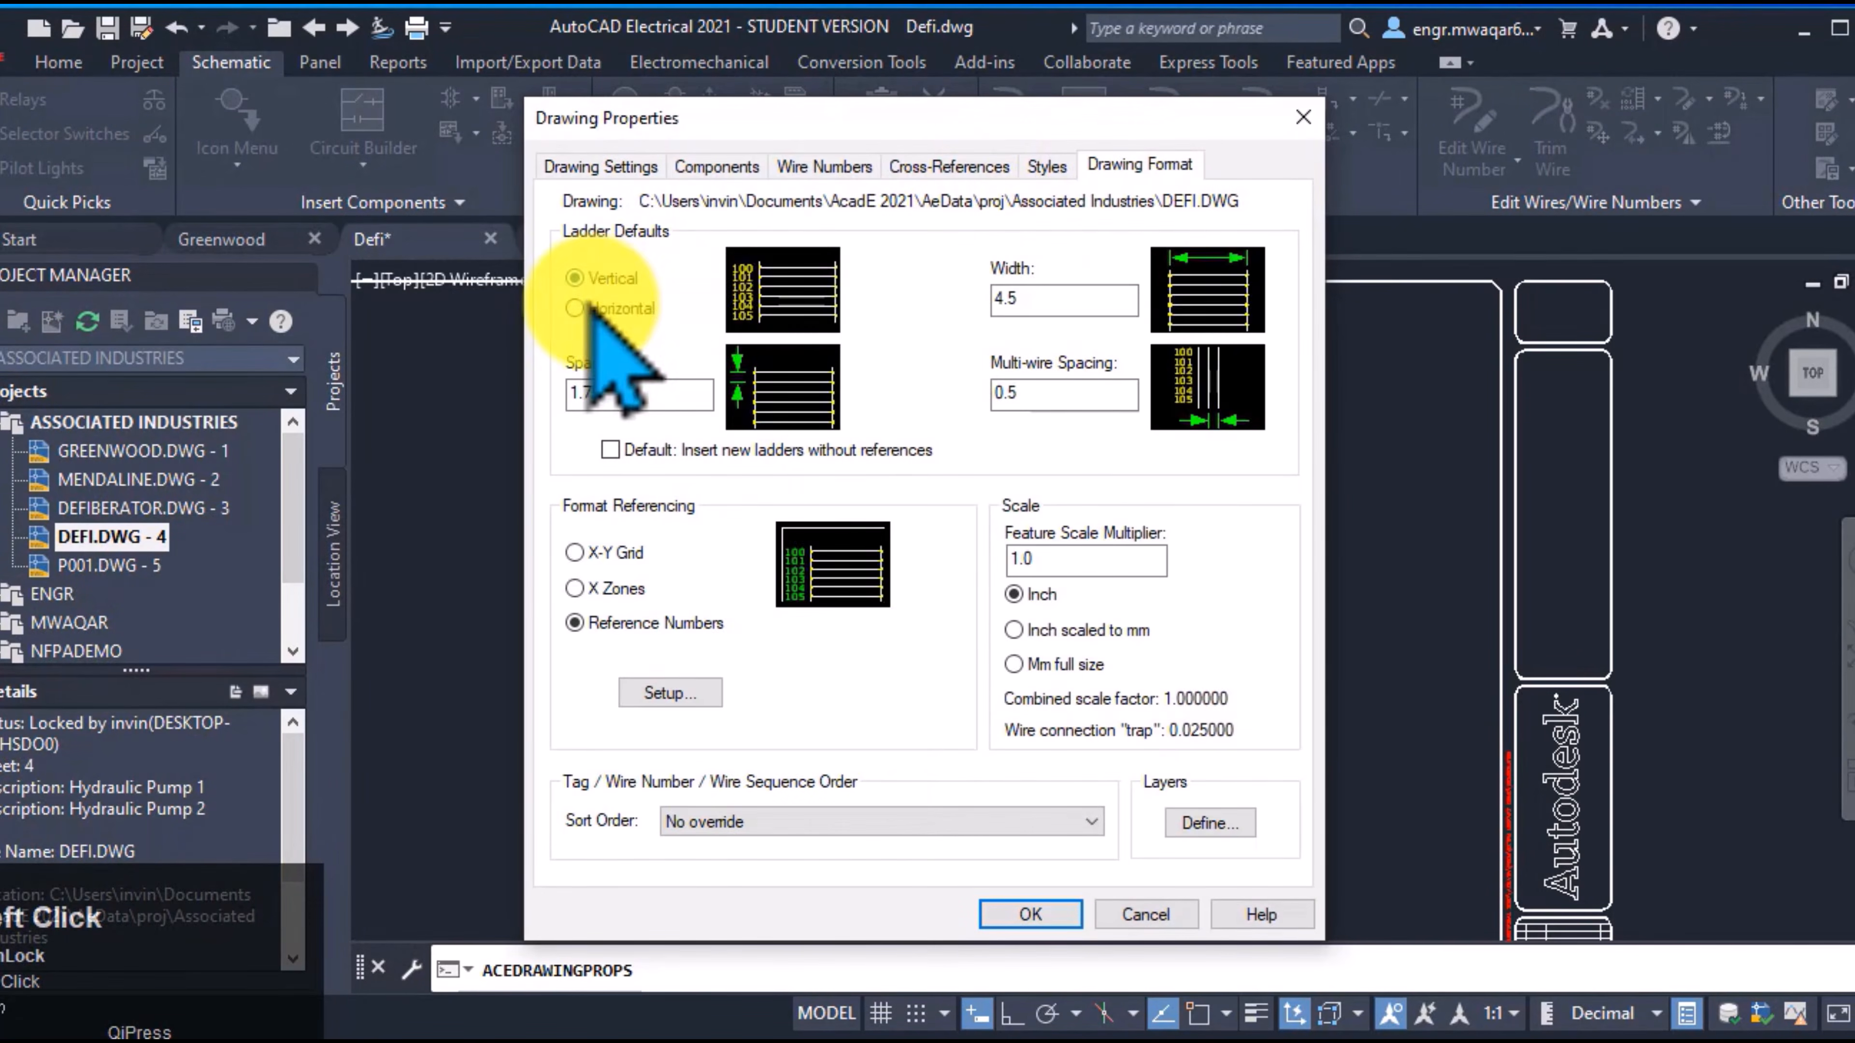
{"action": "left_click", "coordinate": [1025, 914]}
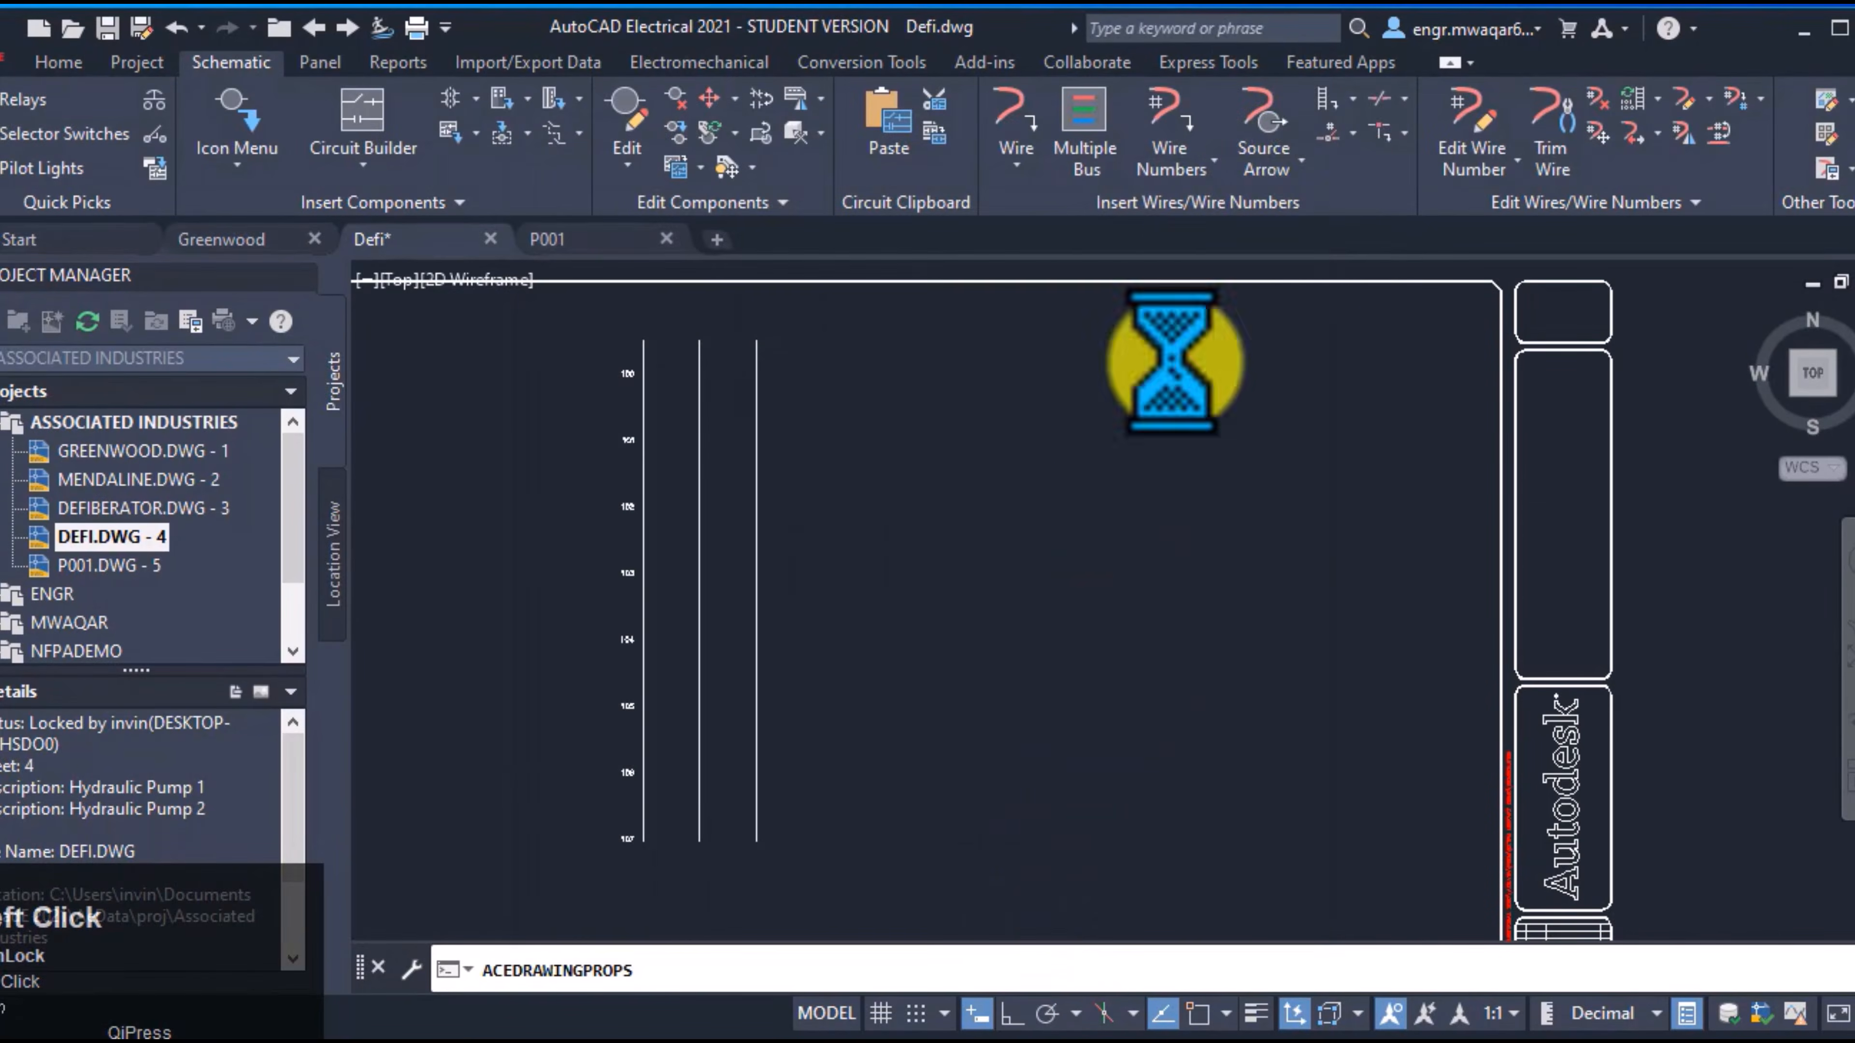
Insert a three-phase horizontal ladder with 1.5 phase spacing and 1.75 reference spacing, to the right of the three-phase vertical ladder
{"action": "left_click", "coordinate": [1352, 102]}
{"action": "left_click", "coordinate": [1353, 228]}
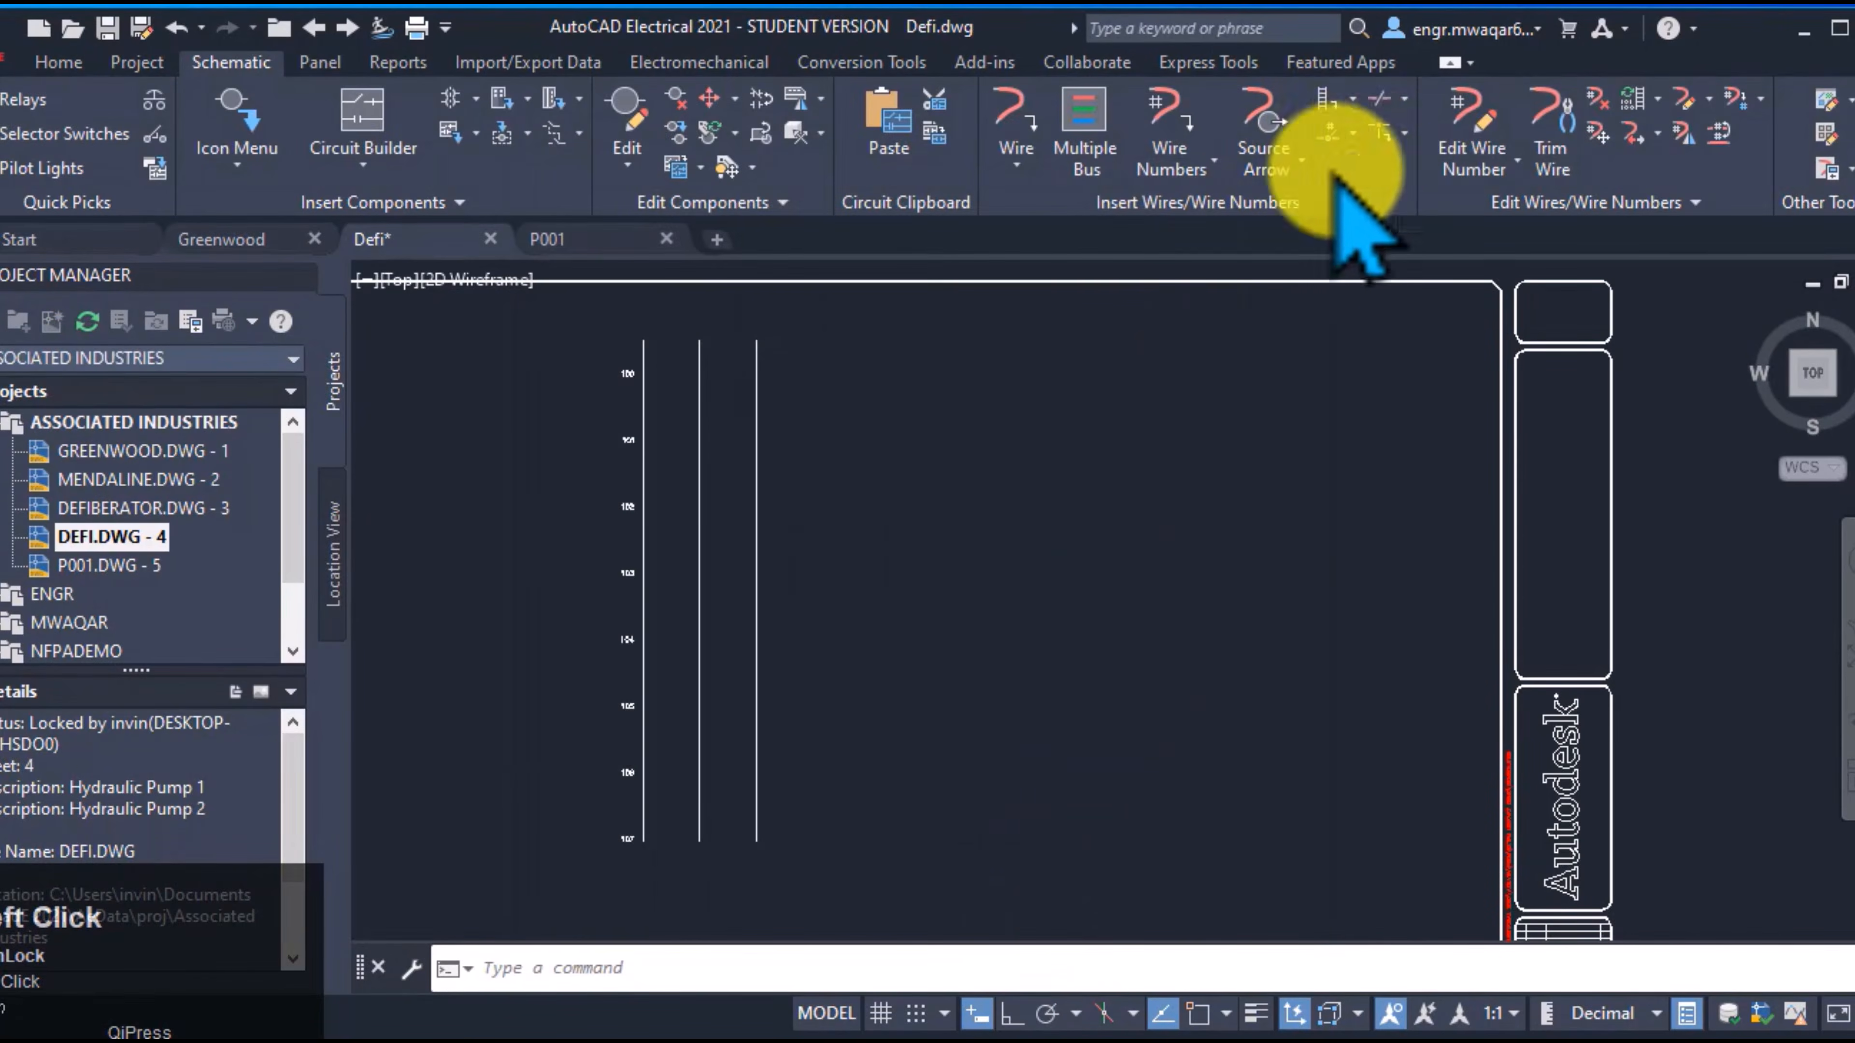
{"action": "left_click", "coordinate": [700, 702]}
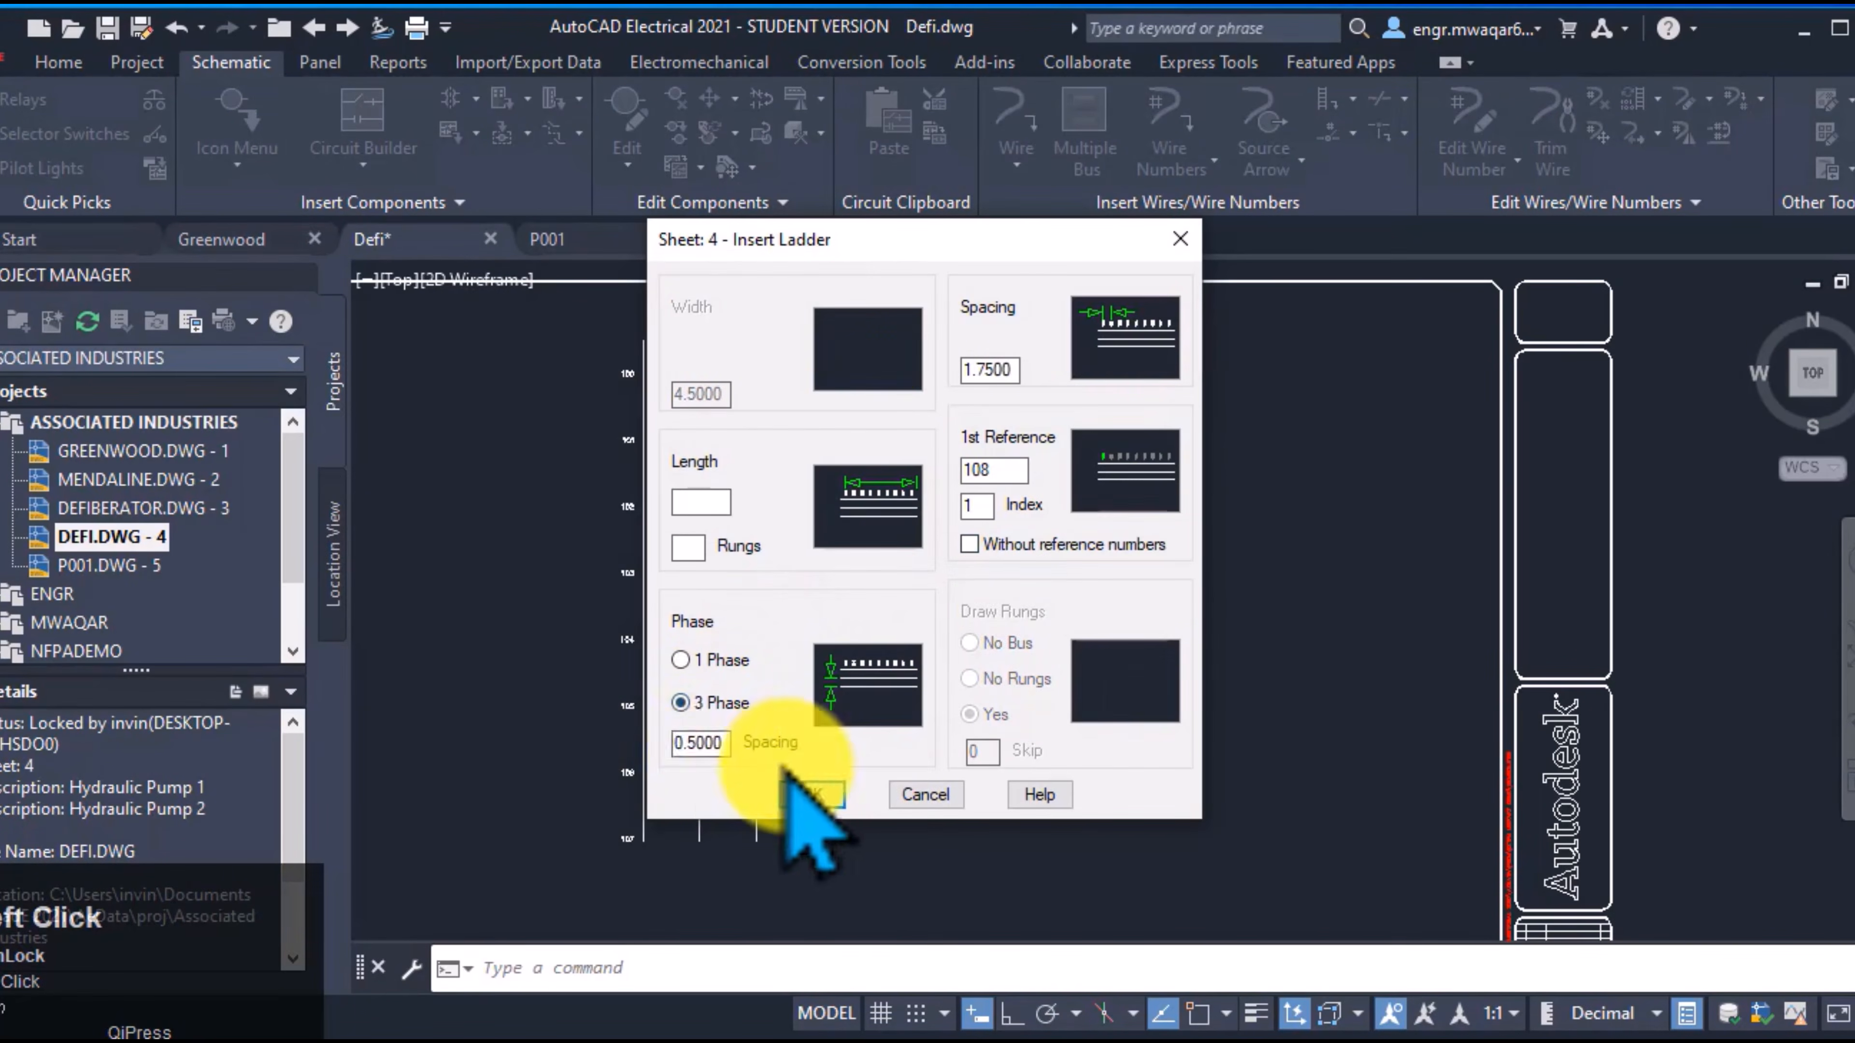
{"action": "left_click", "coordinate": [677, 744]}
{"action": "type", "text": "1."}
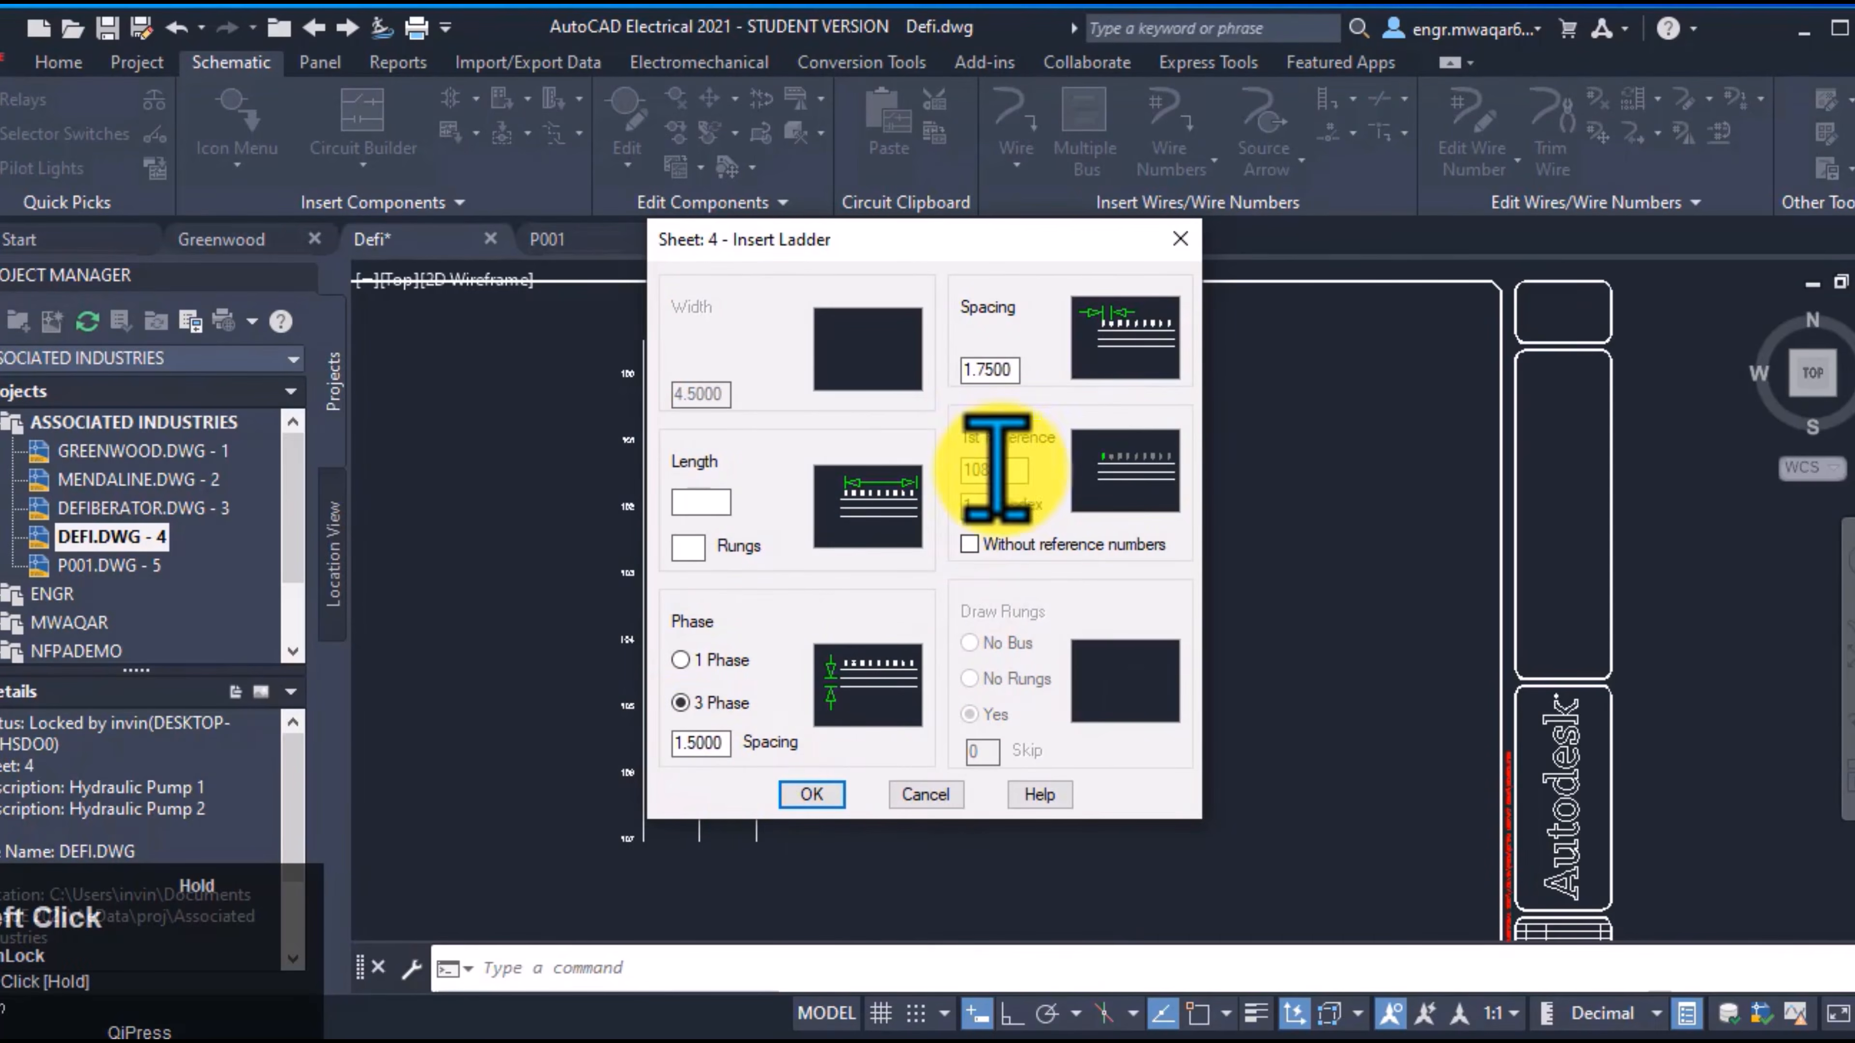
{"action": "double_click", "coordinate": [981, 468]}
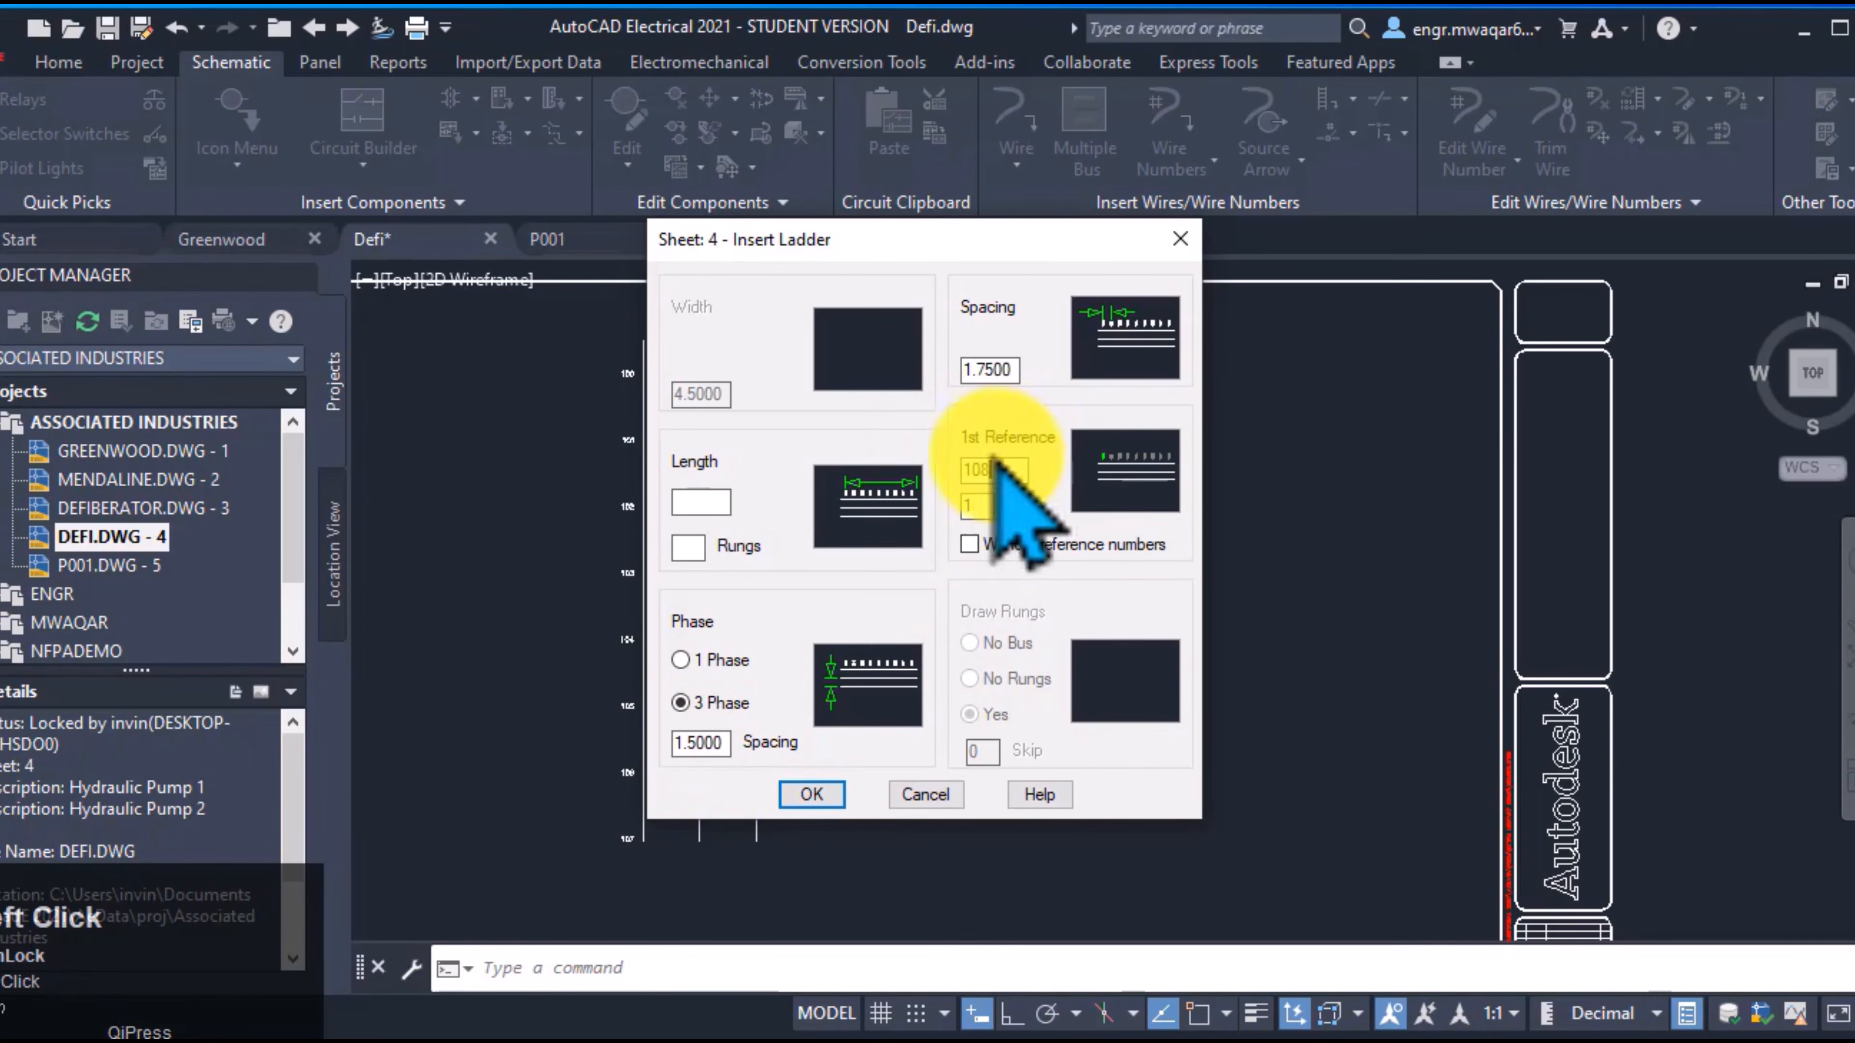
{"action": "left_click", "coordinate": [810, 795]}
{"action": "left_click", "coordinate": [889, 411]}
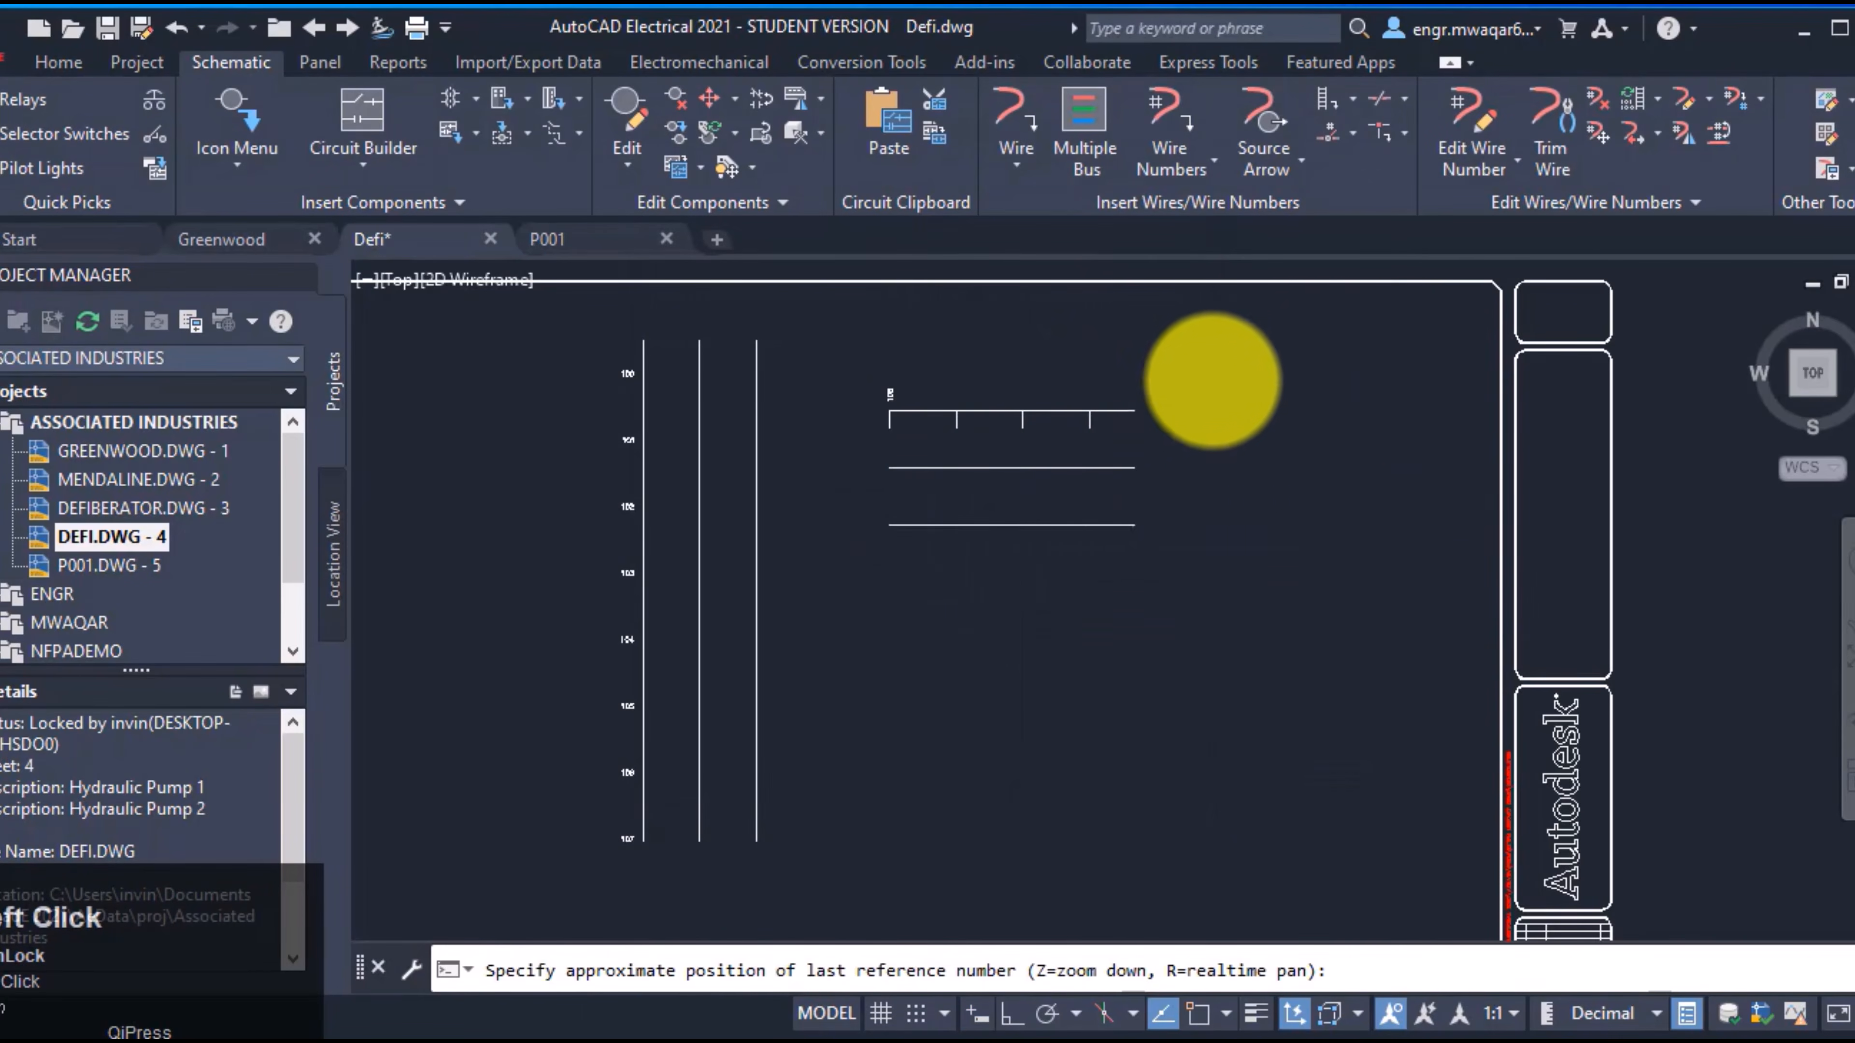
{"action": "left_click", "coordinate": [1431, 338]}
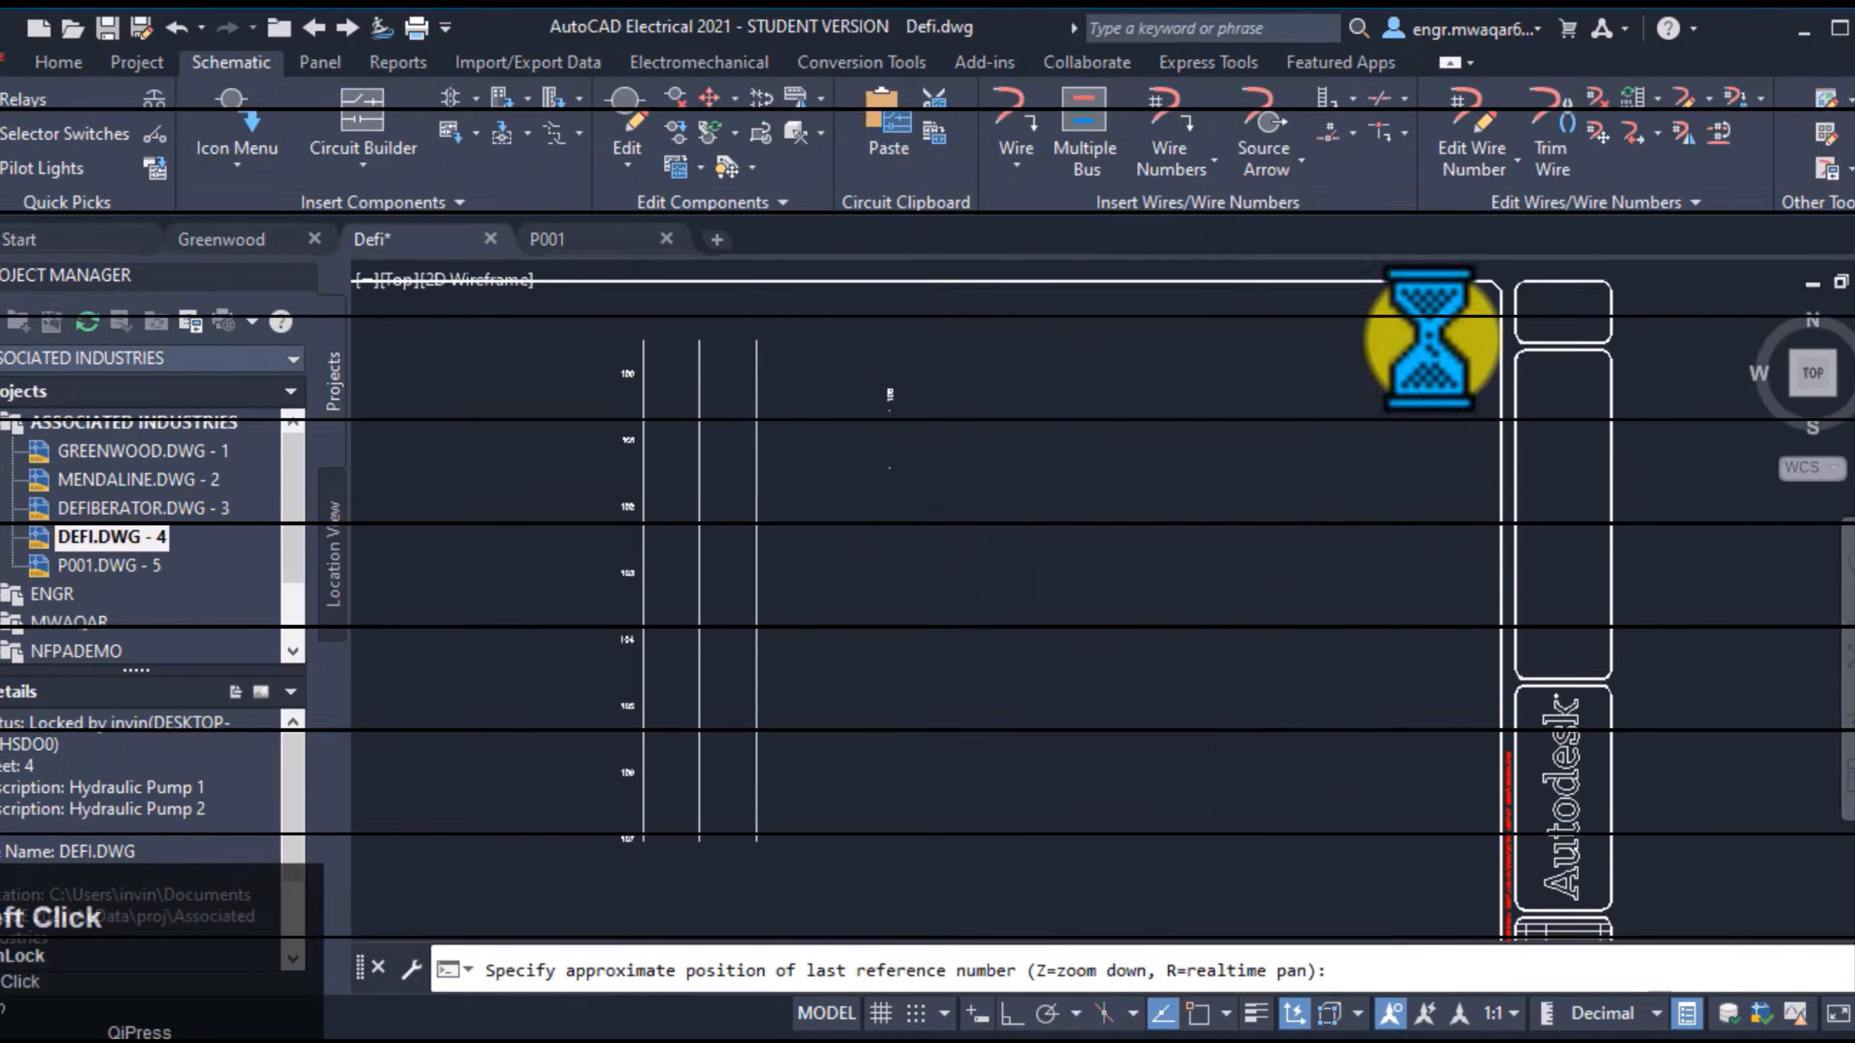